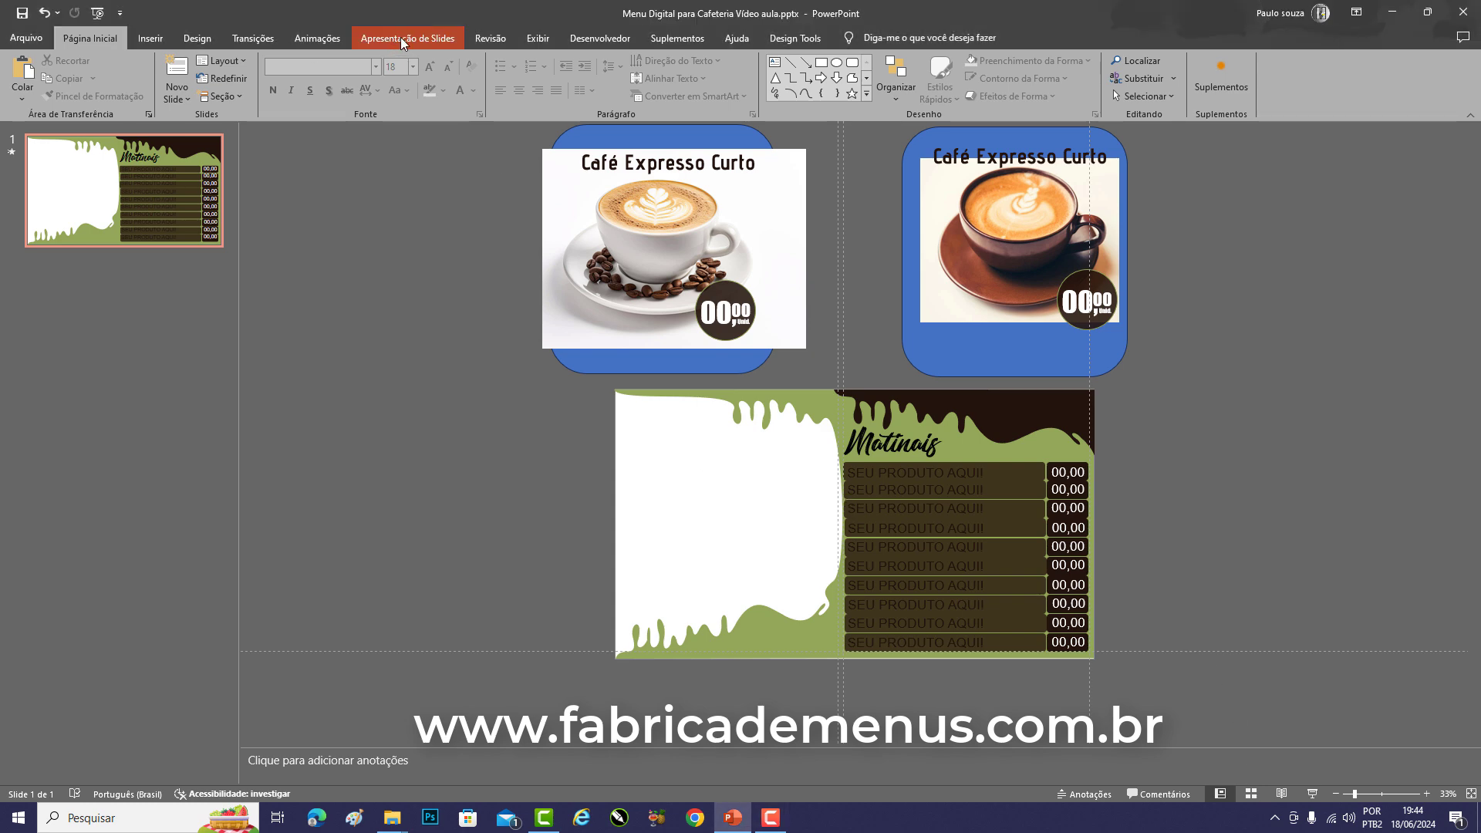
# Preview the Matinais menu slideshow, then switch to the cafeteria project folder in File Explorer
pyautogui.click(401, 37)
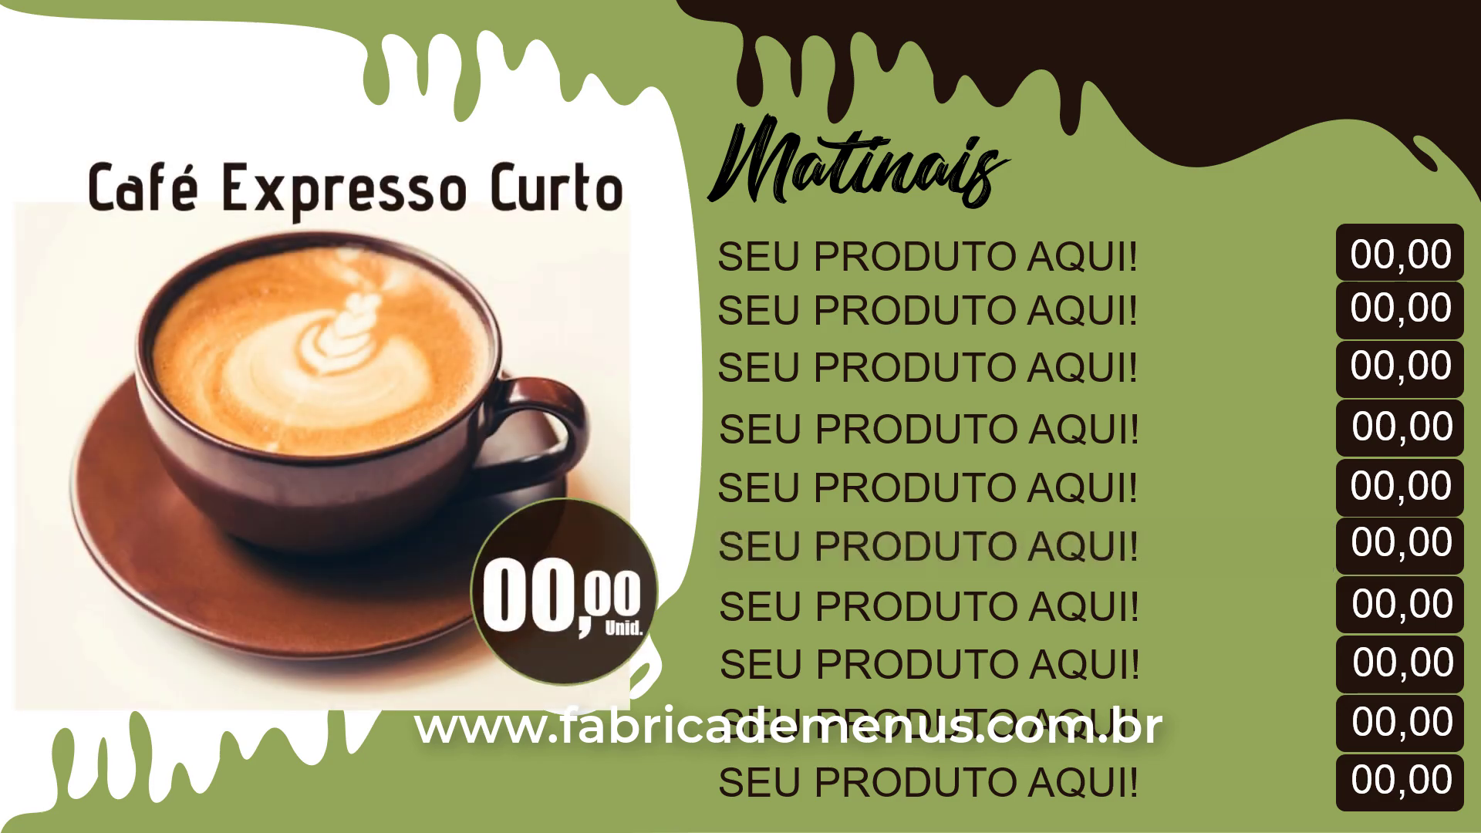
pyautogui.press('Escape')
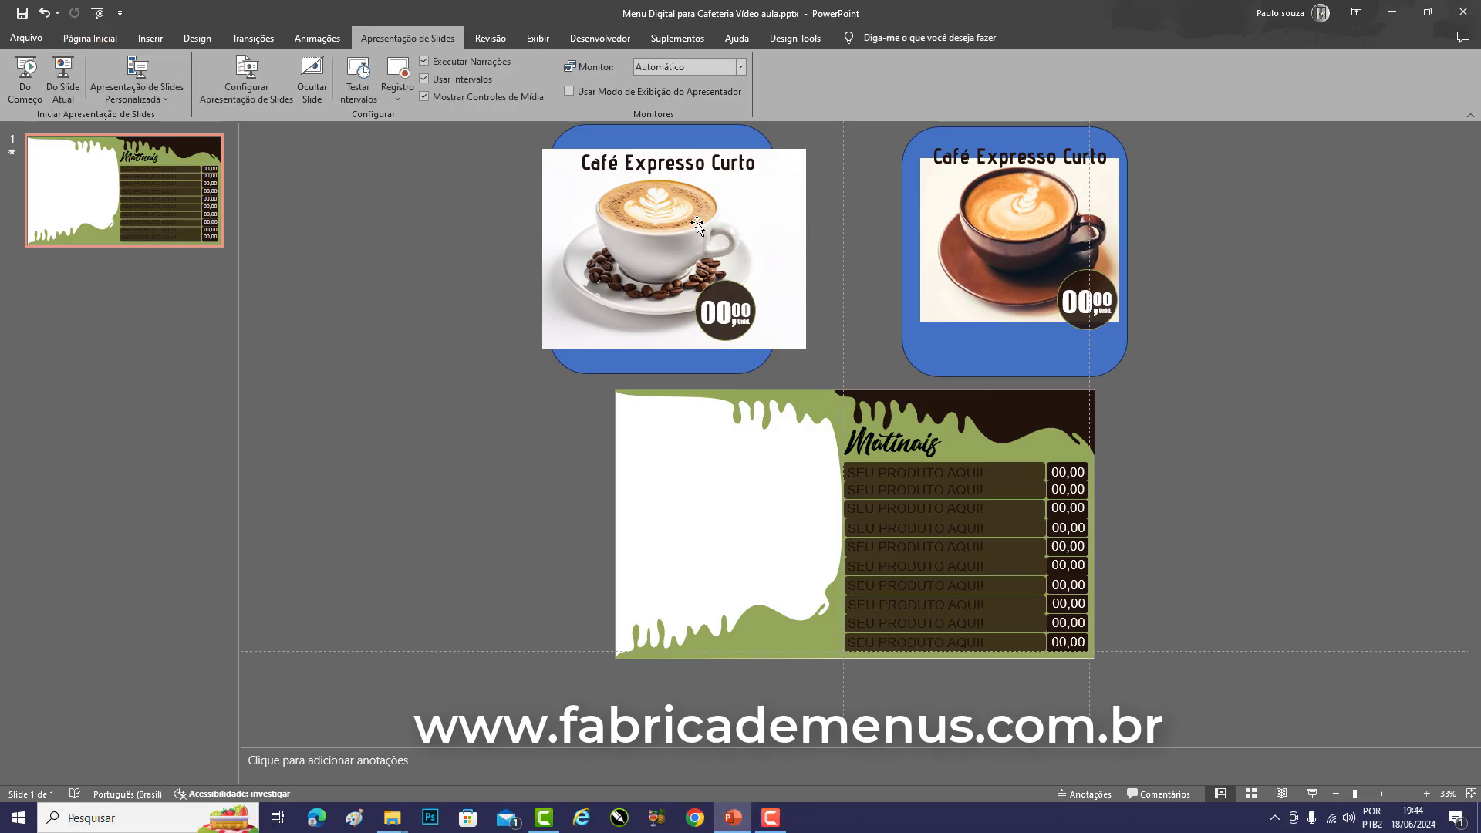
pyautogui.click(1003, 236)
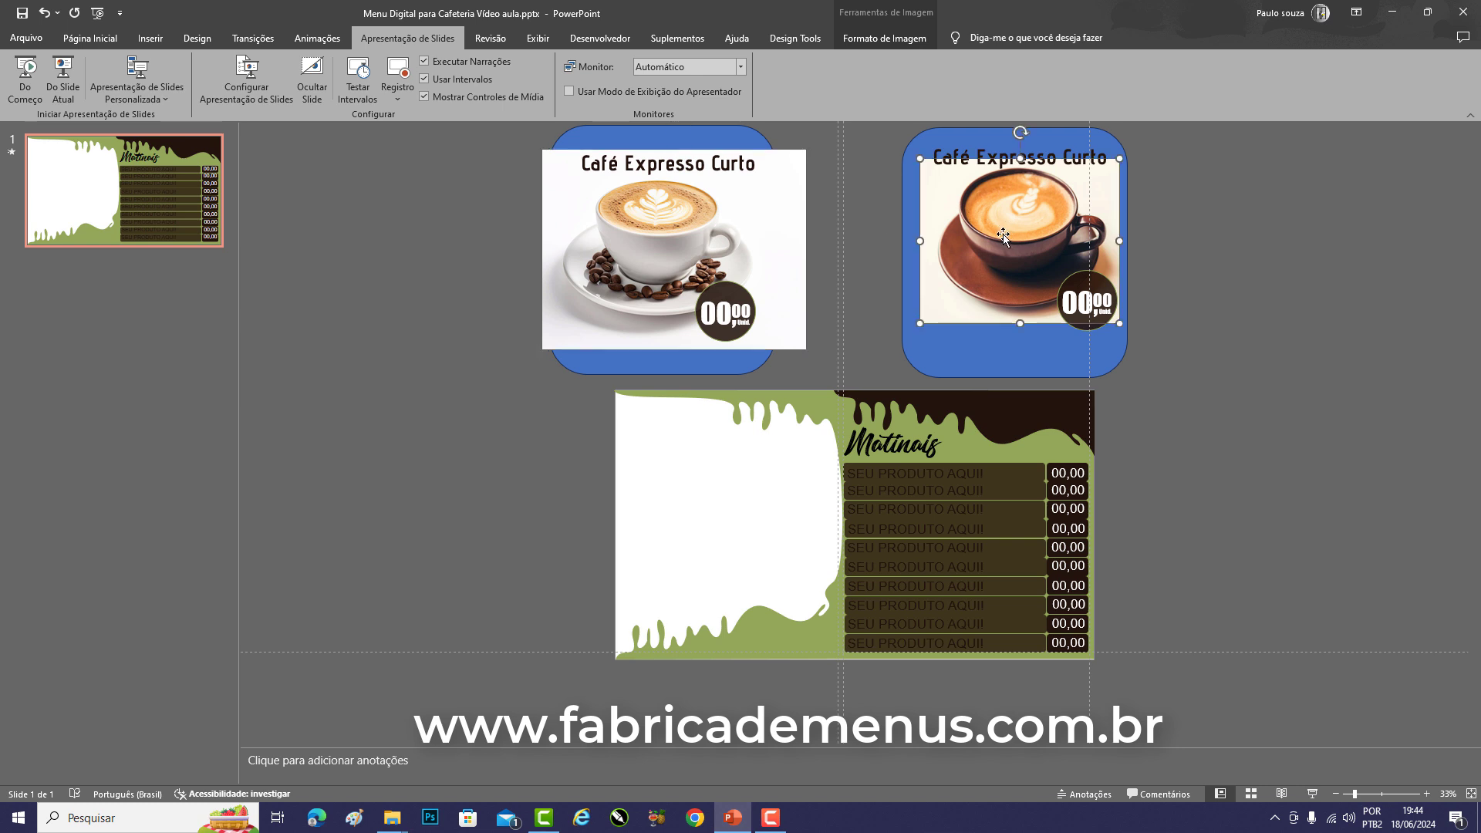
pyautogui.click(685, 225)
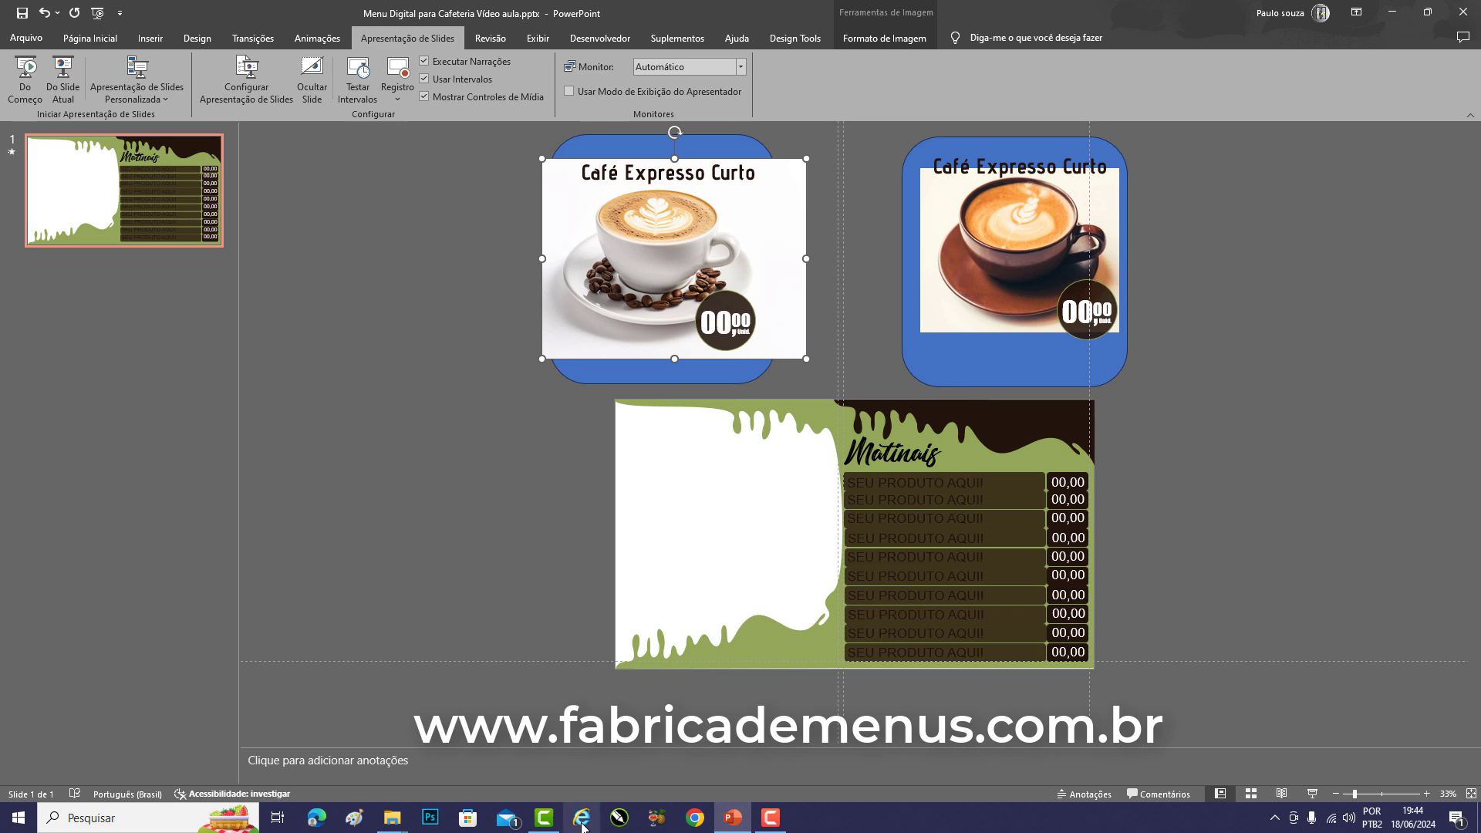
pyautogui.click(392, 818)
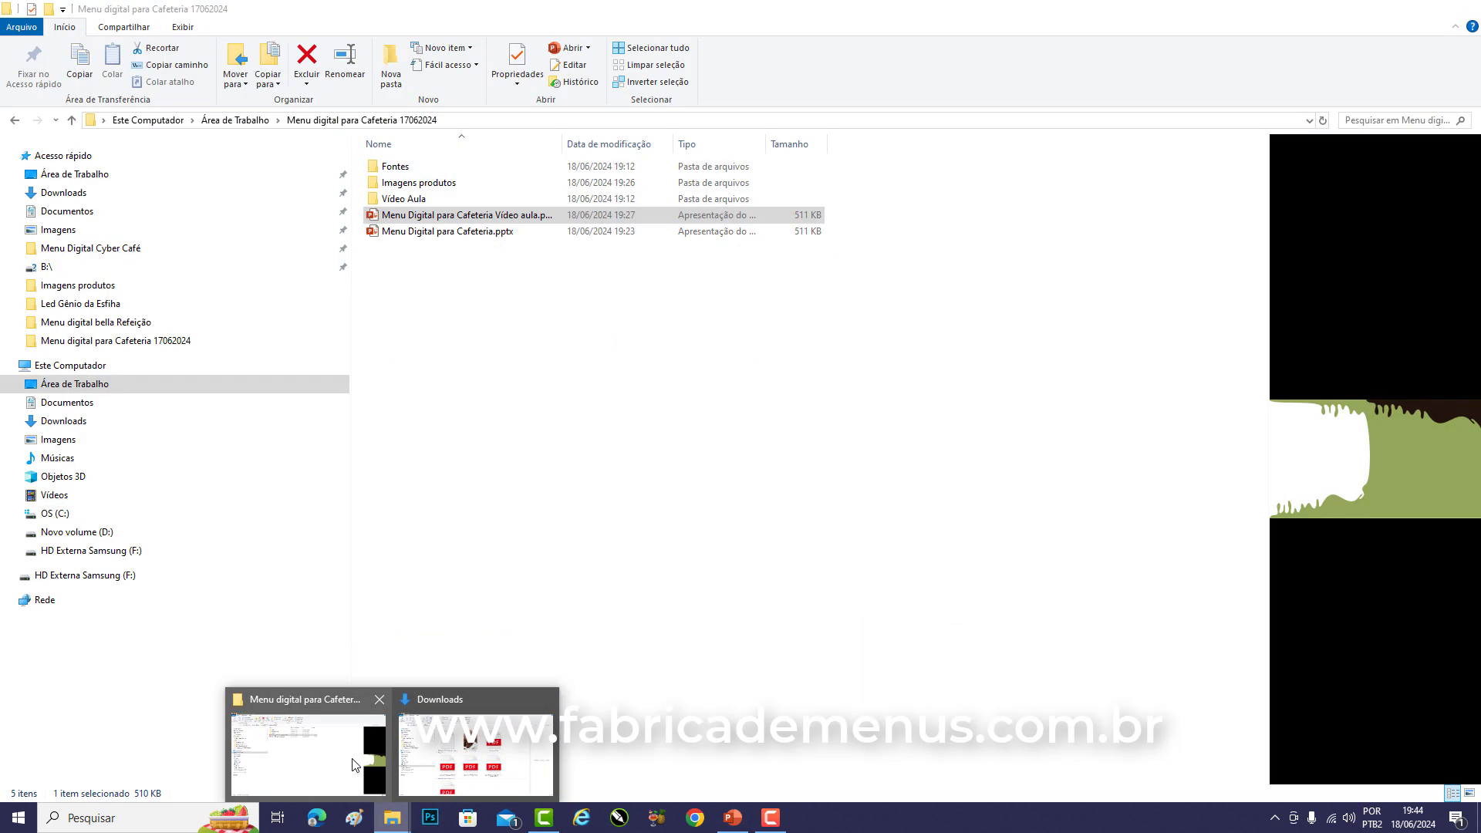
# Browse the product photos in the Imagens produtos folder, then return to the PowerPoint deck
pyautogui.click(355, 762)
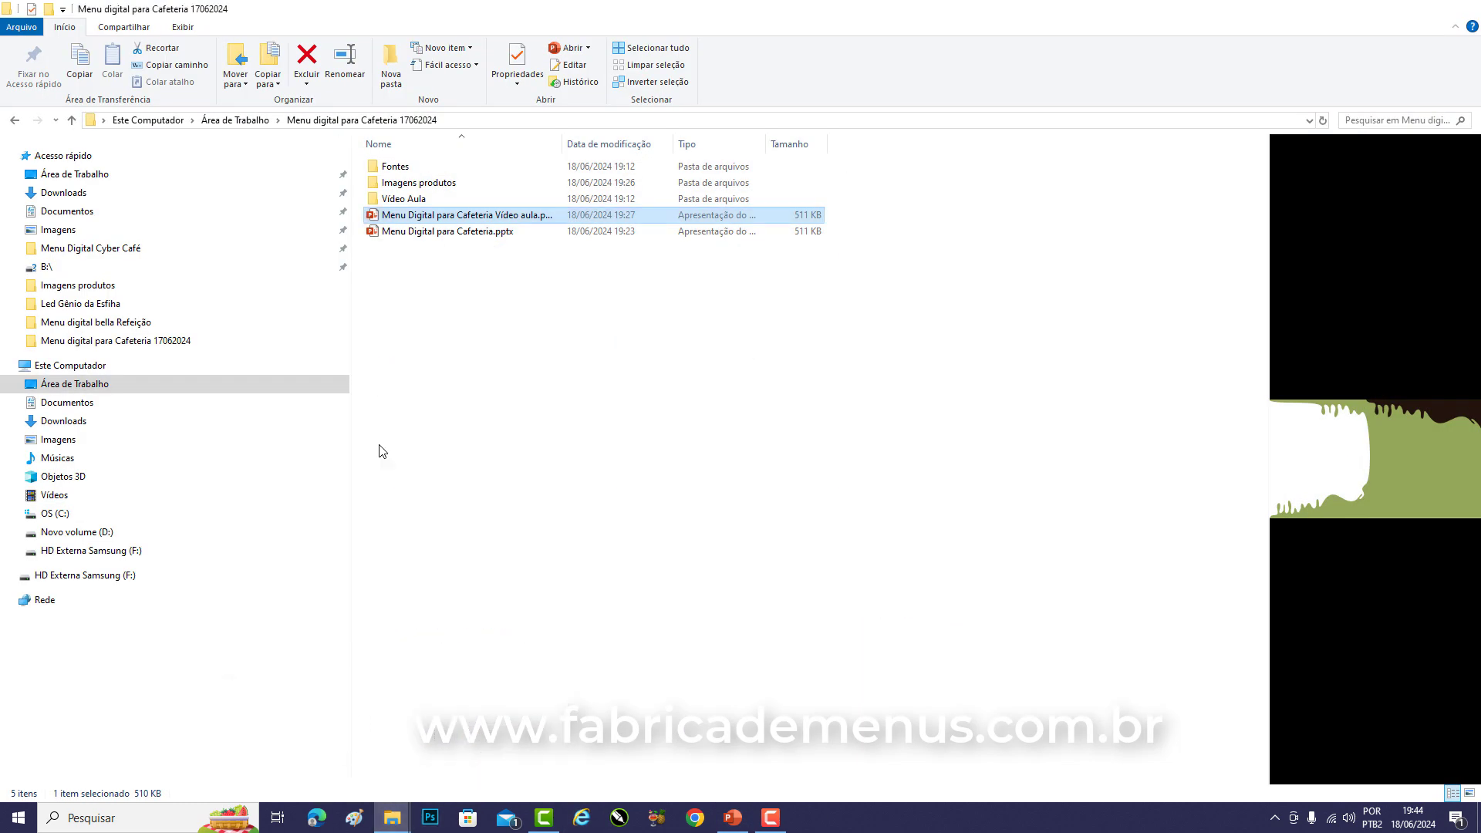
pyautogui.doubleClick(423, 183)
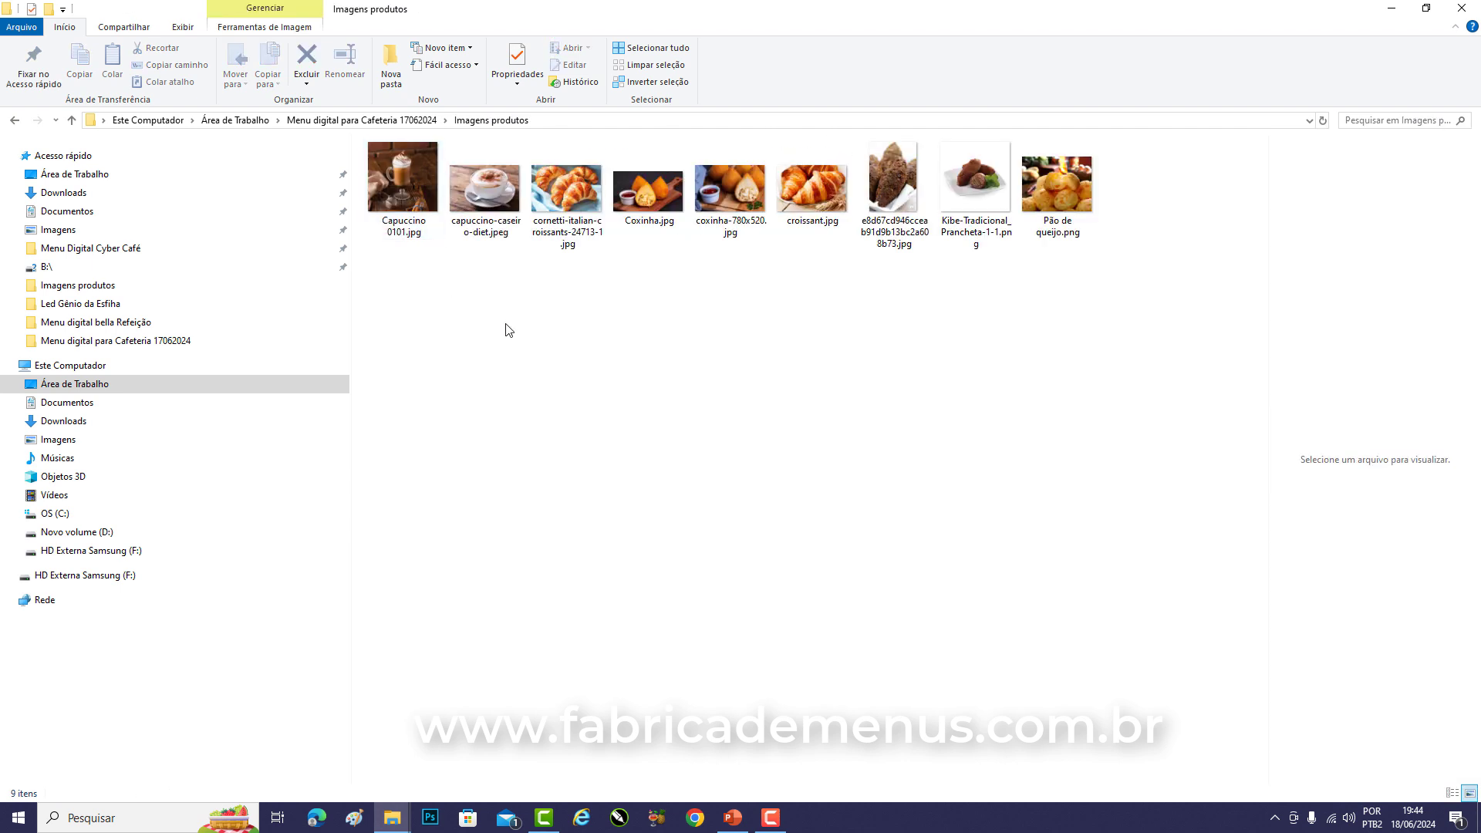
pyautogui.click(71, 120)
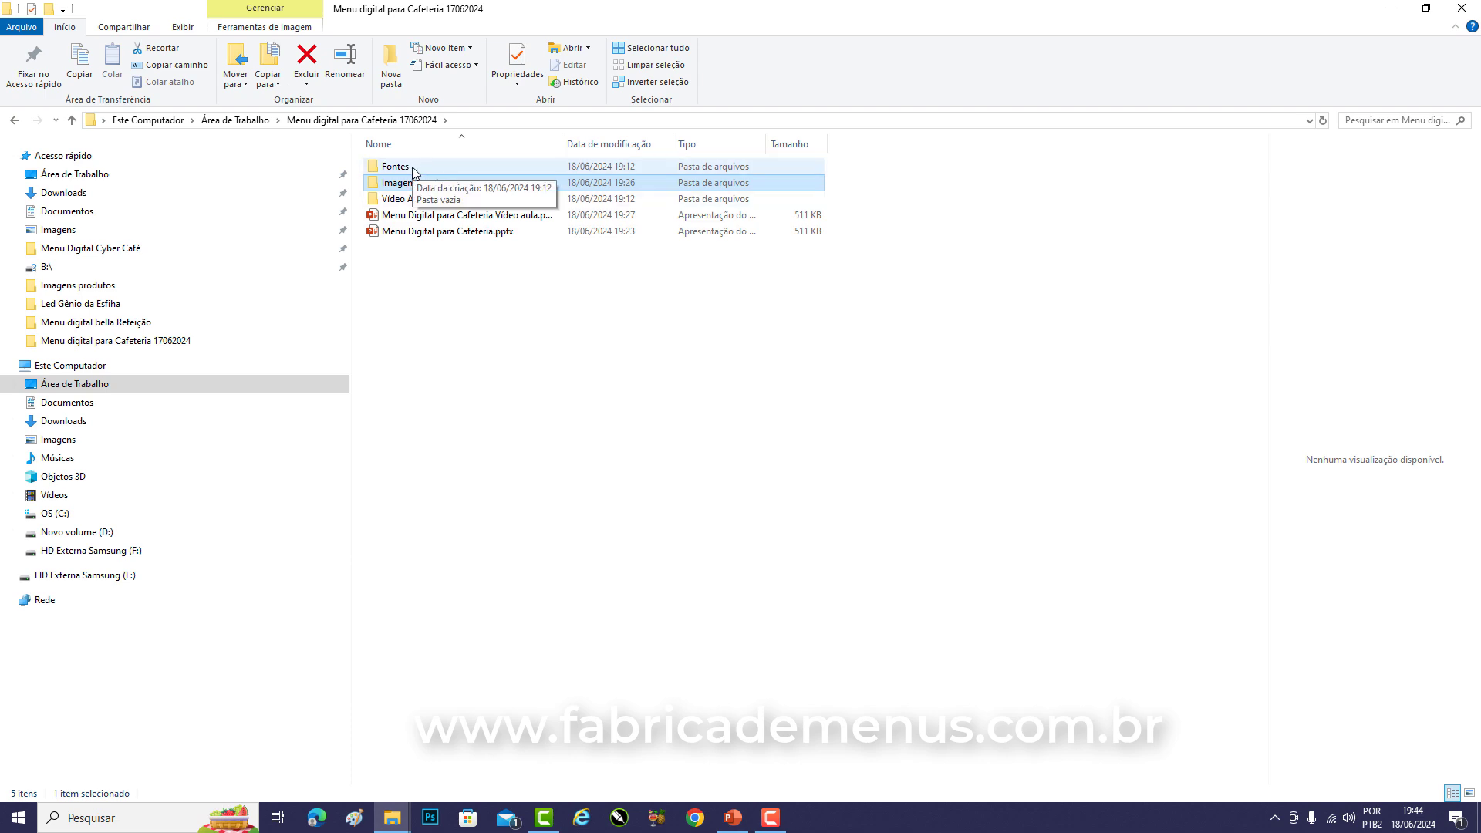
pyautogui.click(729, 824)
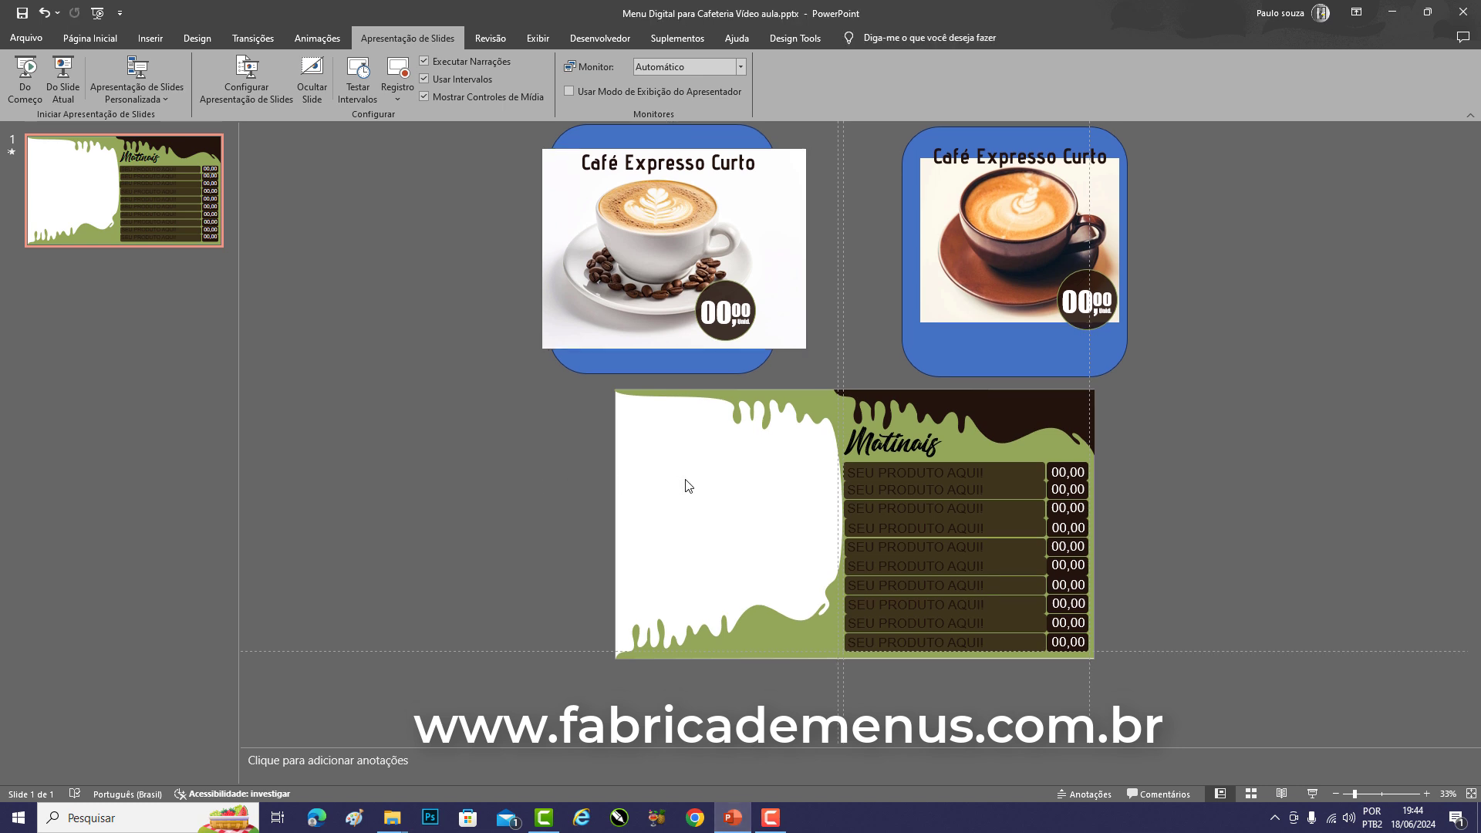
pyautogui.click(998, 418)
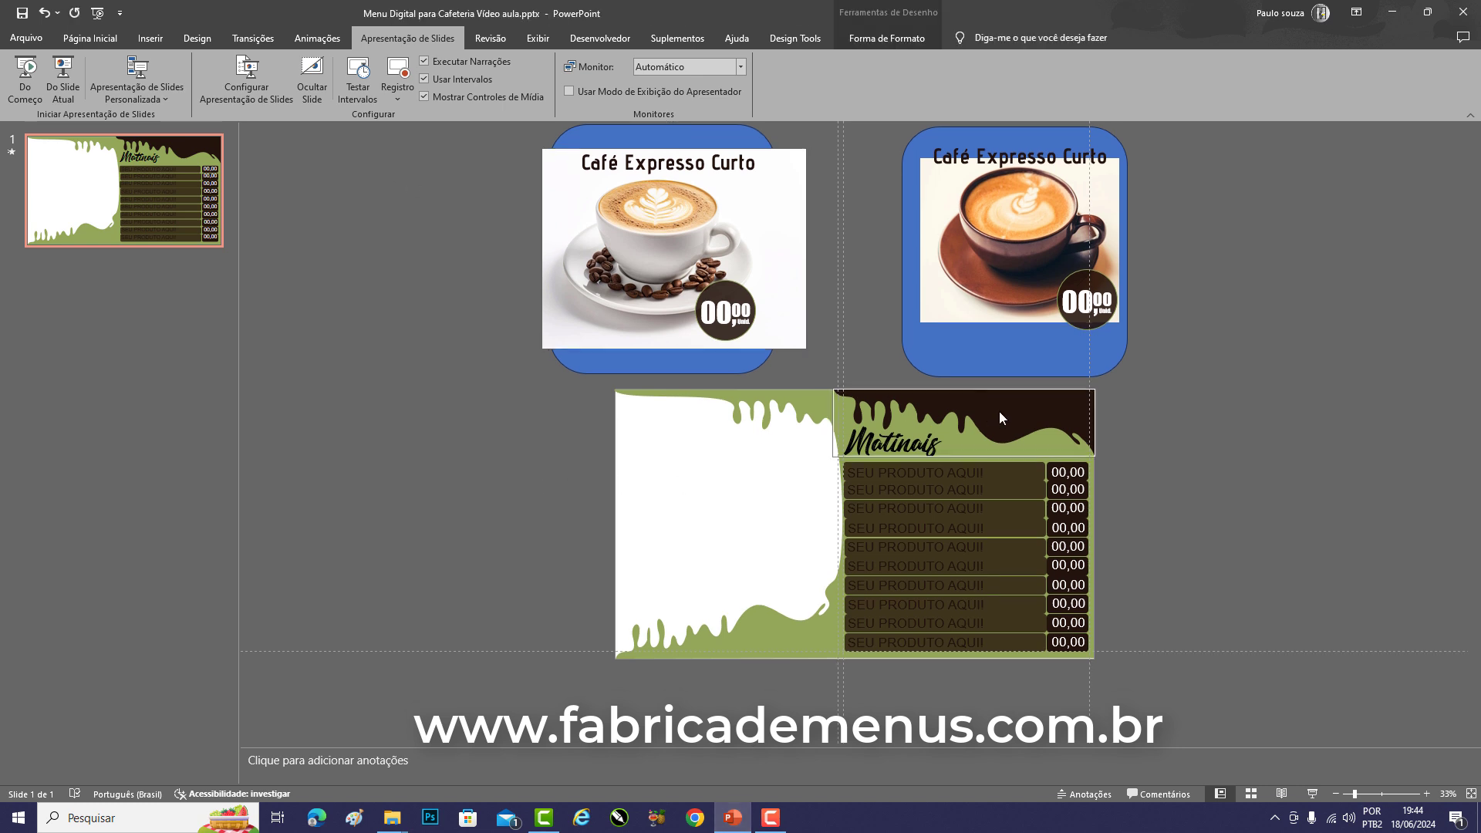
pyautogui.click(1007, 417)
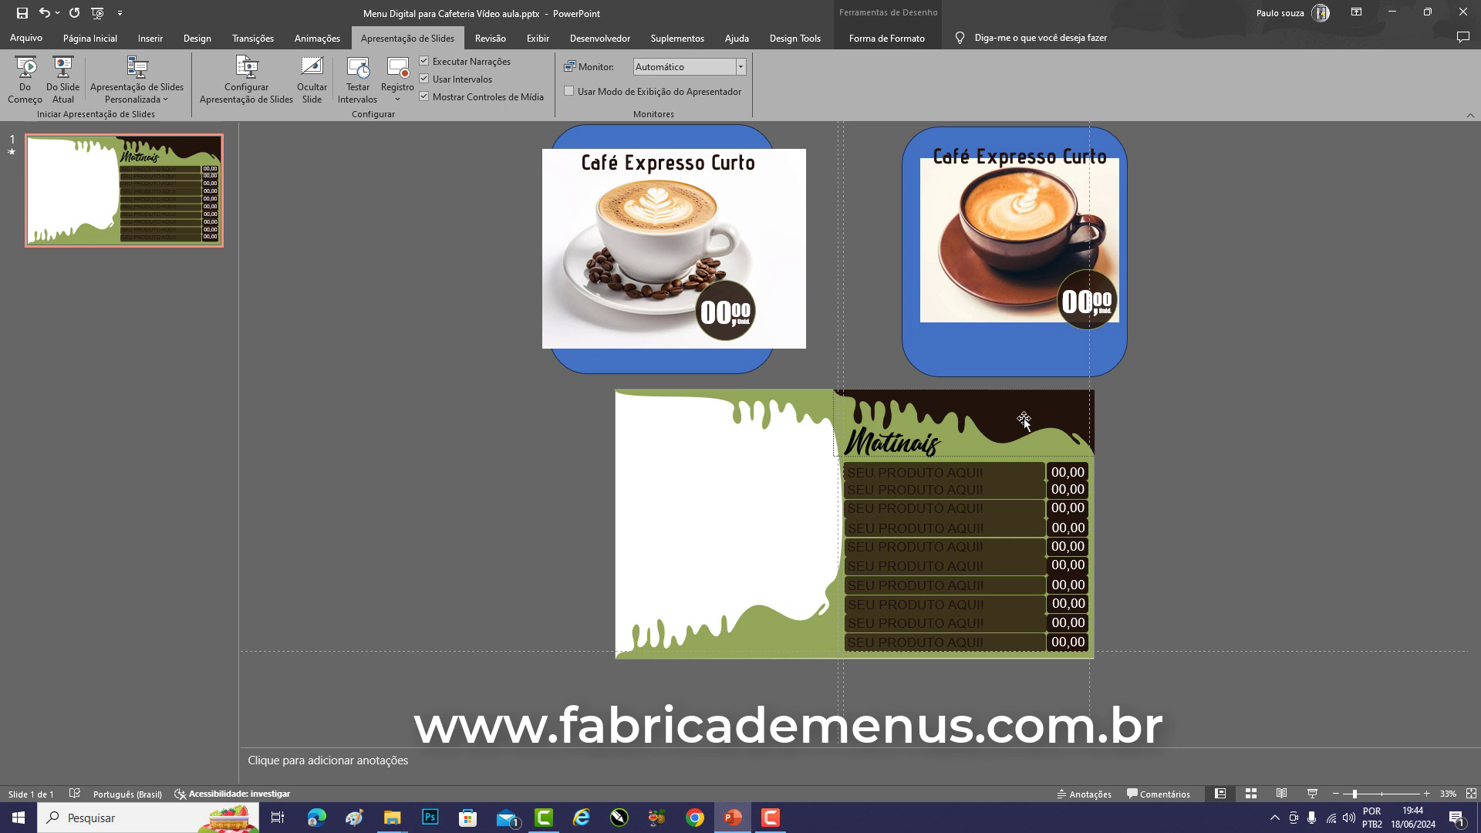
pyautogui.click(1024, 420)
pyautogui.click(90, 38)
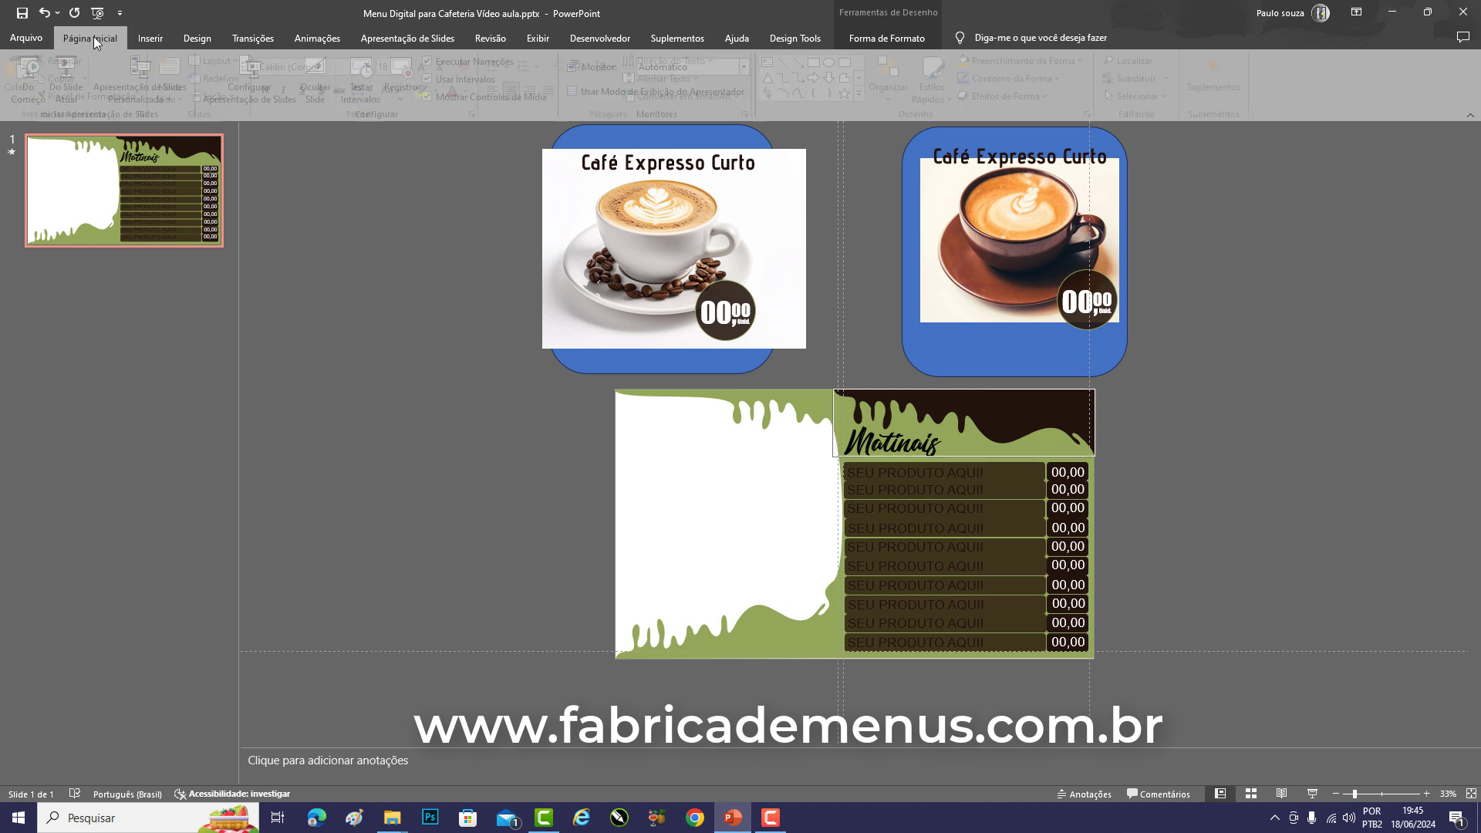
pyautogui.click(989, 61)
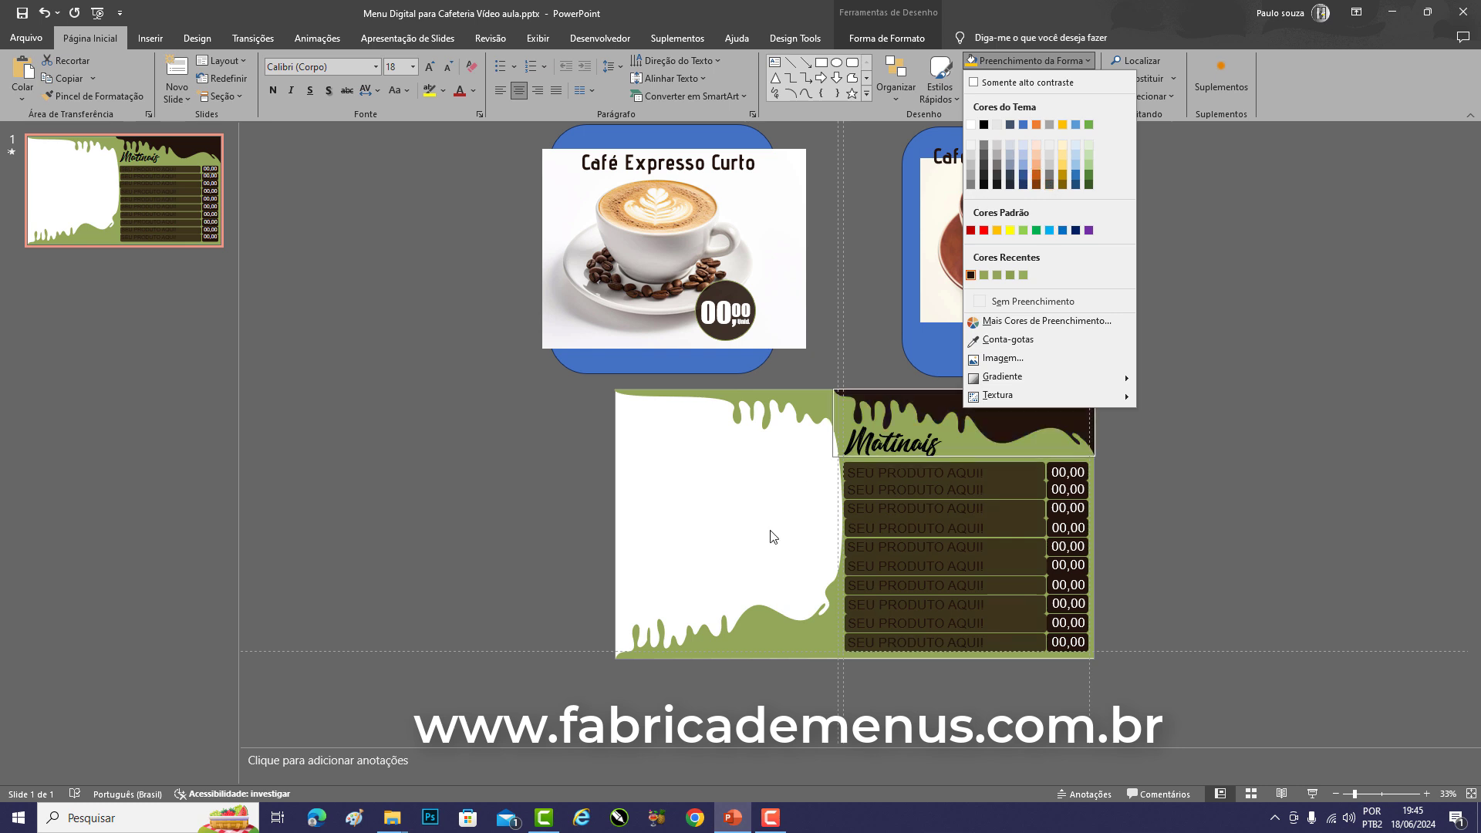
pyautogui.click(699, 535)
pyautogui.click(810, 413)
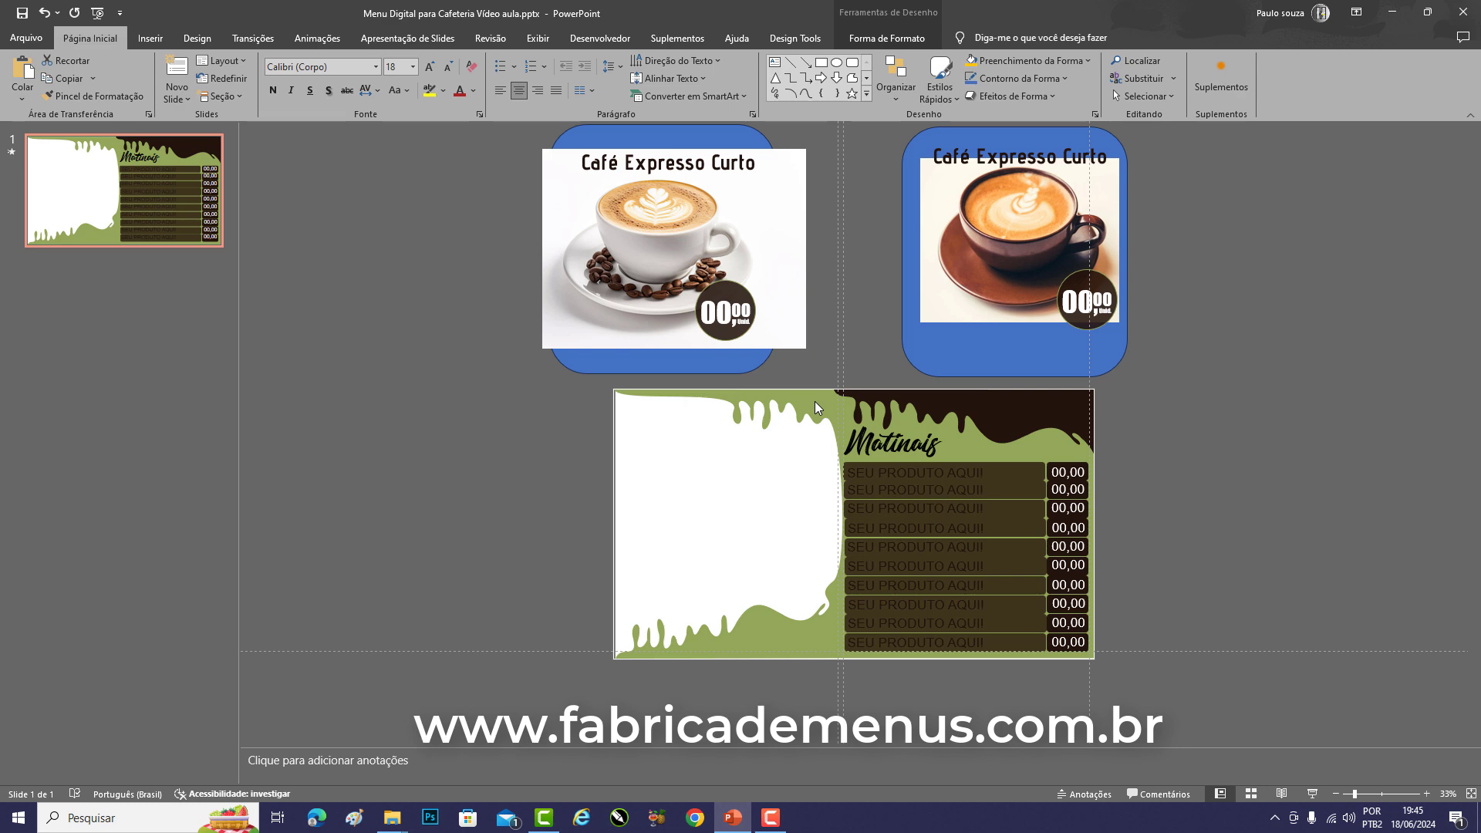
pyautogui.click(988, 62)
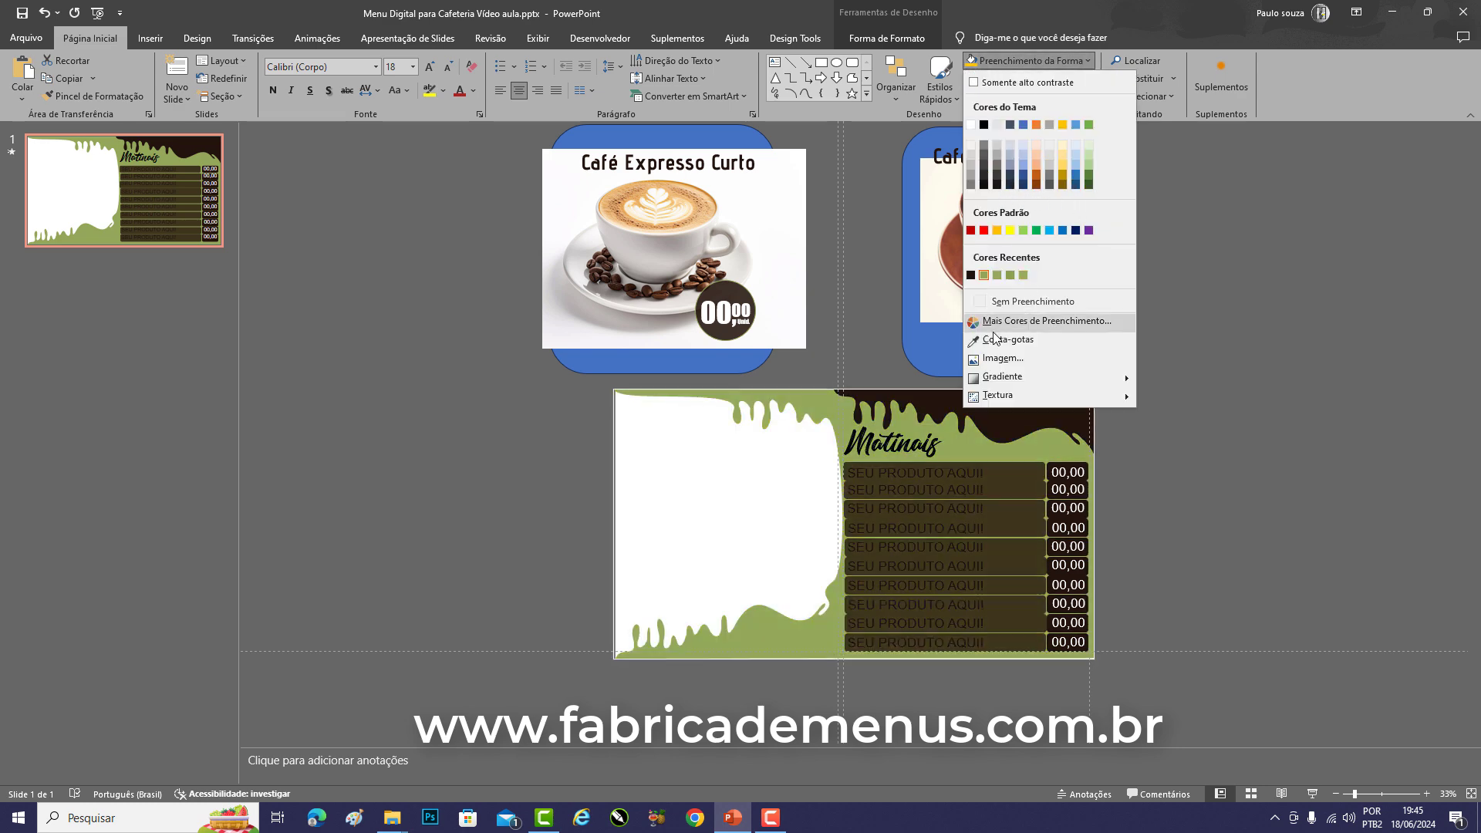
pyautogui.click(1220, 435)
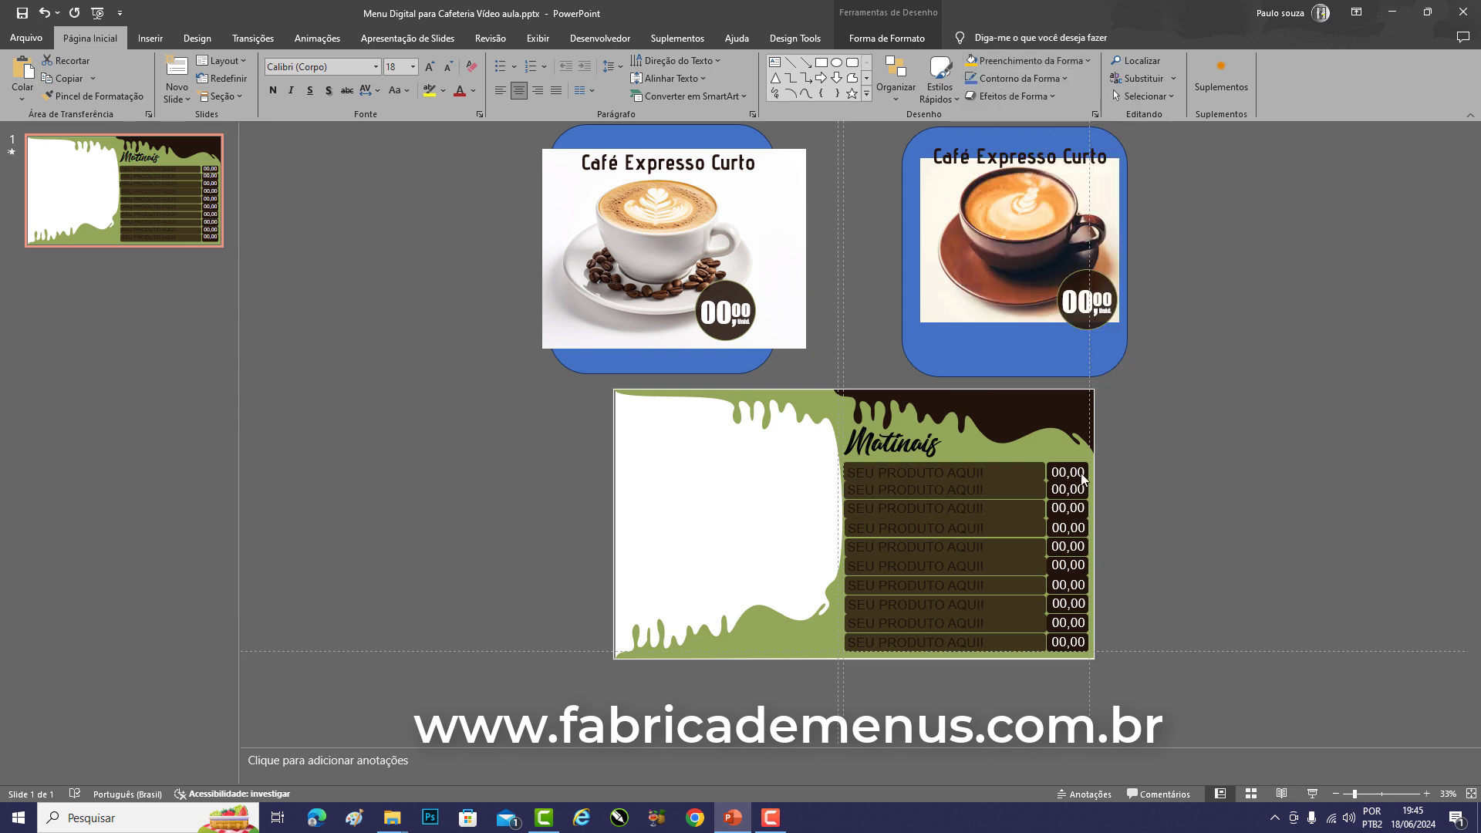
pyautogui.click(992, 473)
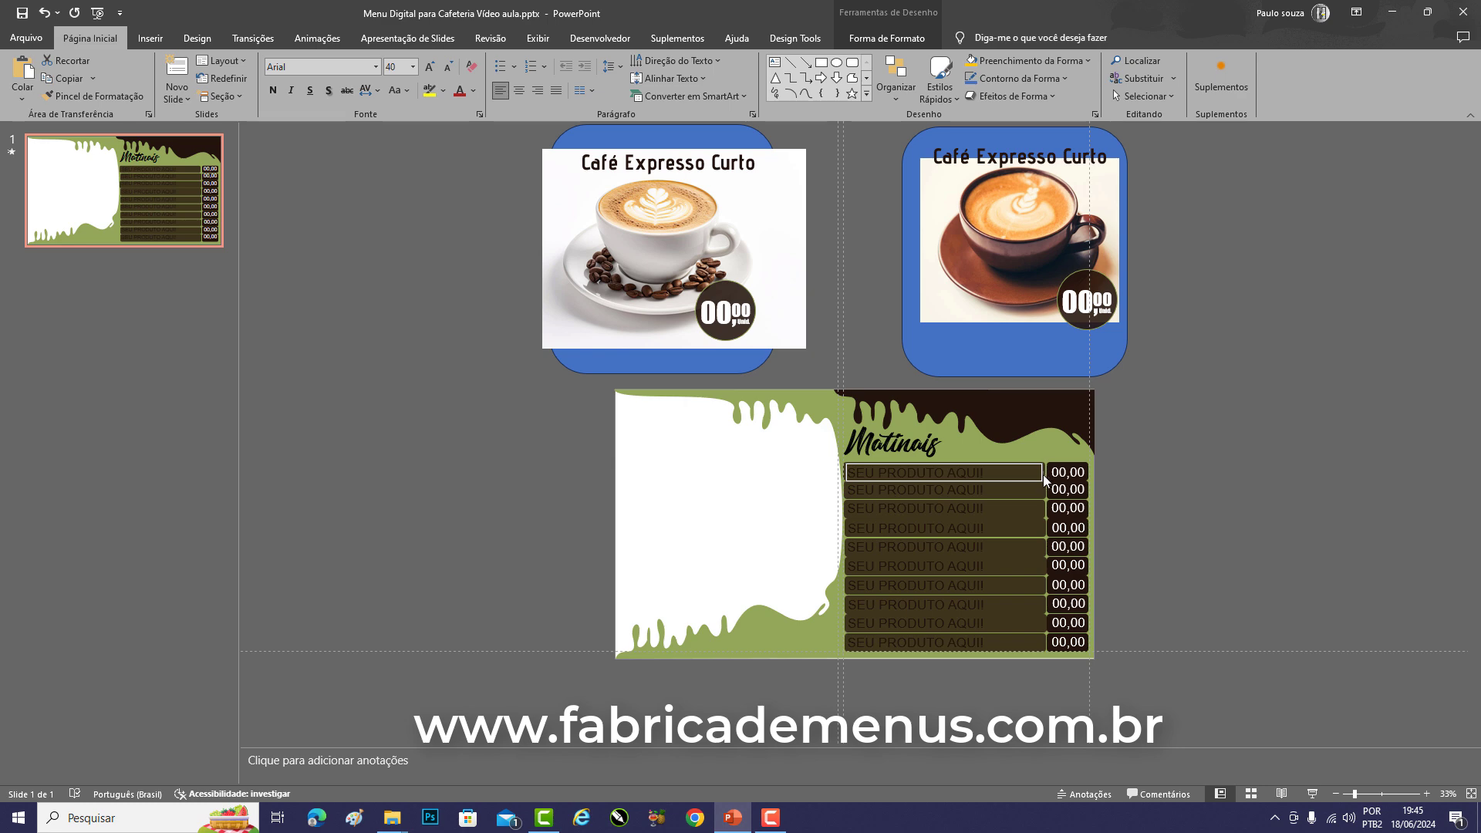
pyautogui.scroll(4, 1043, 486)
pyautogui.scroll(4, 1040, 470)
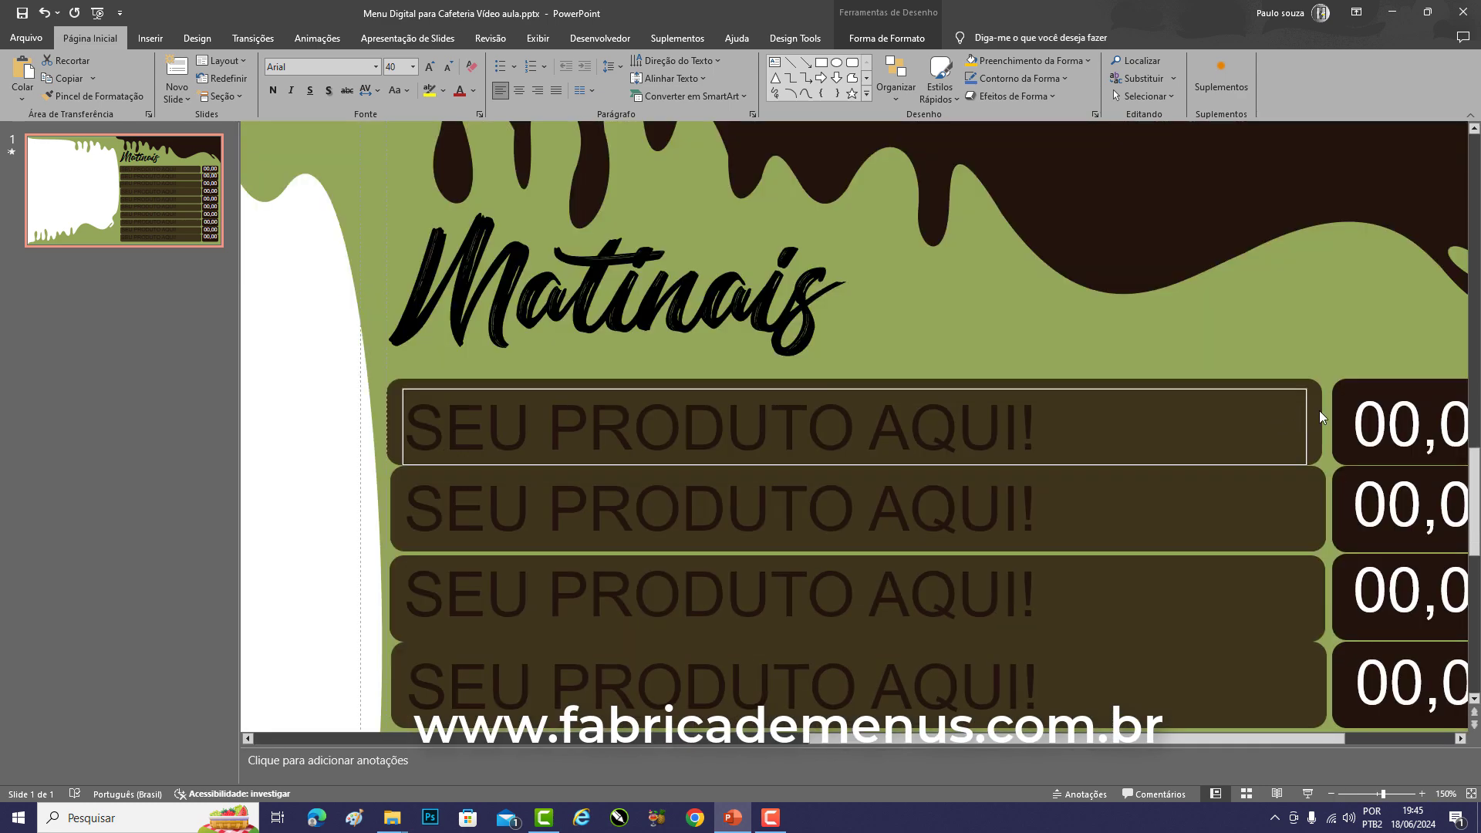
pyautogui.click(1001, 61)
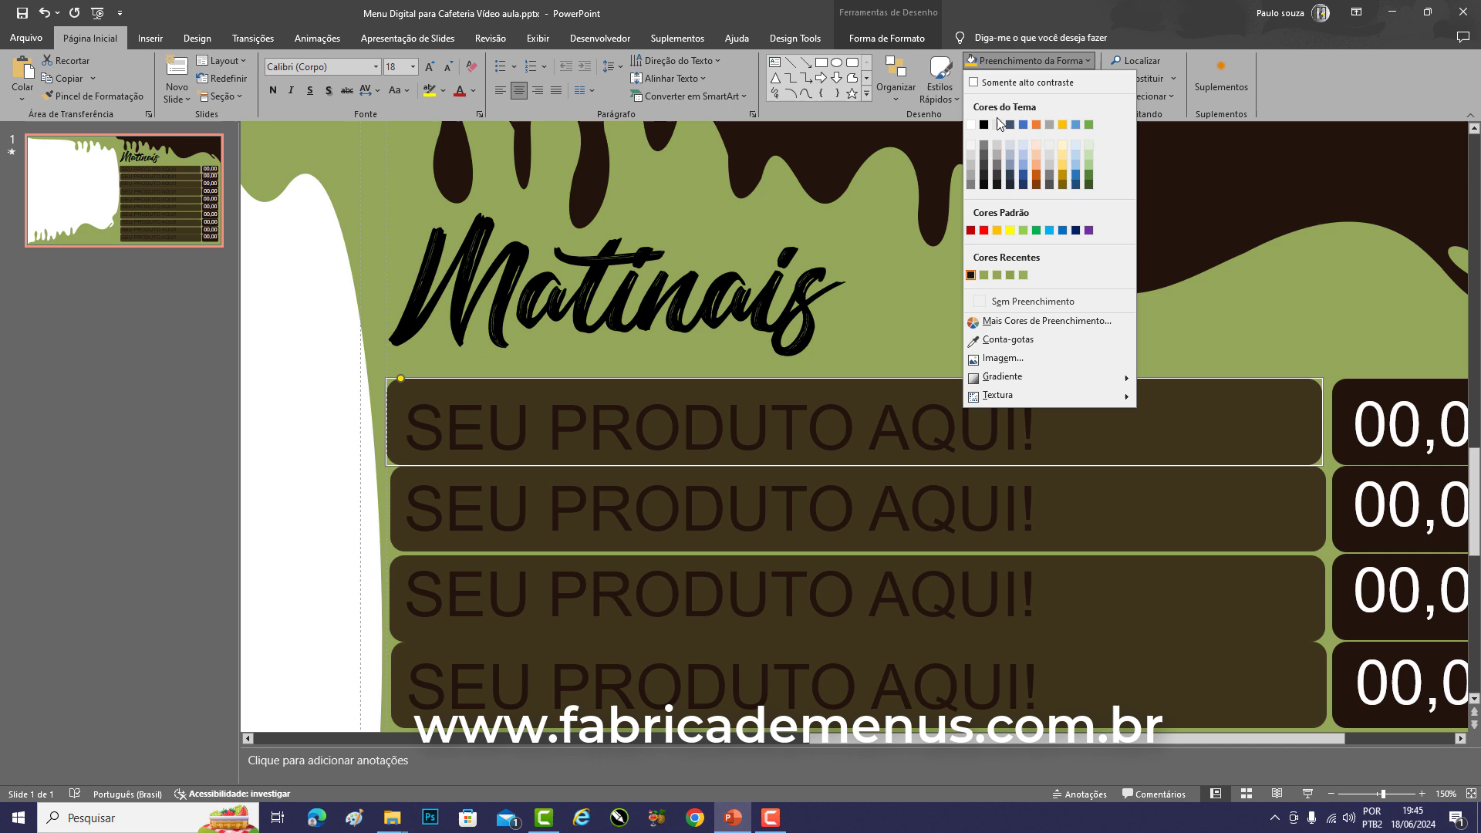
pyautogui.click(1294, 294)
pyautogui.scroll(-5, 1182, 331)
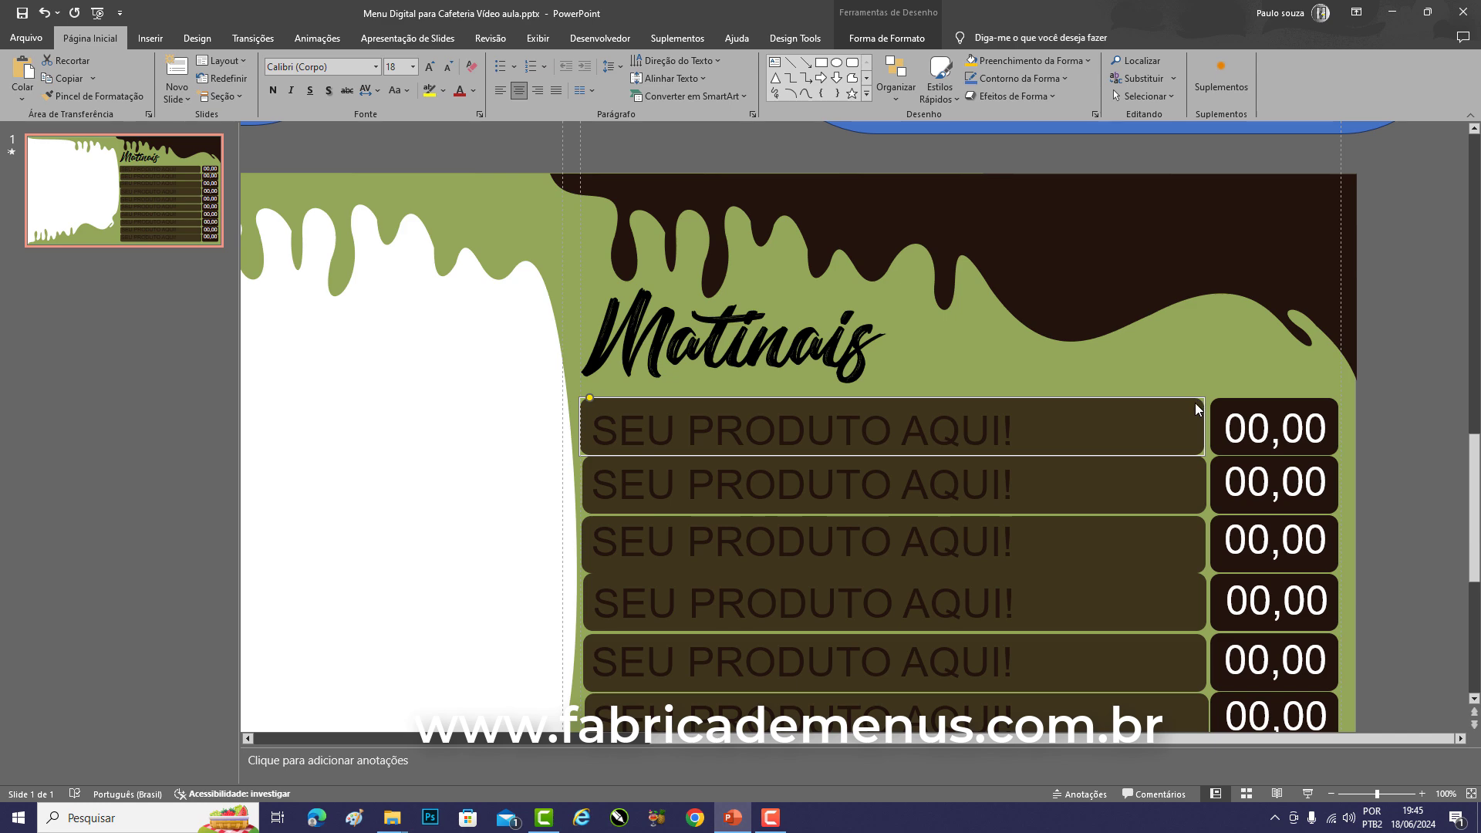
pyautogui.scroll(-2, 1196, 403)
pyautogui.scroll(-2, 1234, 411)
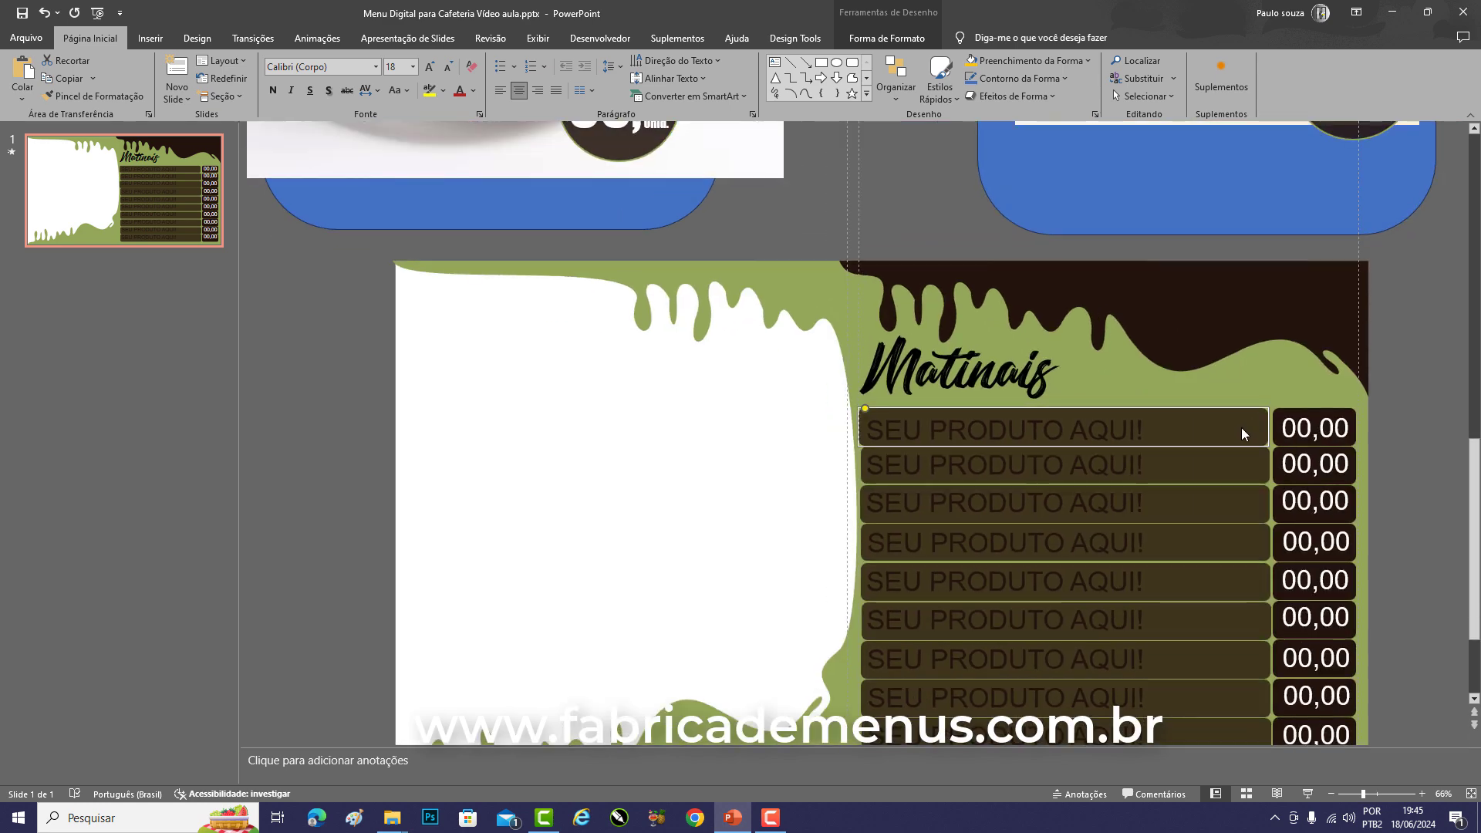
pyautogui.click(1193, 422)
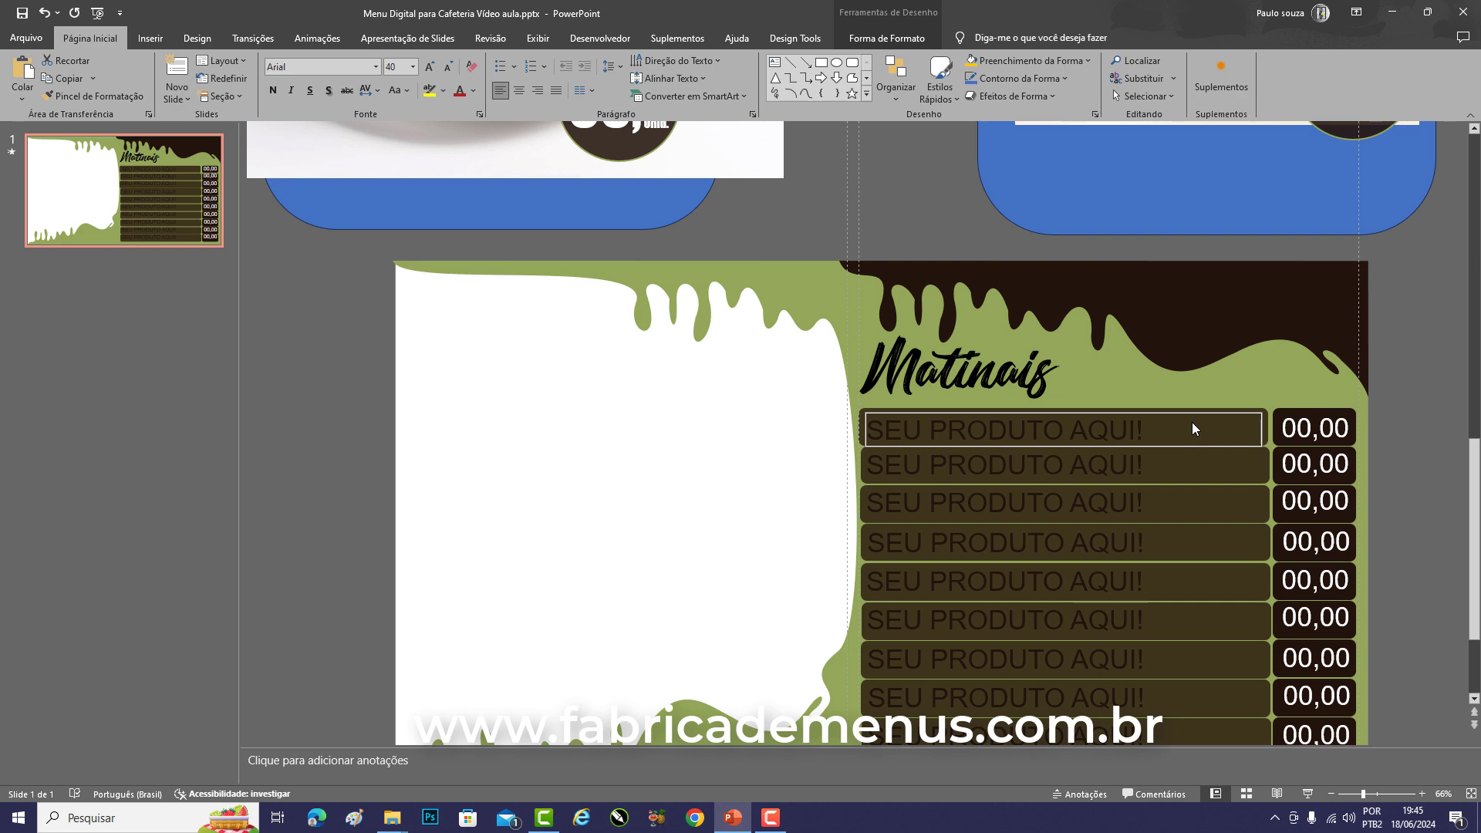
pyautogui.click(1270, 429)
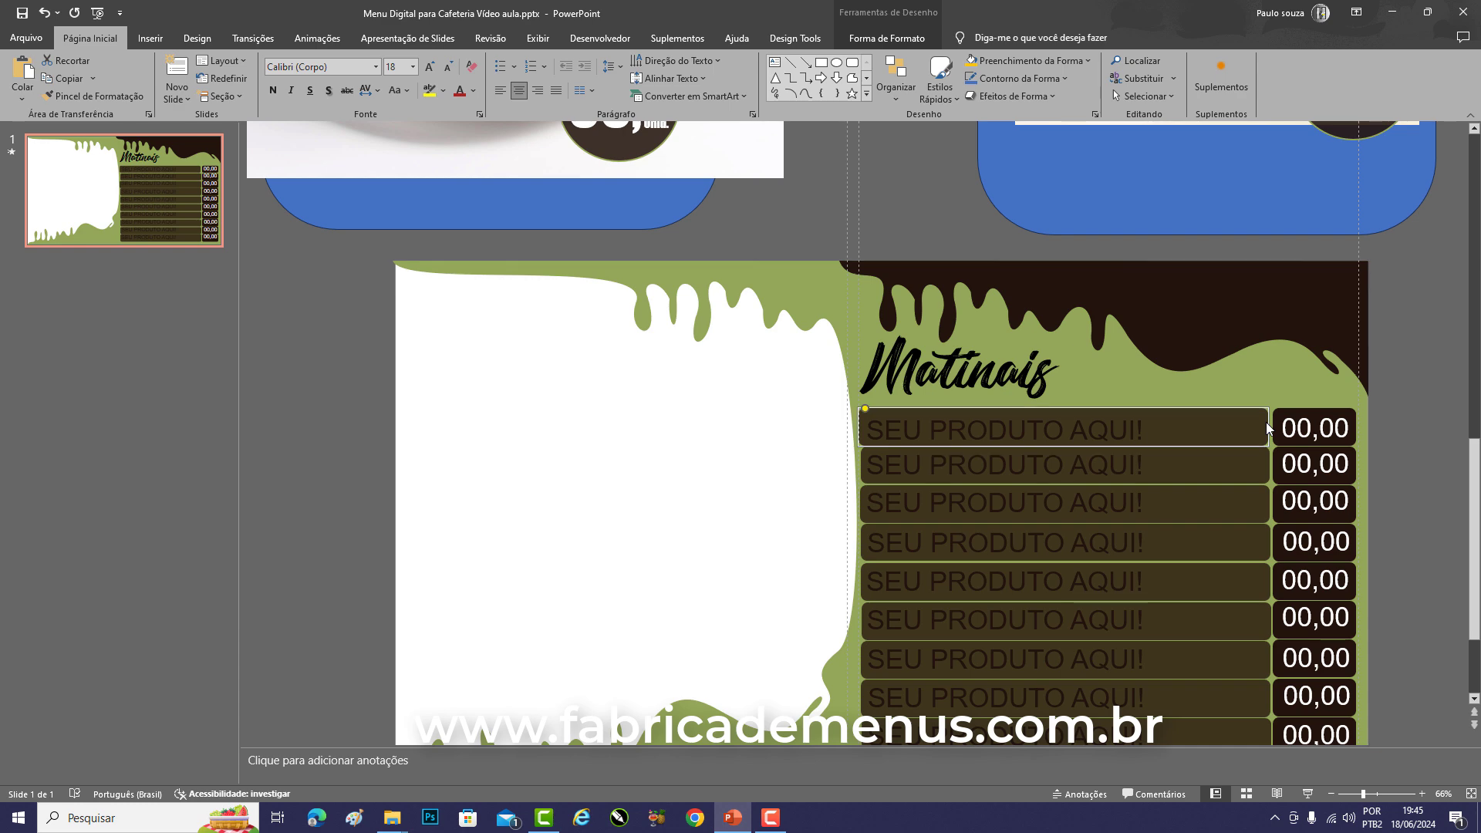
pyautogui.rightClick(1265, 428)
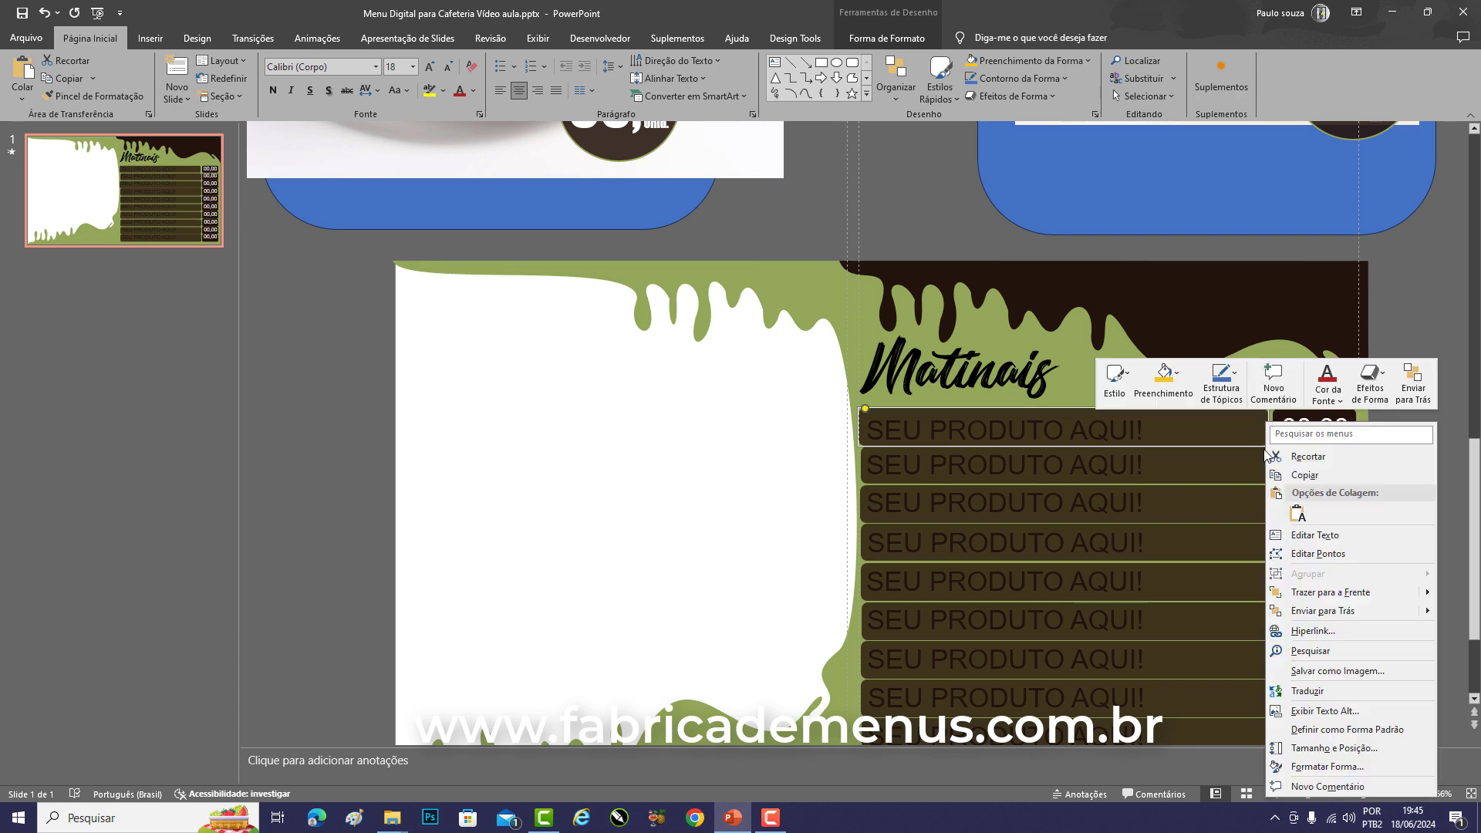
pyautogui.click(1327, 766)
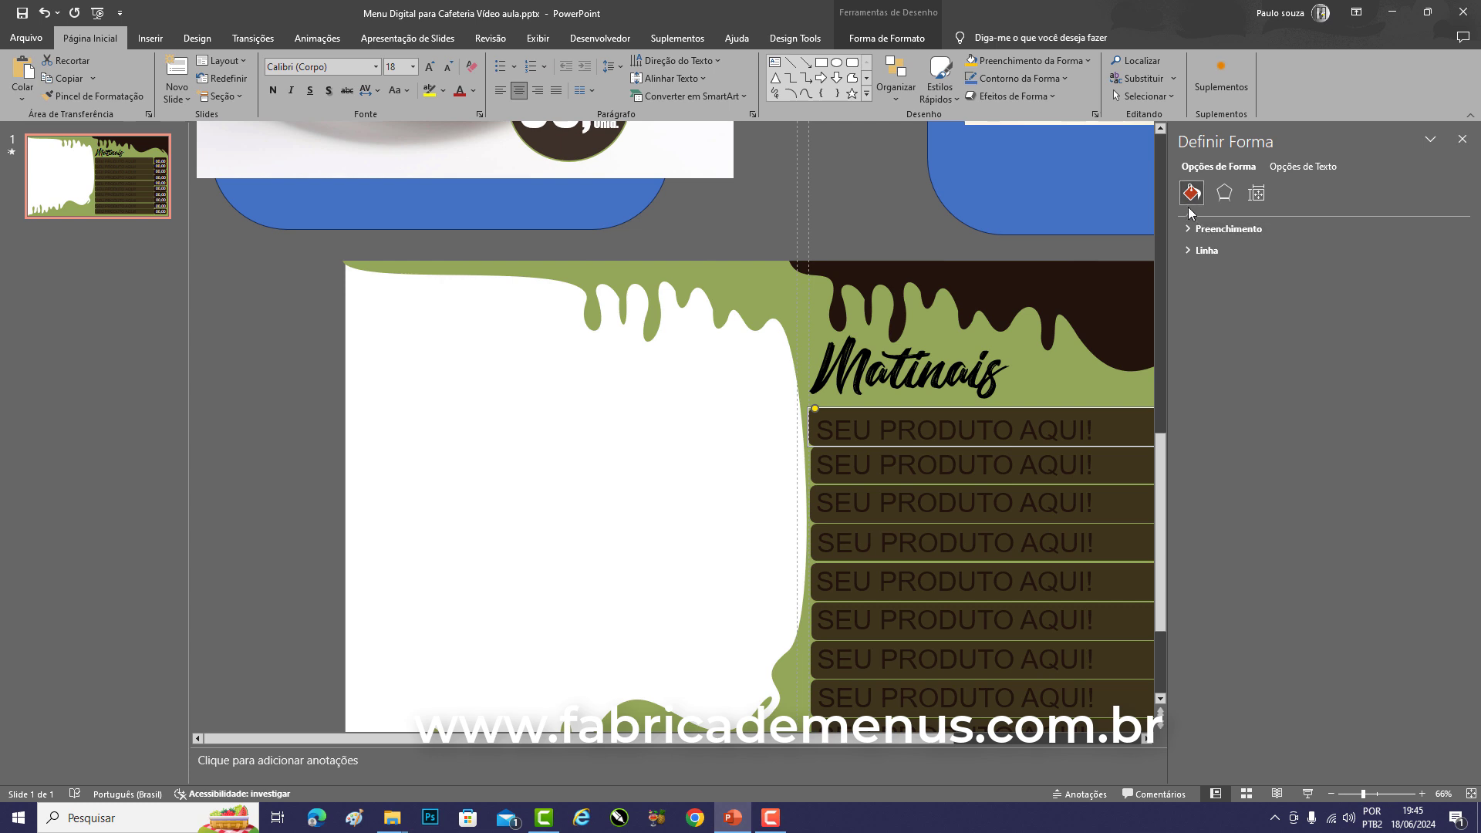
pyautogui.click(1226, 229)
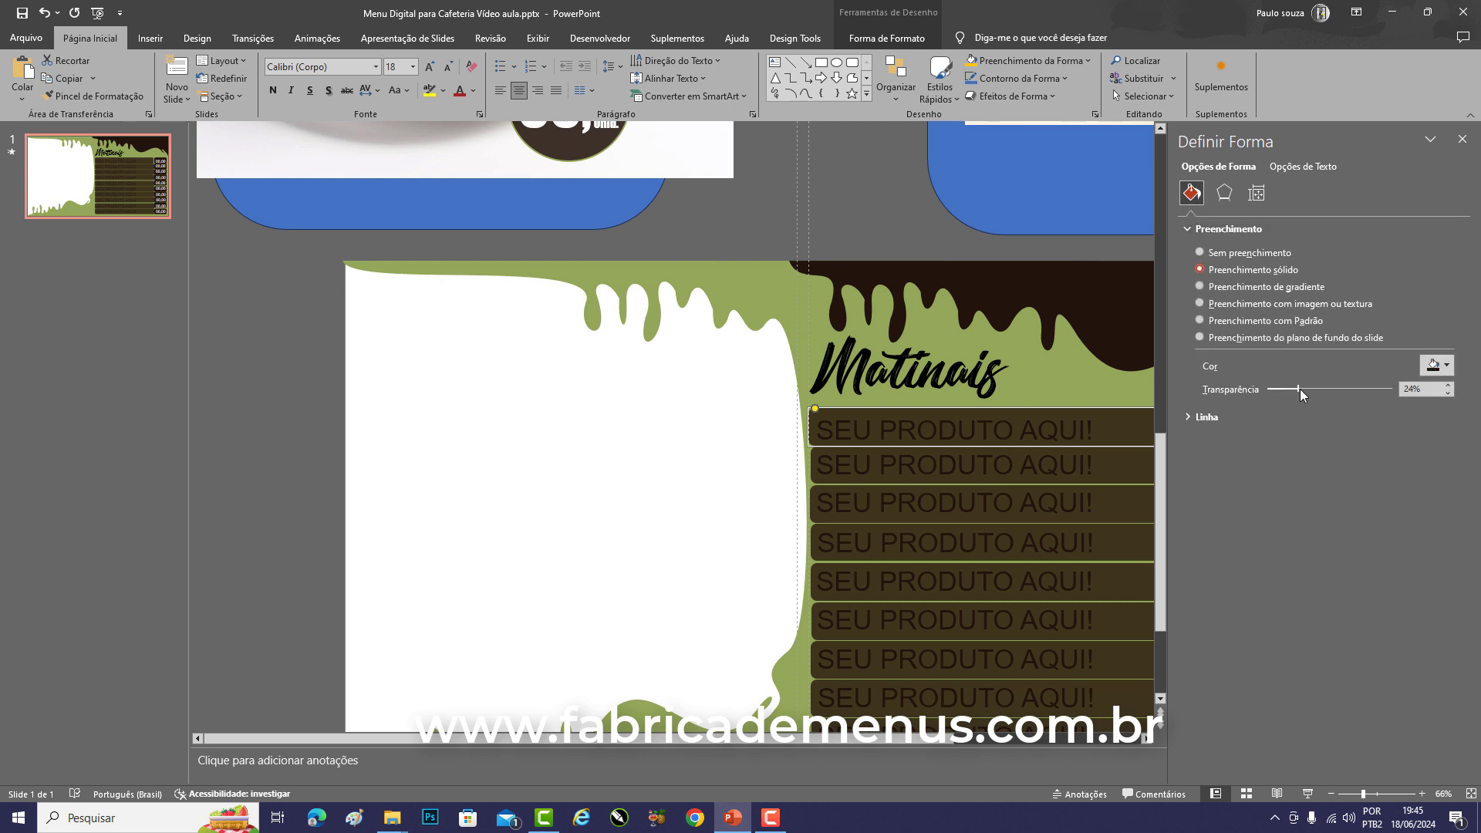
pyautogui.moveTo(1298, 389); pyautogui.dragTo(1308, 388)
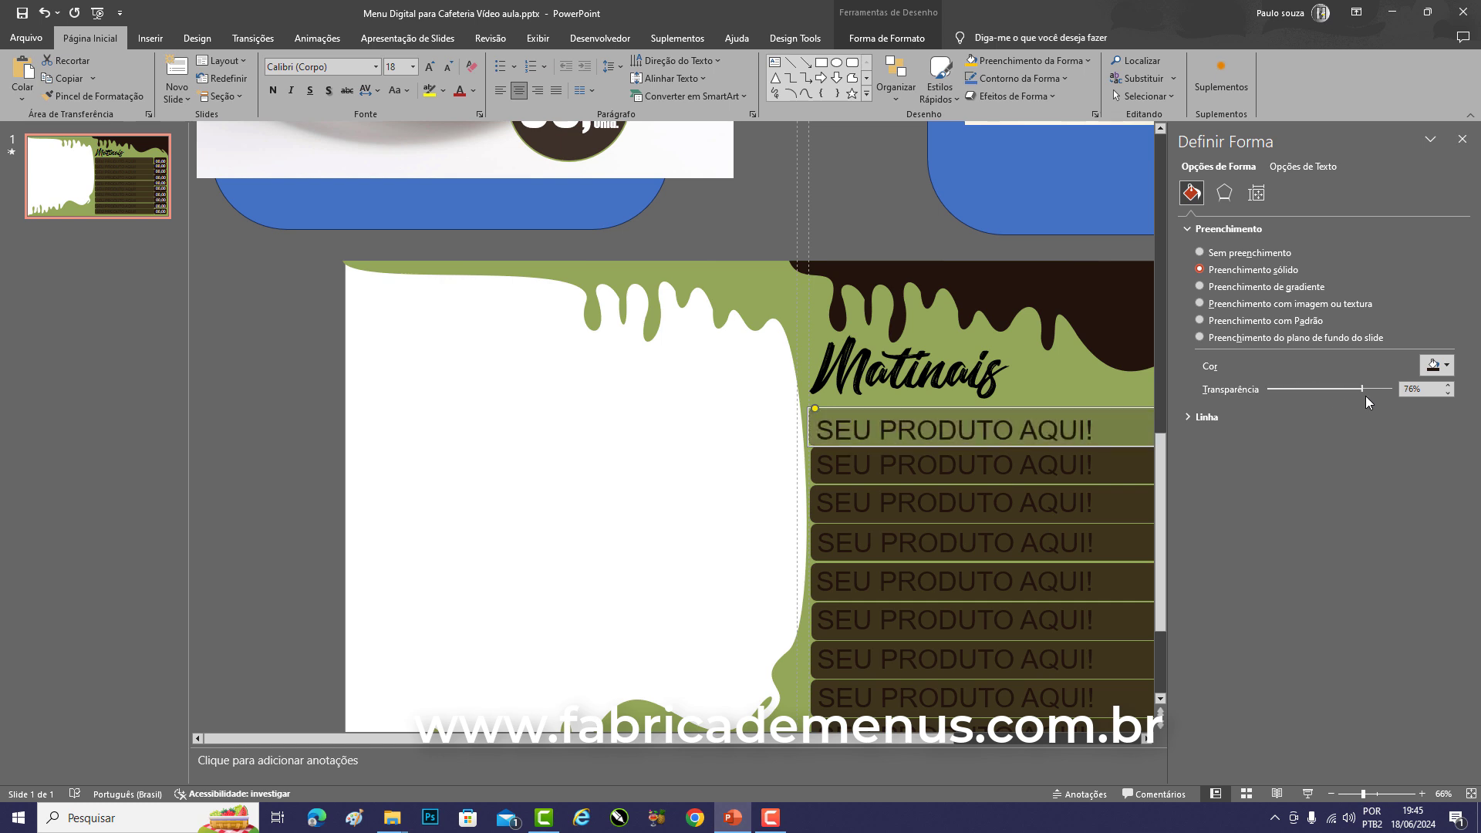
pyautogui.click(1416, 388)
pyautogui.moveTo(1423, 390); pyautogui.dragTo(1373, 391)
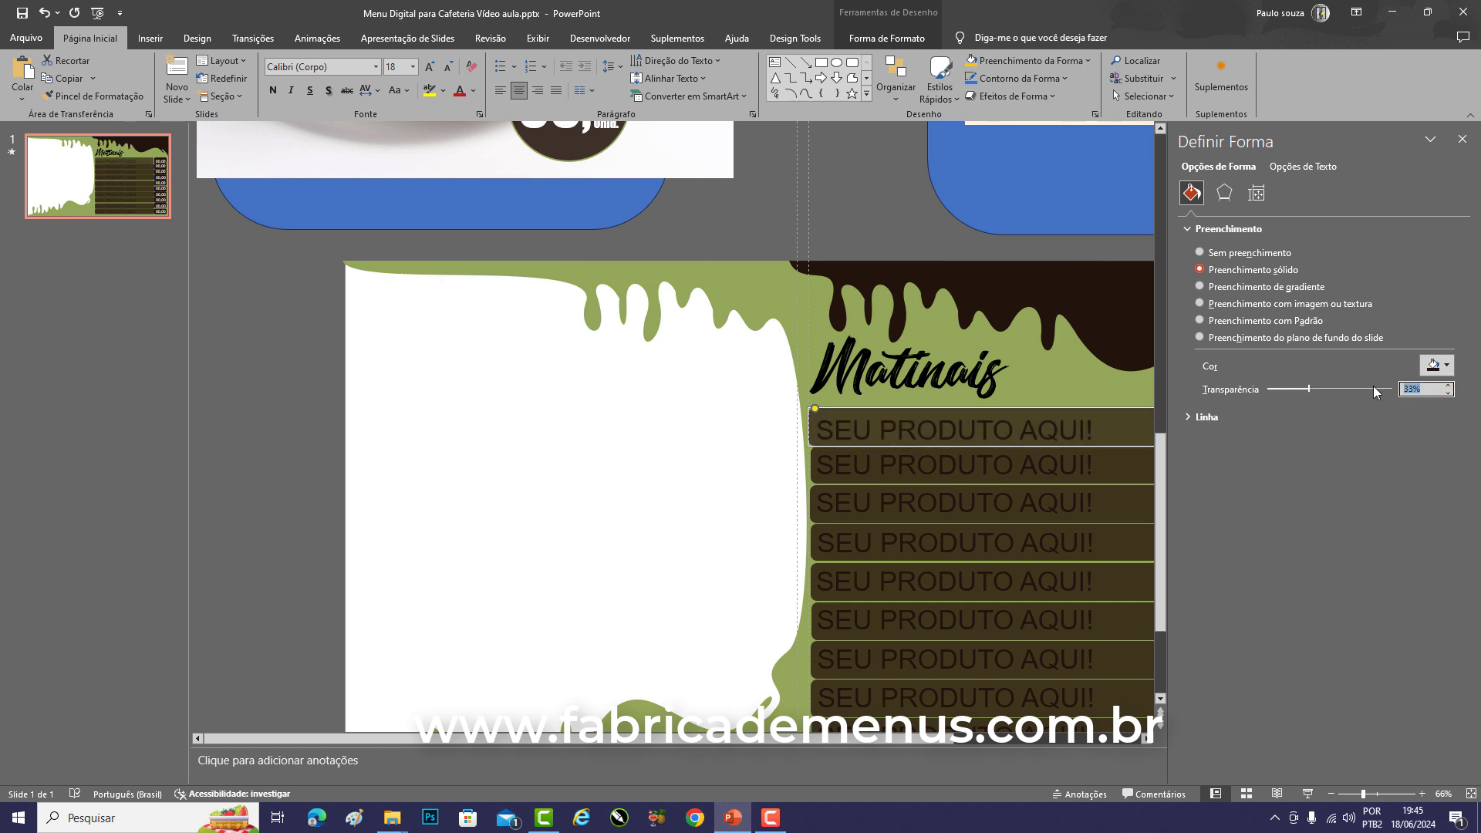
pyautogui.write('24')
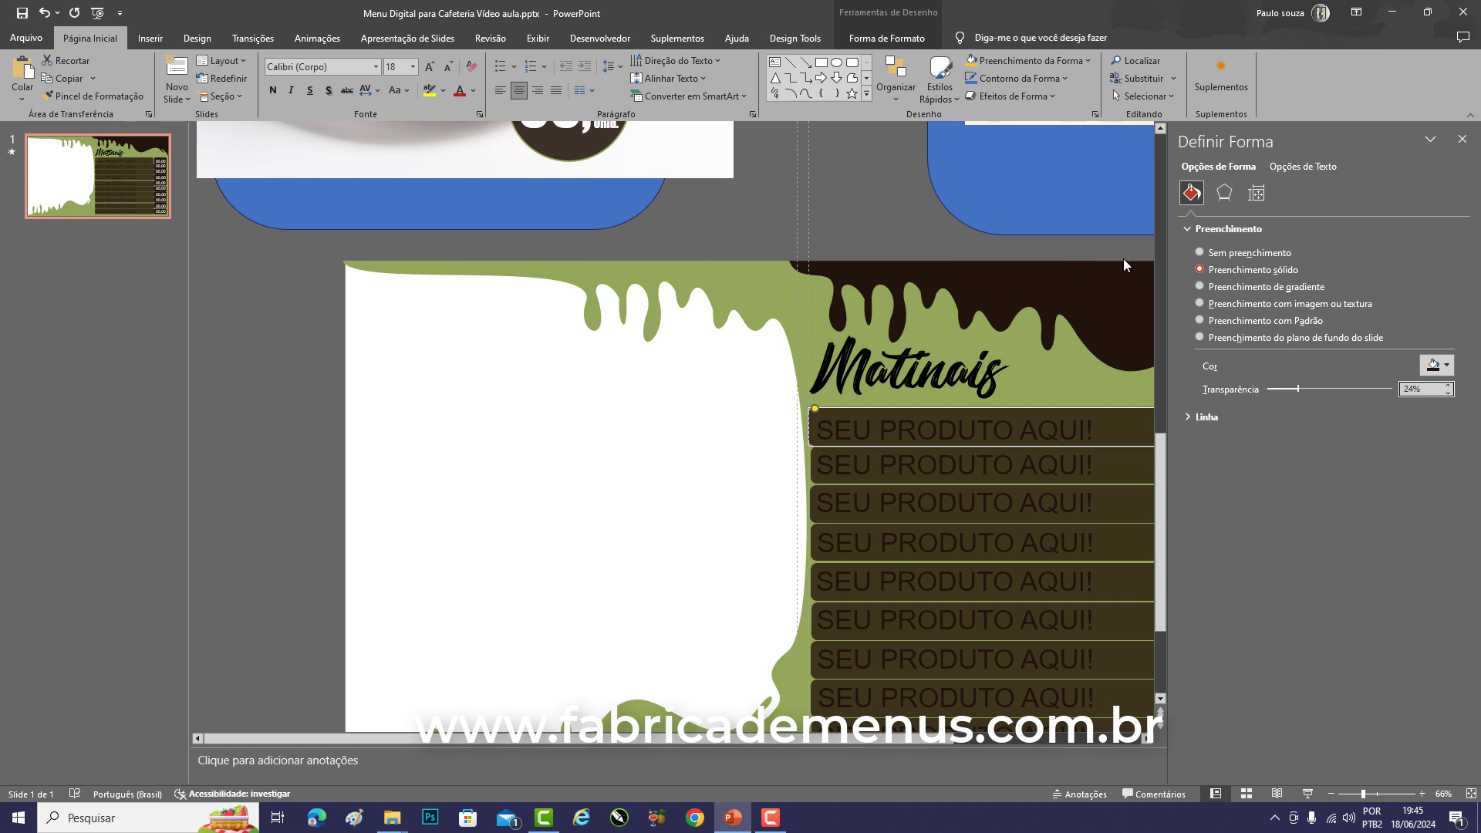
pyautogui.click(1462, 140)
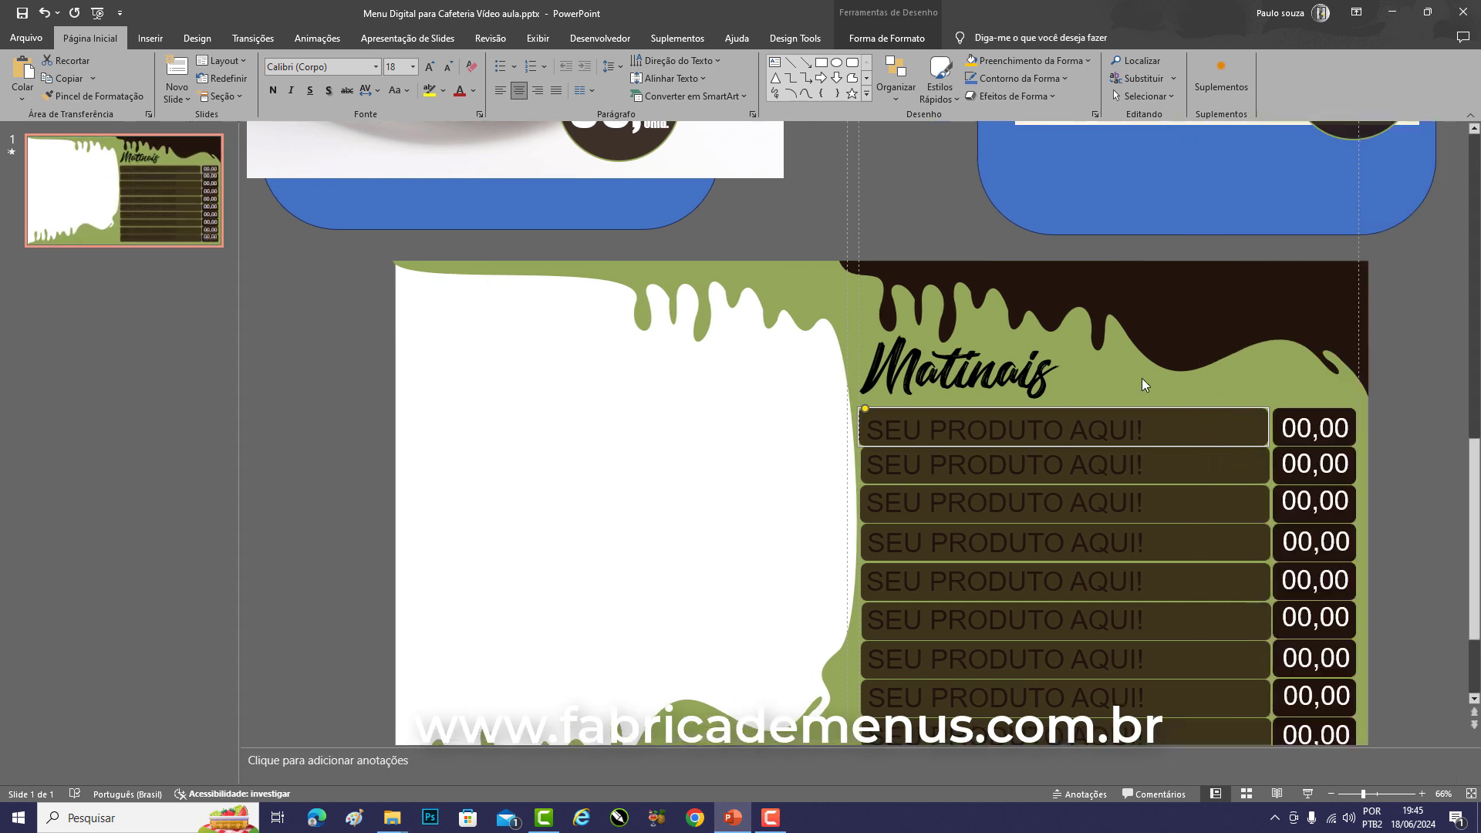
pyautogui.click(965, 378)
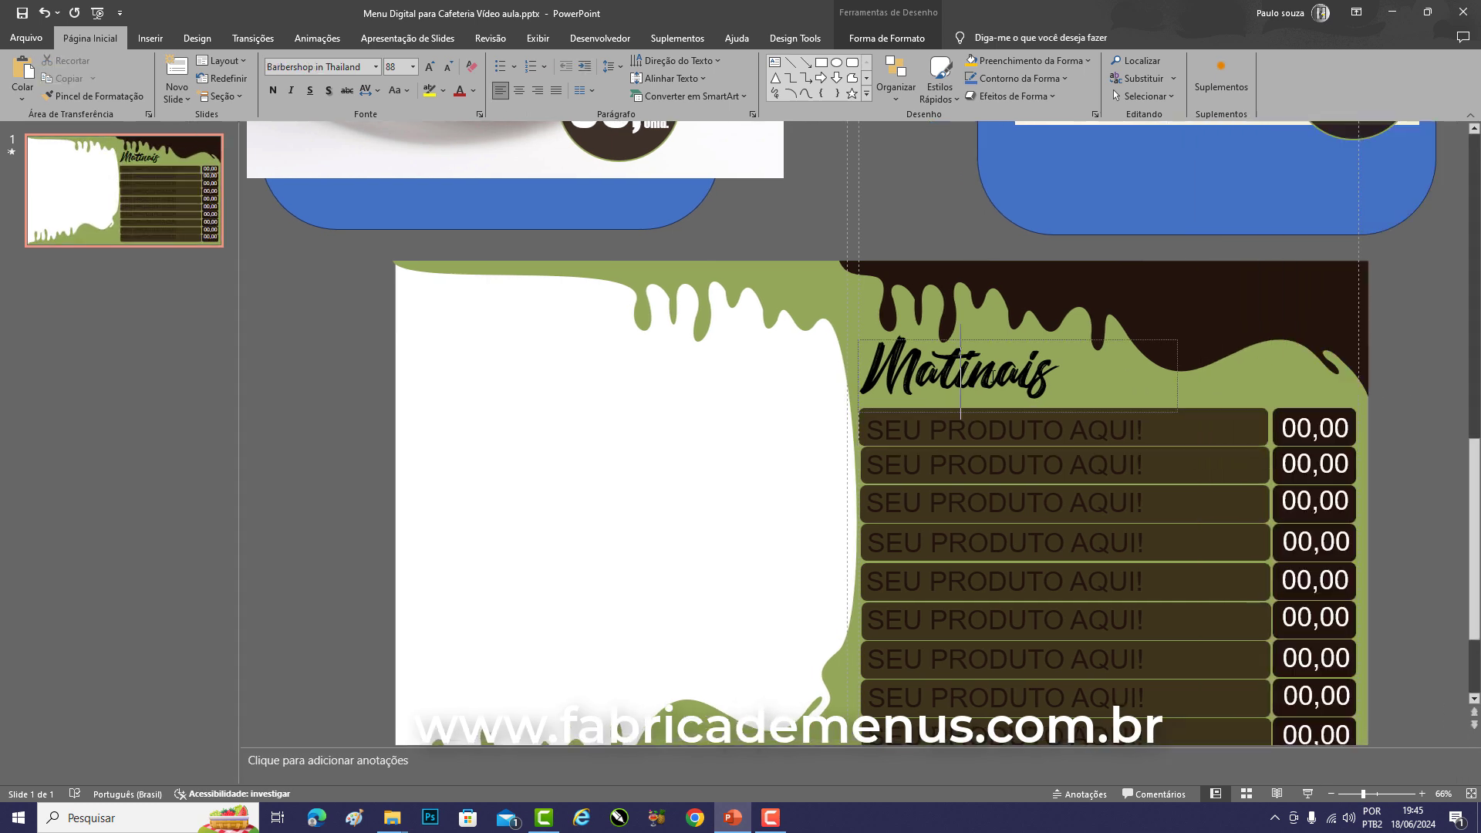
pyautogui.click(1057, 340)
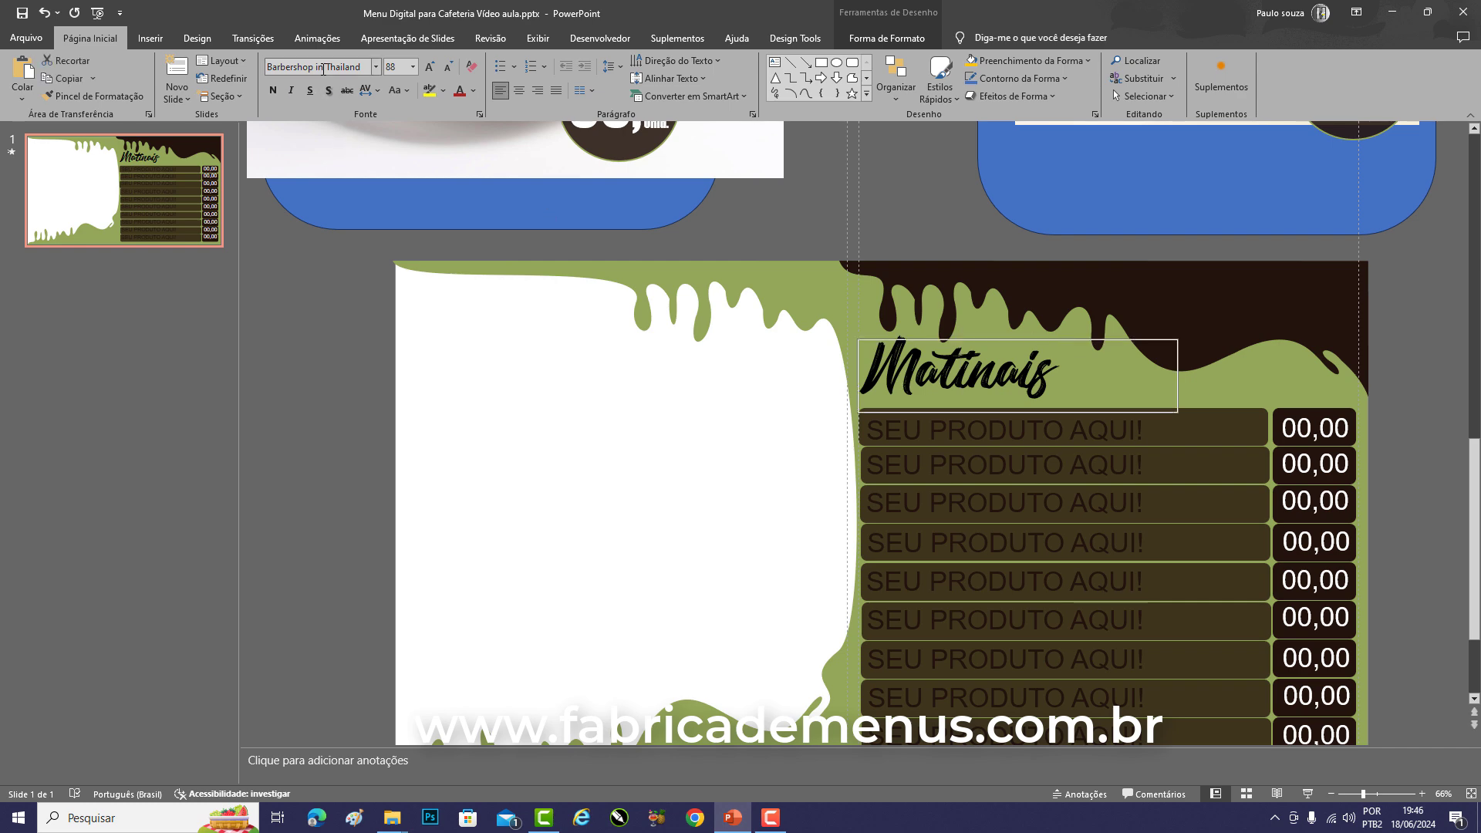
pyautogui.click(473, 90)
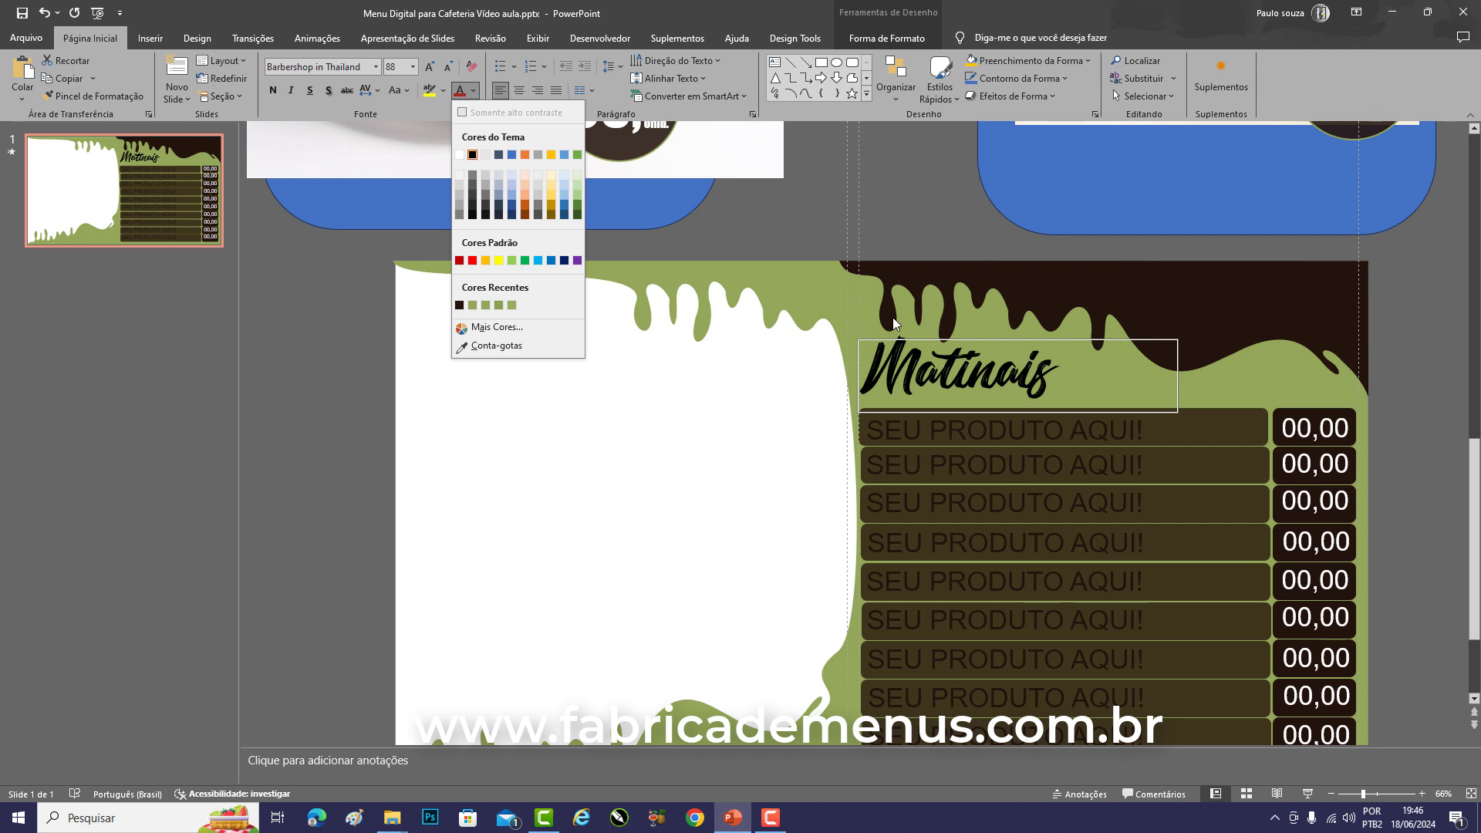
pyautogui.click(435, 68)
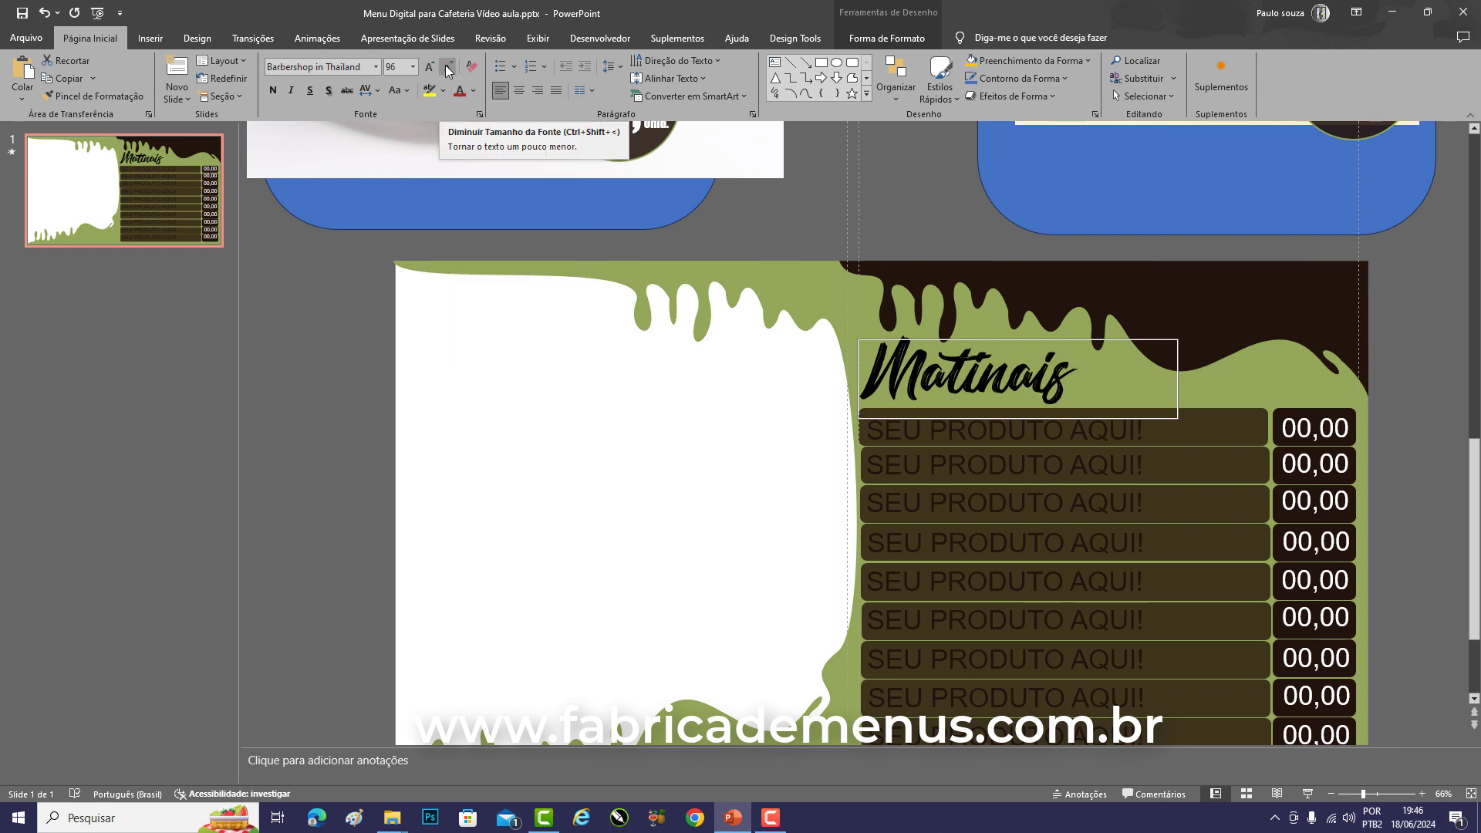
pyautogui.click(449, 68)
pyautogui.click(1109, 432)
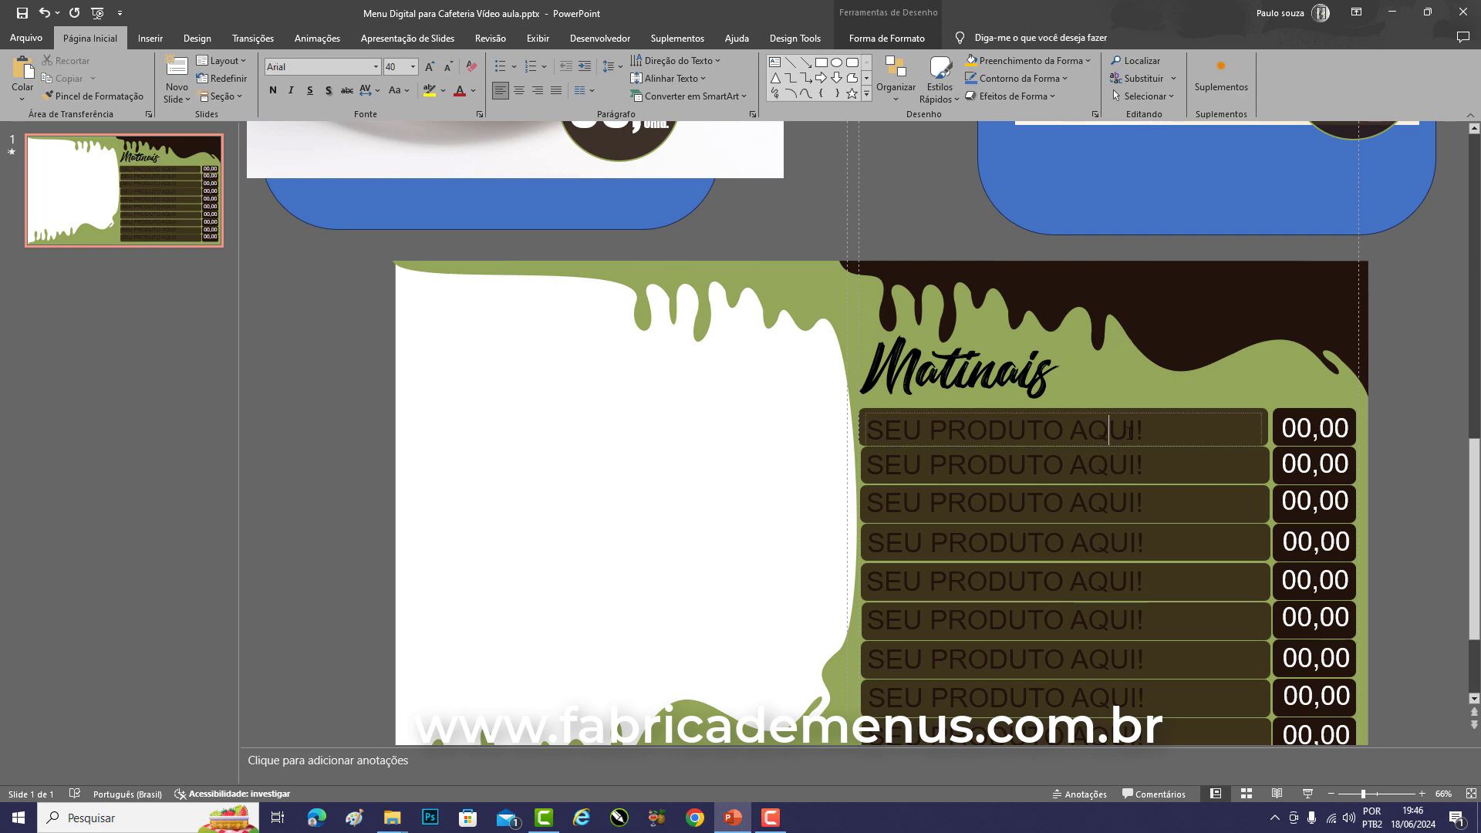
pyautogui.moveTo(1143, 434); pyautogui.dragTo(866, 432)
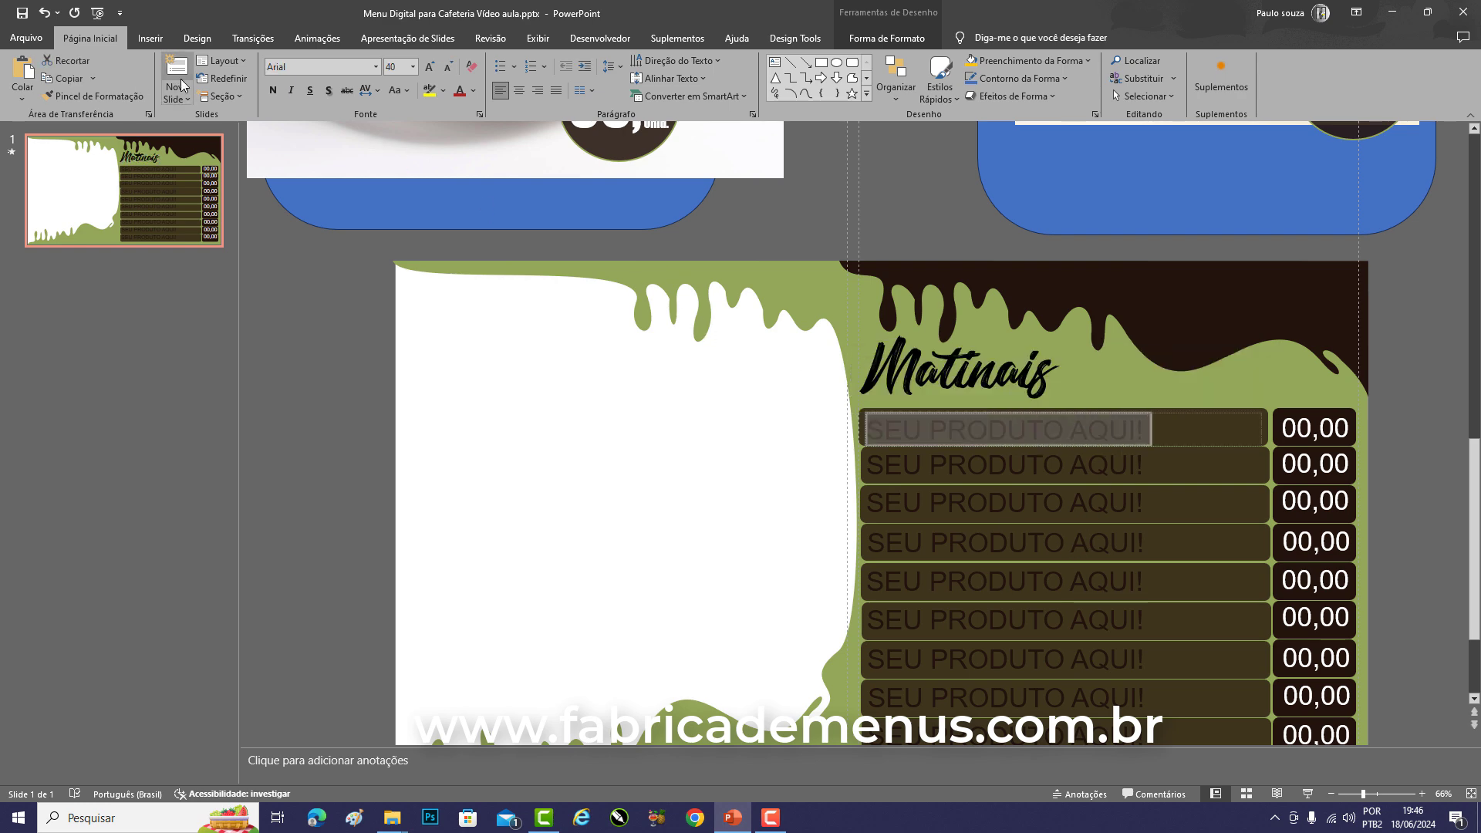
pyautogui.click(272, 91)
pyautogui.click(272, 91)
pyautogui.click(1393, 446)
# Reposition the white coffee cup photo slightly lower on the first blue Café Expresso Curto card
pyautogui.keyDown('ctrl'); pyautogui.scroll(-5, 672, 356); pyautogui.keyUp('ctrl')
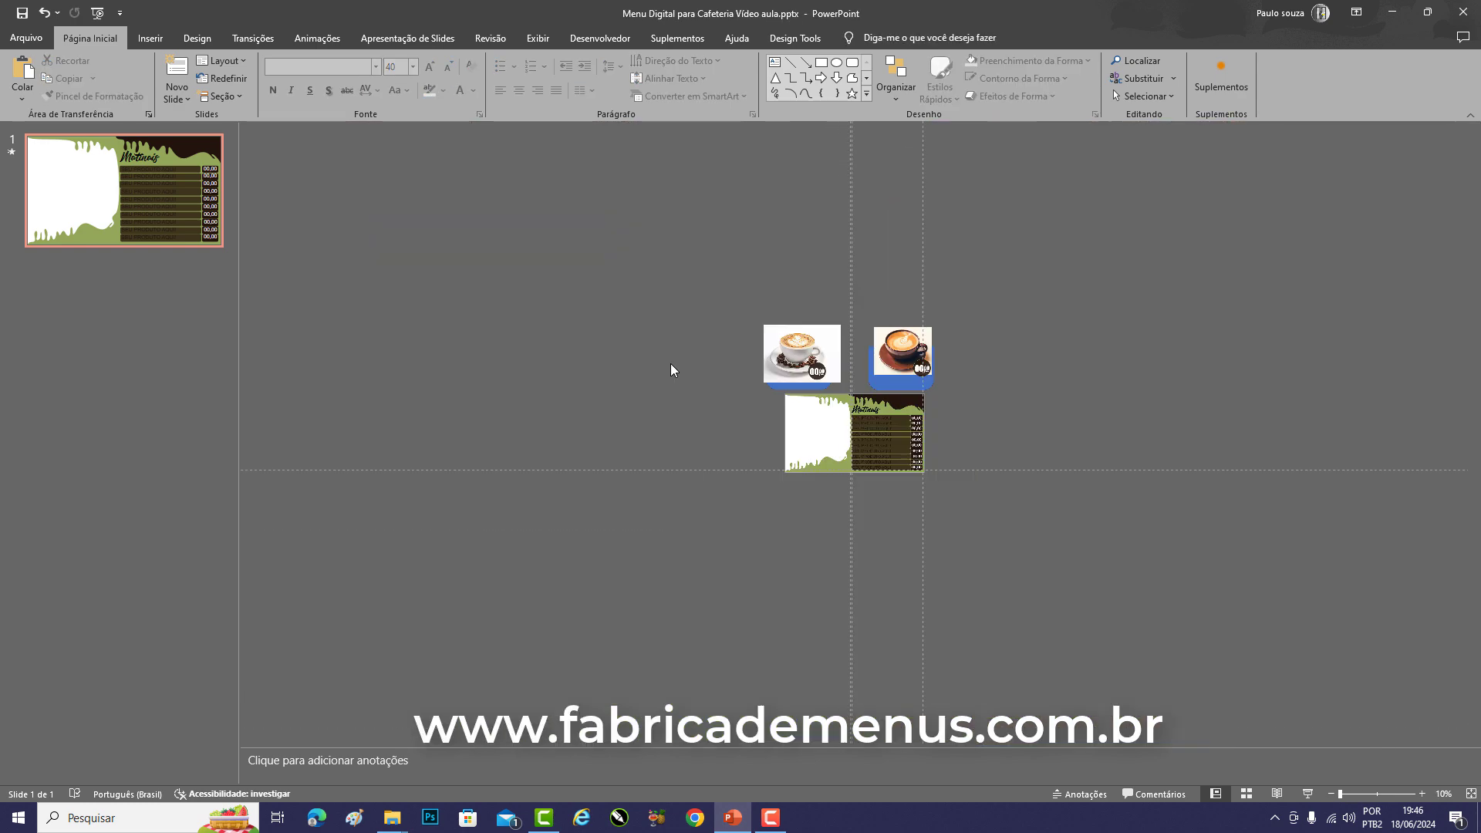
pyautogui.keyDown('ctrl'); pyautogui.scroll(3, 673, 363); pyautogui.keyUp('ctrl')
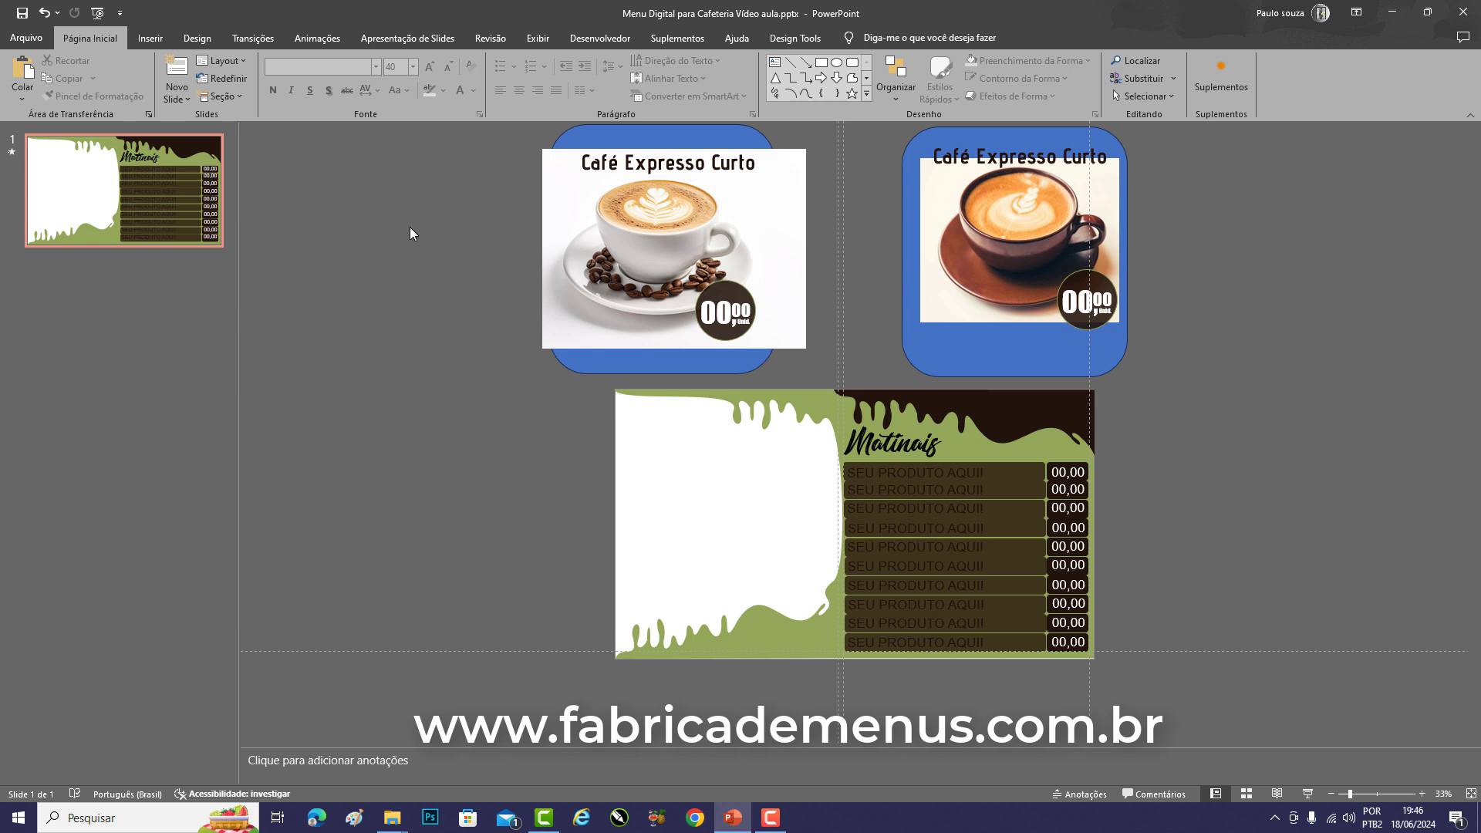
pyautogui.click(738, 170)
pyautogui.click(750, 145)
pyautogui.moveTo(766, 182); pyautogui.dragTo(451, 235)
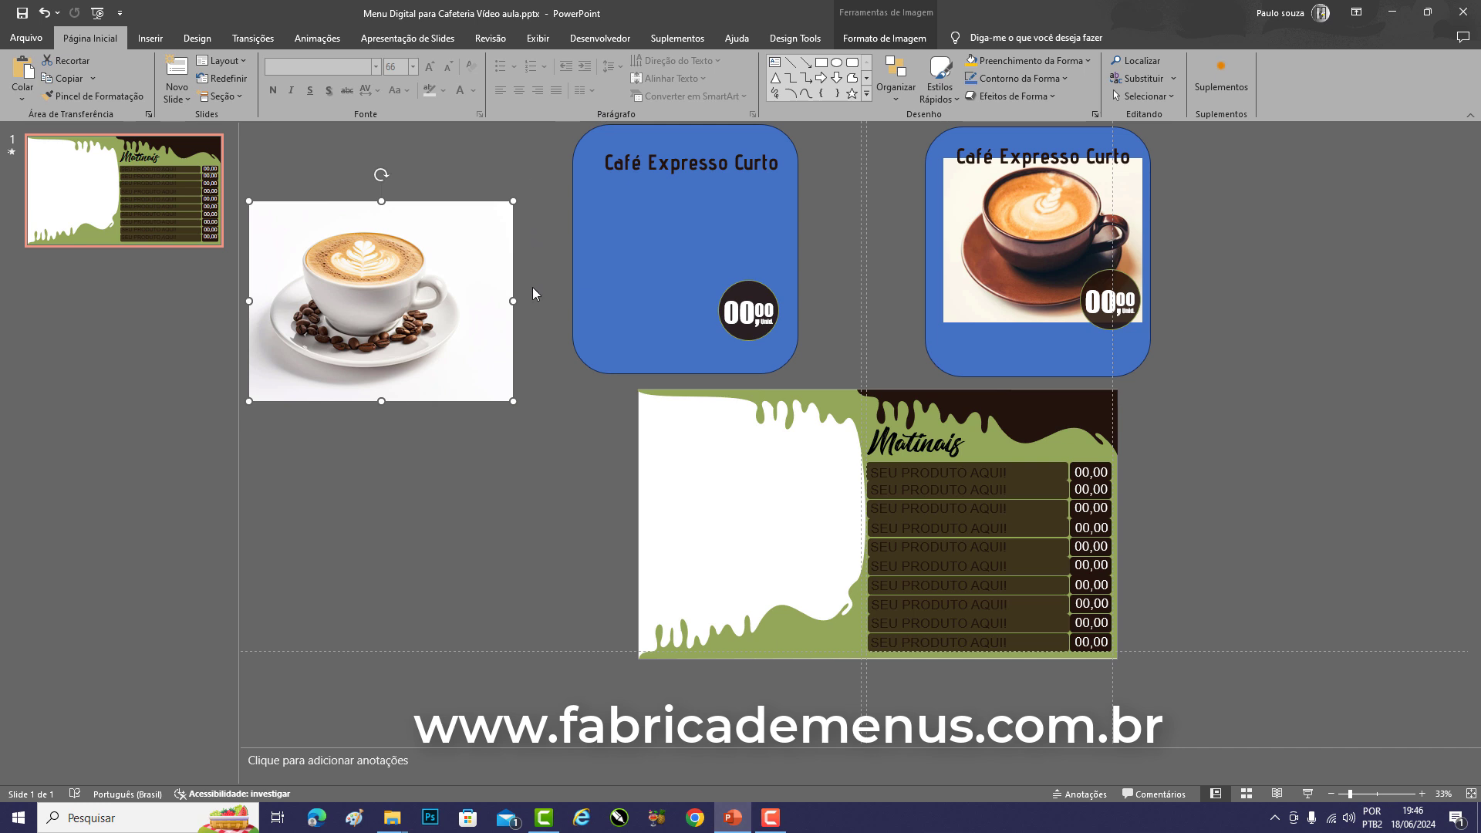
pyautogui.moveTo(371, 337)
pyautogui.mouseDown()
pyautogui.moveTo(631, 294)
pyautogui.moveTo(634, 275)
pyautogui.mouseUp()
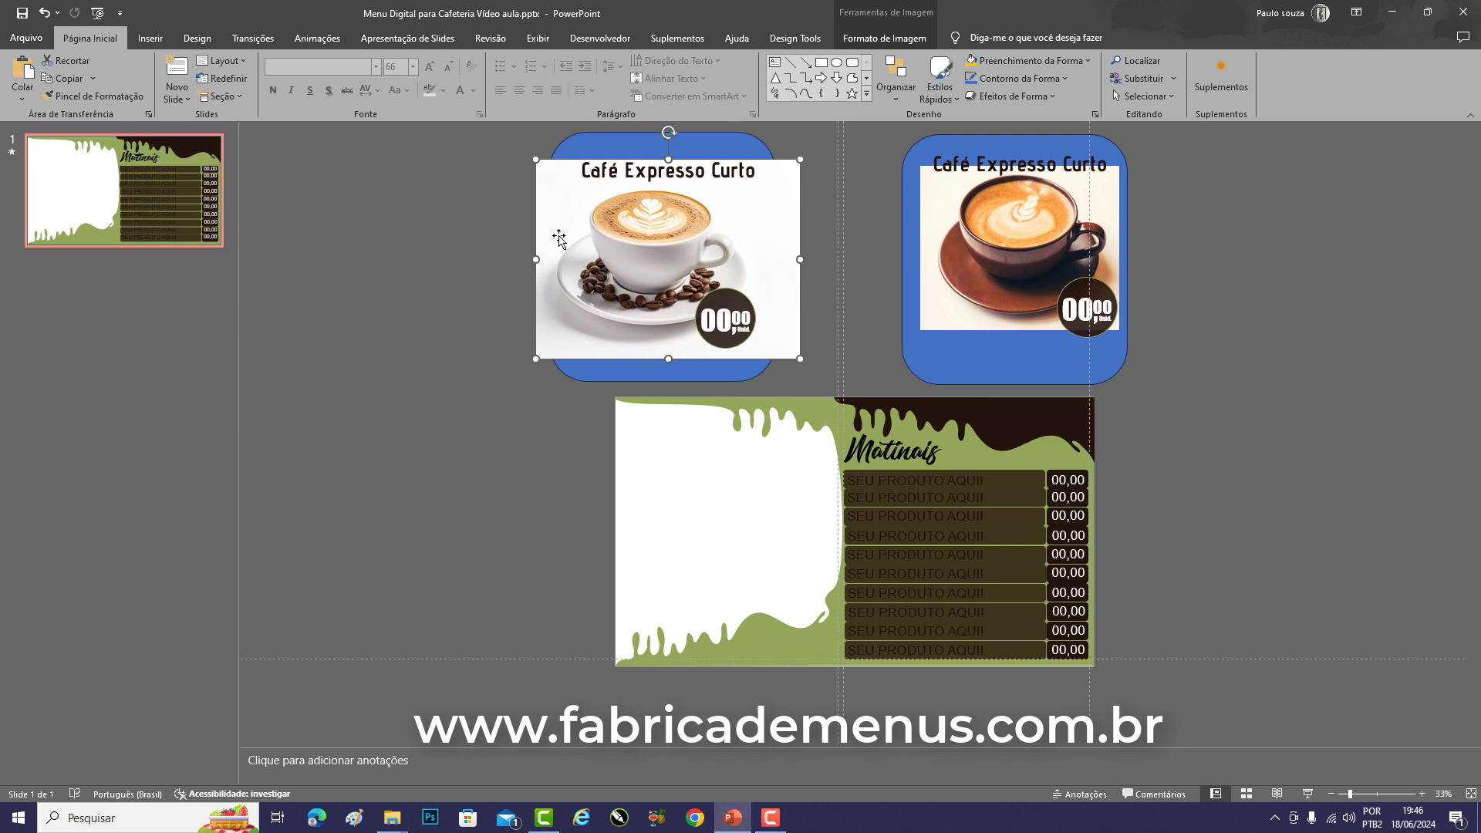
pyautogui.moveTo(545, 255)
pyautogui.mouseDown()
pyautogui.moveTo(546, 343)
pyautogui.moveTo(557, 272)
pyautogui.mouseUp()
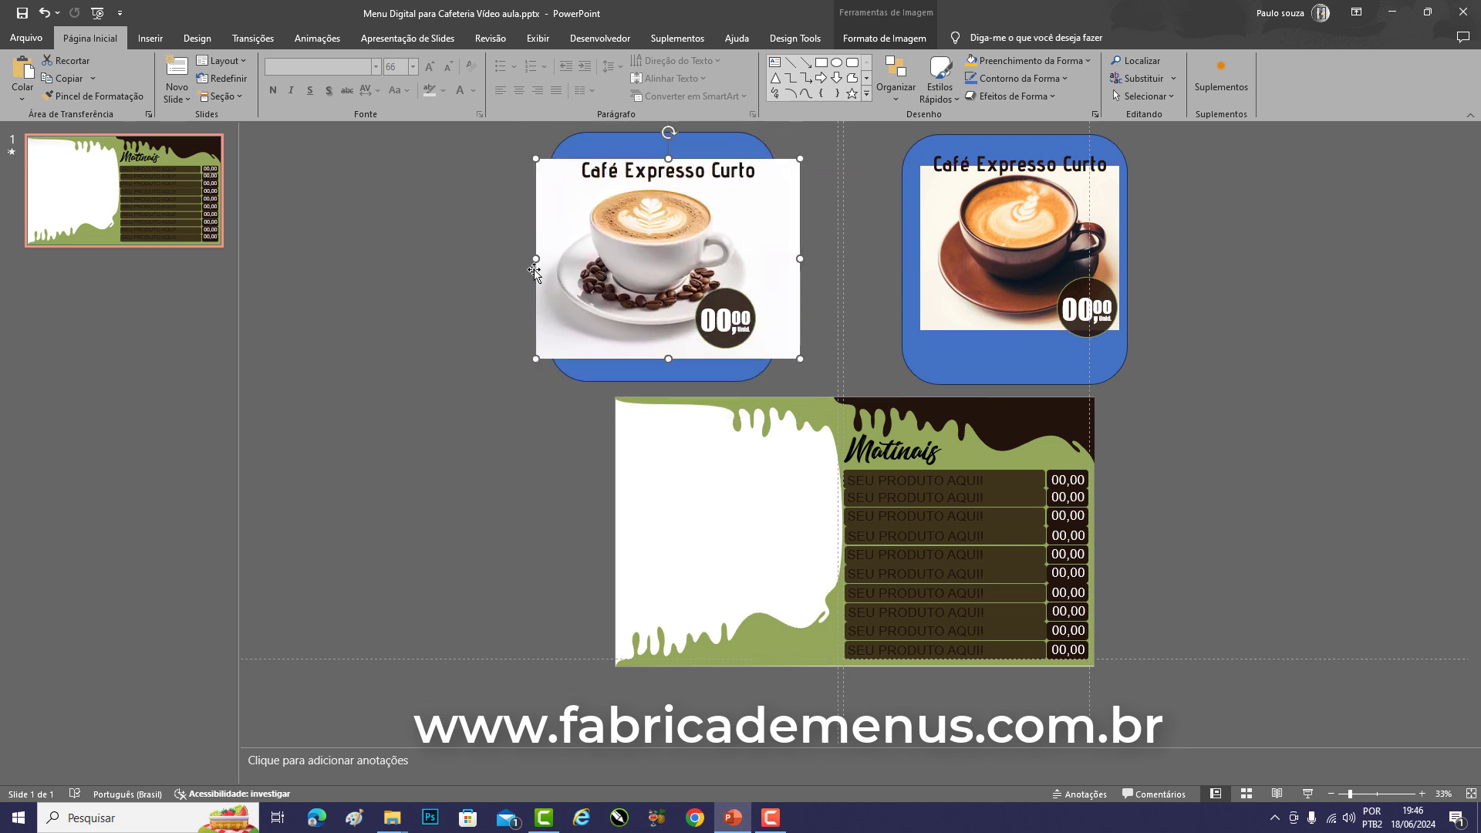
pyautogui.click(317, 37)
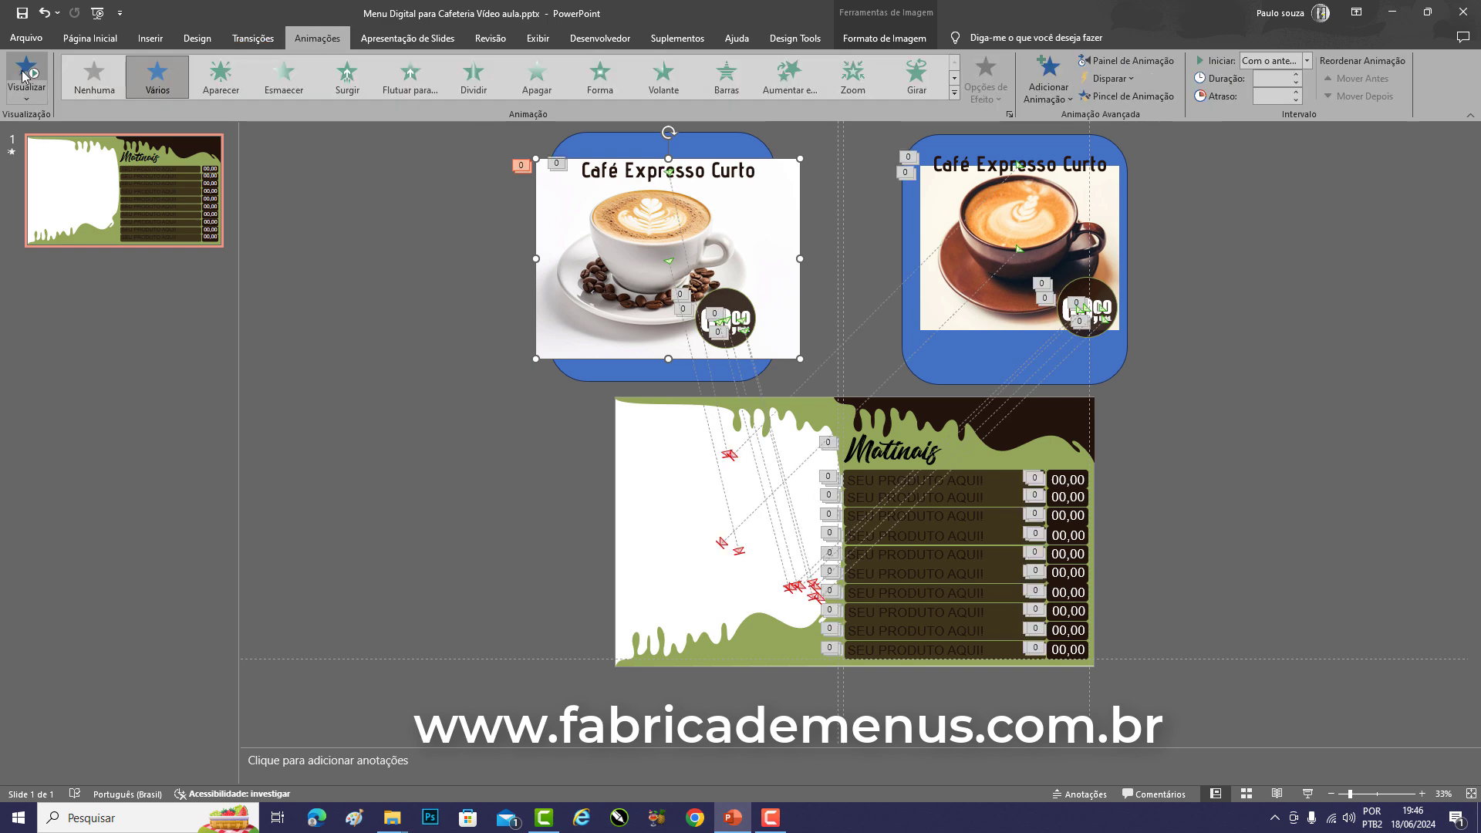
# Preview the slide animations, then retitle the first coffee card 'Descrição'
pyautogui.click(24, 75)
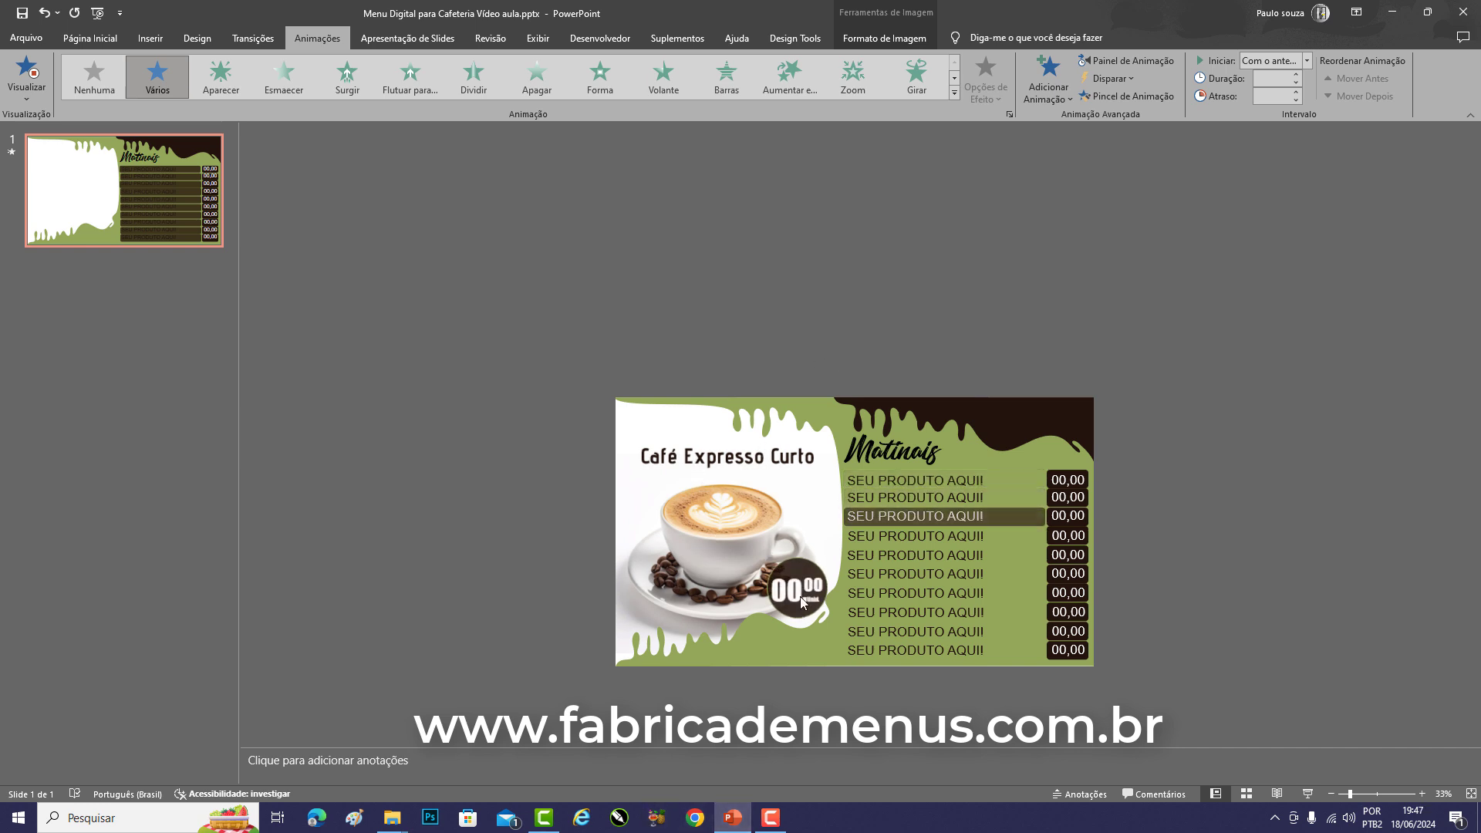
pyautogui.click(739, 537)
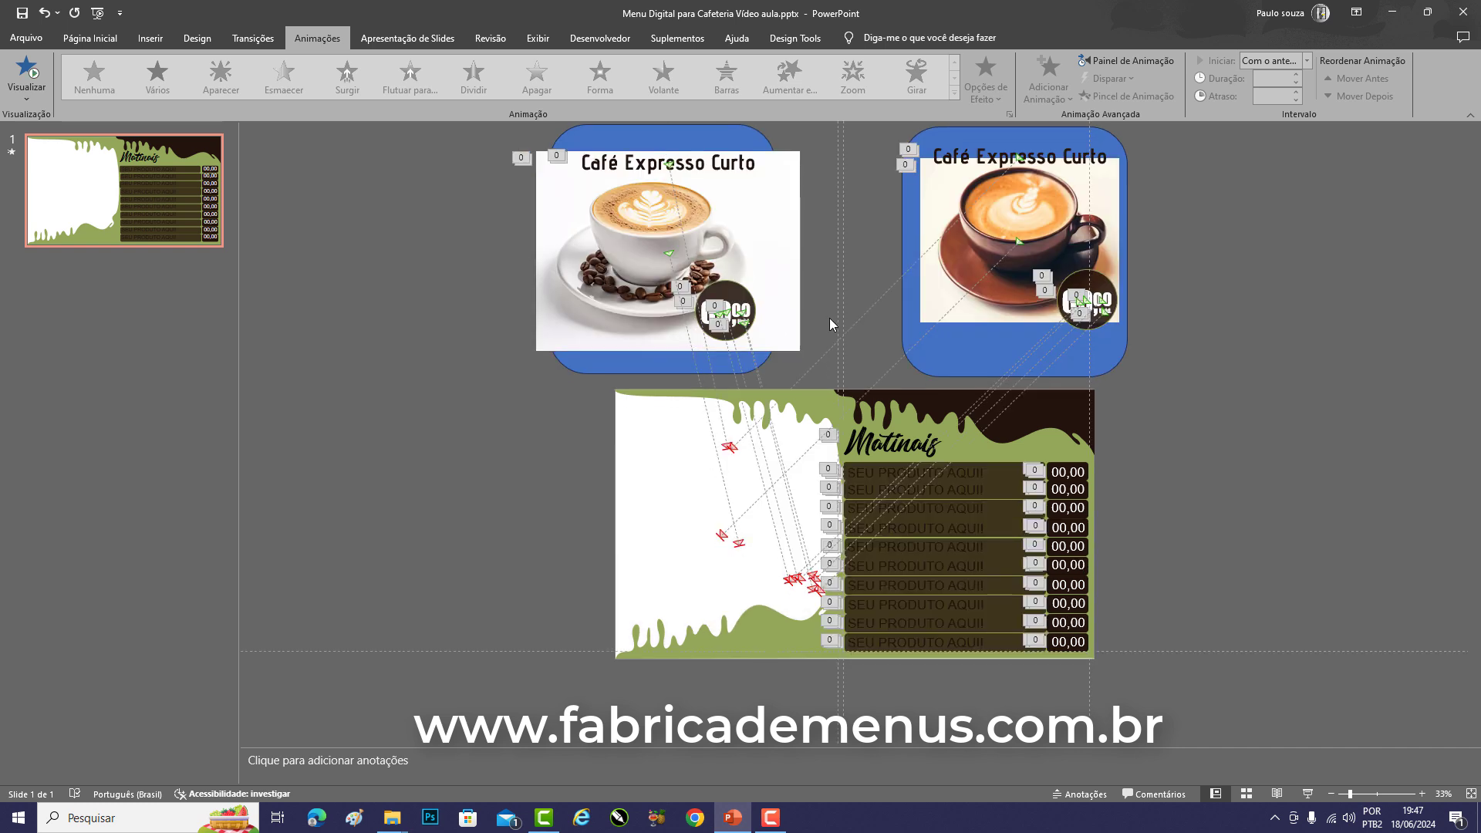
pyautogui.click(756, 169)
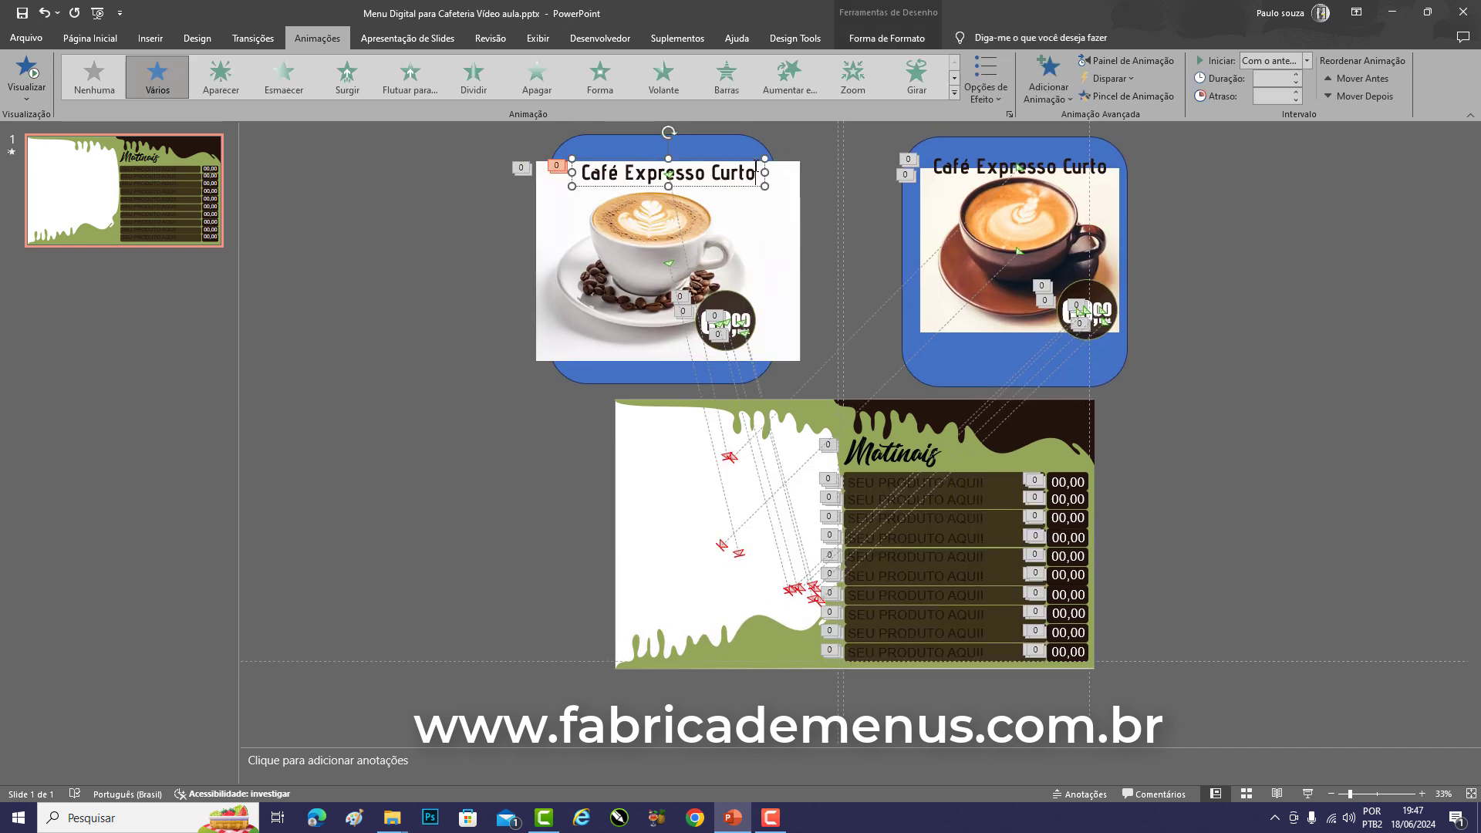
pyautogui.moveTo(756, 168); pyautogui.dragTo(580, 171)
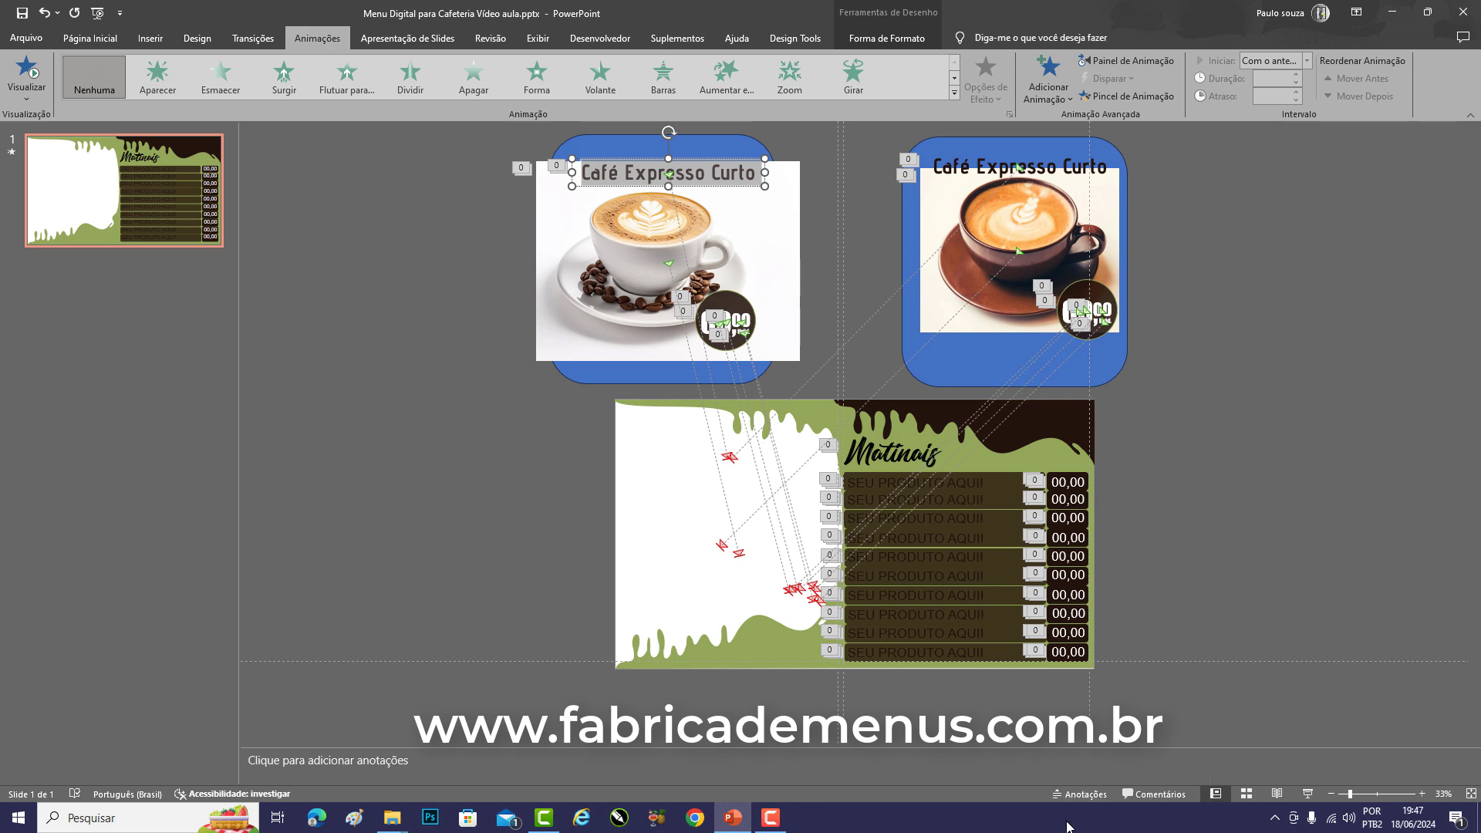
pyautogui.write('Descr')
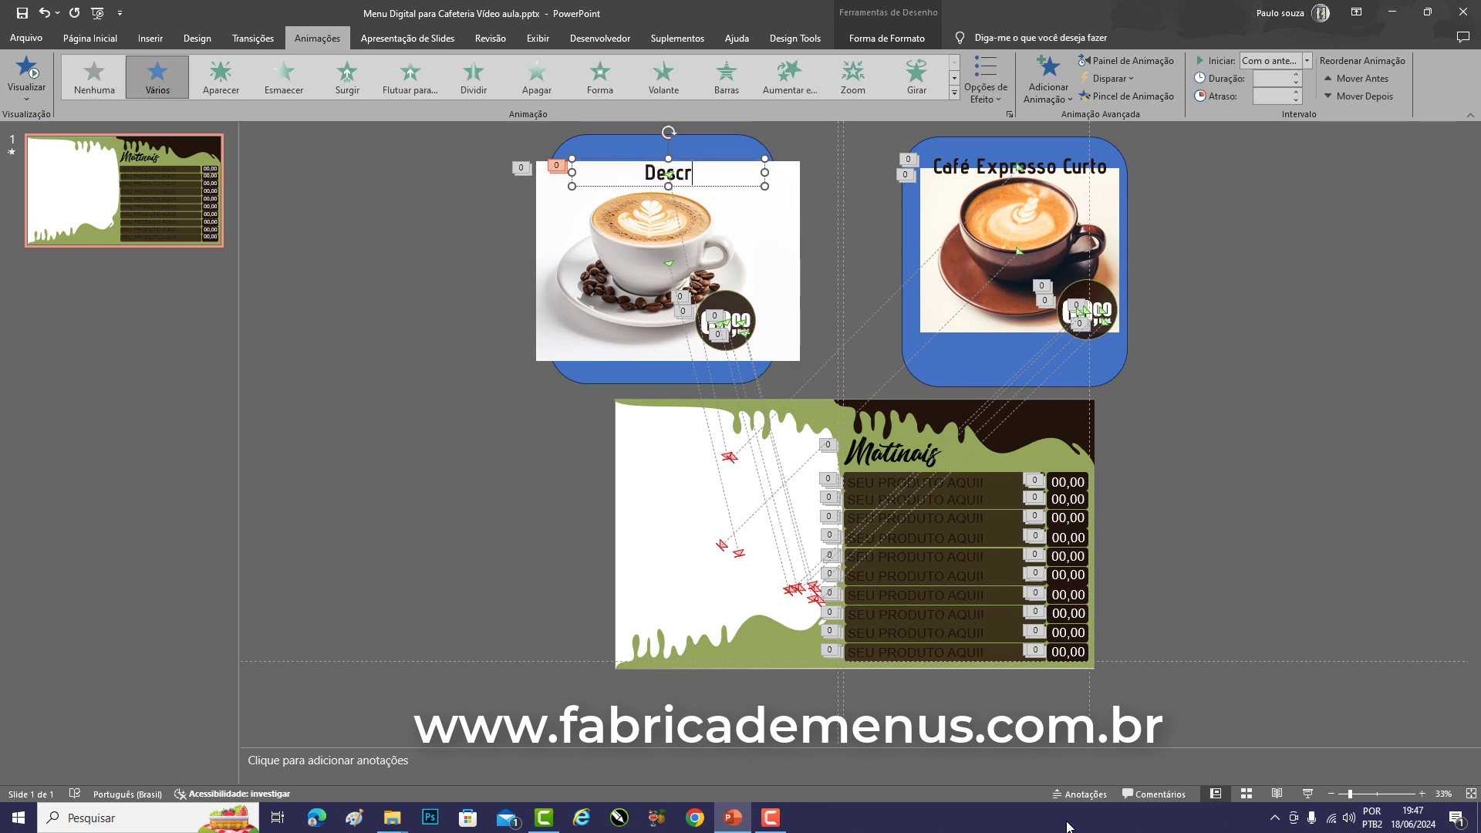
pyautogui.write('ição')
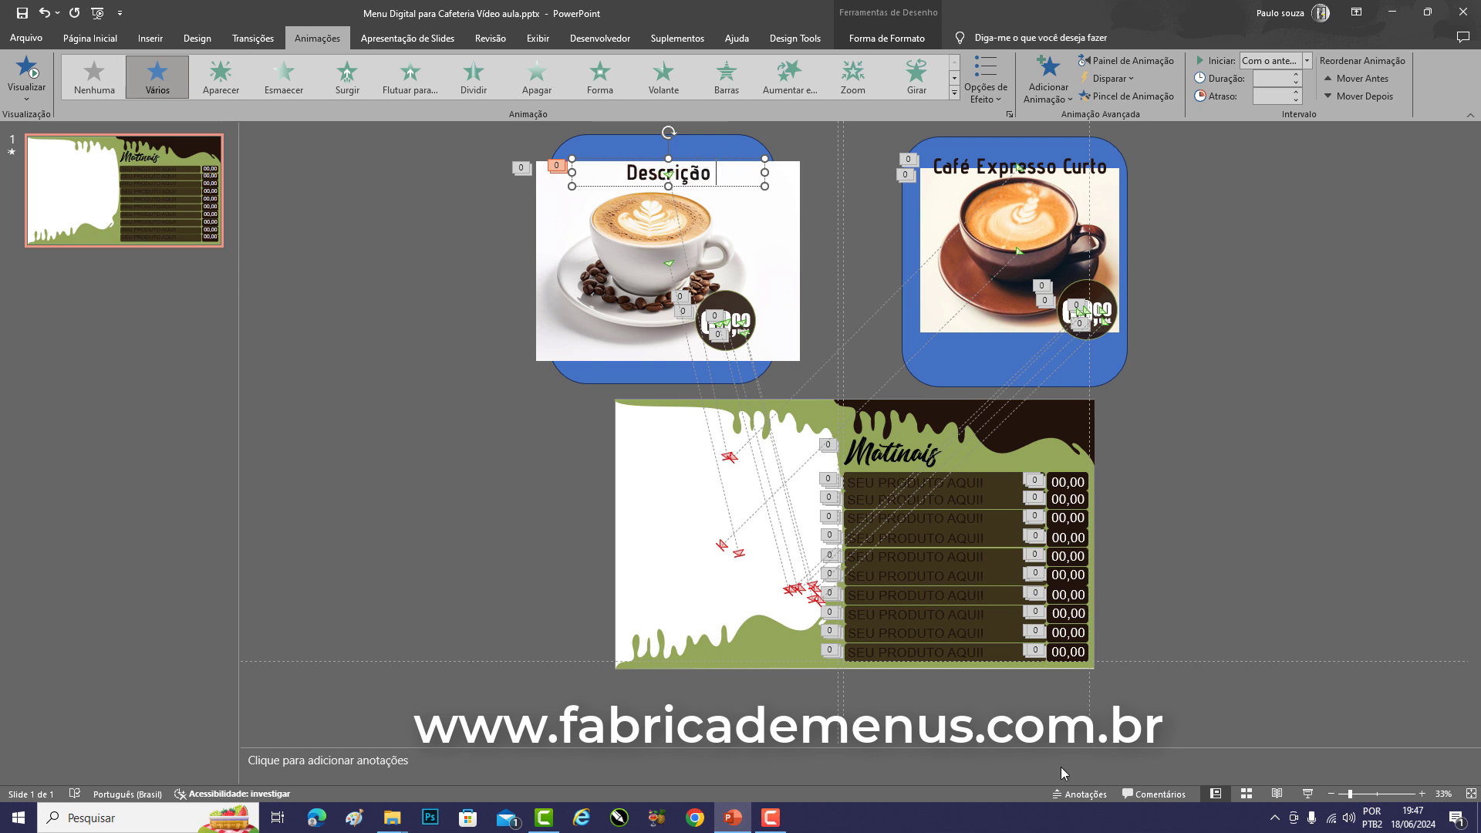
# Change the first coffee card's price badge to read 7,80
pyautogui.click(733, 333)
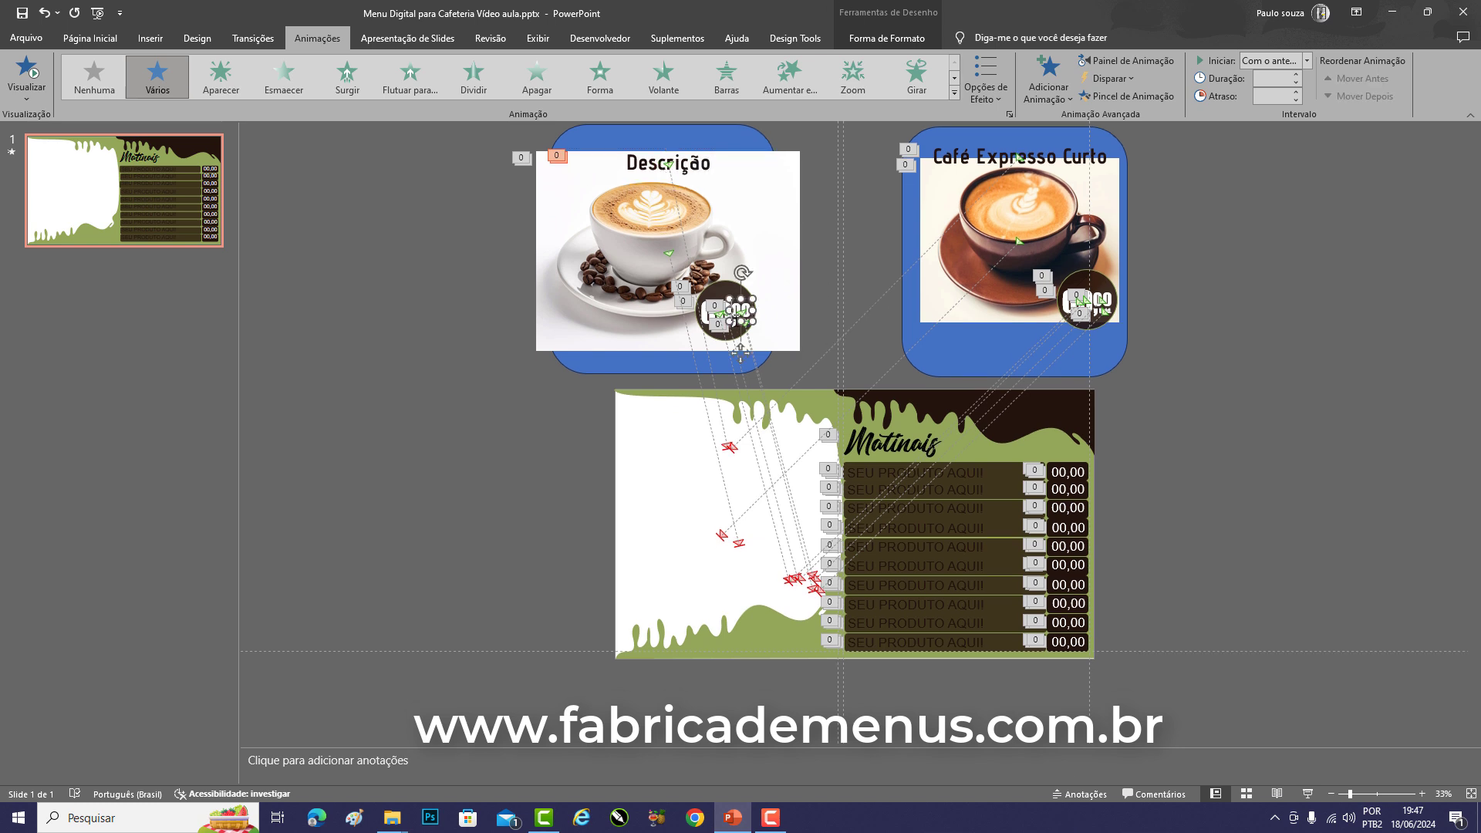
pyautogui.click(89, 38)
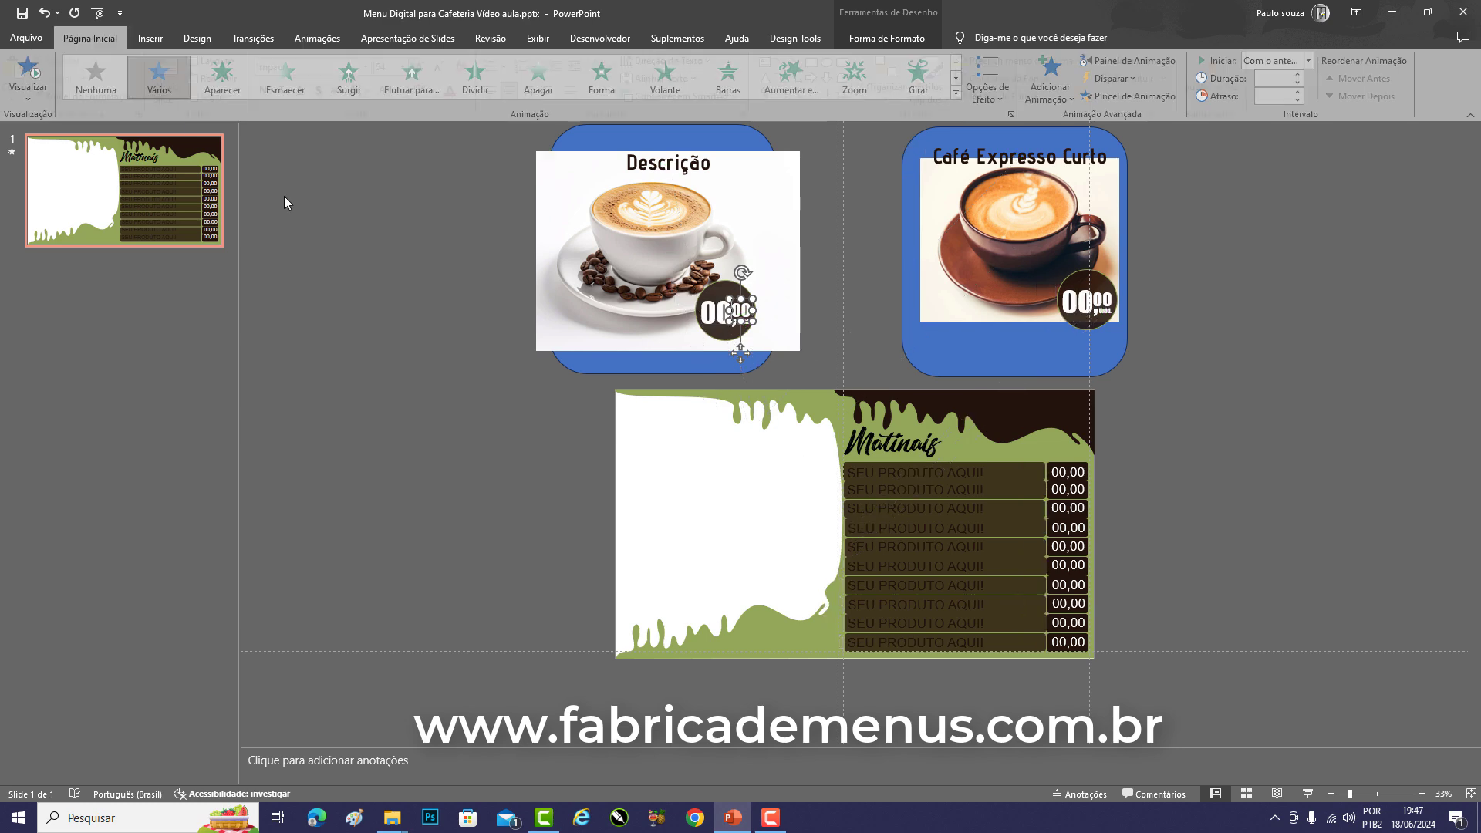
pyautogui.click(378, 274)
pyautogui.click(727, 308)
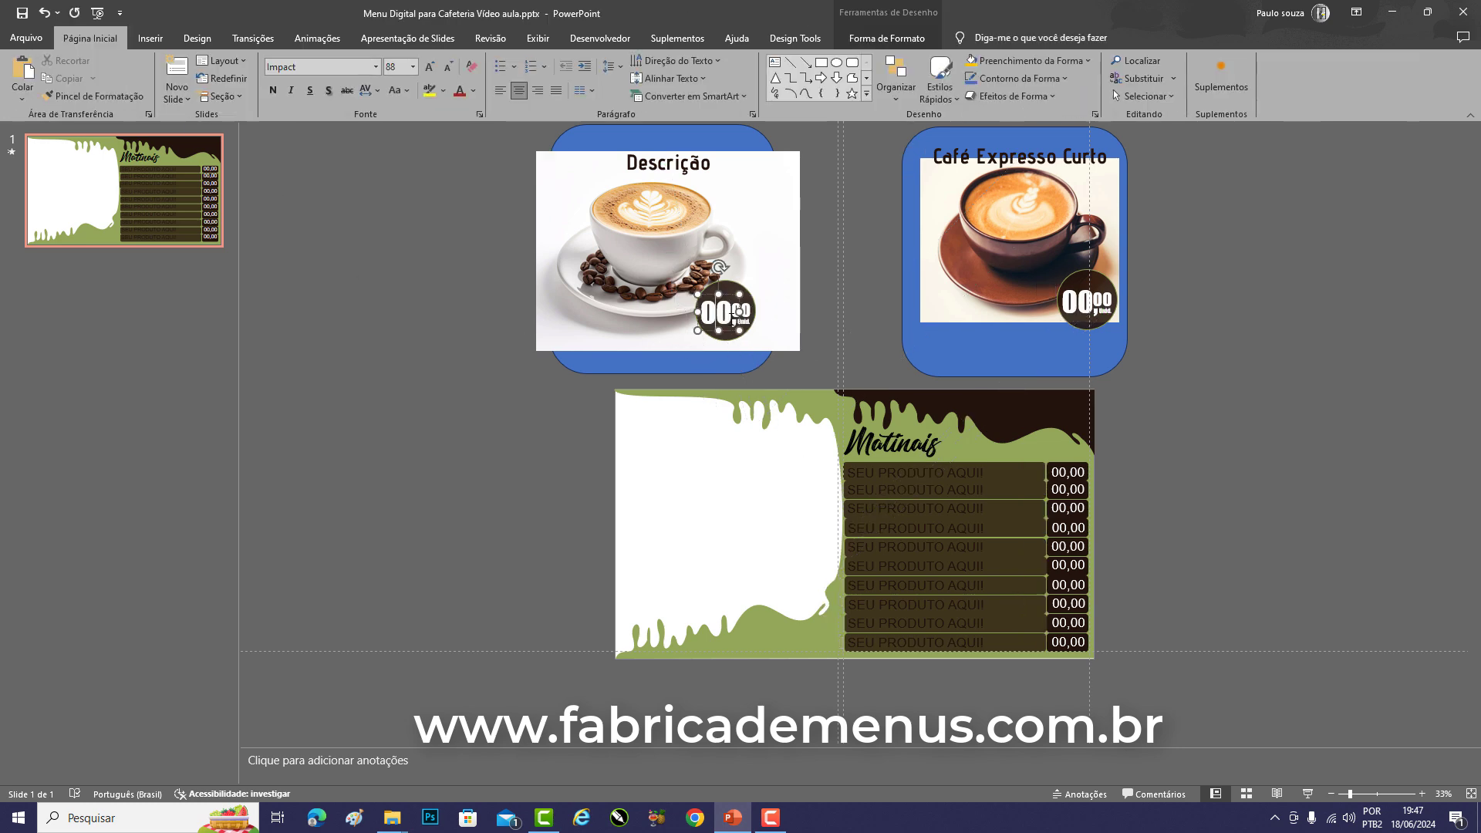
pyautogui.scroll(3, 726, 309)
pyautogui.scroll(3, 726, 308)
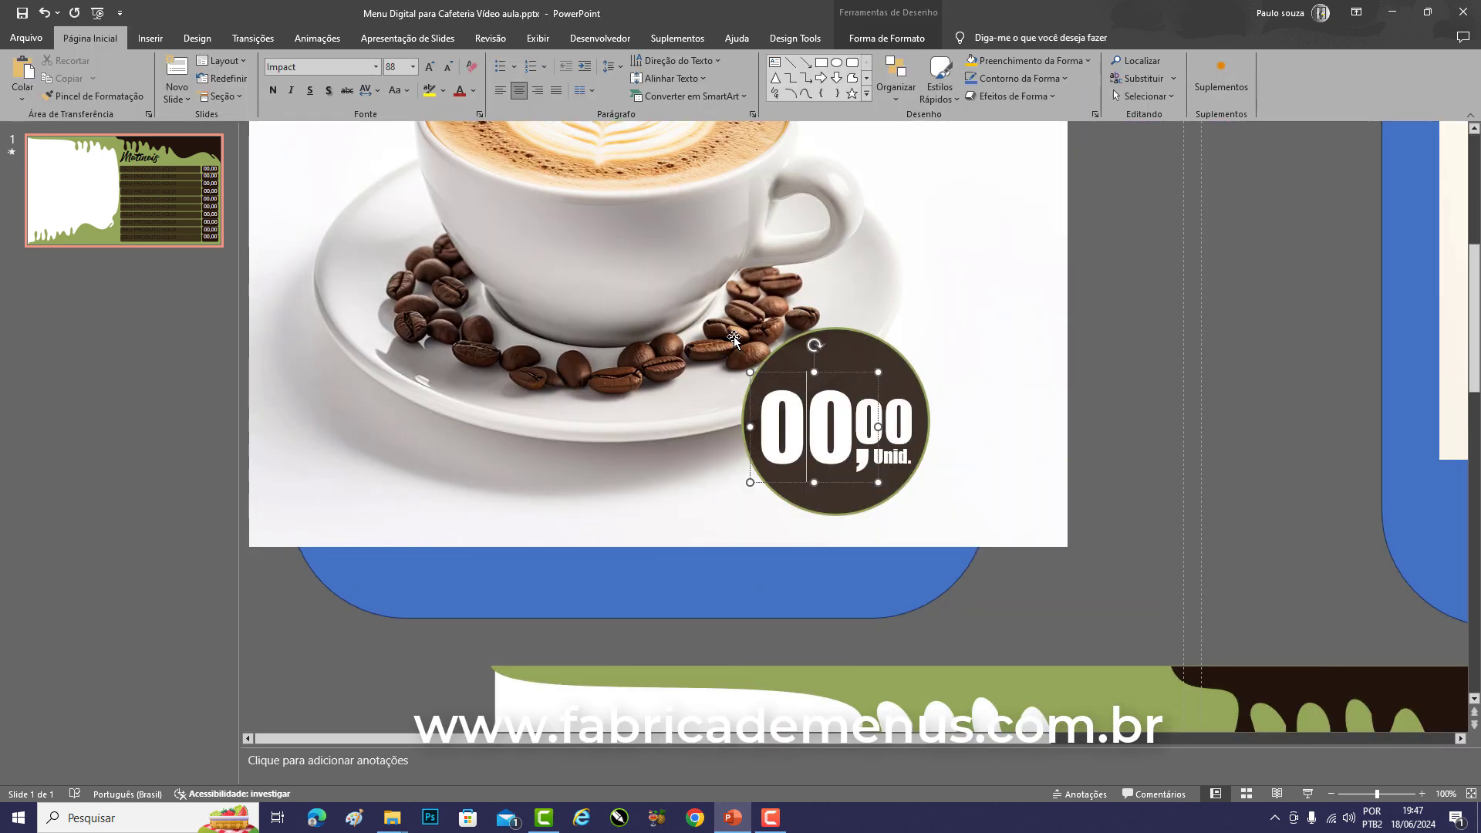
pyautogui.scroll(5, 734, 336)
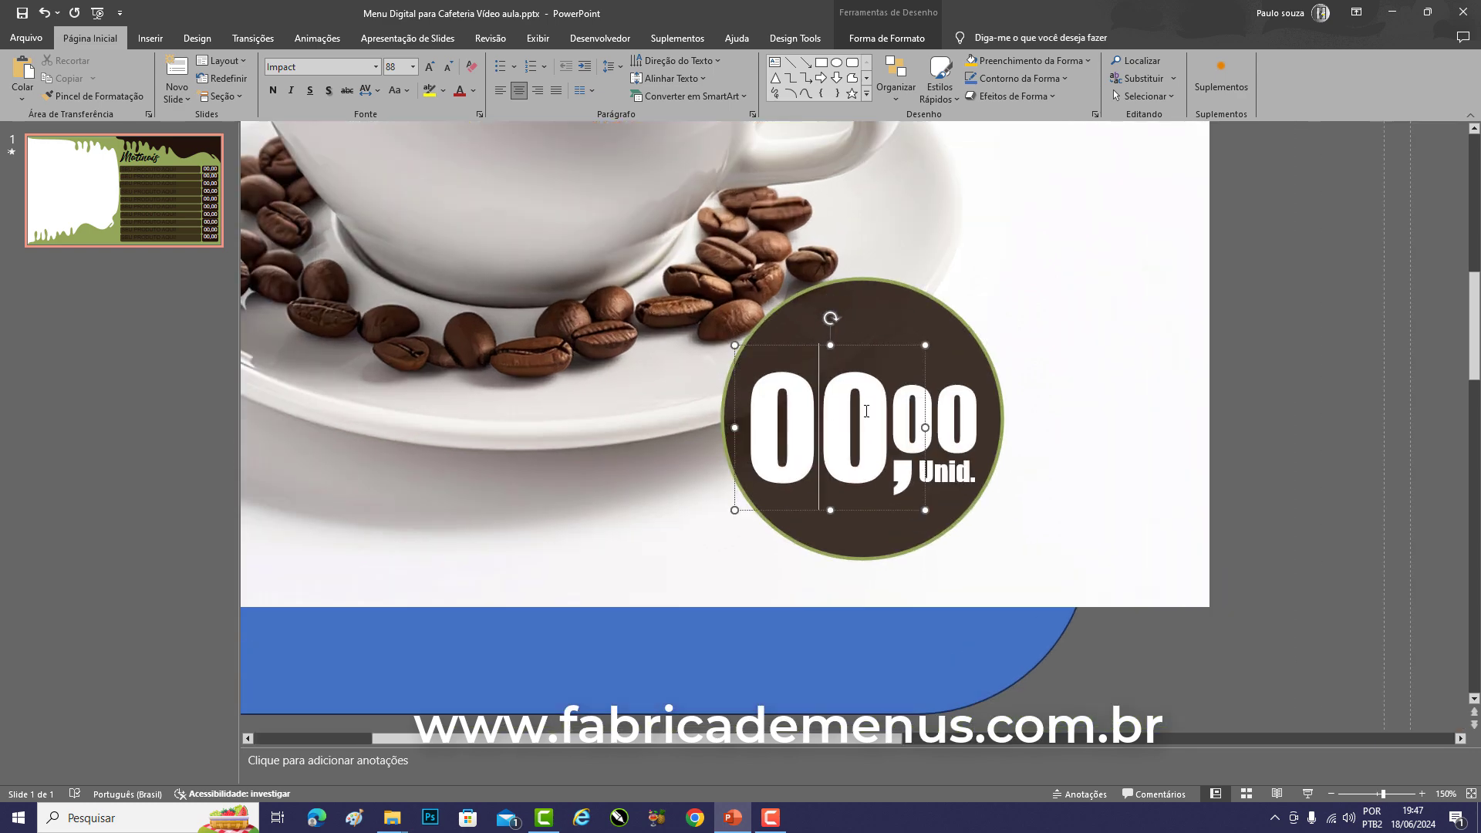
pyautogui.moveTo(891, 424); pyautogui.dragTo(777, 414)
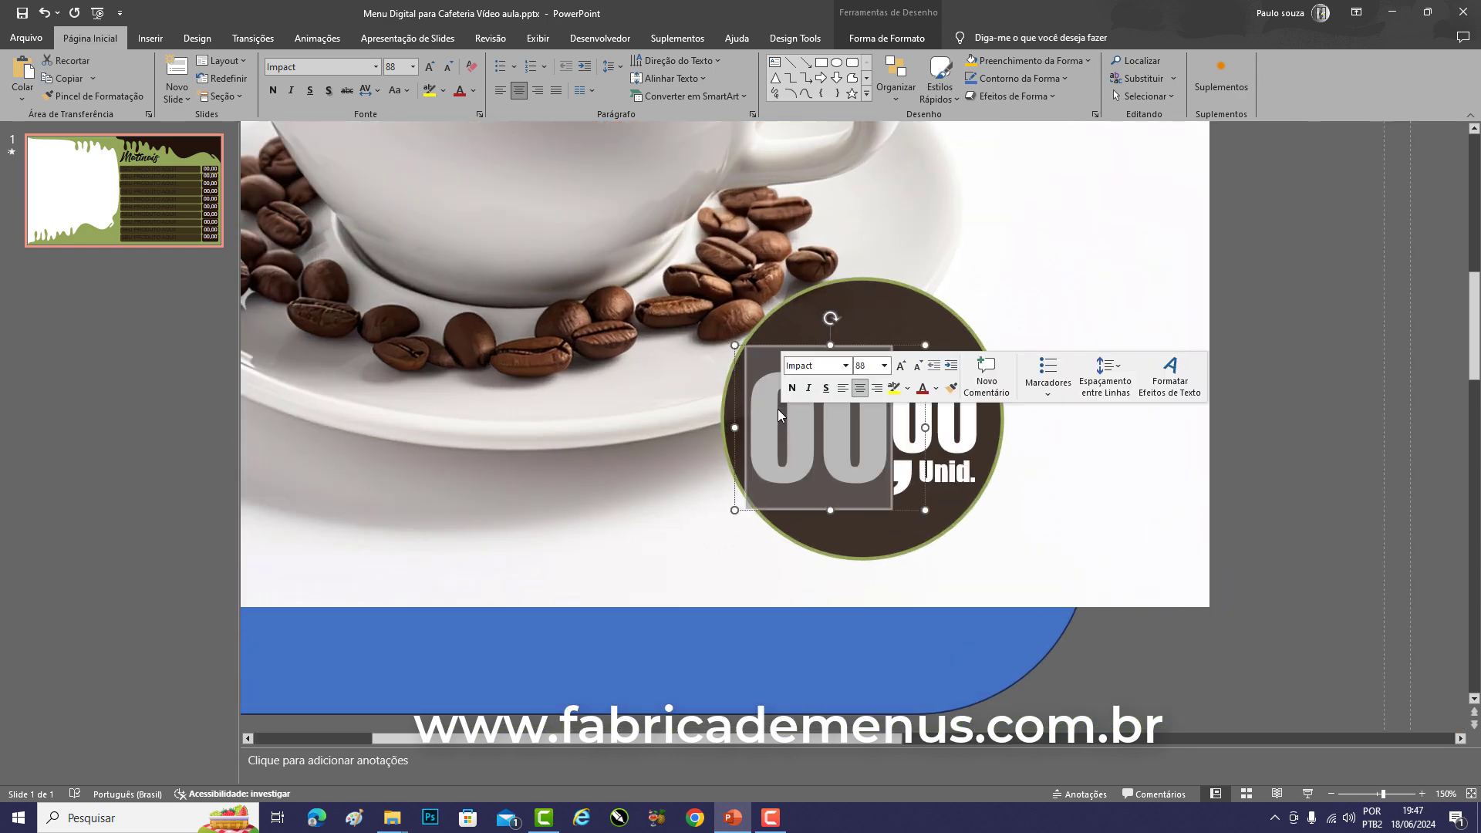
pyautogui.write('7,')
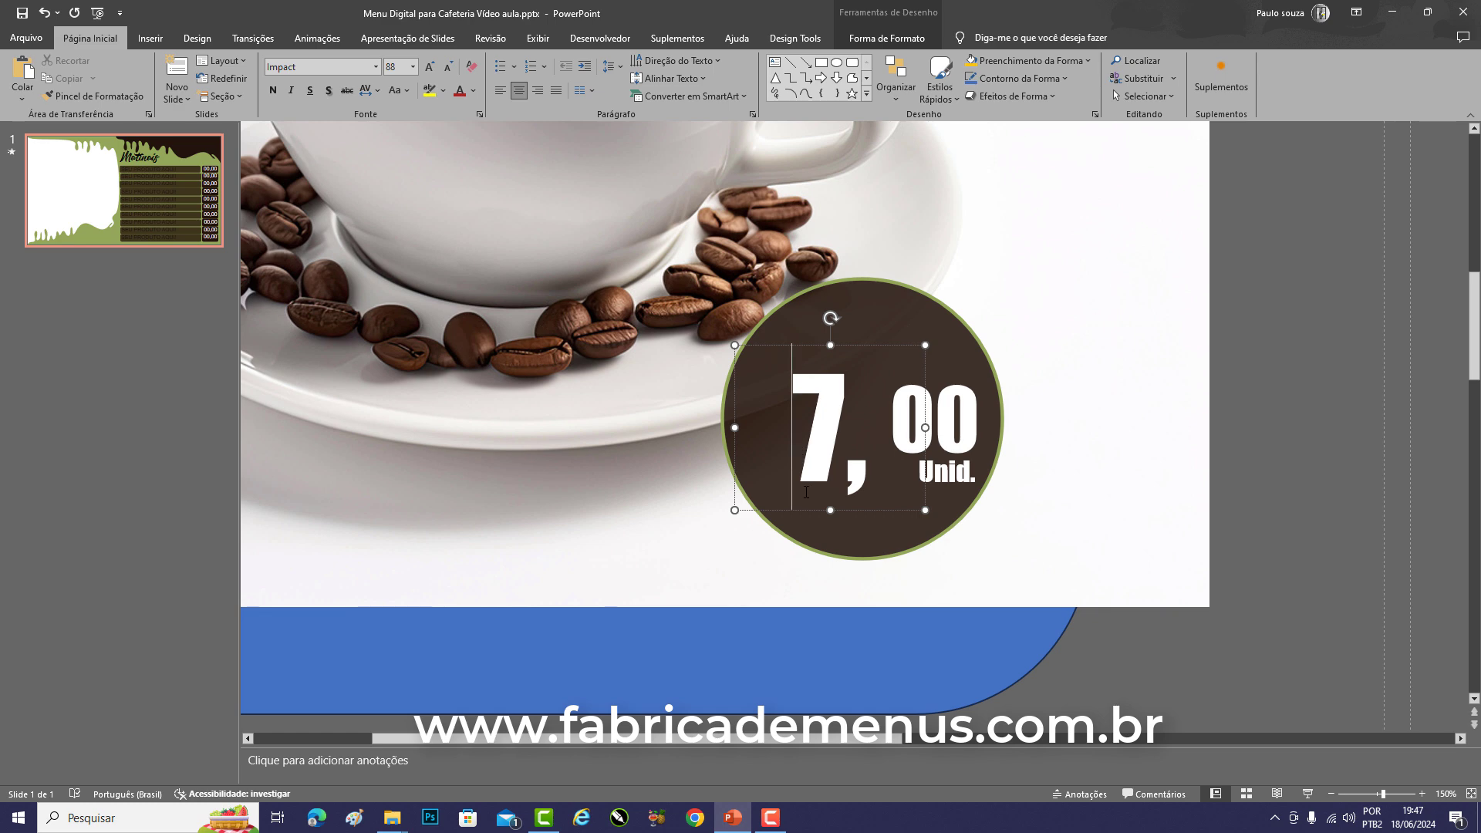
pyautogui.press('BackSpace')
pyautogui.press('BackSpace')
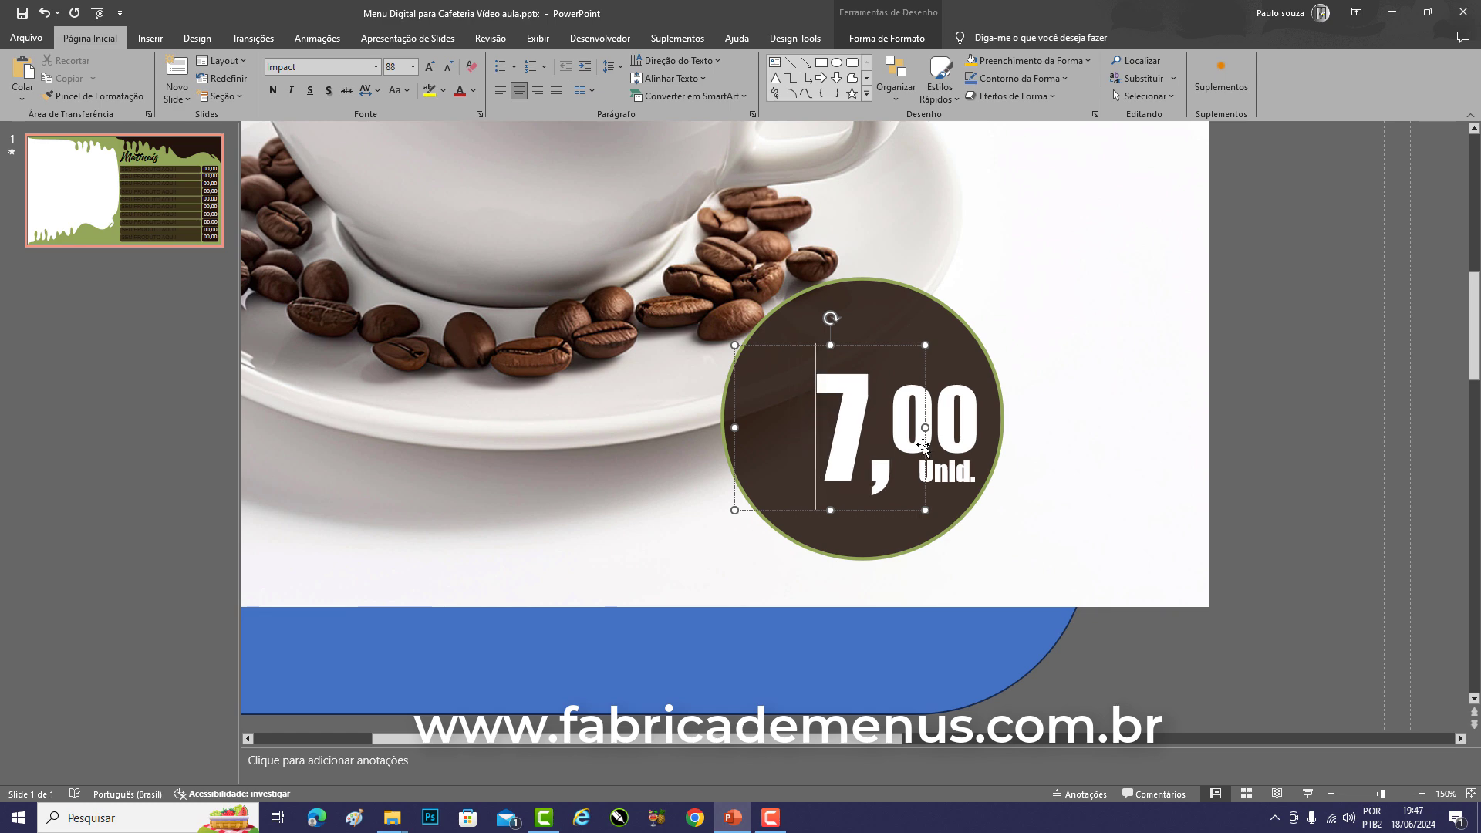
pyautogui.click(897, 423)
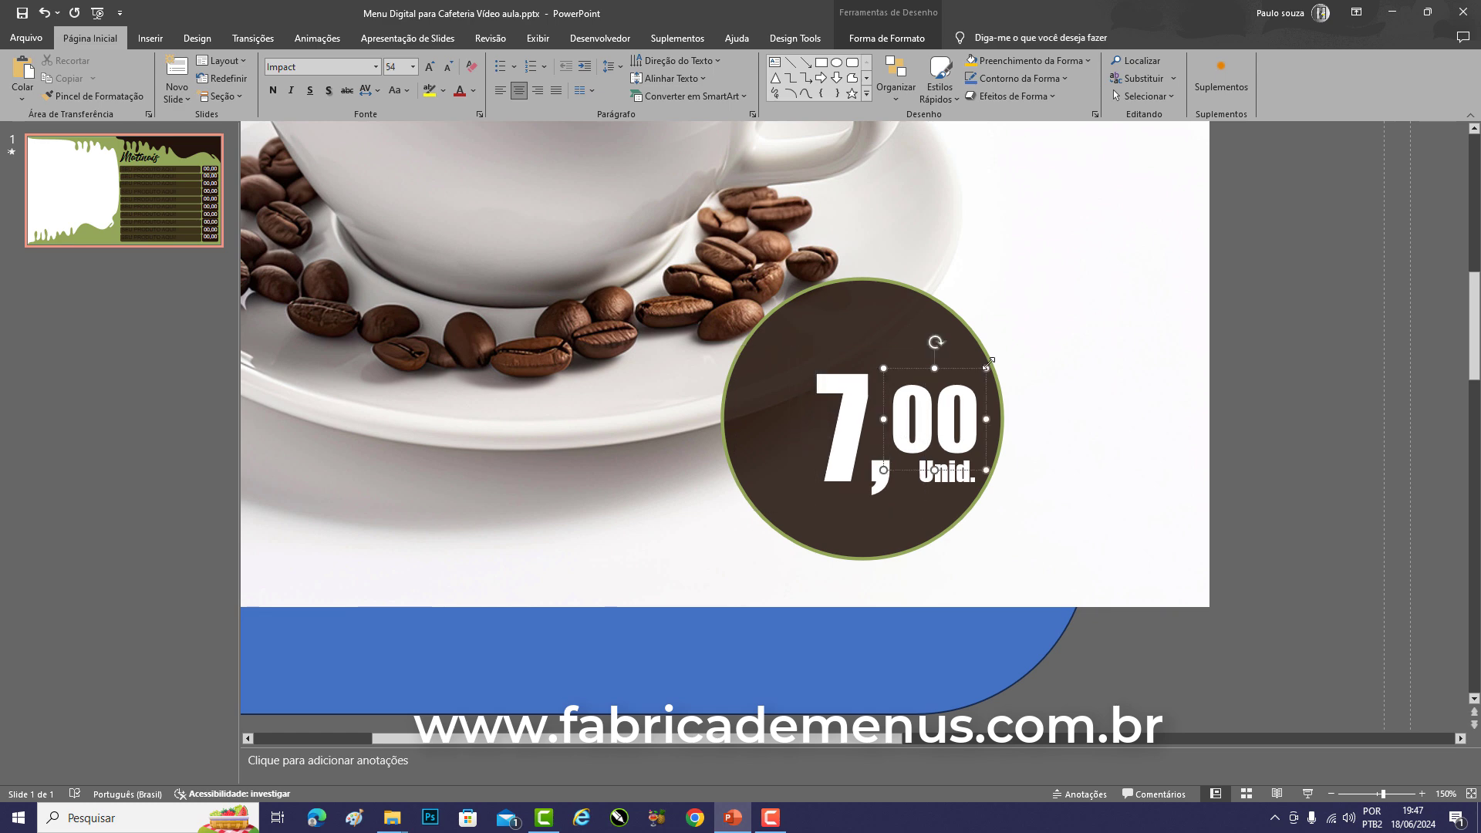
pyautogui.press('Delete')
pyautogui.press('Delete')
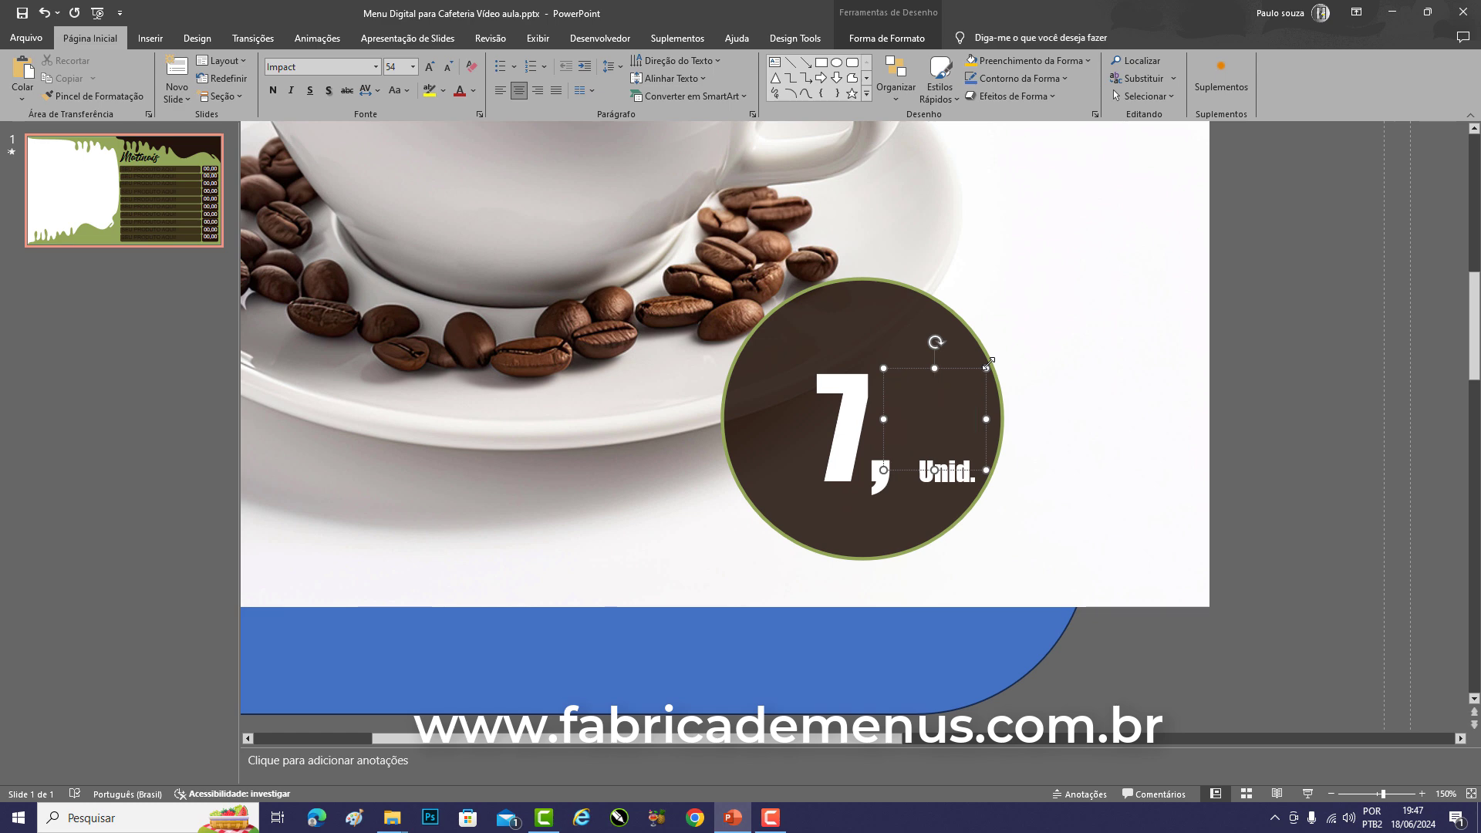
pyautogui.write('80')
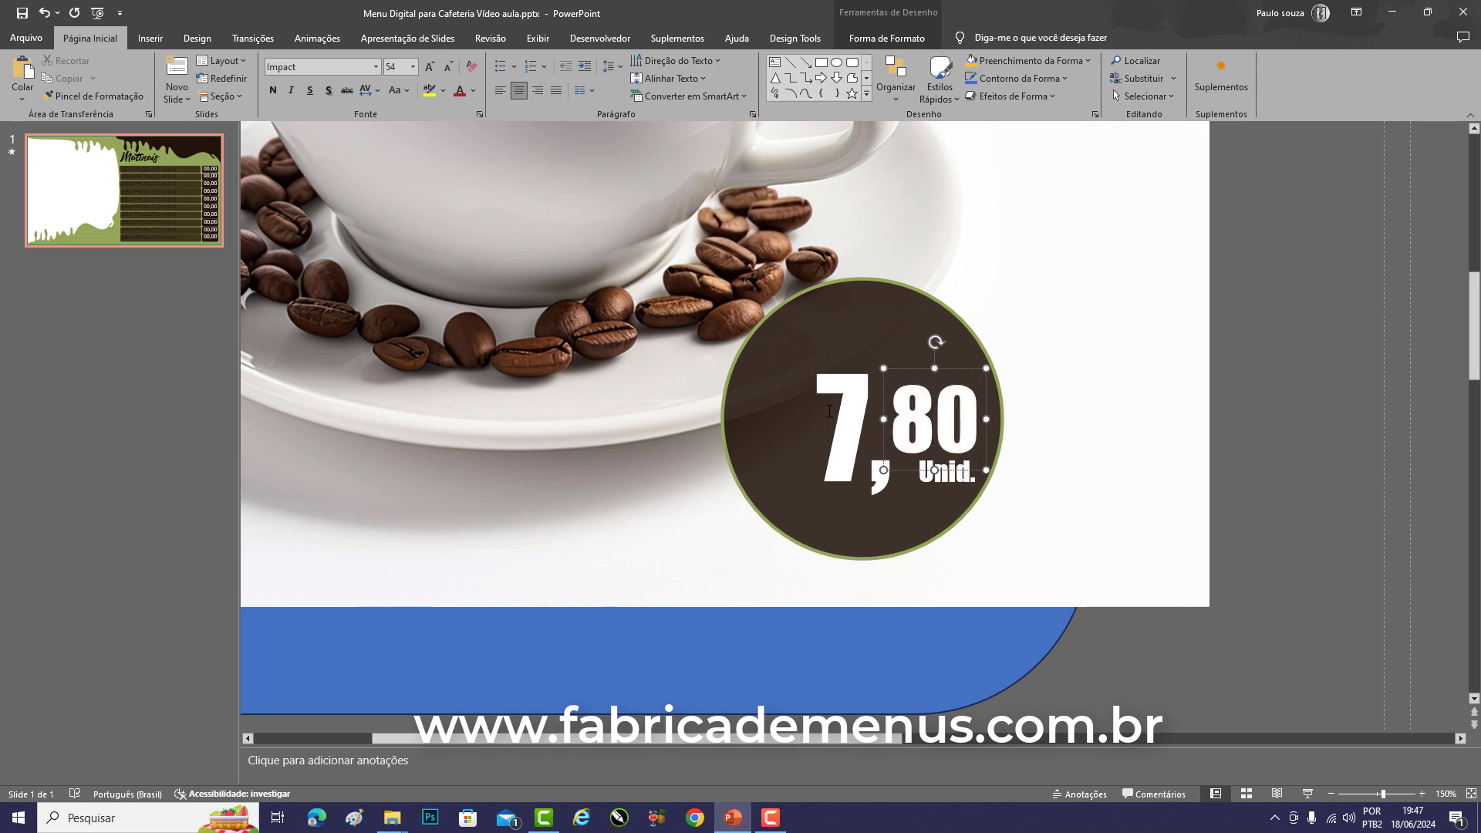
# Realign the 7, and 80 text so the cents and Unid. label sit against the 7,
pyautogui.click(847, 426)
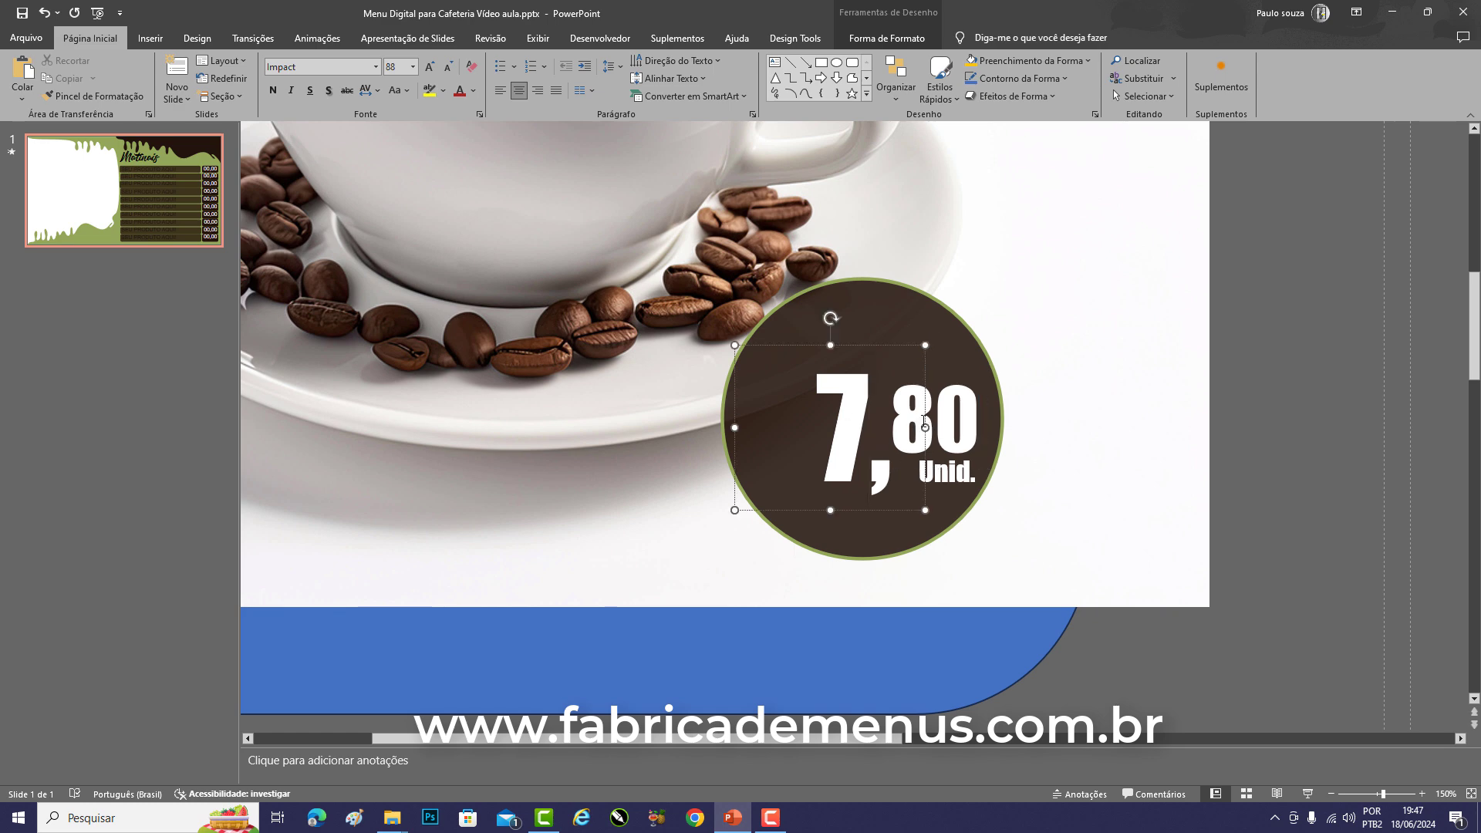
pyautogui.moveTo(925, 423); pyautogui.dragTo(914, 405)
pyautogui.click(935, 423)
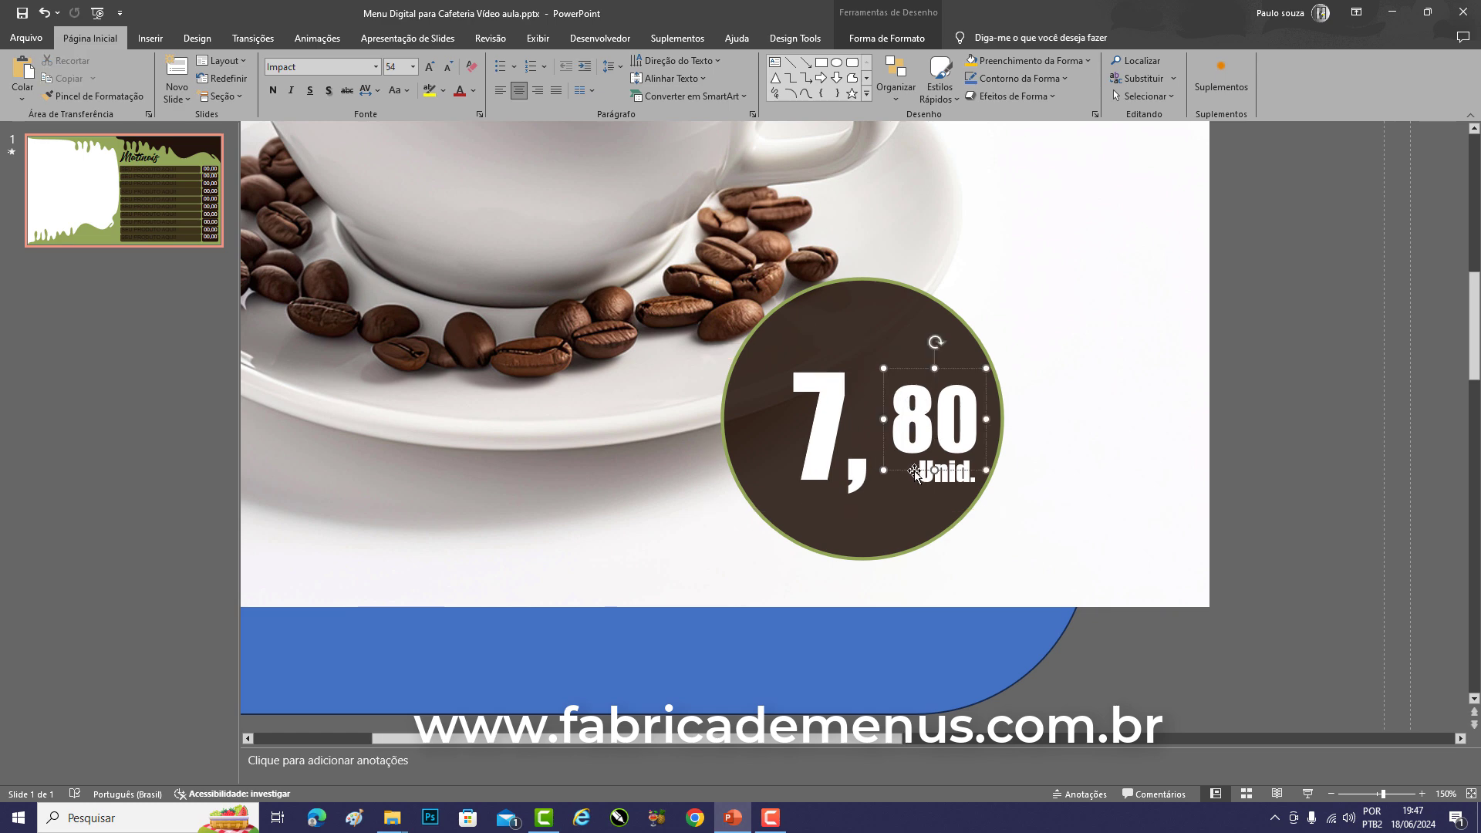
pyautogui.moveTo(915, 472)
pyautogui.mouseDown()
pyautogui.moveTo(887, 472)
pyautogui.moveTo(917, 484)
pyautogui.mouseUp()
pyautogui.click(937, 472)
# Preview the animations, shift the Descrição coffee-cup photo left, and preview again
pyautogui.scroll(-10, 573, 386)
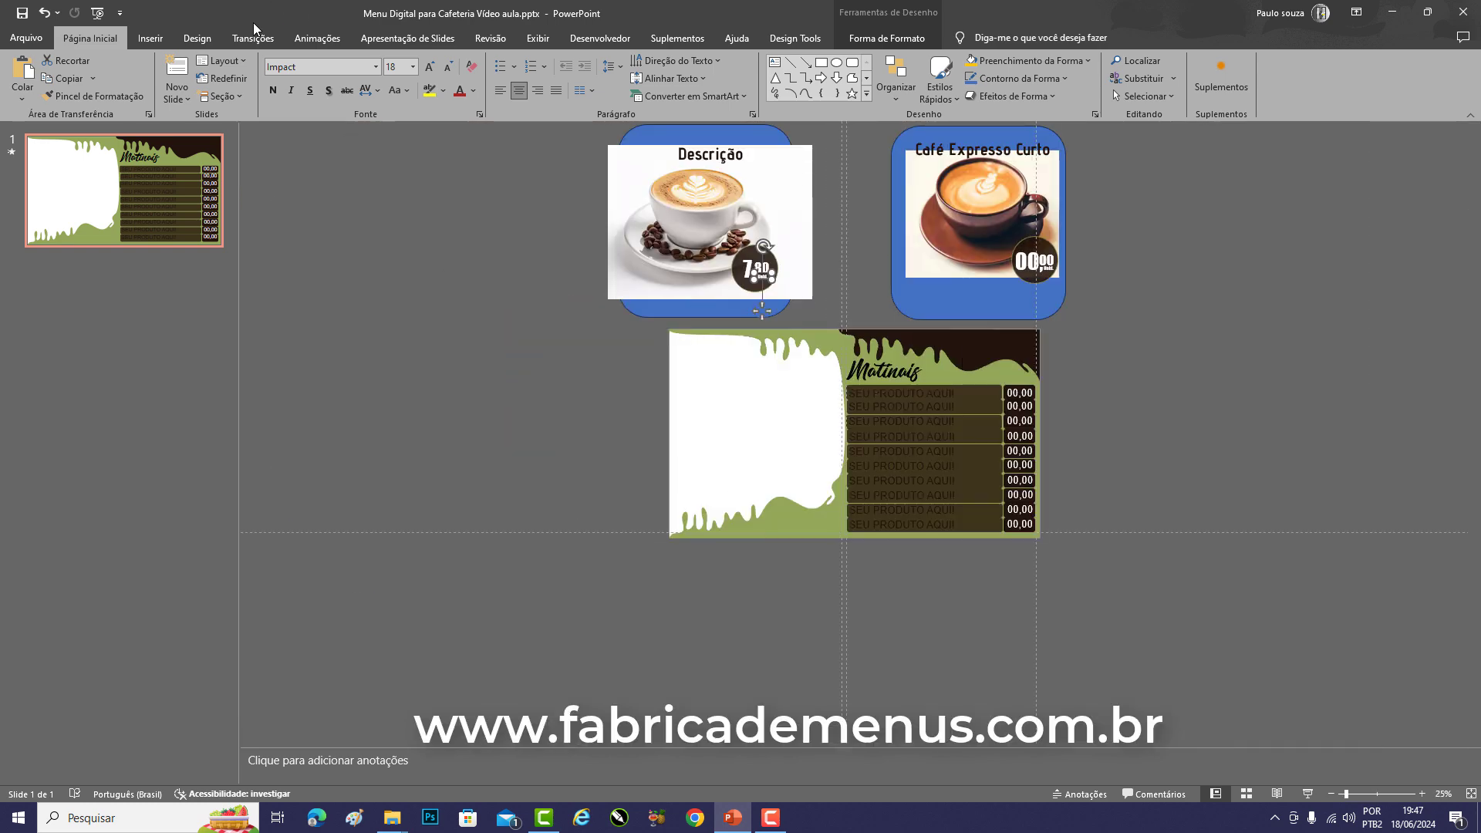
pyautogui.click(319, 37)
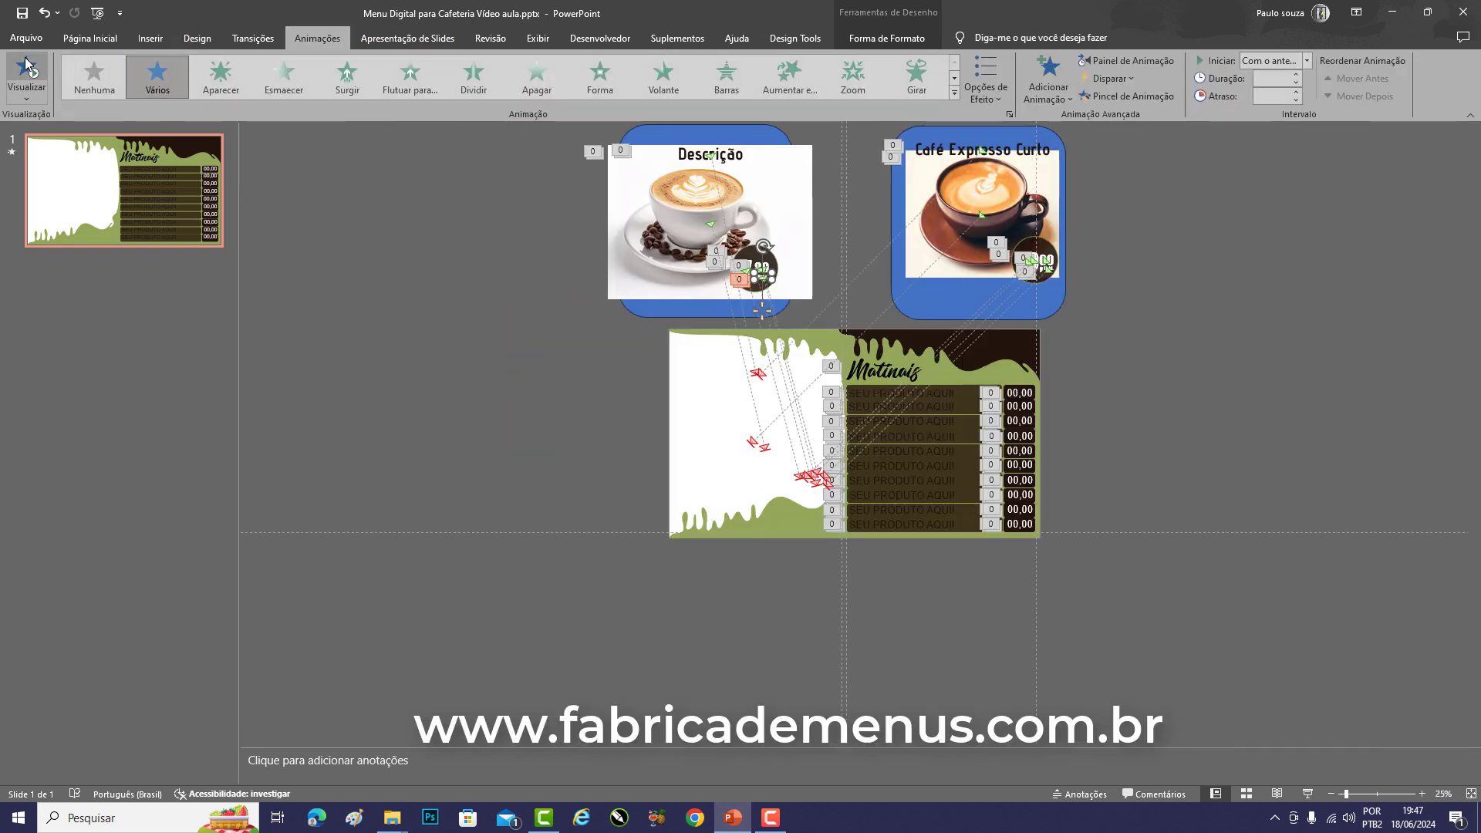
pyautogui.click(26, 65)
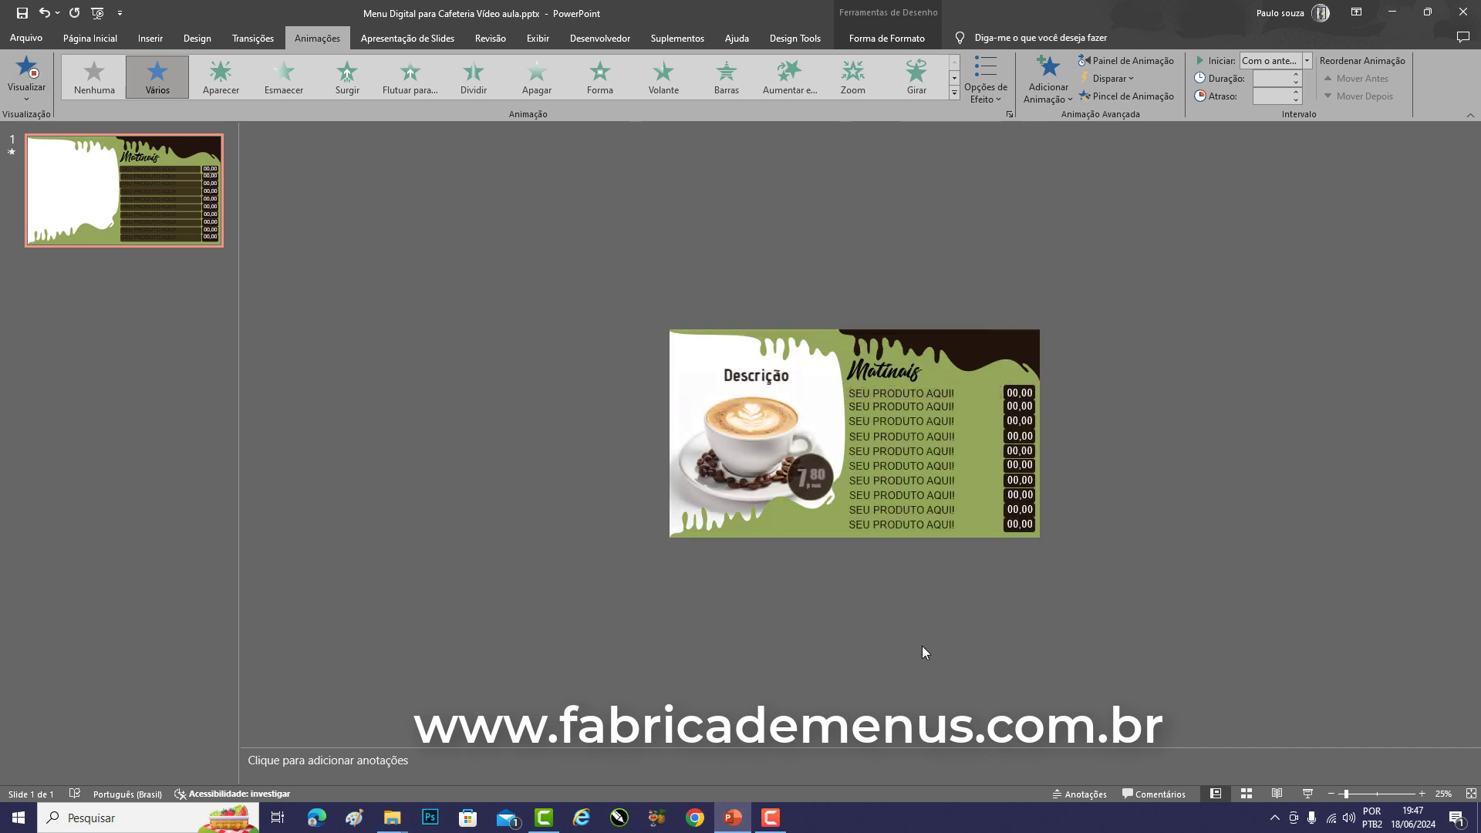
pyautogui.click(722, 266)
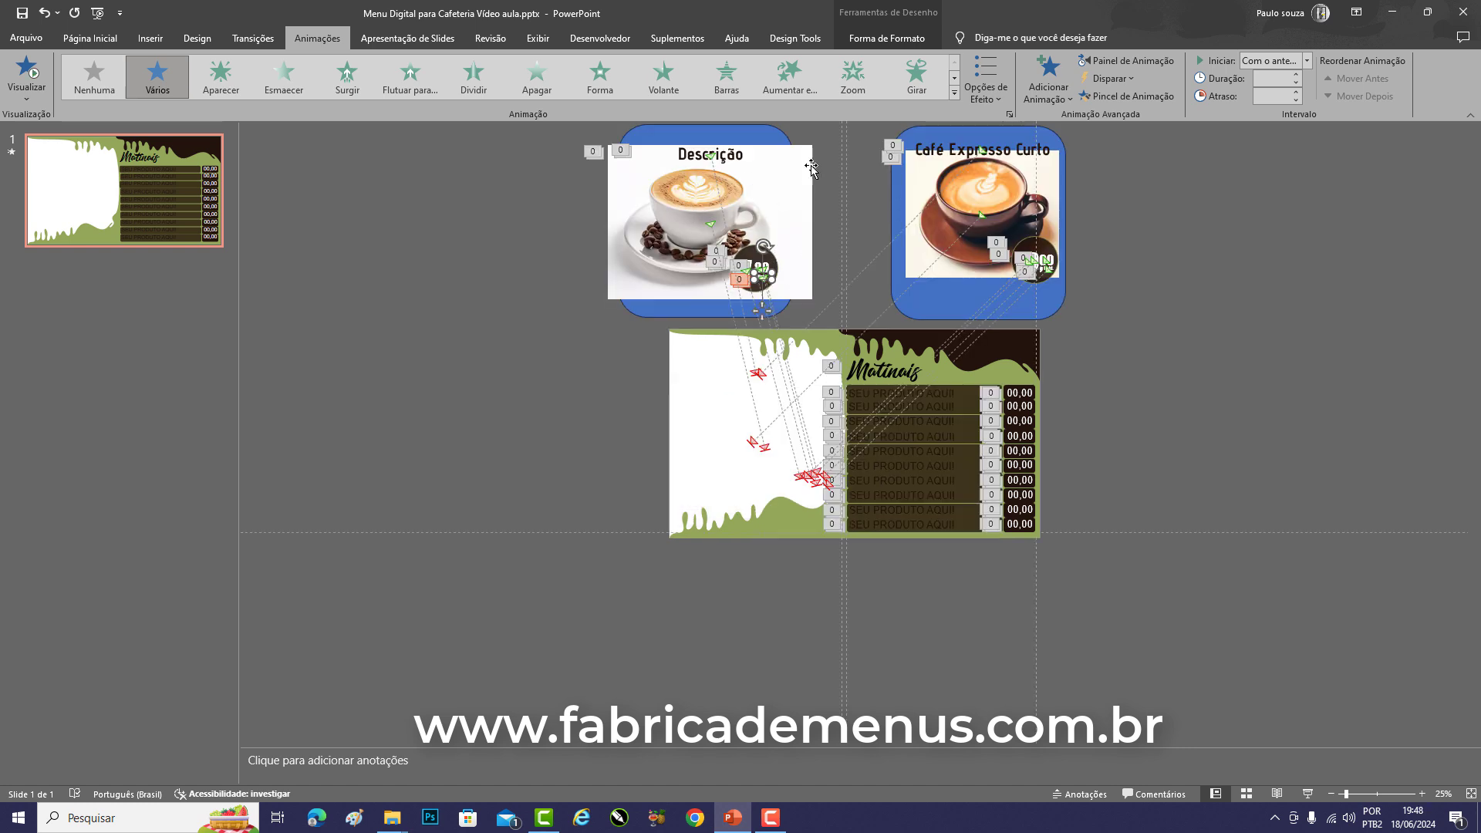
pyautogui.click(676, 219)
pyautogui.moveTo(676, 224); pyautogui.dragTo(641, 224)
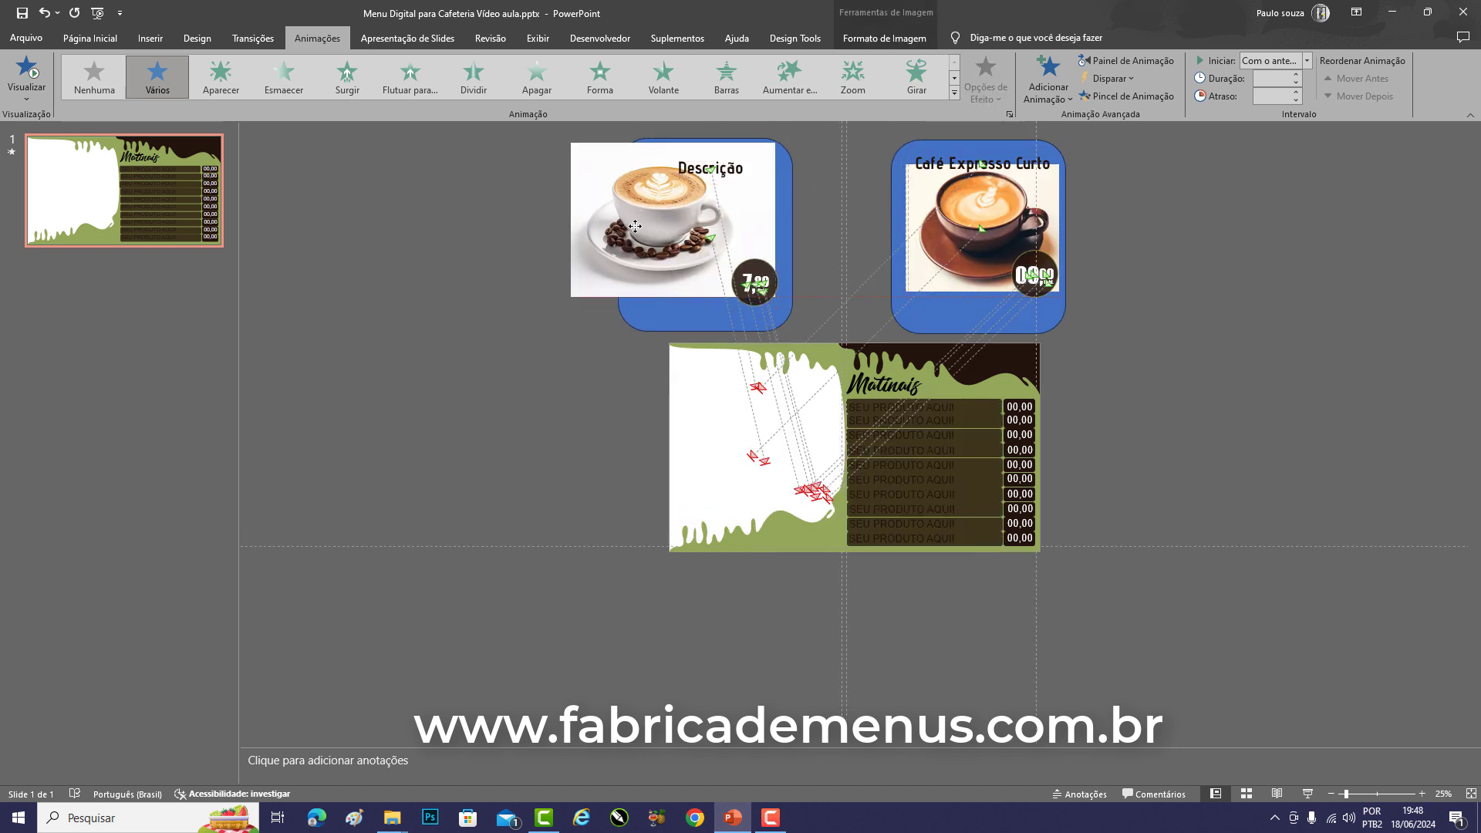
pyautogui.click(28, 71)
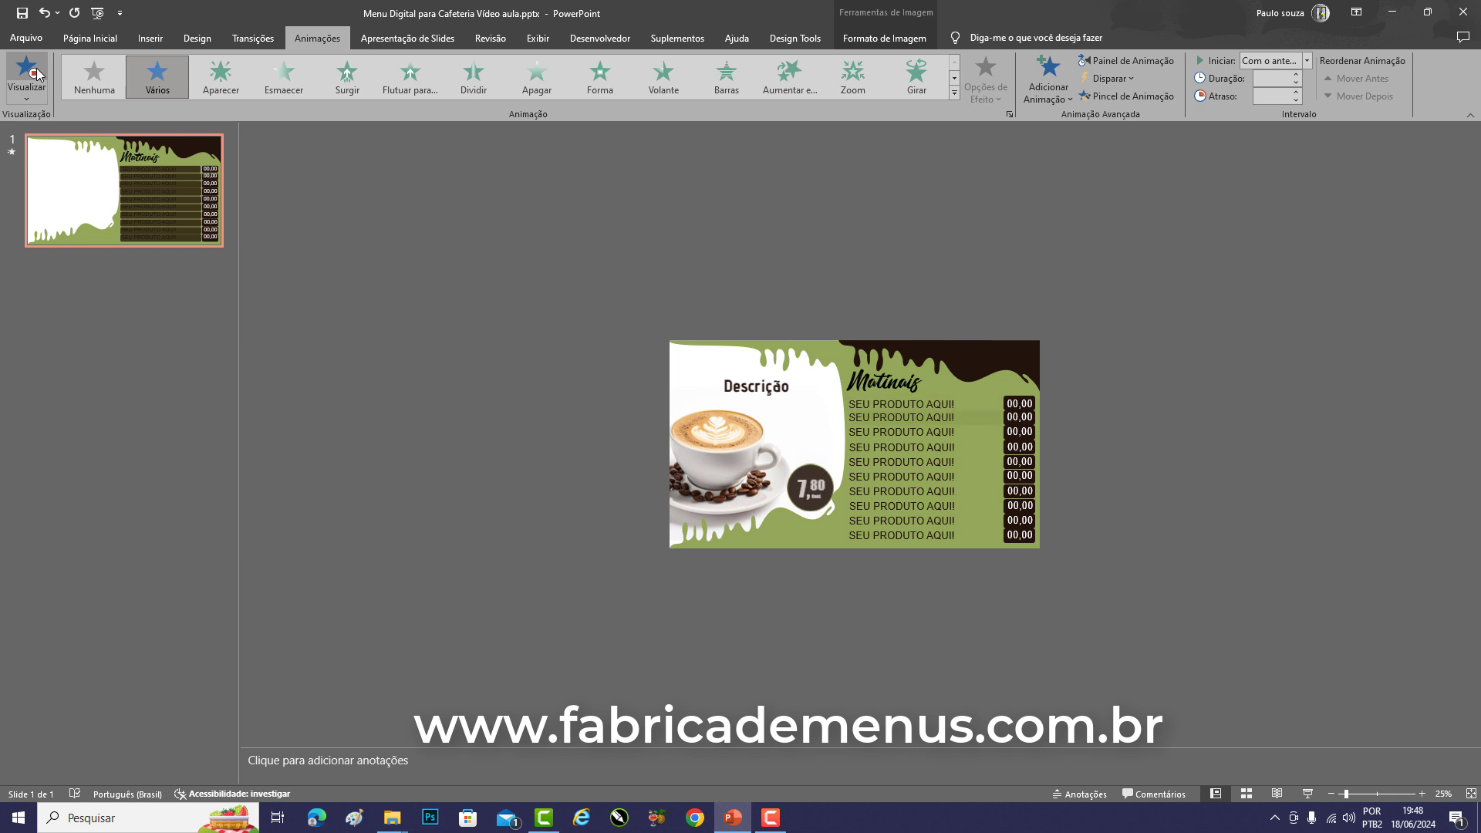
pyautogui.click(658, 241)
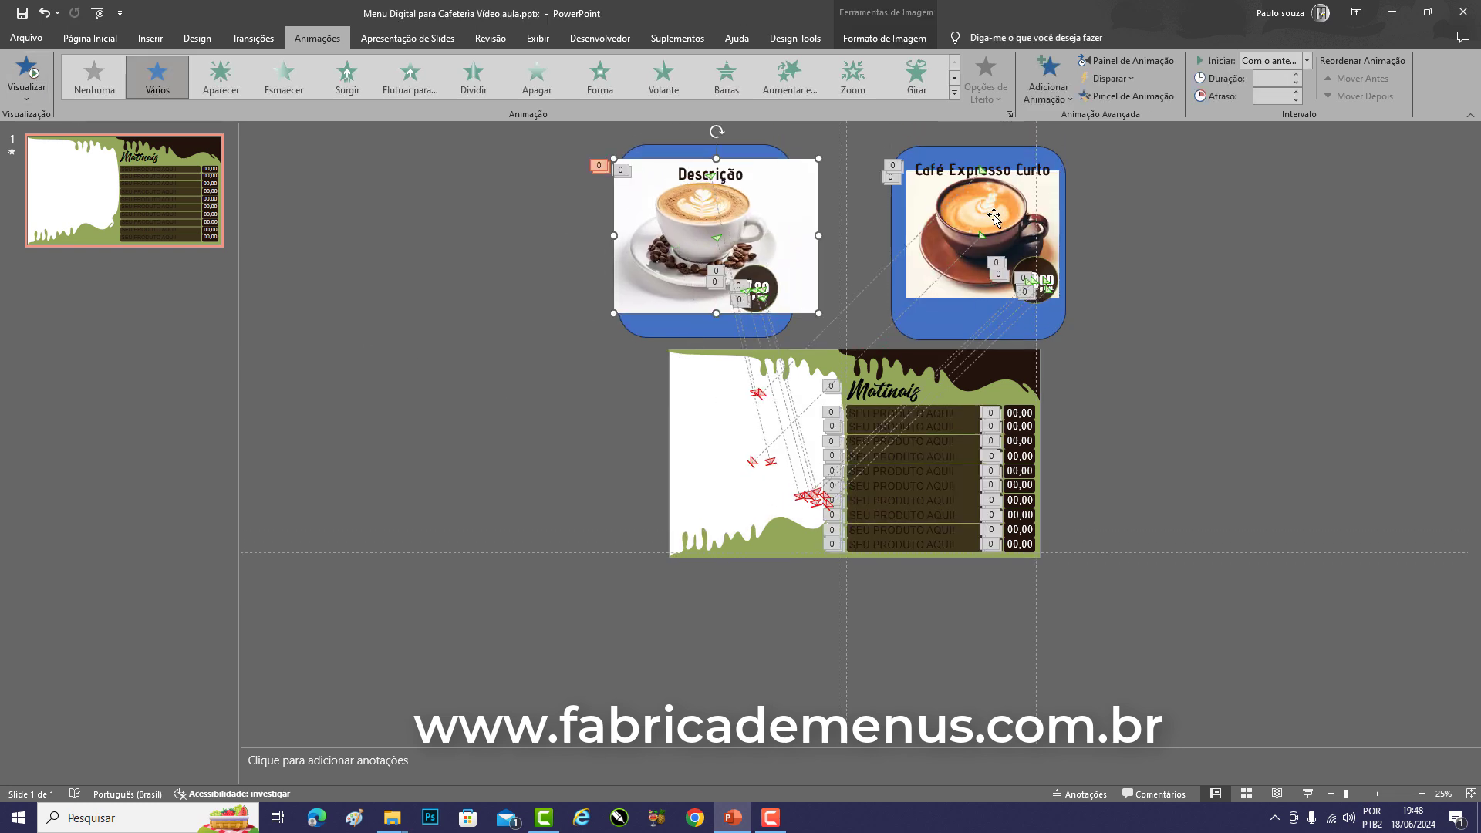
pyautogui.hotkey('ctrl', 'z')
pyautogui.click(28, 70)
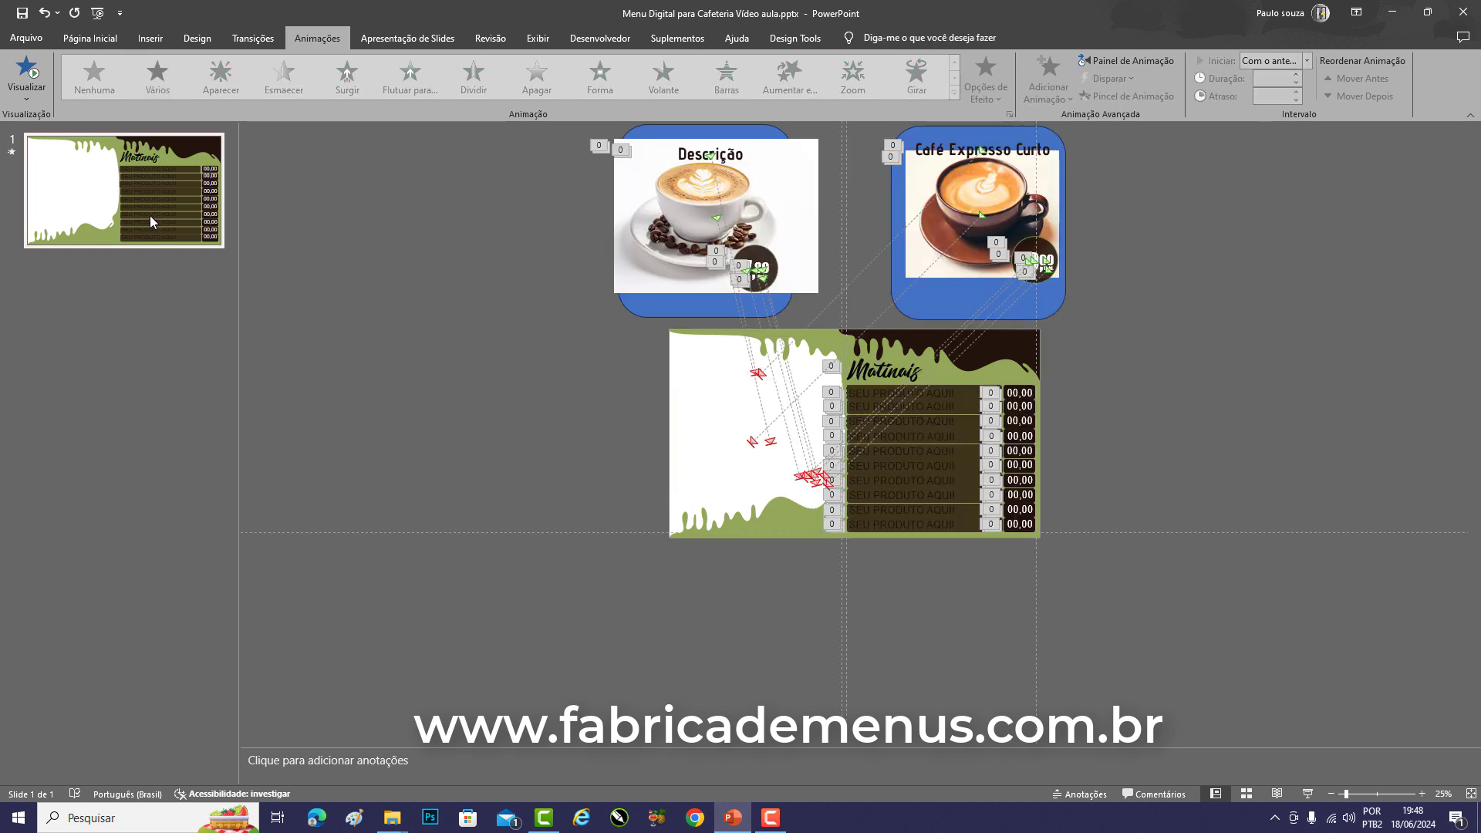
# Duplicate the Matinais slide and retitle the copy 'Lanches'
pyautogui.rightClick(87, 182)
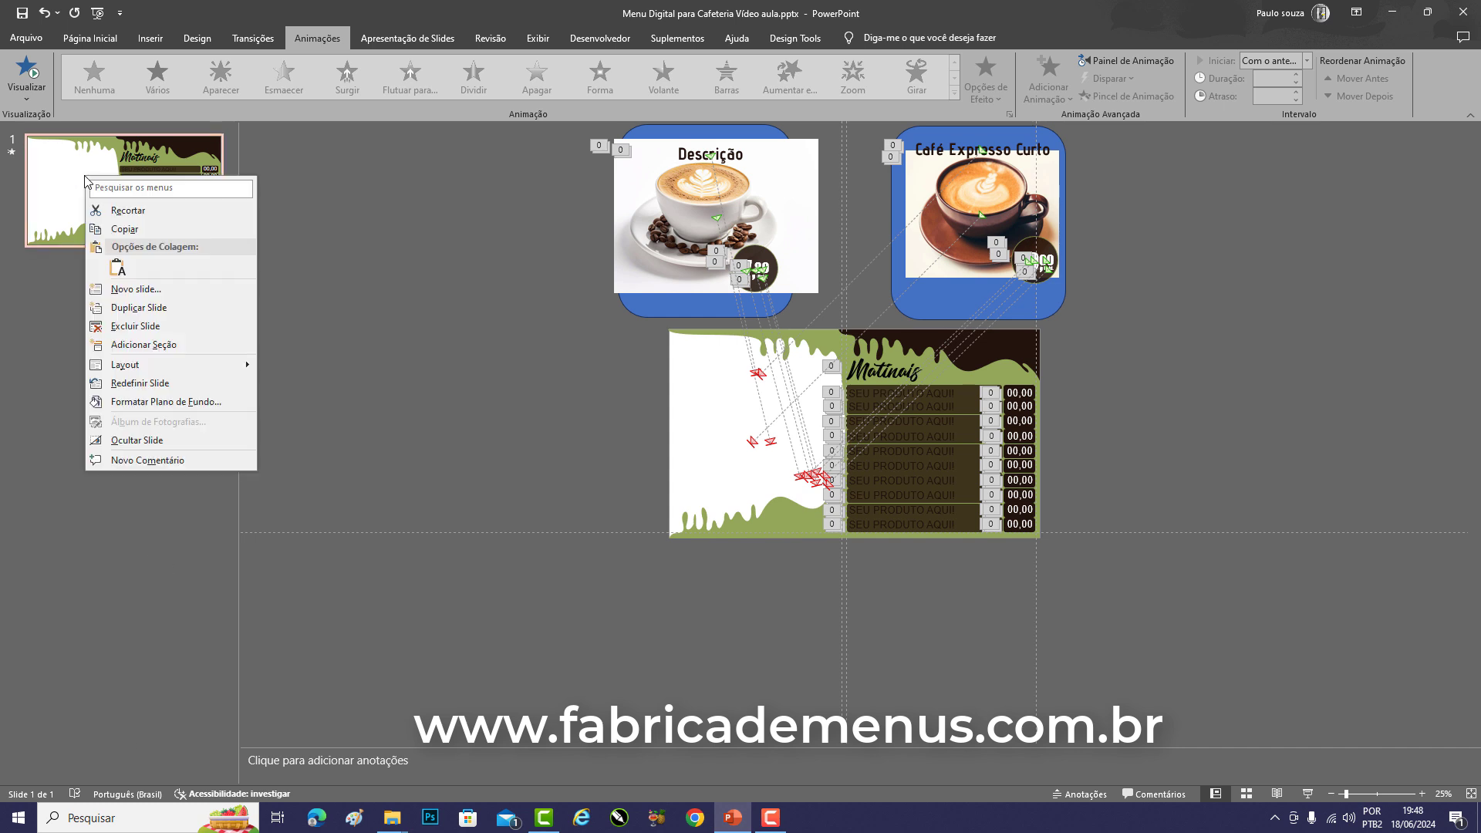
pyautogui.click(164, 308)
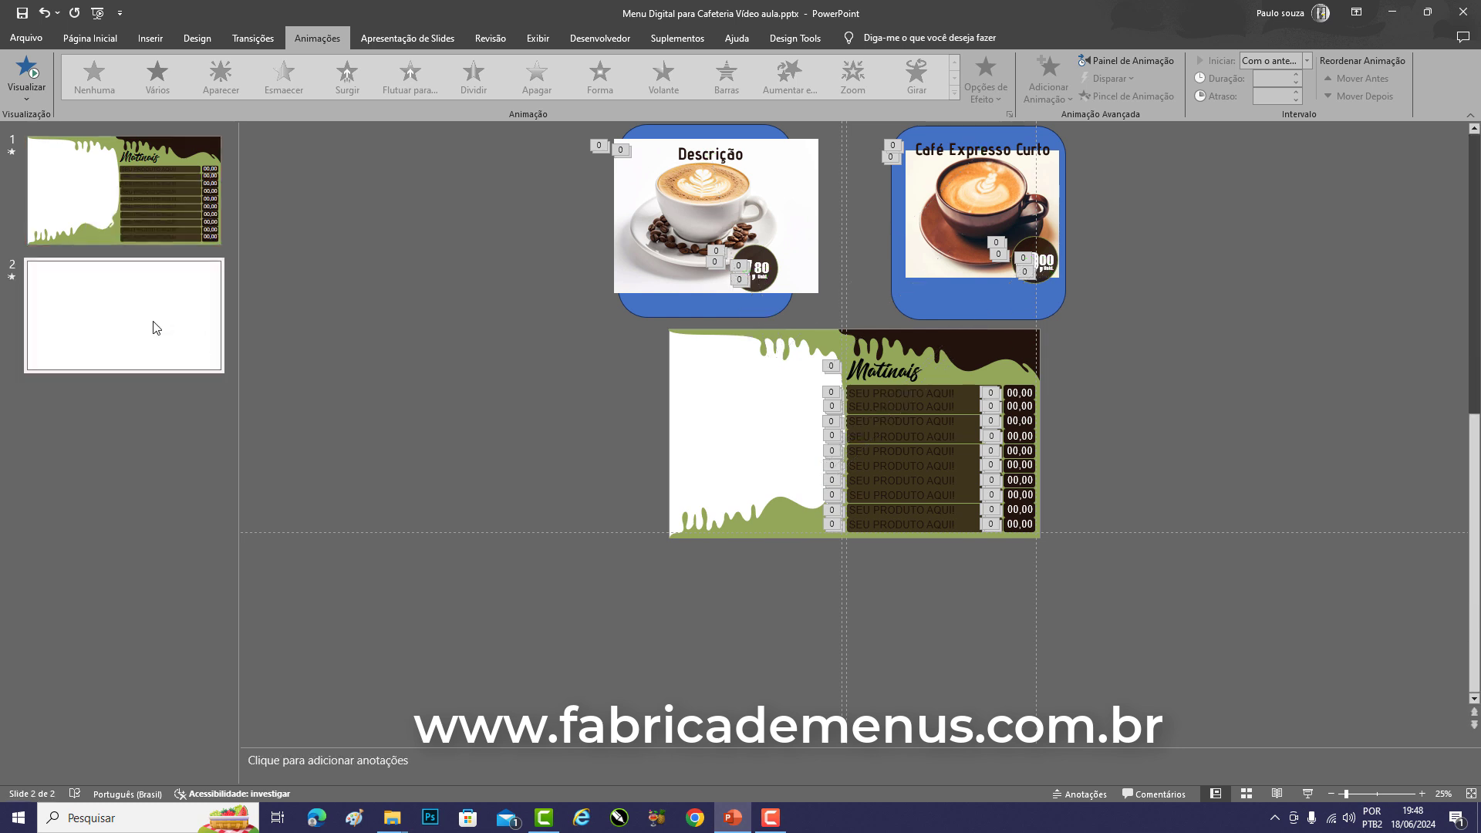
pyautogui.click(915, 375)
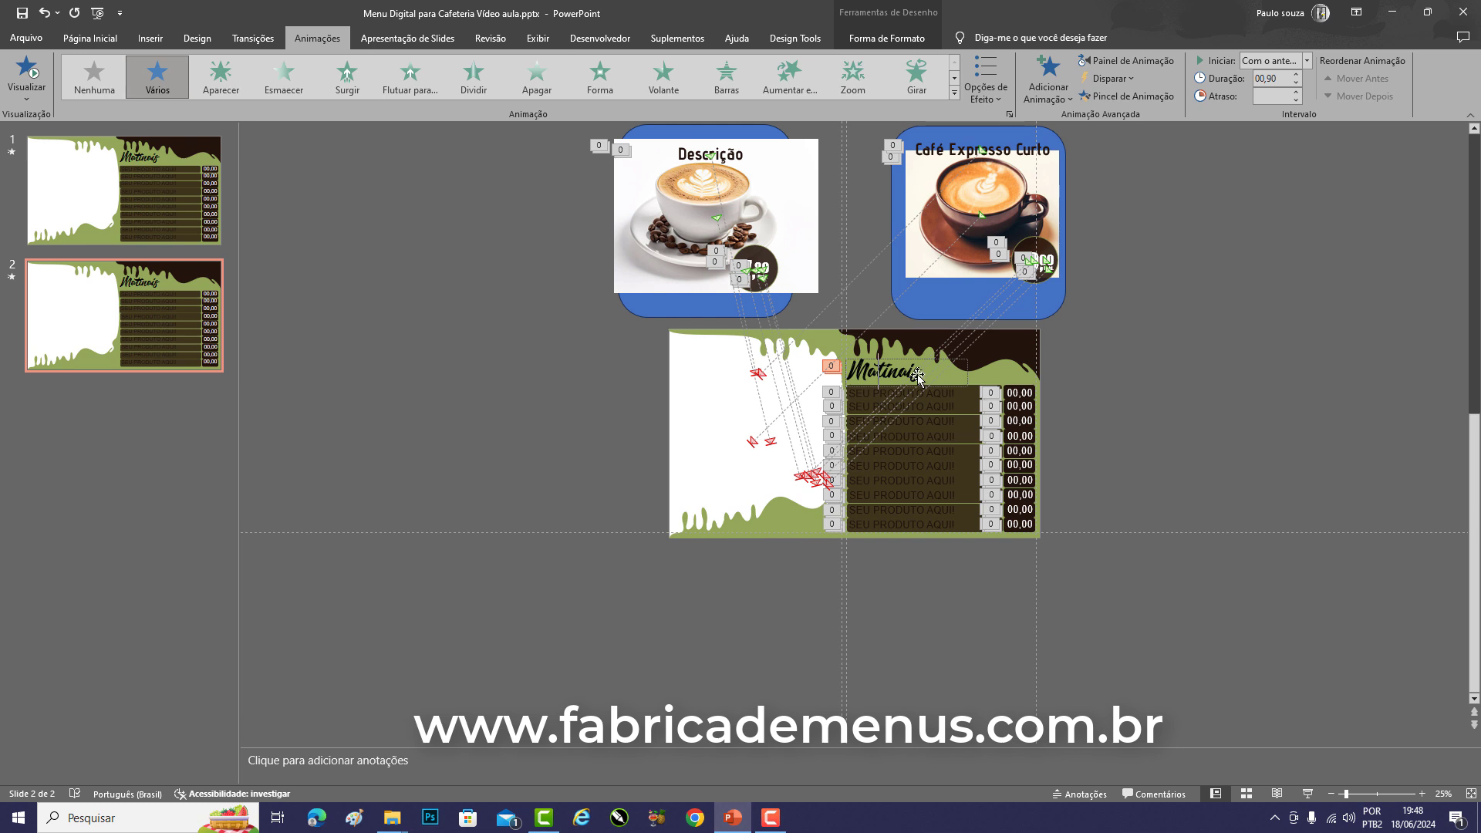
pyautogui.click(90, 37)
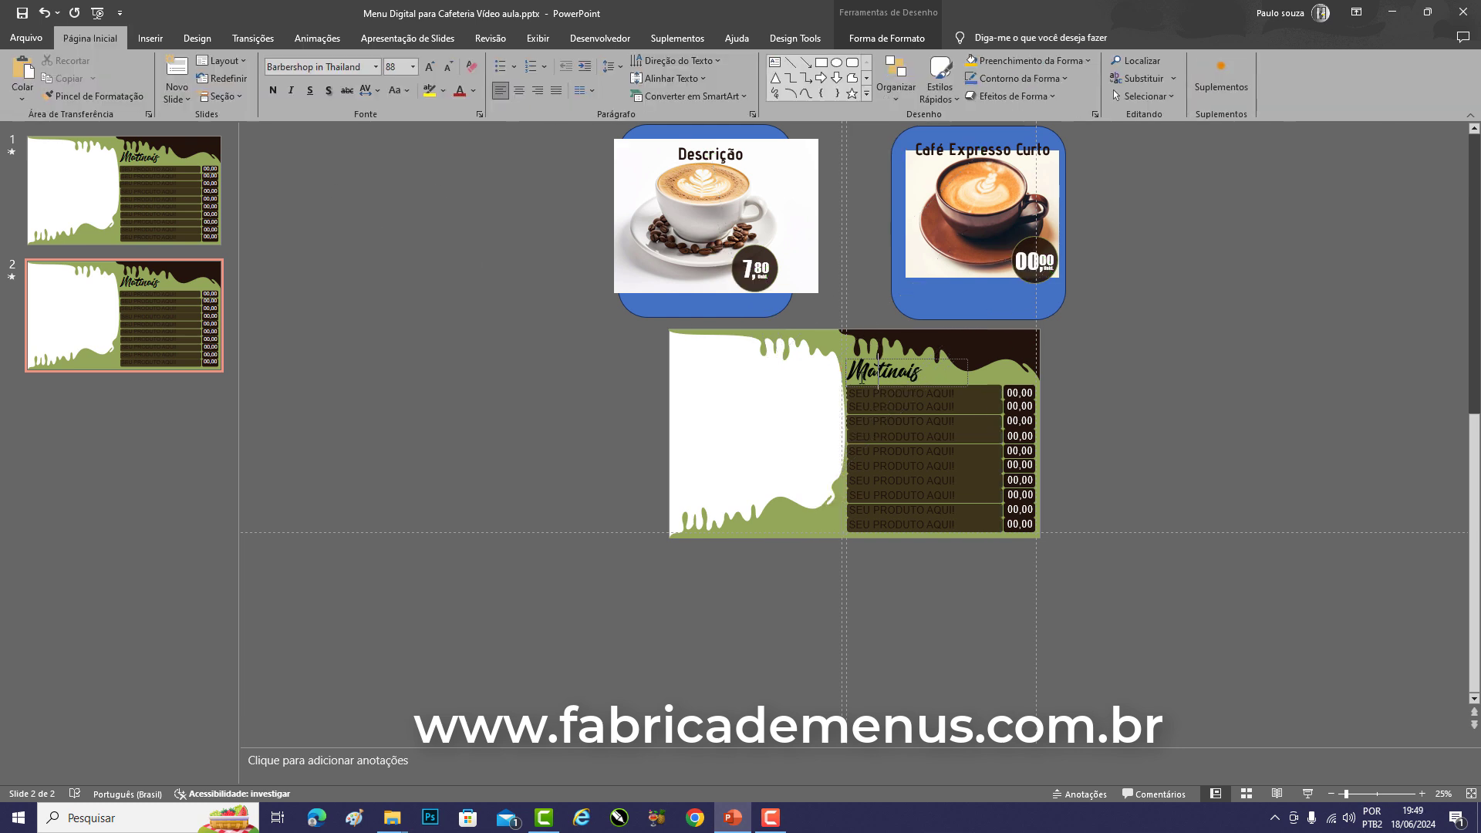
pyautogui.moveTo(922, 374); pyautogui.dragTo(827, 367)
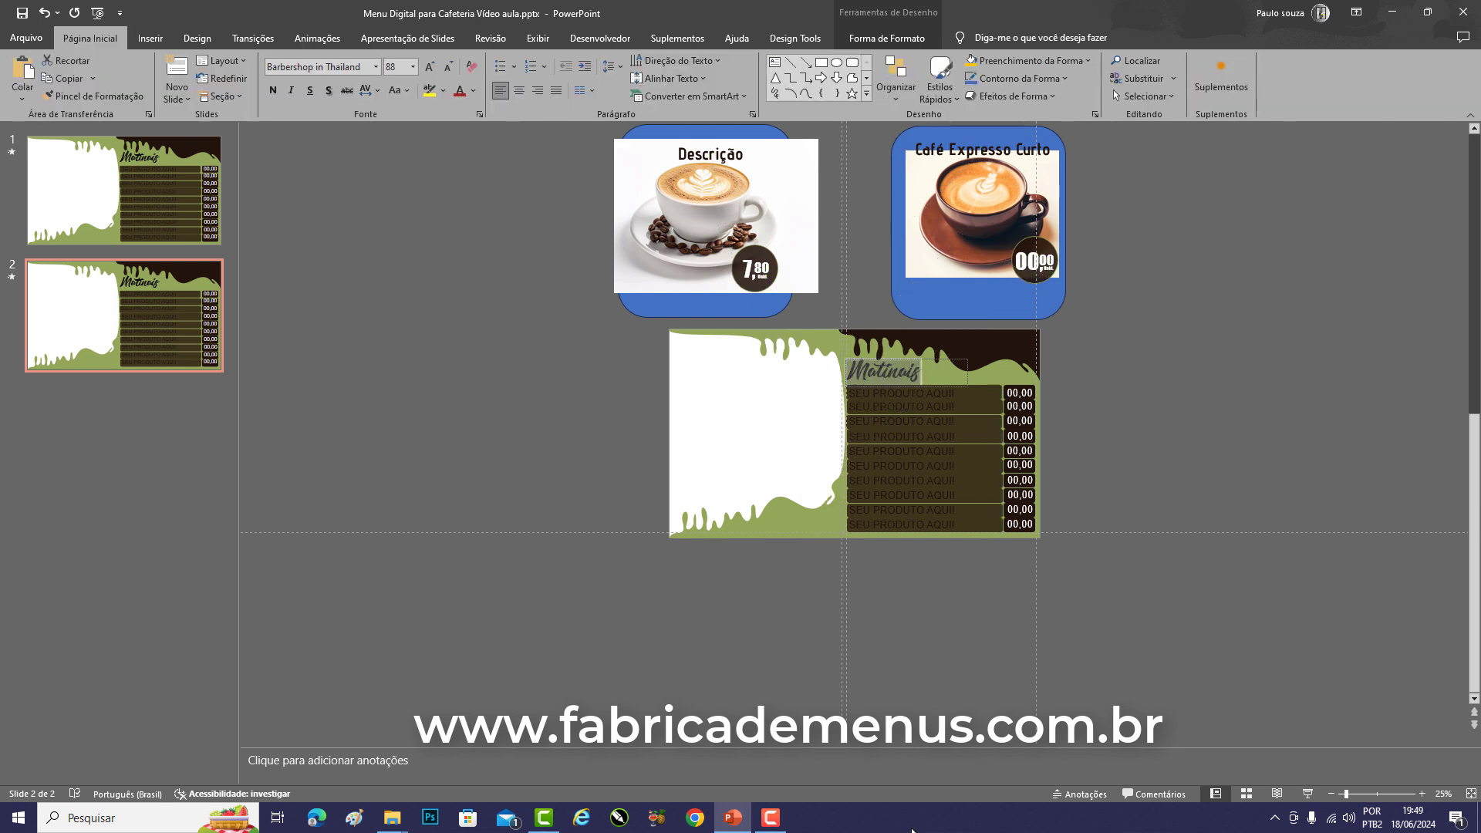
pyautogui.write('Lanches')
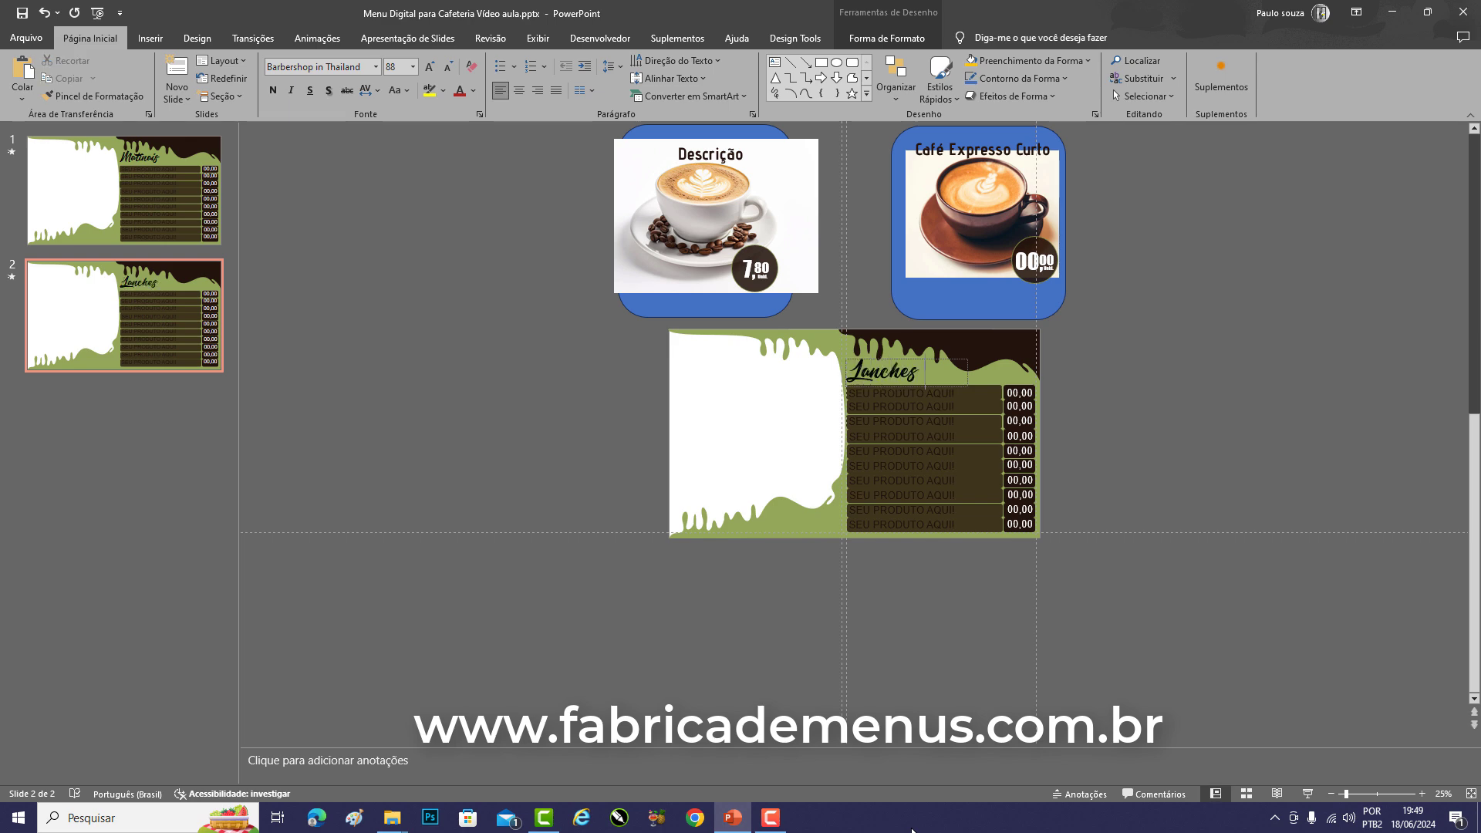
# Enter Quibe and Coxinha as the first two Lanches items, each priced 7,00
pyautogui.scroll(5, 996, 503)
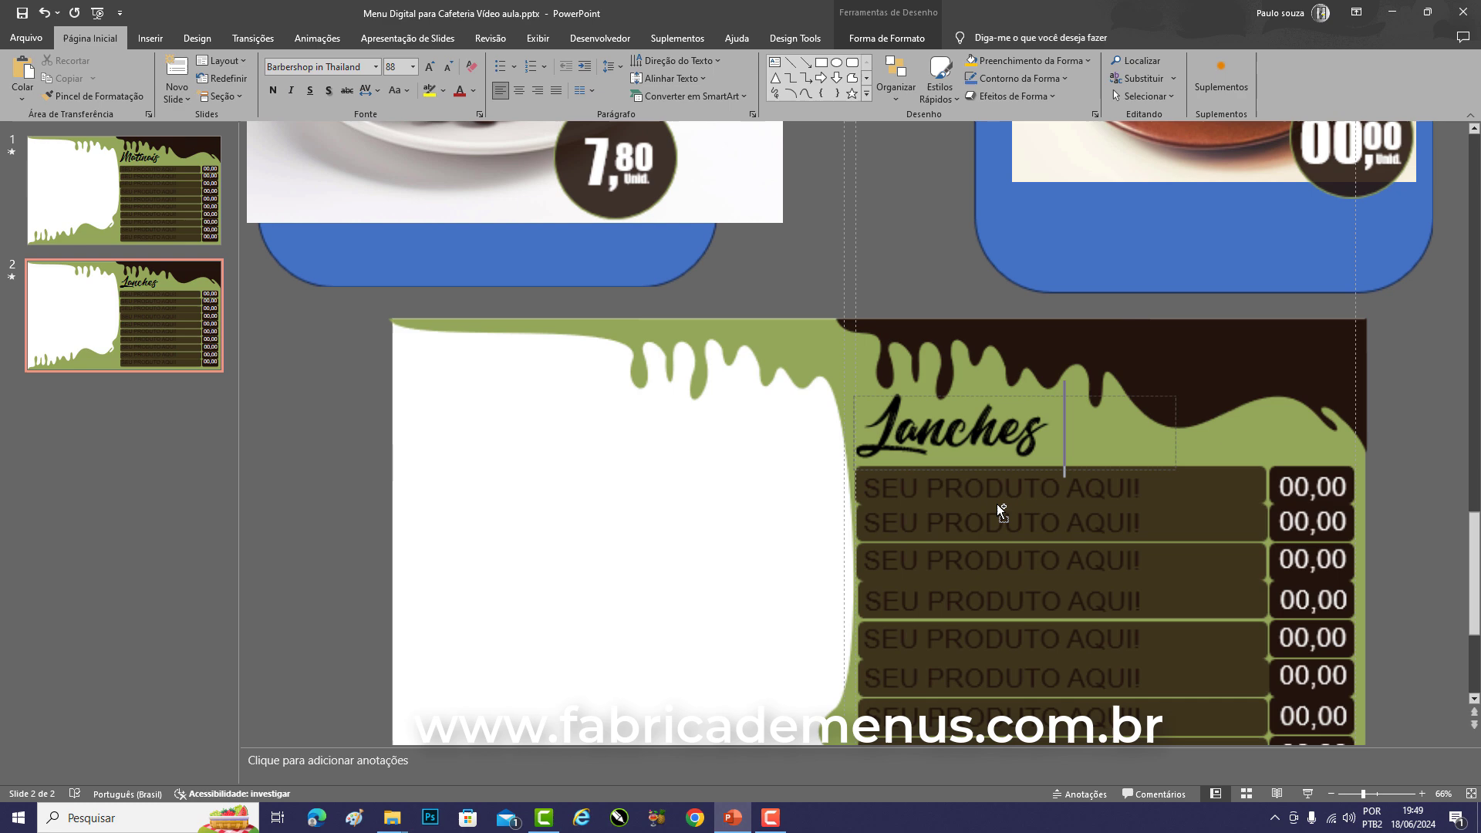
pyautogui.tripleClick(1141, 487)
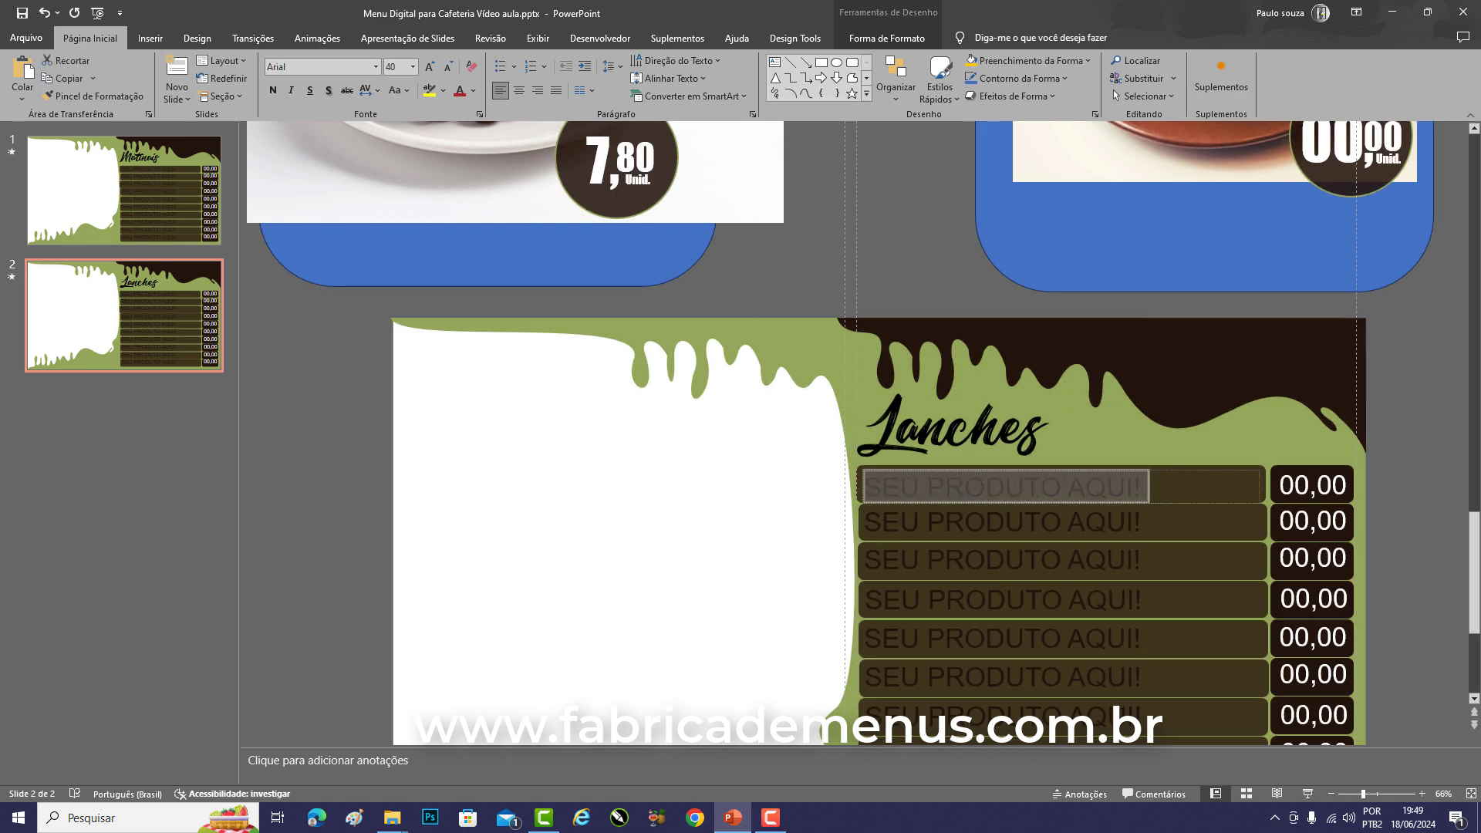
pyautogui.write('Q')
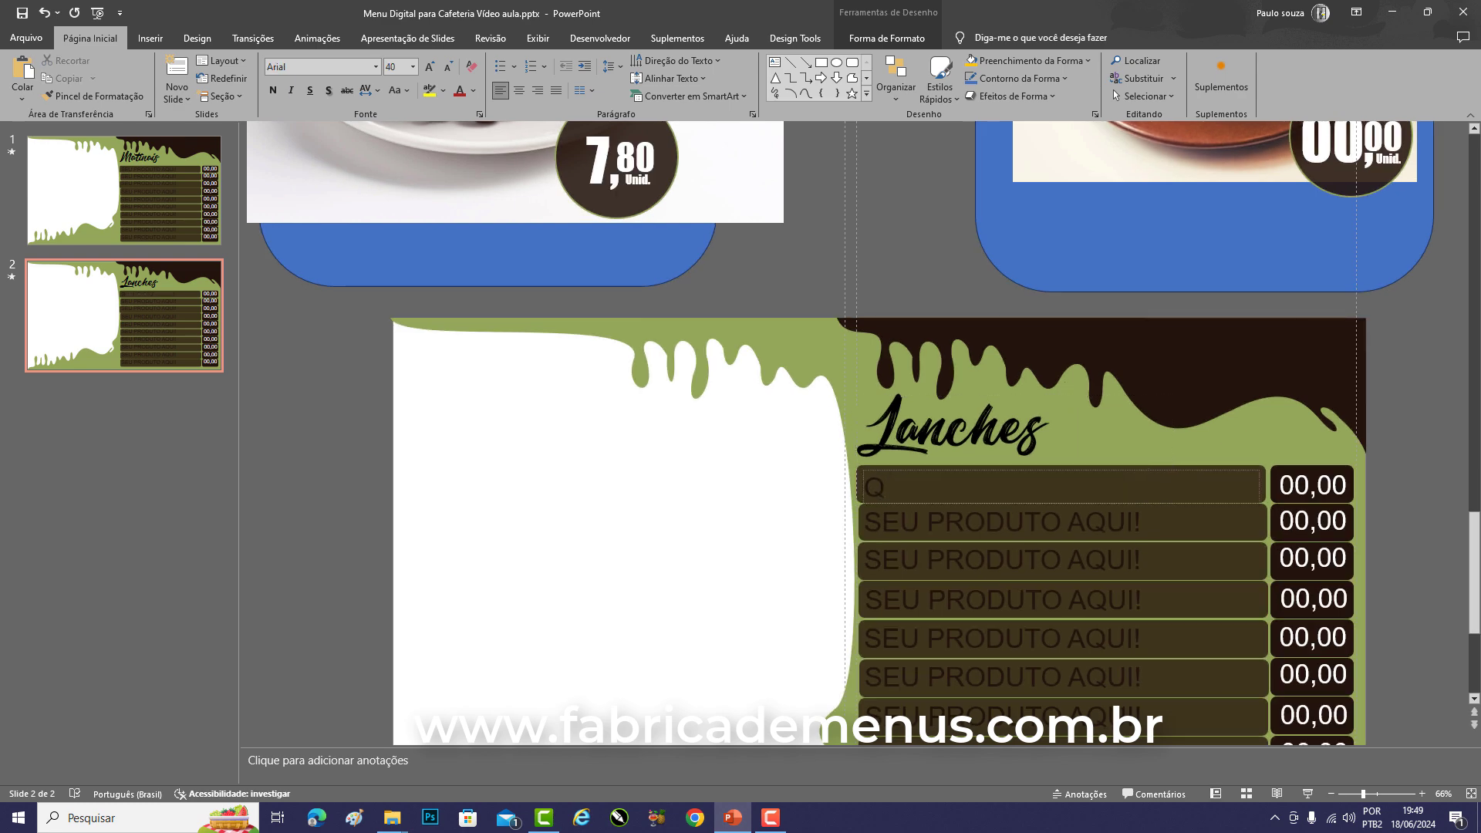
pyautogui.write('uibe')
pyautogui.tripleClick(1342, 484)
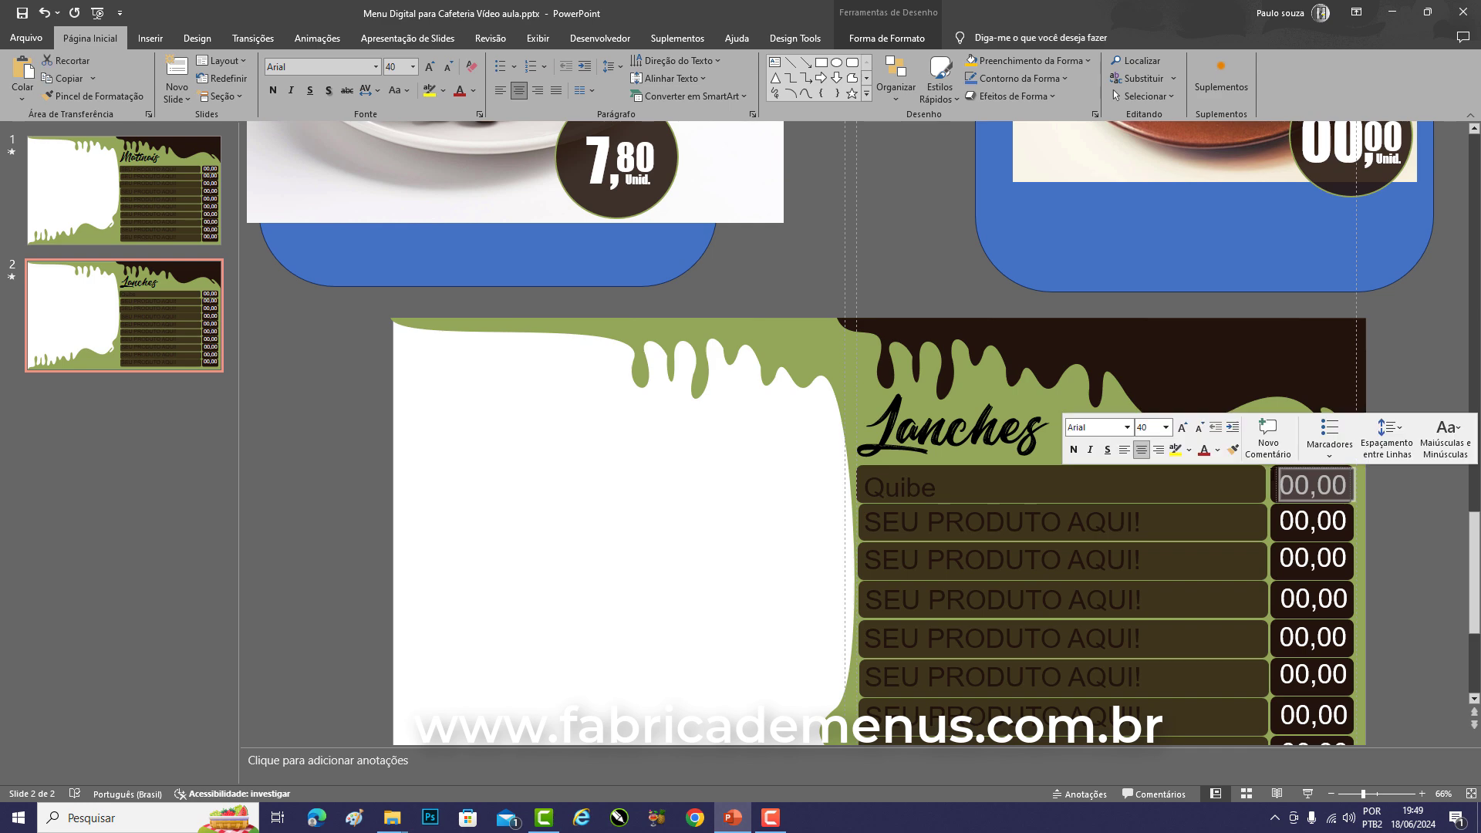
pyautogui.write('7,00')
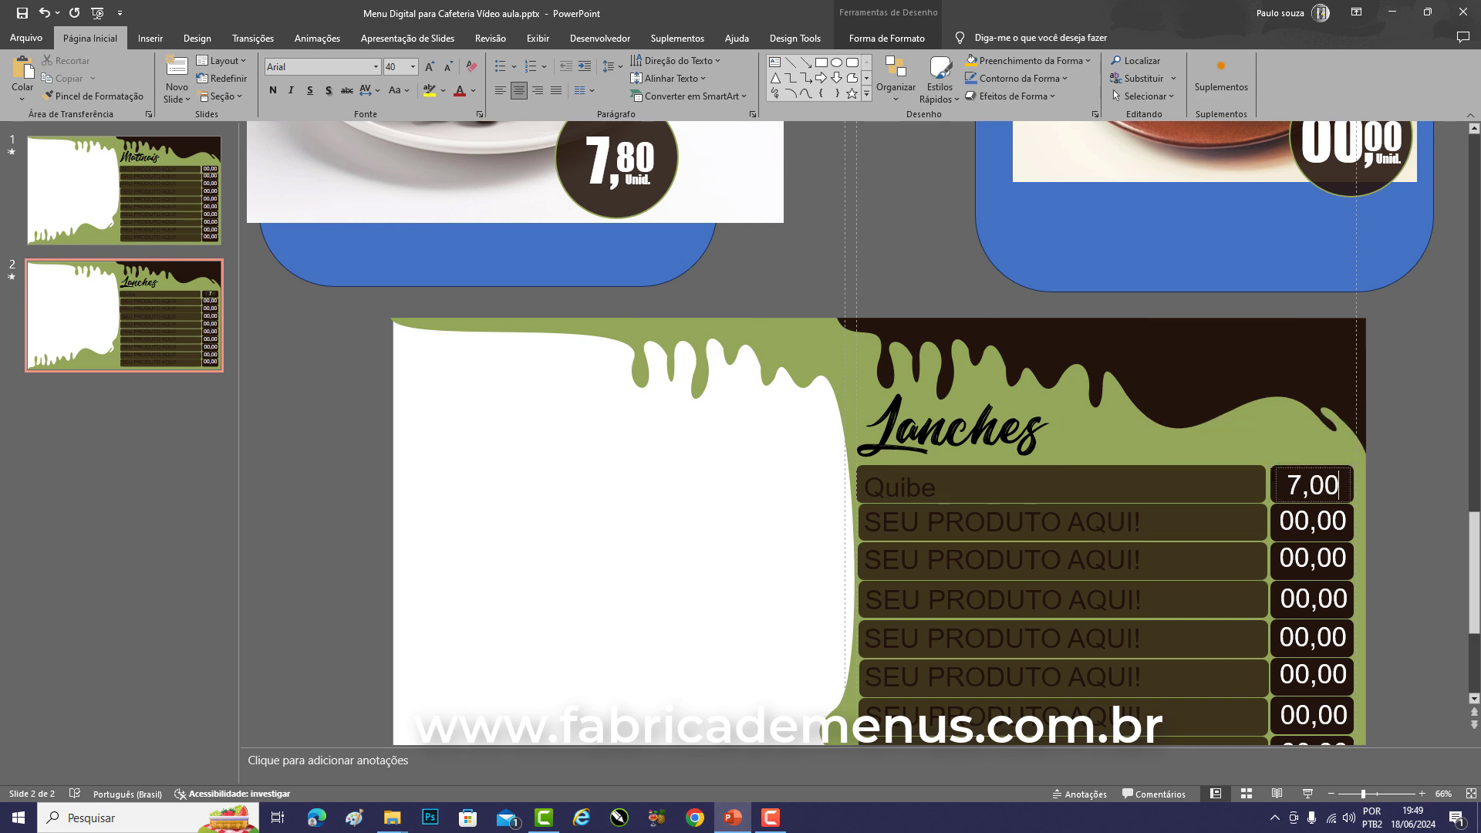
pyautogui.moveTo(1149, 521); pyautogui.dragTo(774, 520)
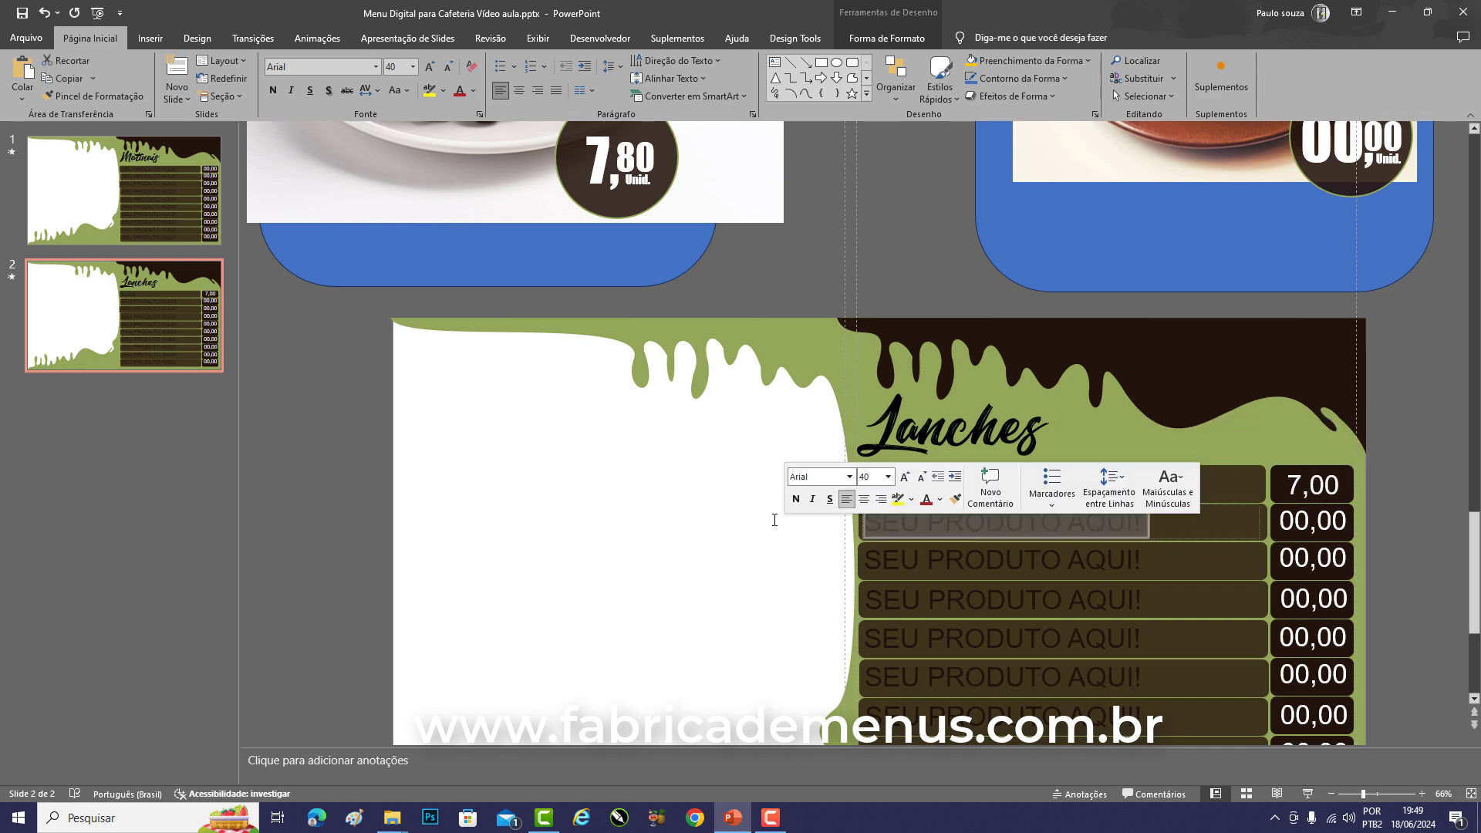
pyautogui.write('Coxin')
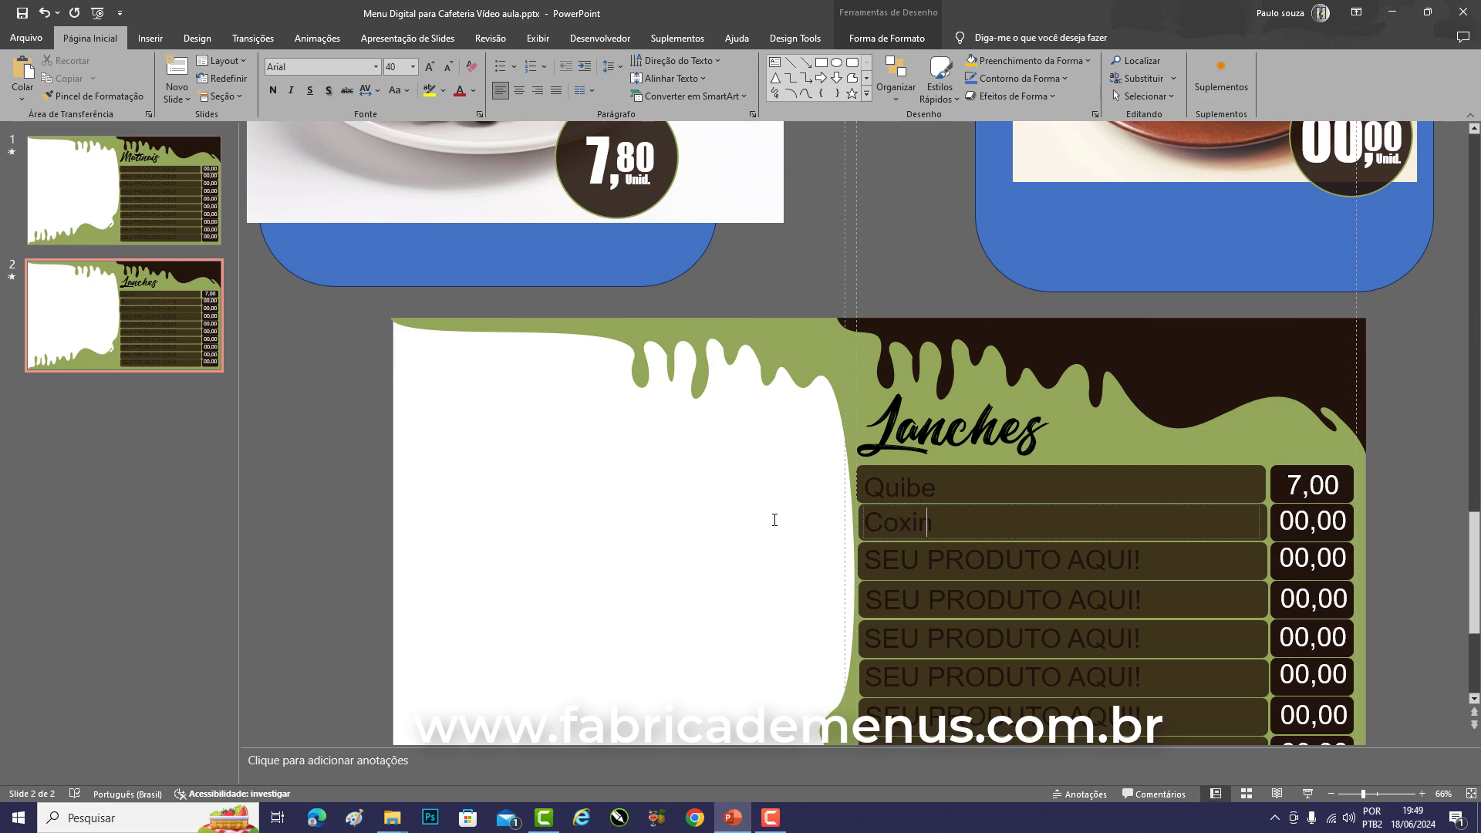
pyautogui.write('ha')
pyautogui.doubleClick(1346, 521)
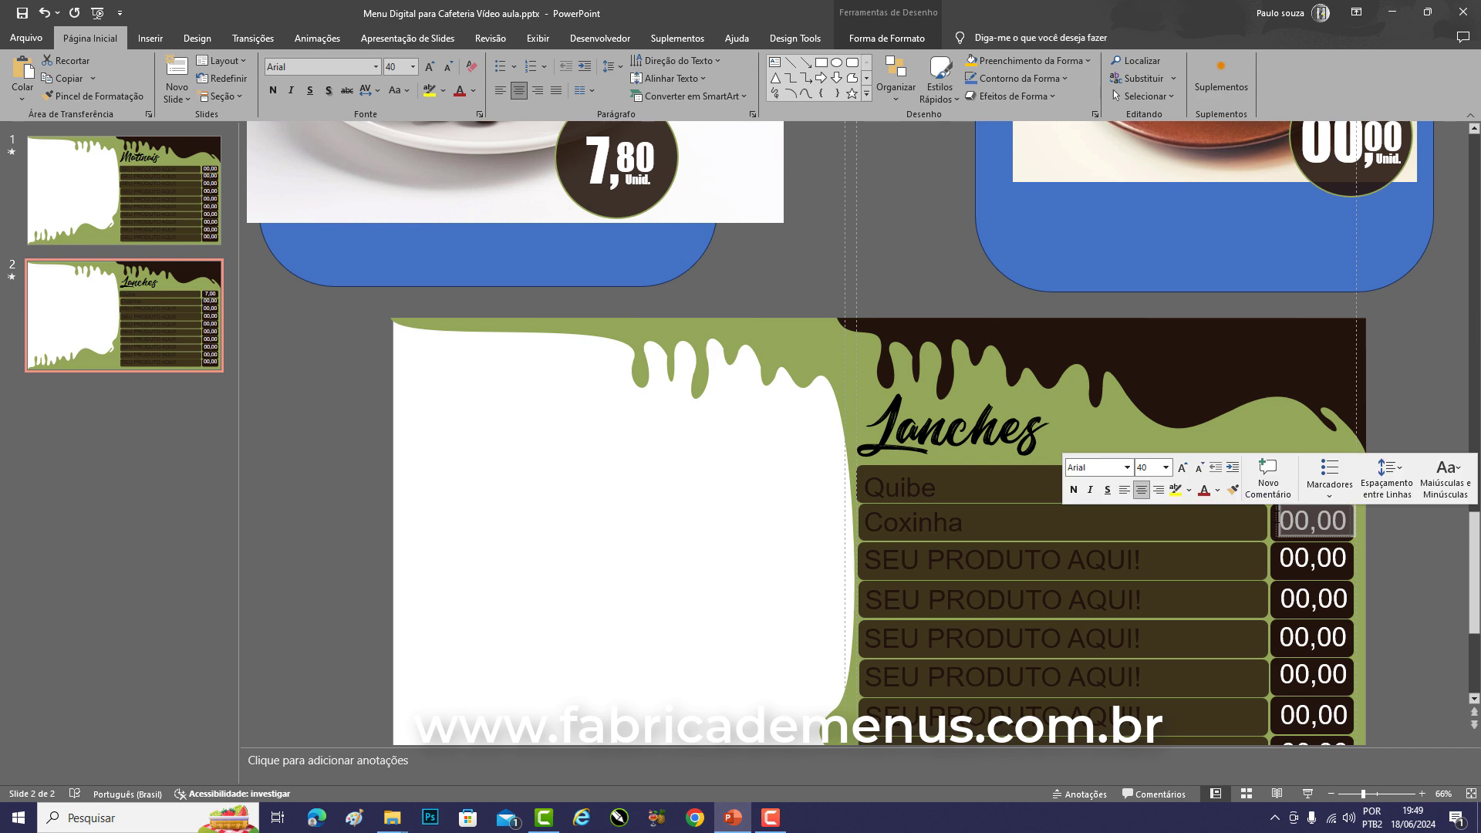
pyautogui.write('7,00')
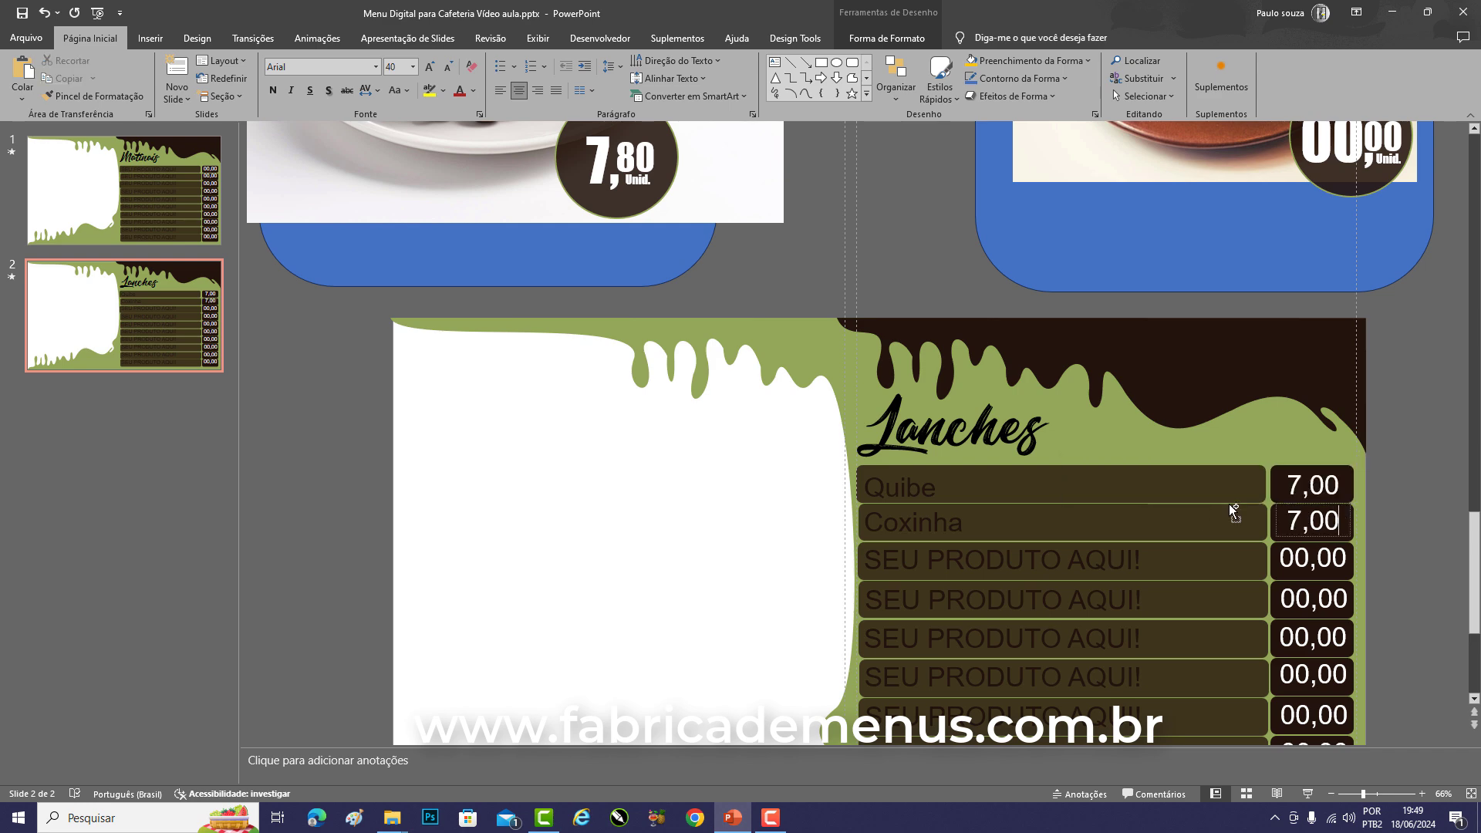
pyautogui.keyDown('ctrl'); pyautogui.scroll(-3, 1234, 513); pyautogui.keyUp('ctrl')
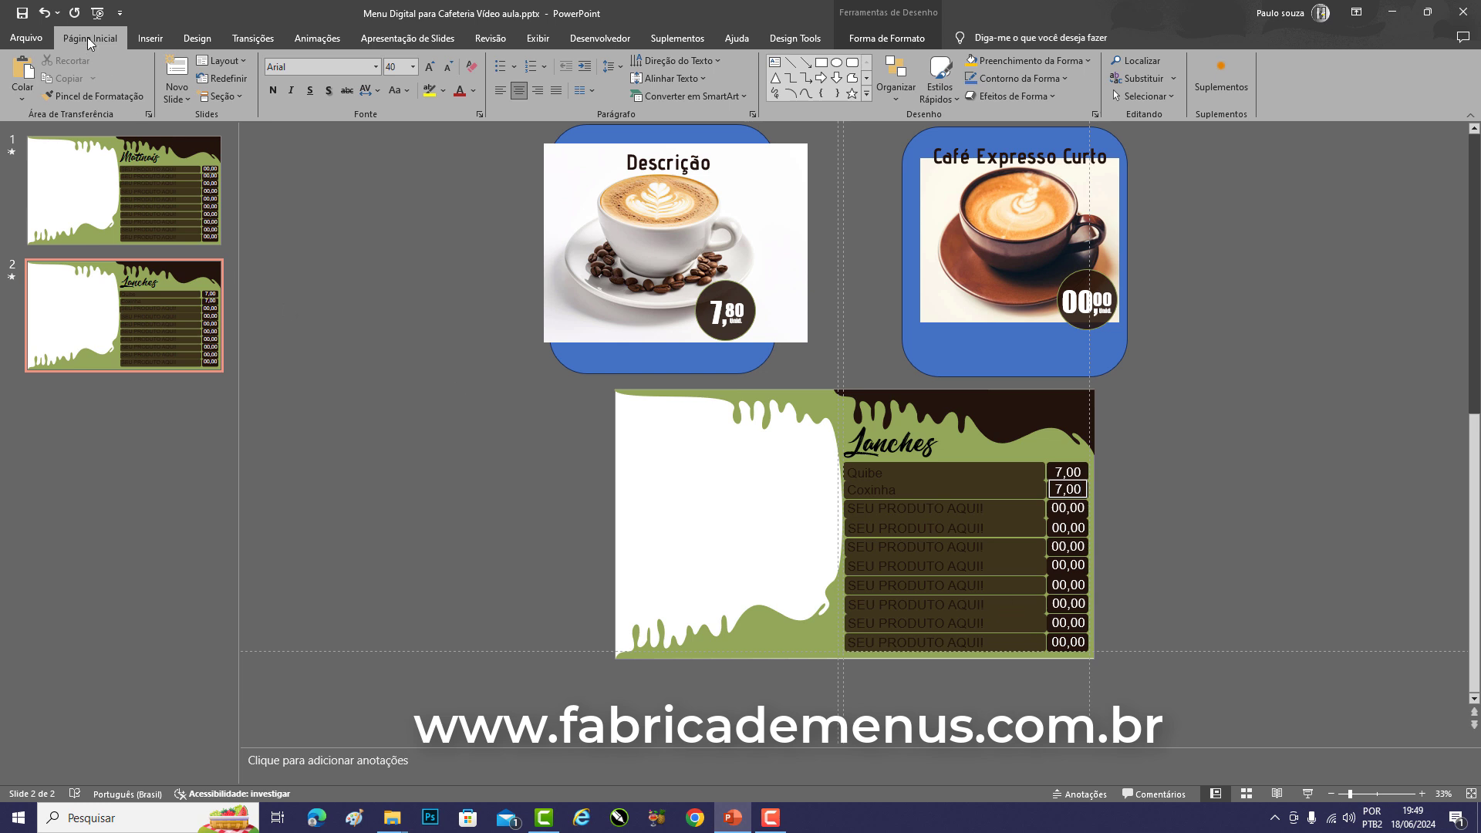
# In the Selection pane, hide the unused rows' product texts and background bars
pyautogui.click(1155, 97)
pyautogui.click(1160, 157)
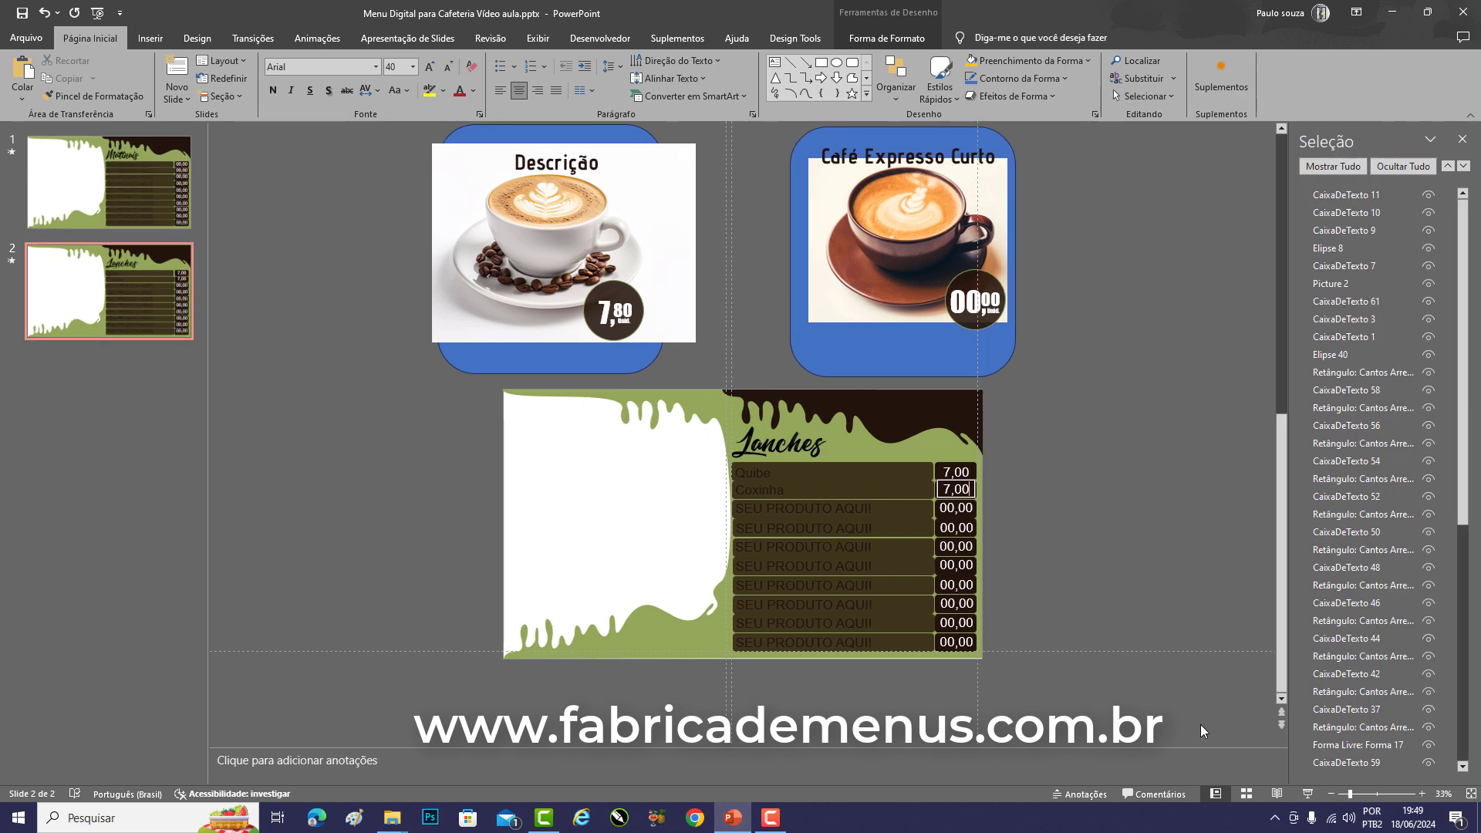
pyautogui.moveTo(1026, 589)
pyautogui.mouseDown()
pyautogui.moveTo(946, 687)
pyautogui.moveTo(719, 697)
pyautogui.mouseUp()
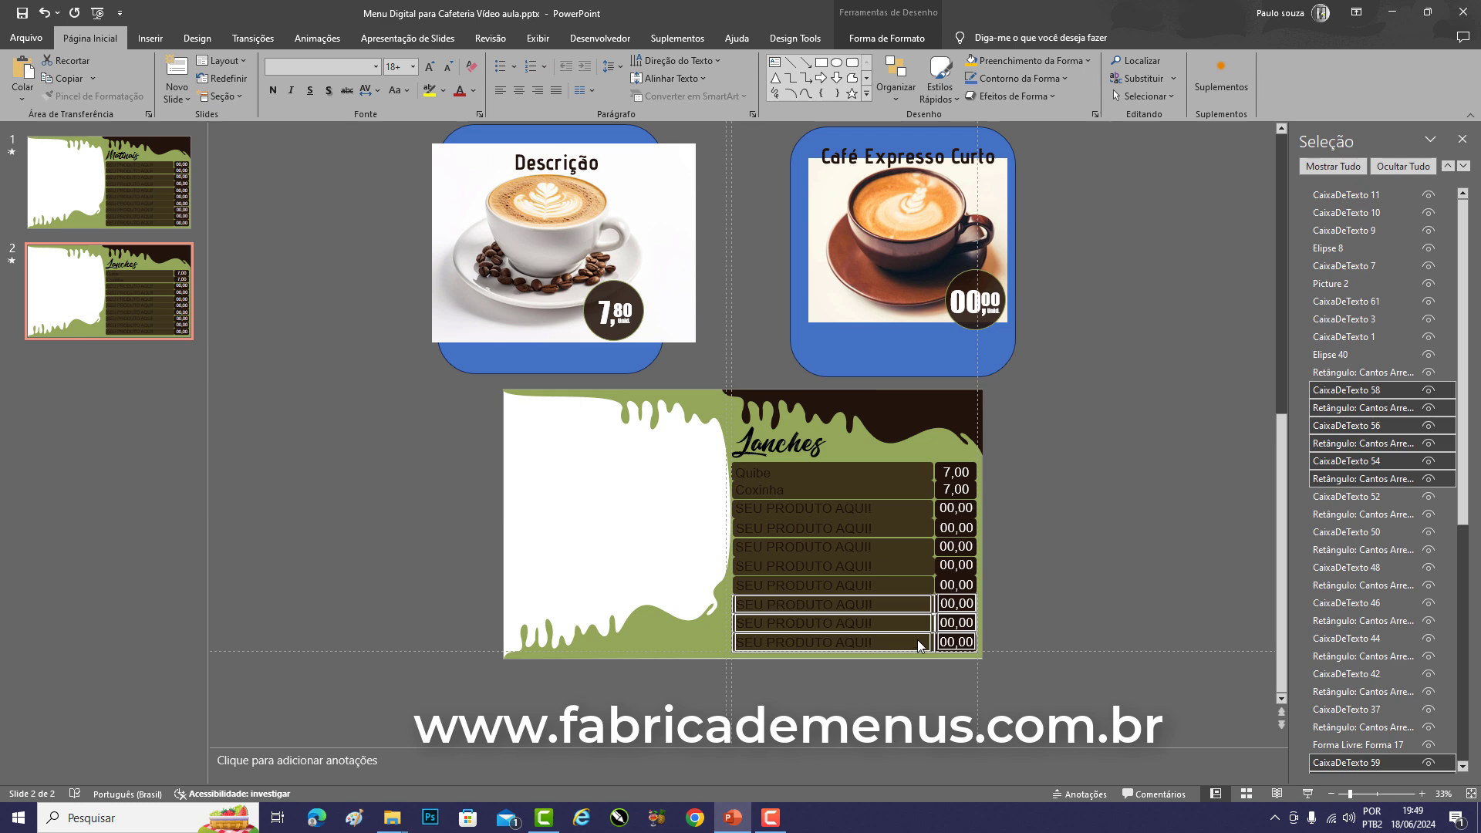
pyautogui.click(1429, 391)
pyautogui.click(1428, 408)
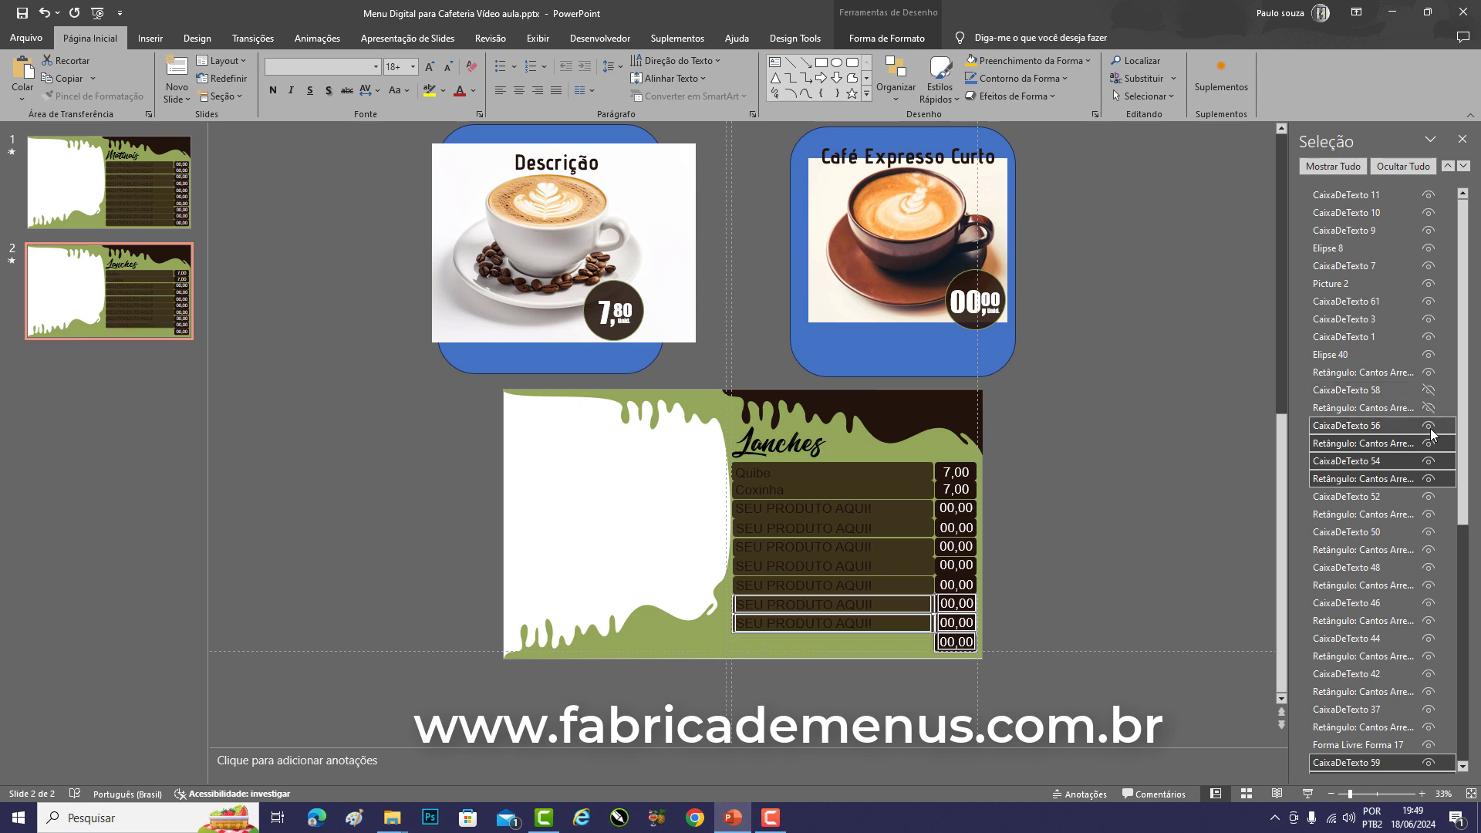
pyautogui.click(1430, 427)
pyautogui.click(1430, 444)
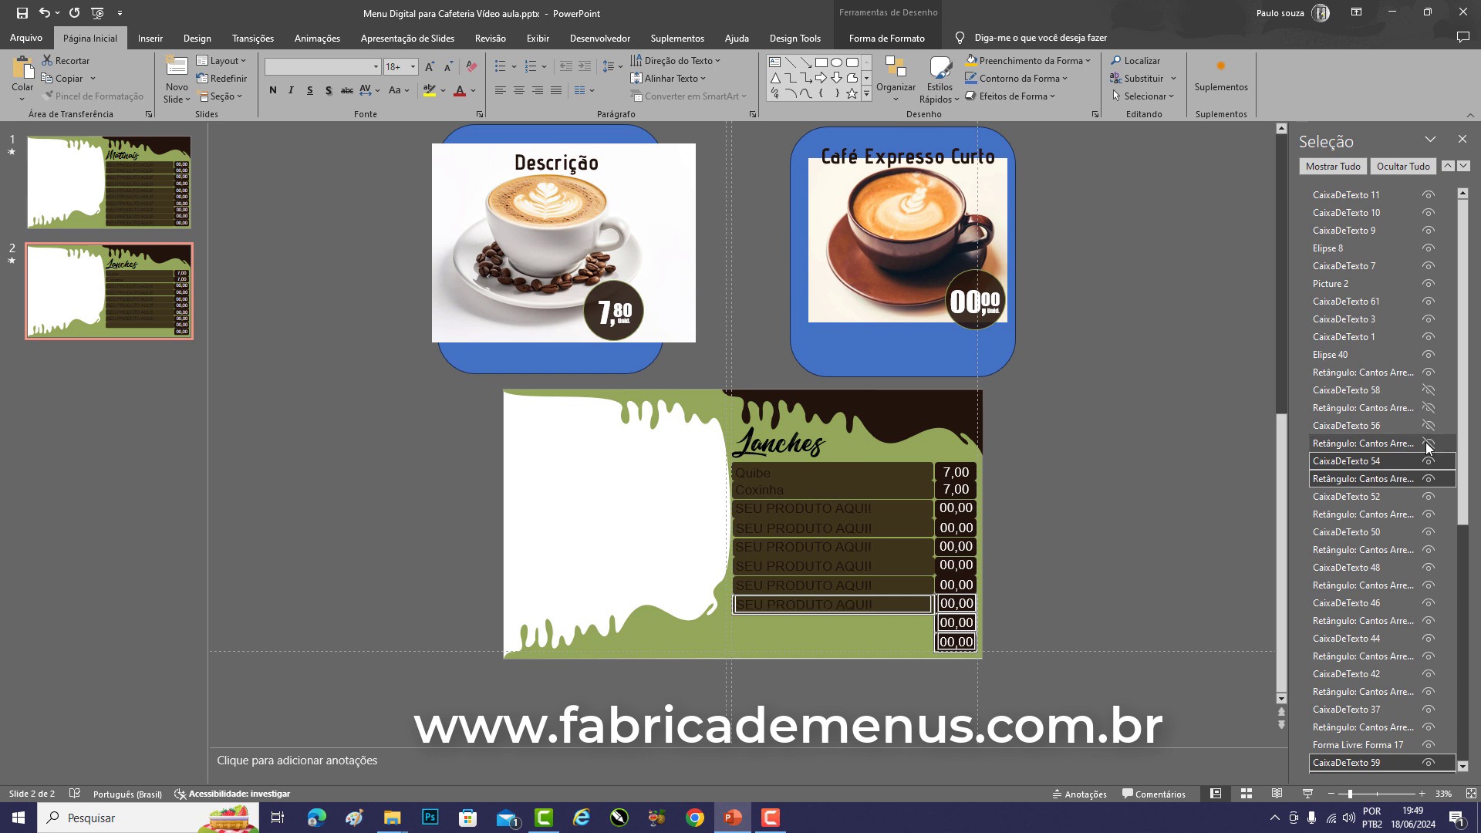
pyautogui.click(1429, 462)
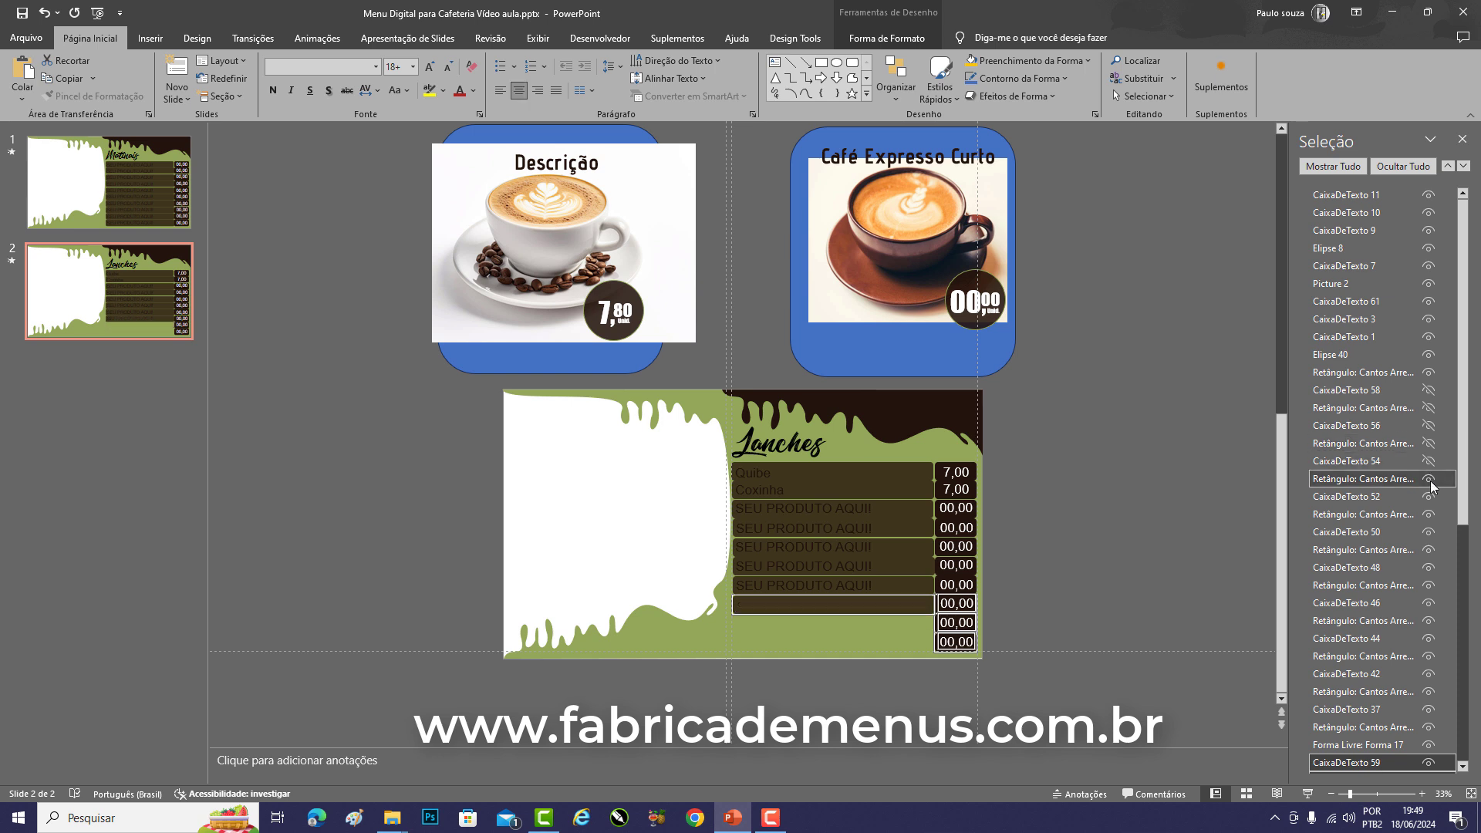
pyautogui.click(1429, 479)
# Hide the empty price boxes CaixaDeTexto 59, 57 and 55 and the leftover dark price bars
pyautogui.scroll(-2, 1436, 673)
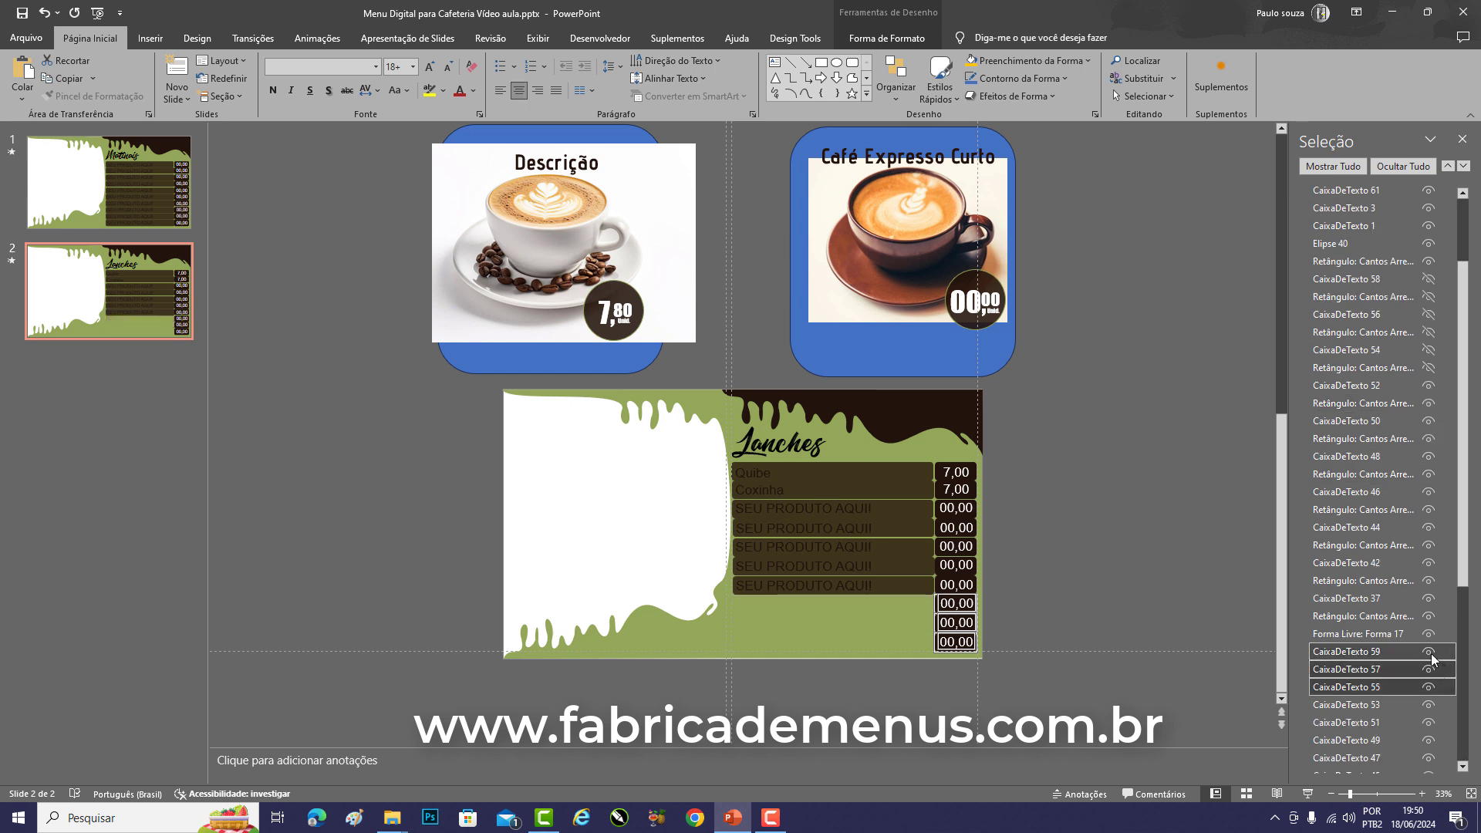
pyautogui.click(1429, 653)
pyautogui.click(1431, 663)
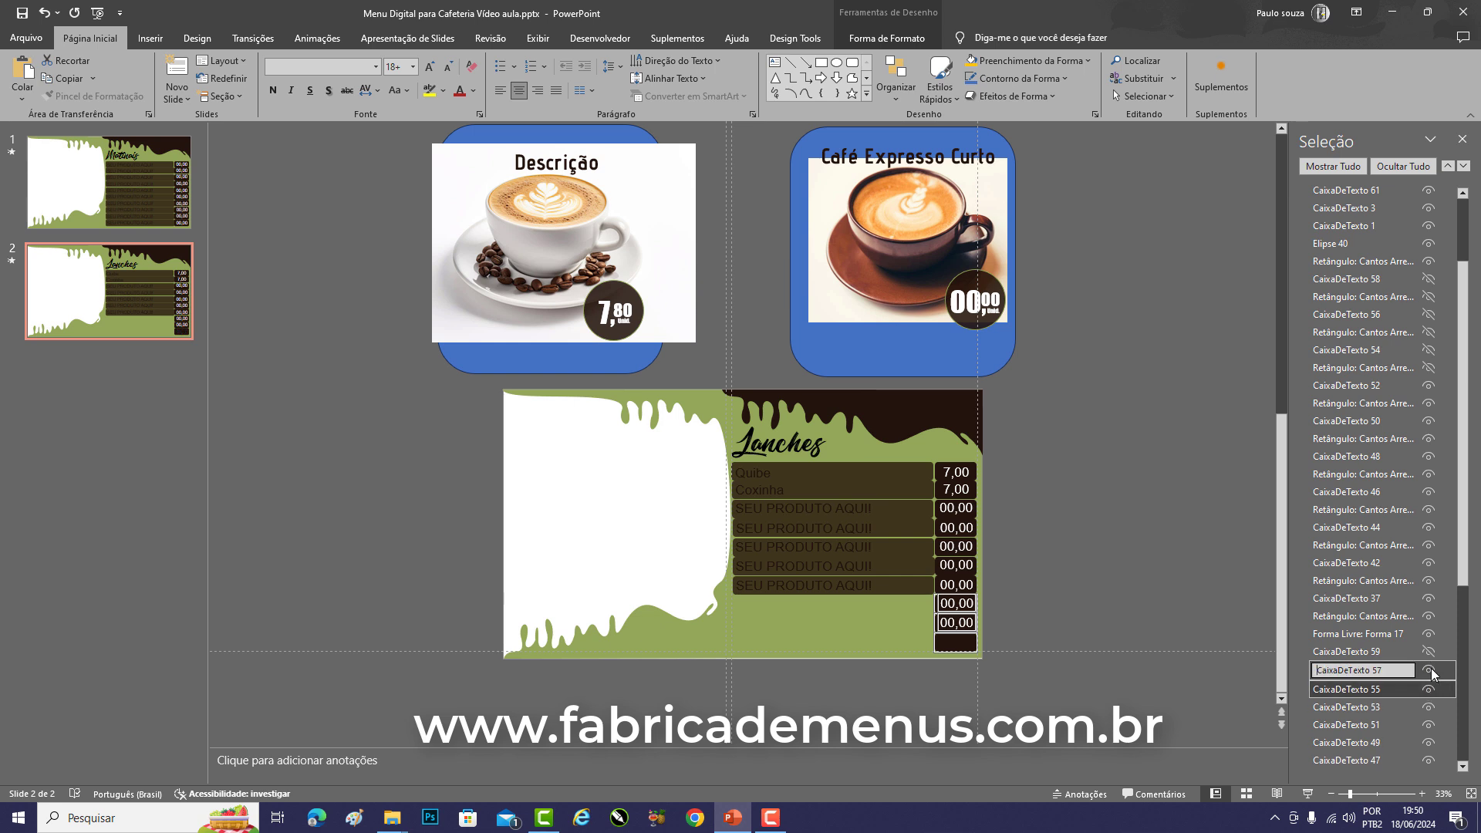
pyautogui.click(1432, 668)
pyautogui.click(1431, 687)
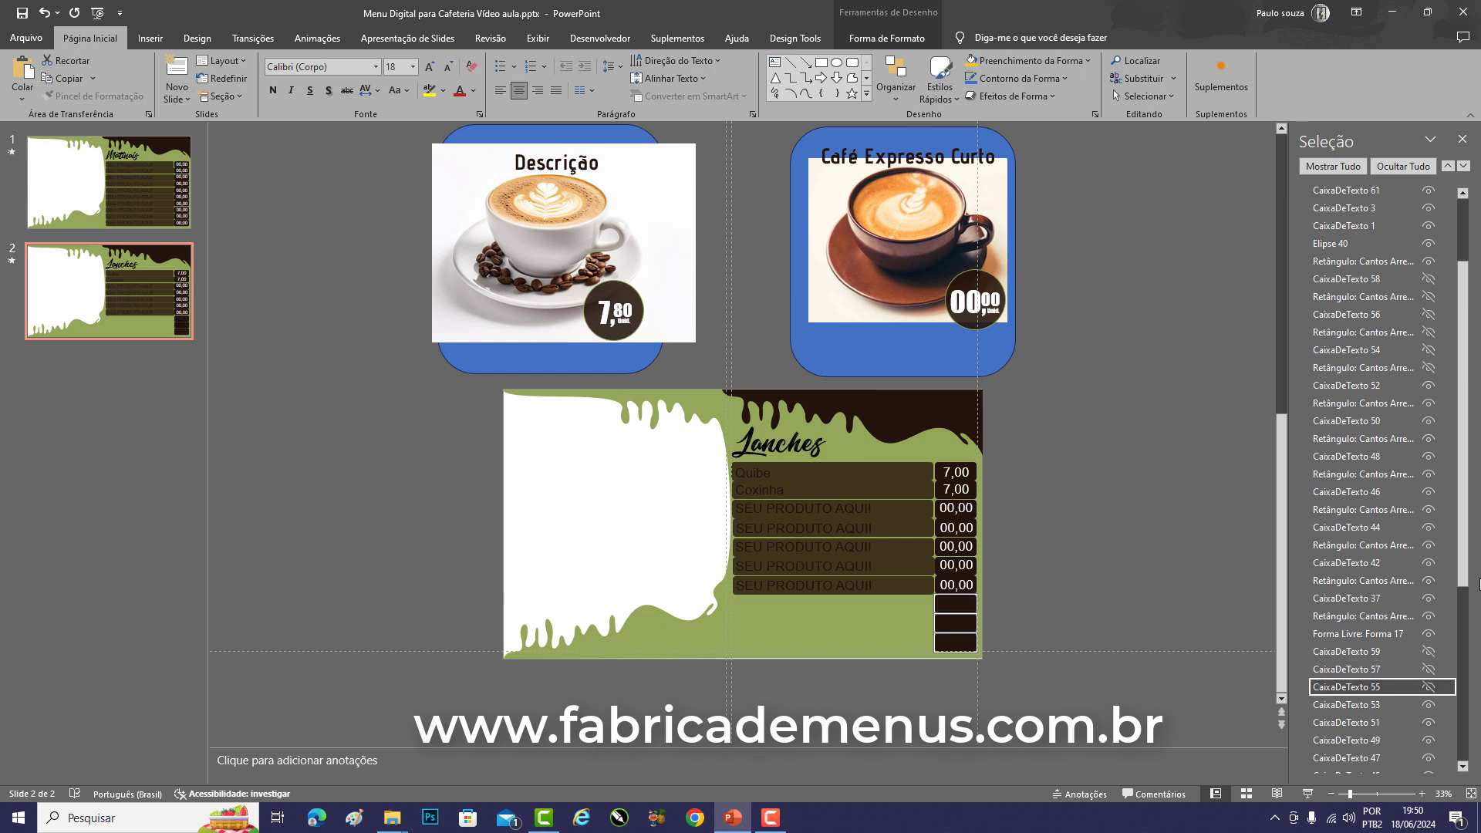
pyautogui.scroll(-5, 1458, 563)
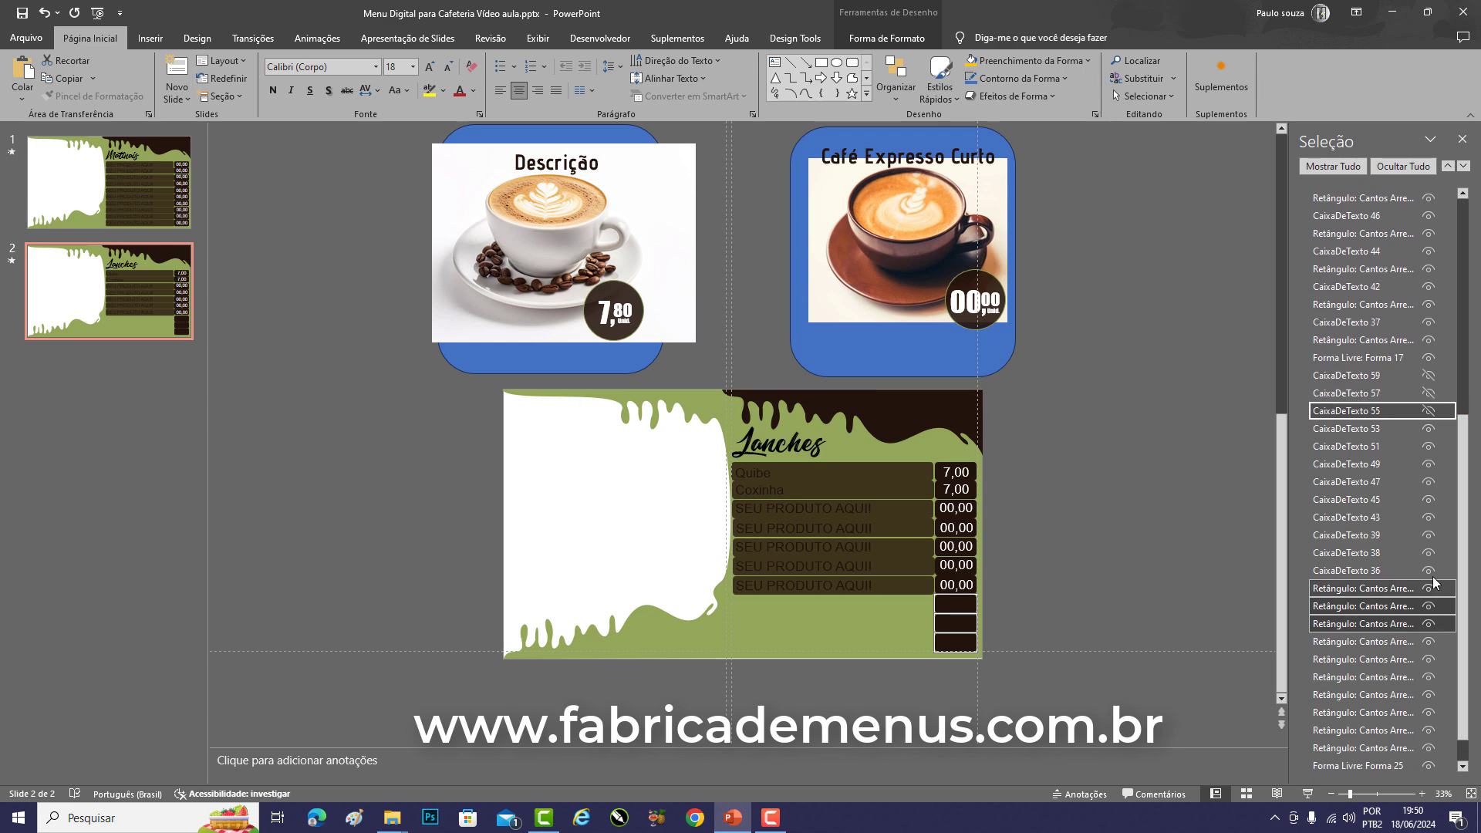
pyautogui.click(1429, 589)
pyautogui.click(1431, 609)
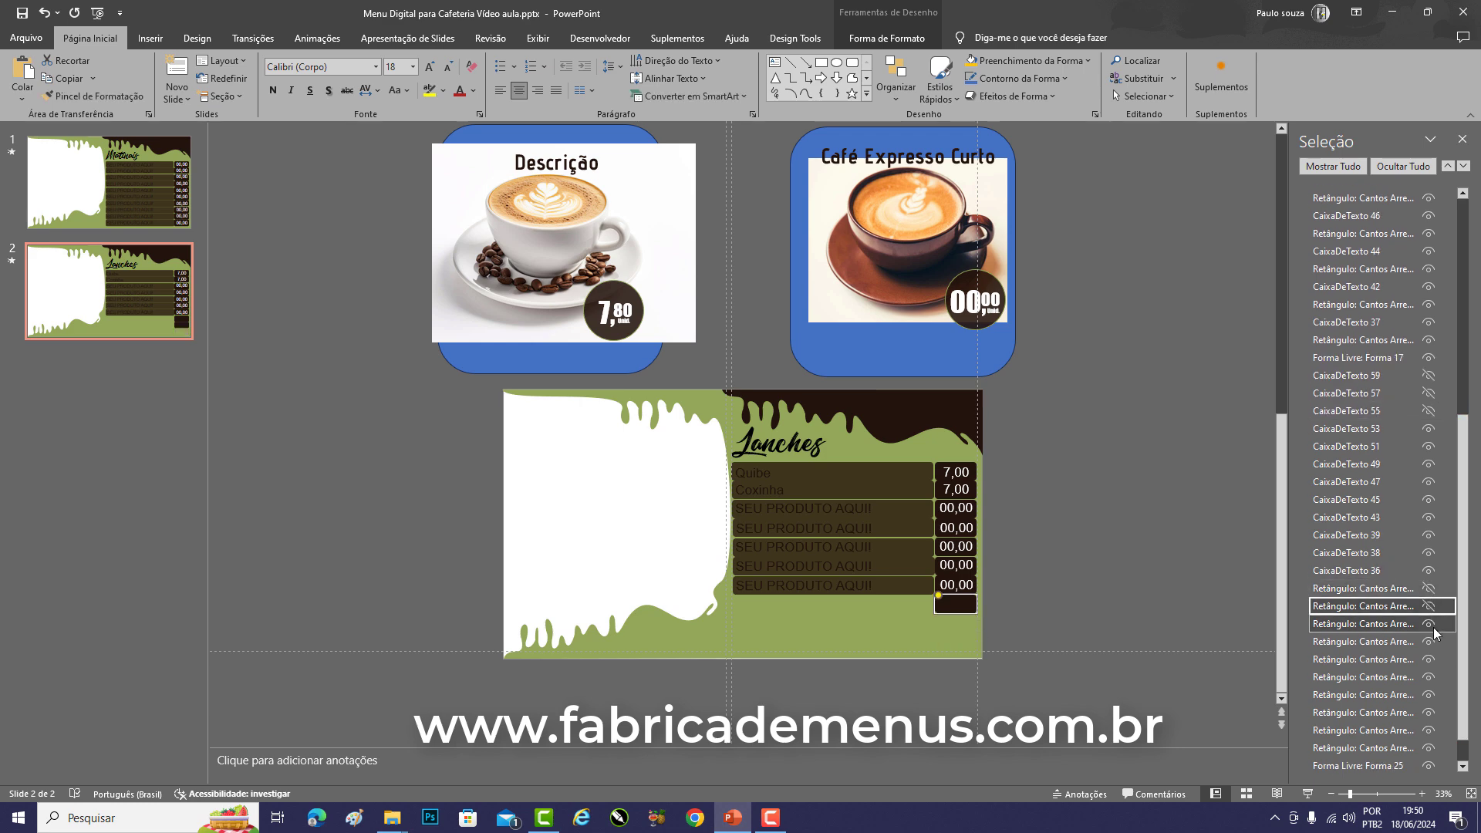
pyautogui.click(1432, 623)
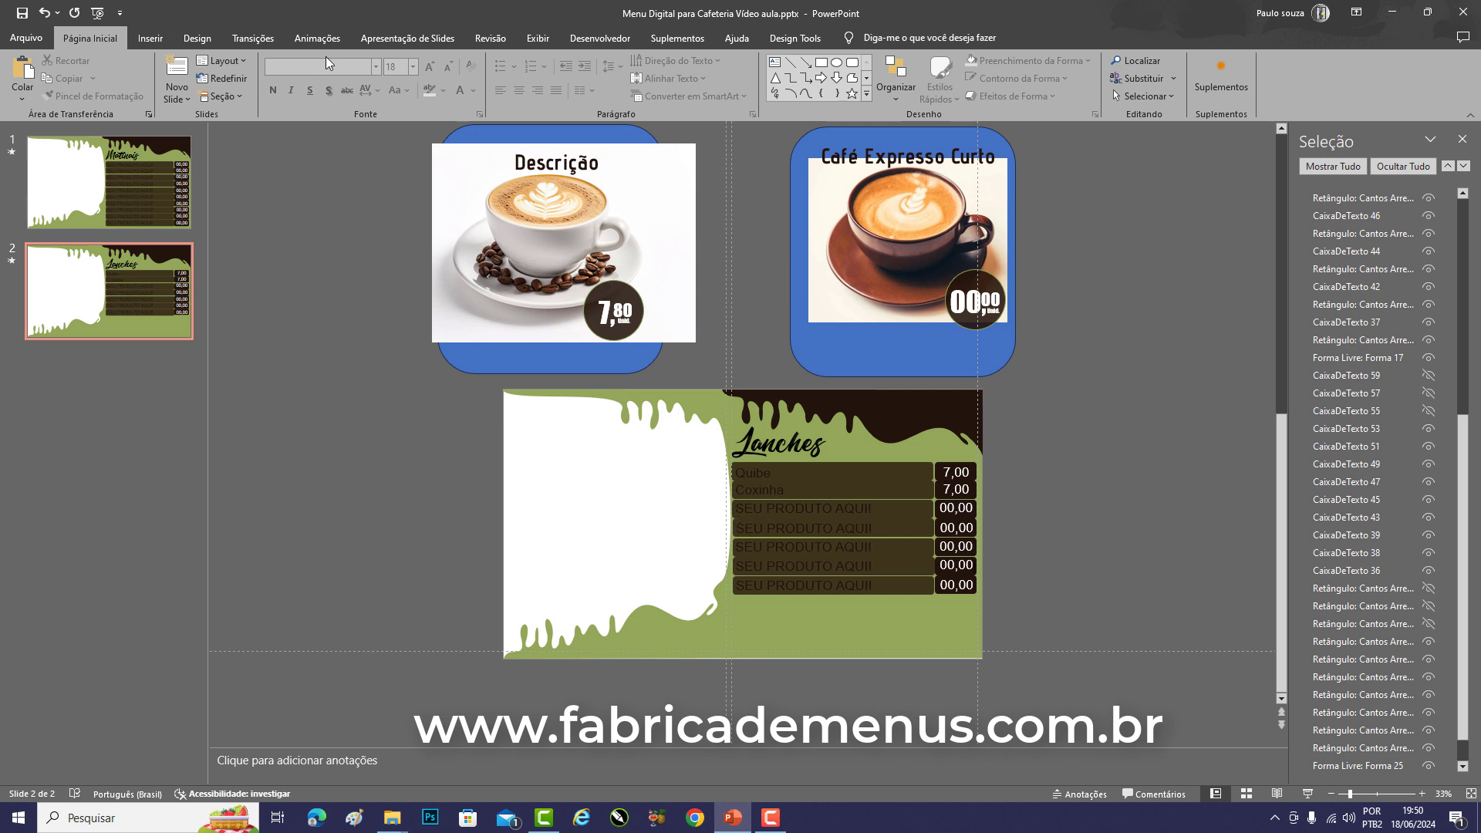
pyautogui.click(305, 39)
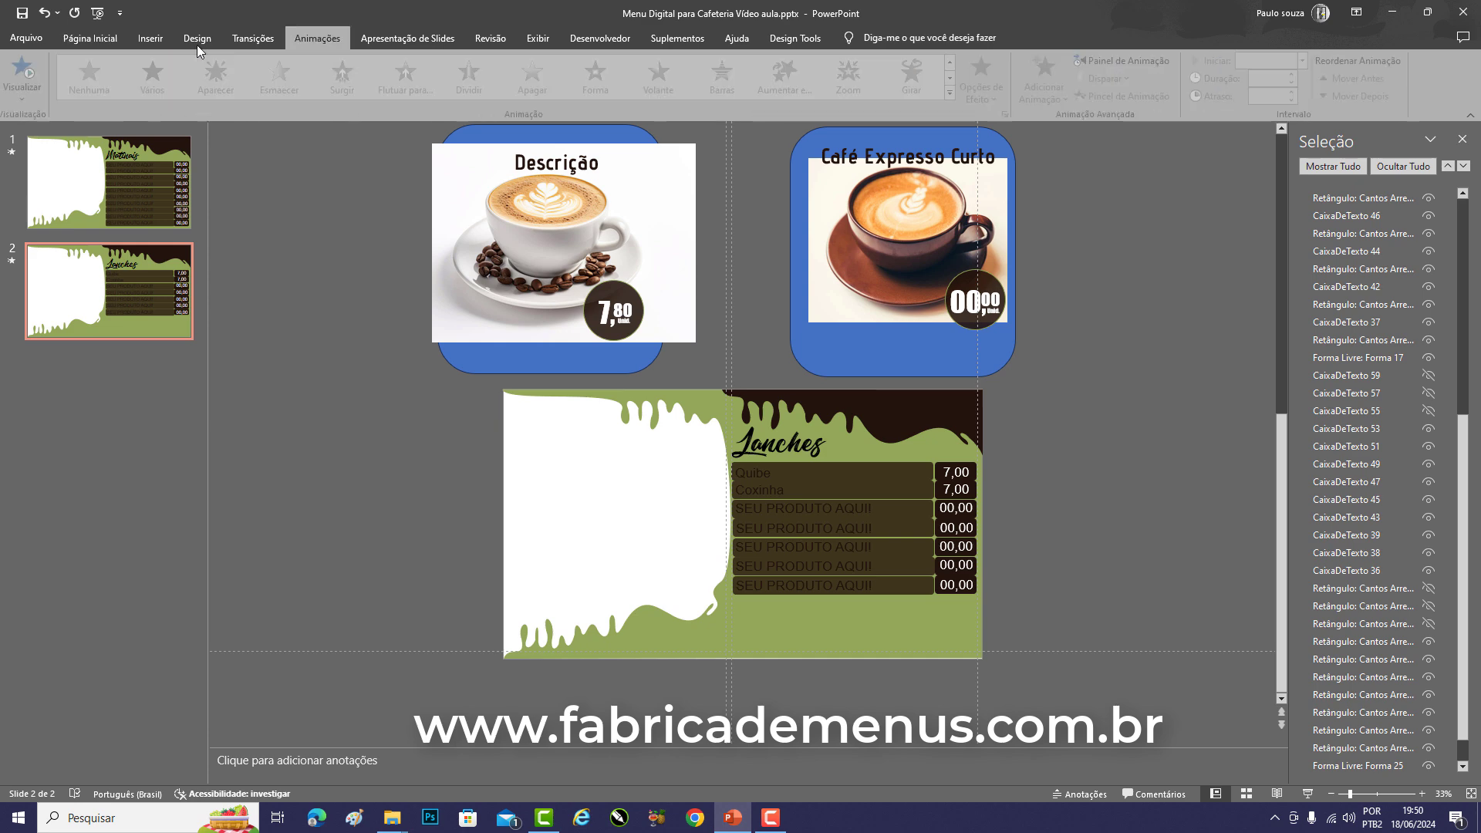
pyautogui.click(26, 71)
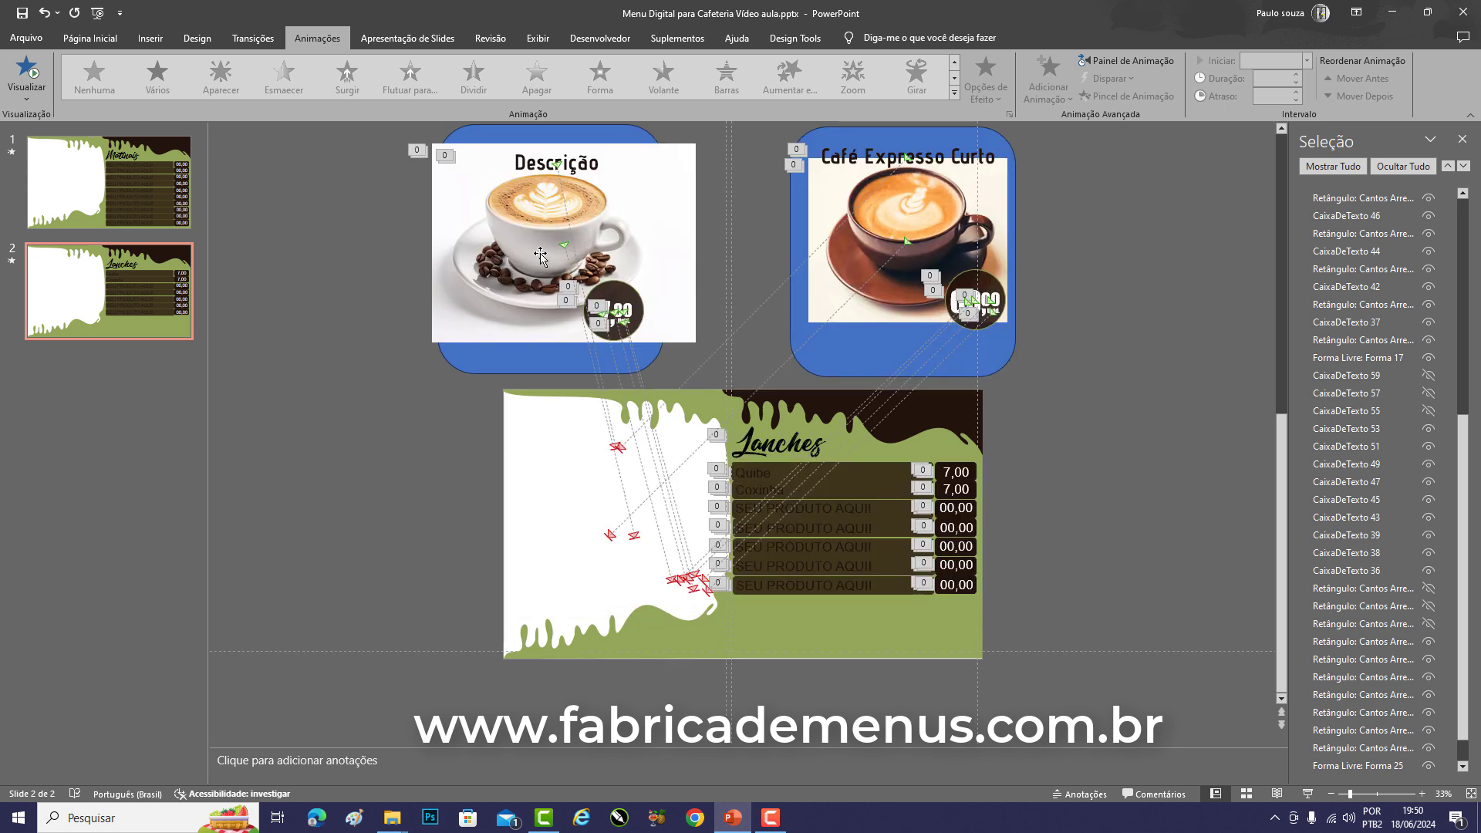
pyautogui.click(541, 256)
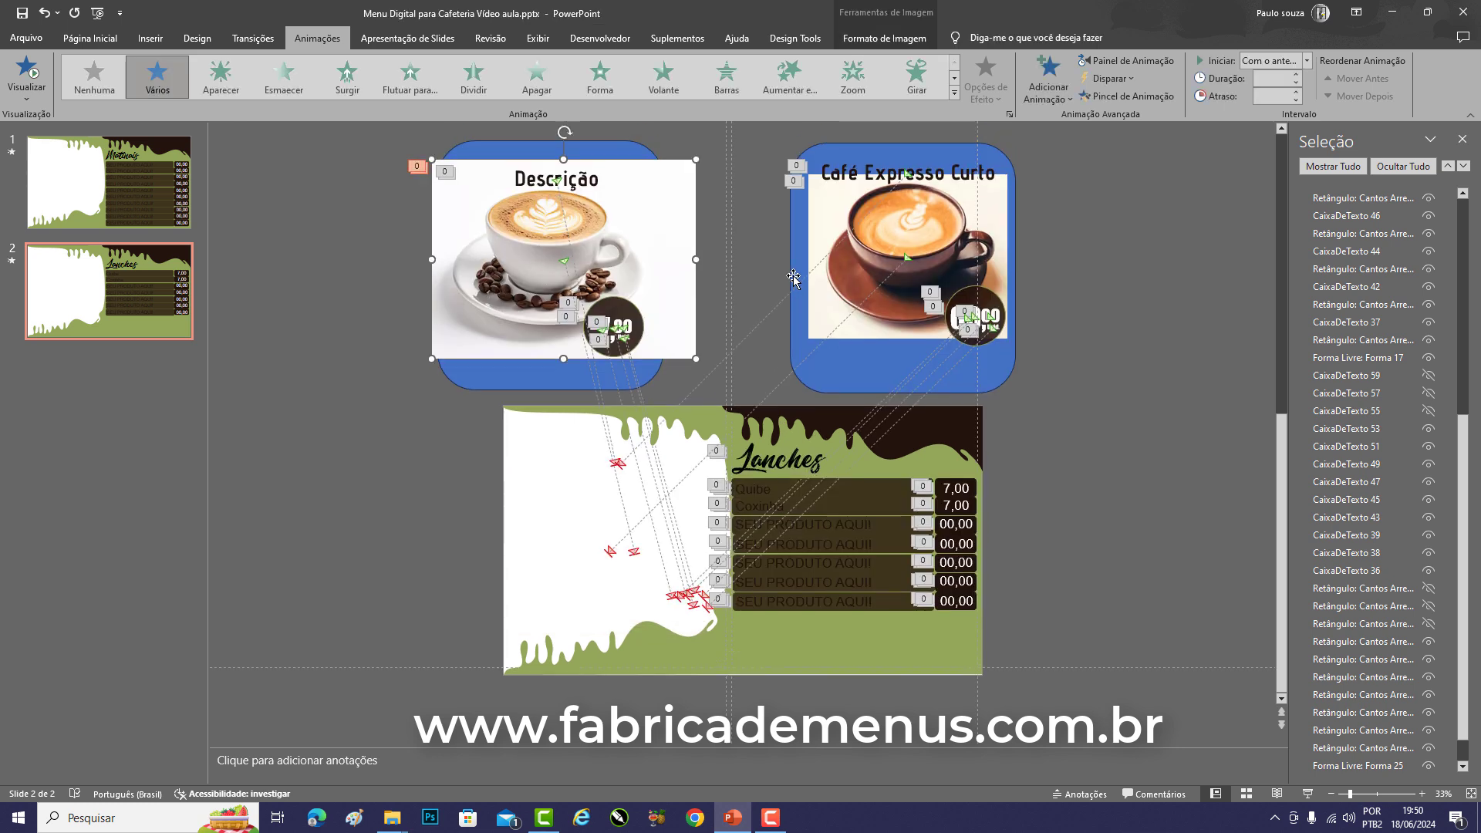
# Insert Pão de queijo.png from Imagens produtos and drag it up on the Lanches slide
pyautogui.click(150, 40)
pyautogui.click(113, 94)
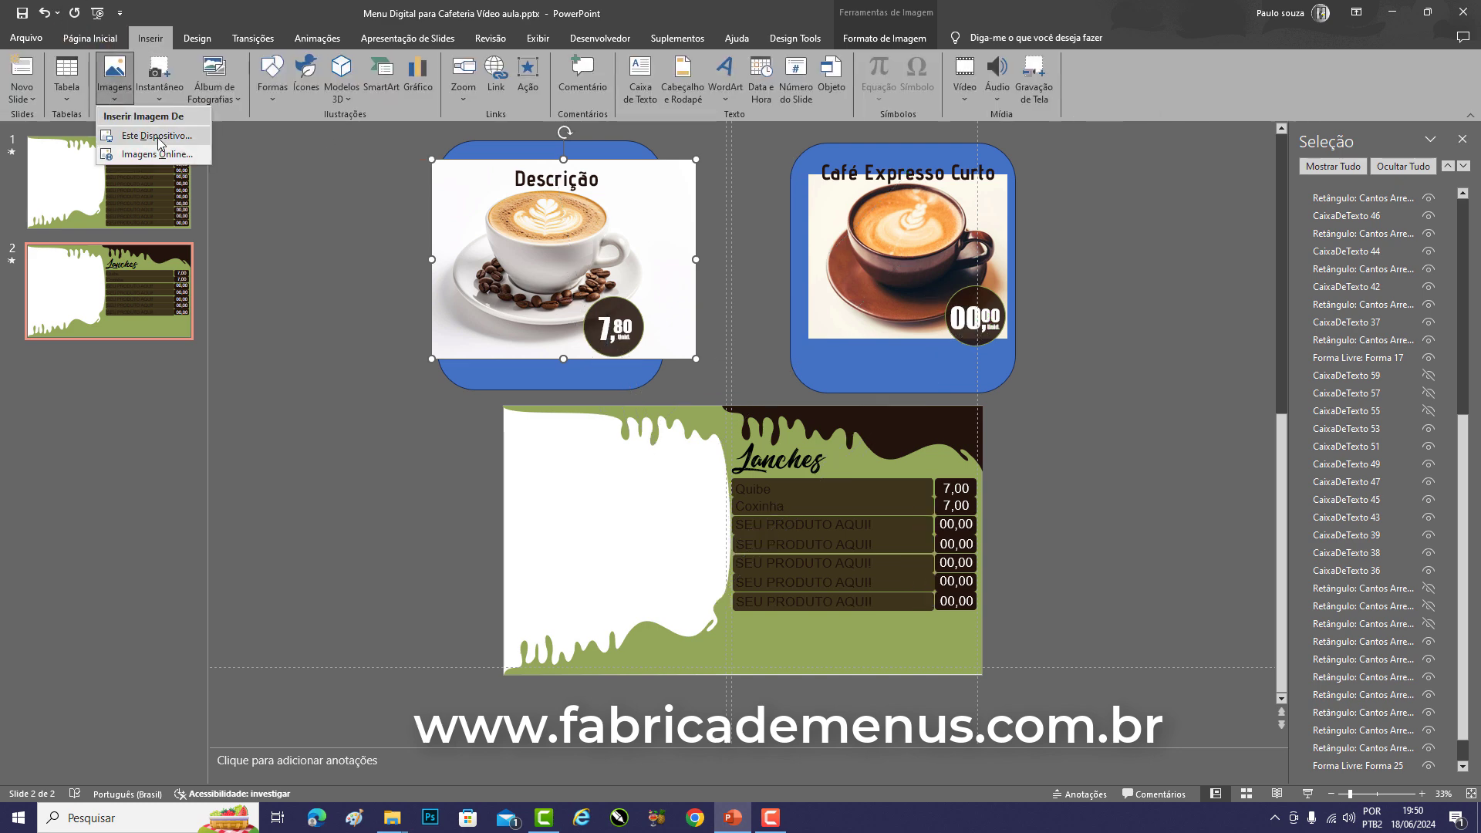
pyautogui.click(159, 139)
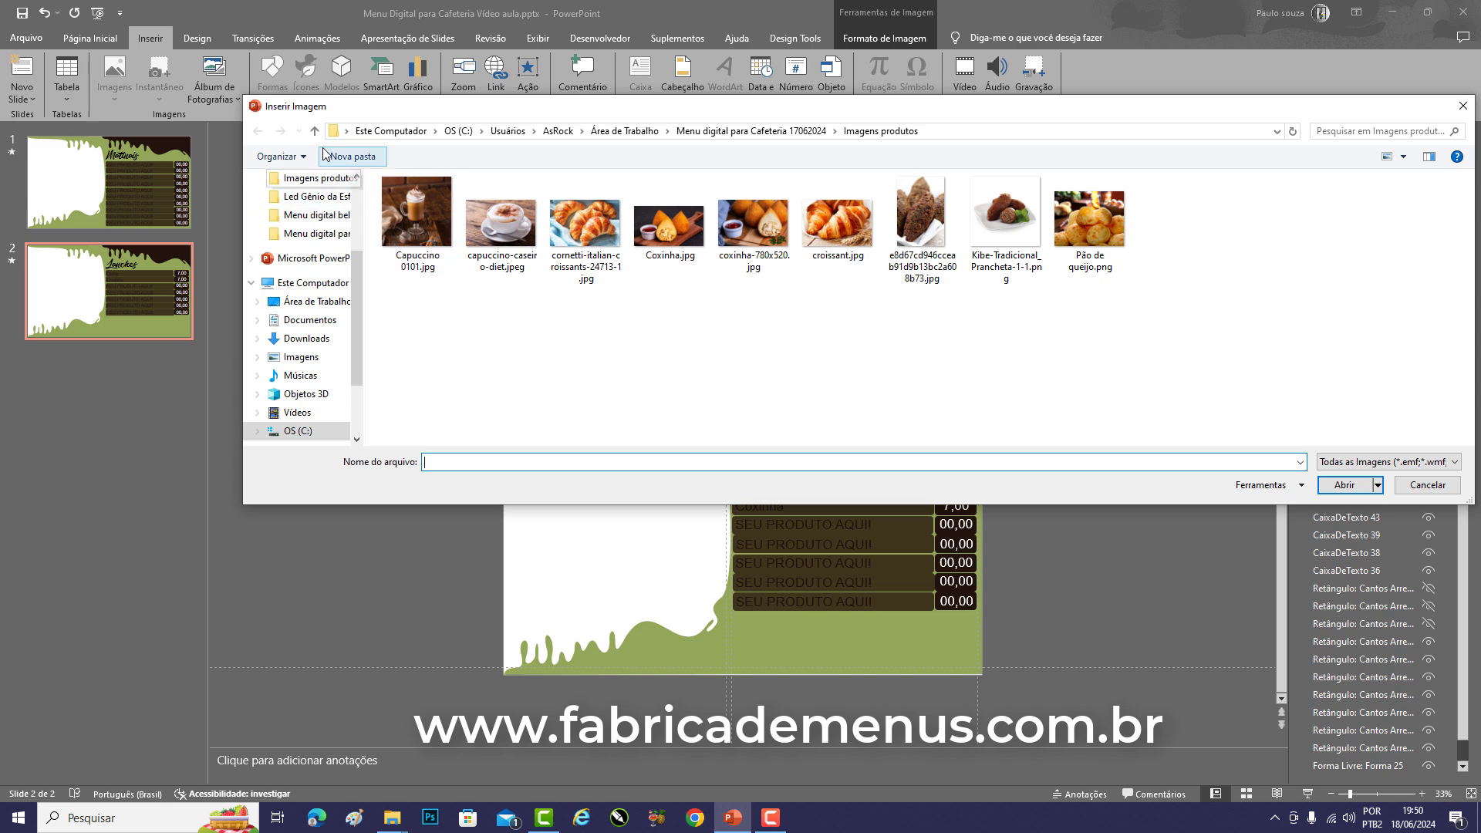
pyautogui.click(314, 130)
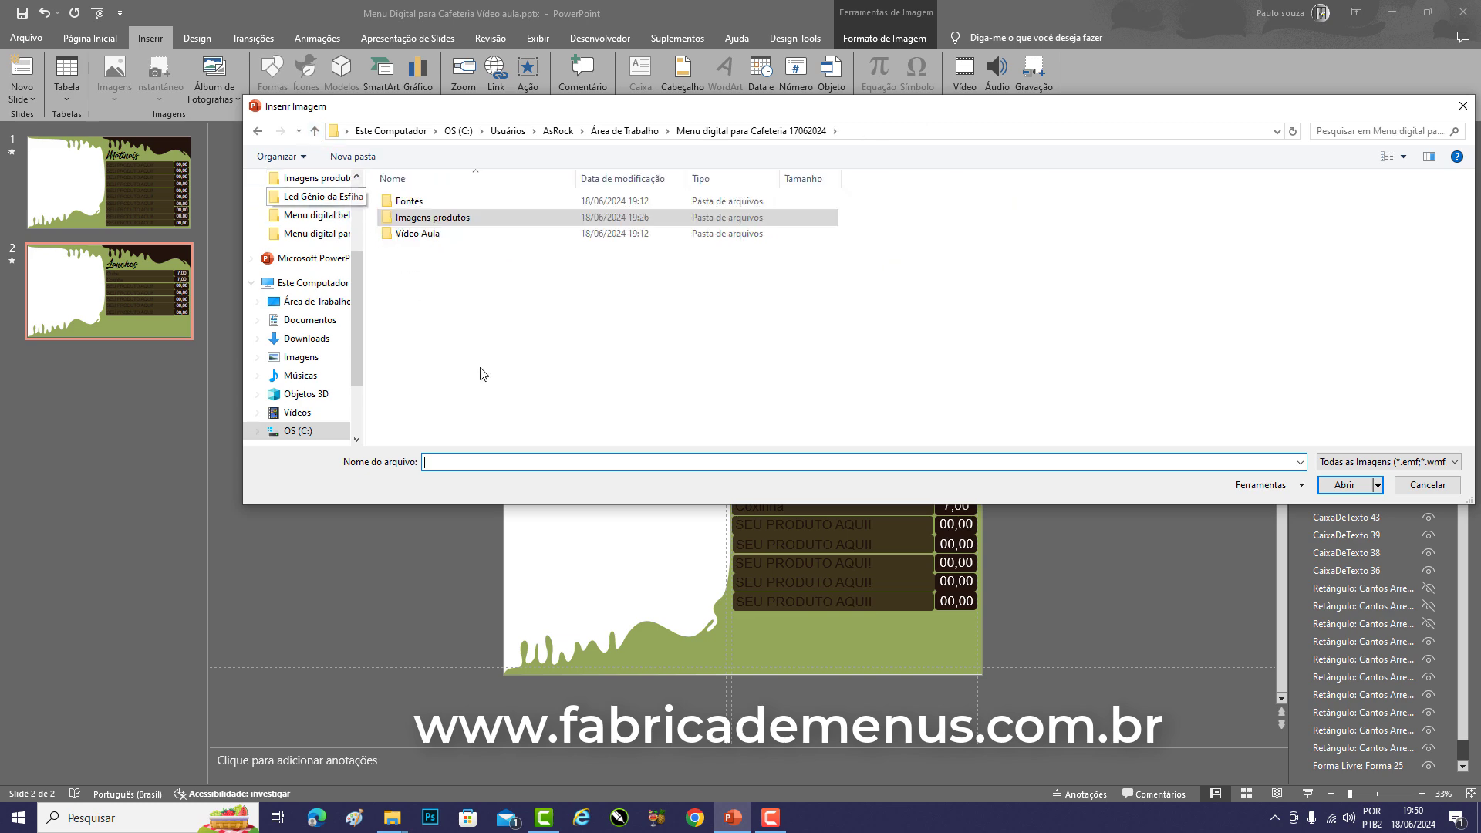
pyautogui.doubleClick(468, 222)
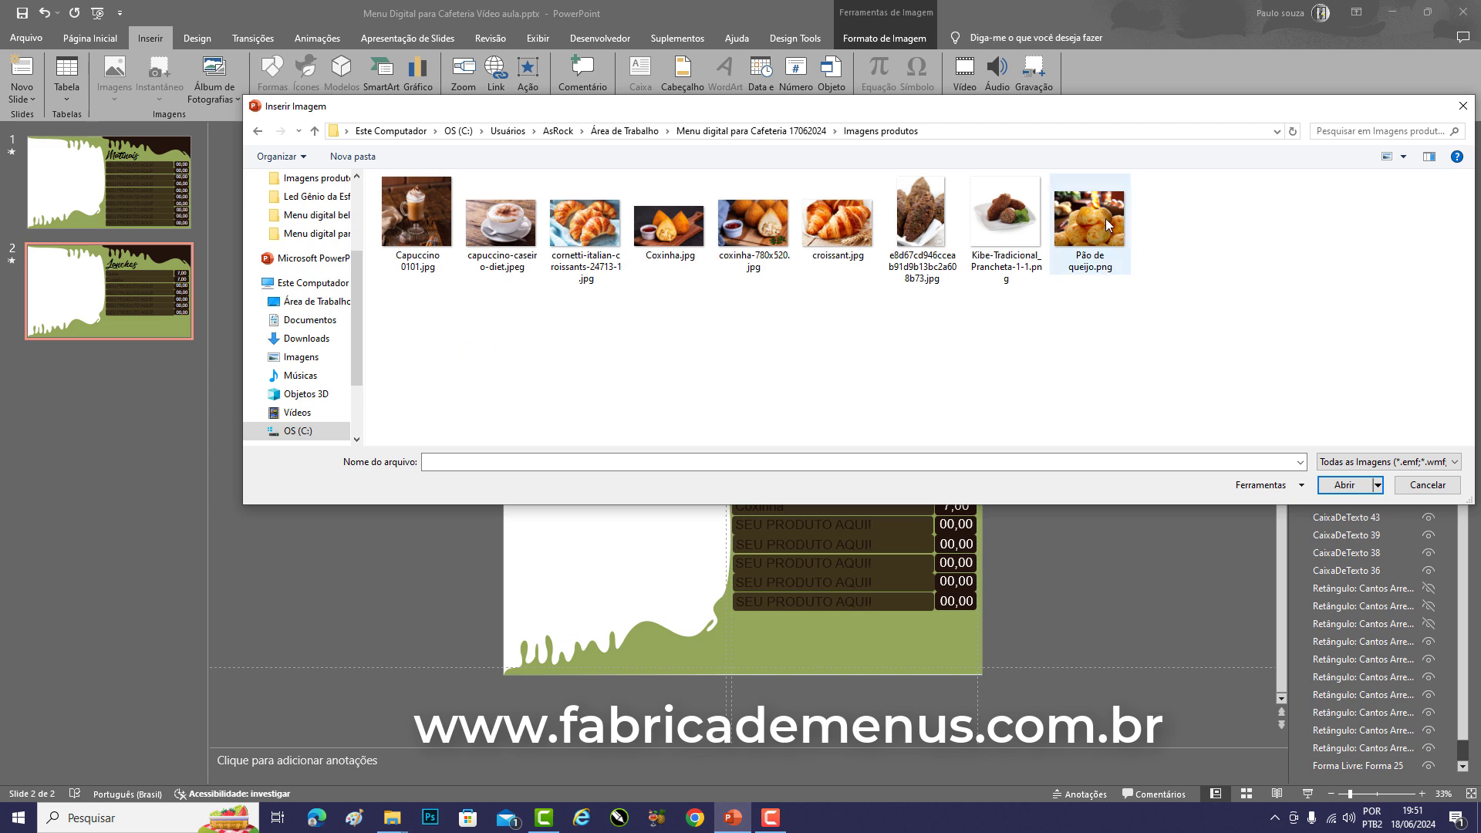
pyautogui.click(1074, 220)
pyautogui.click(1338, 486)
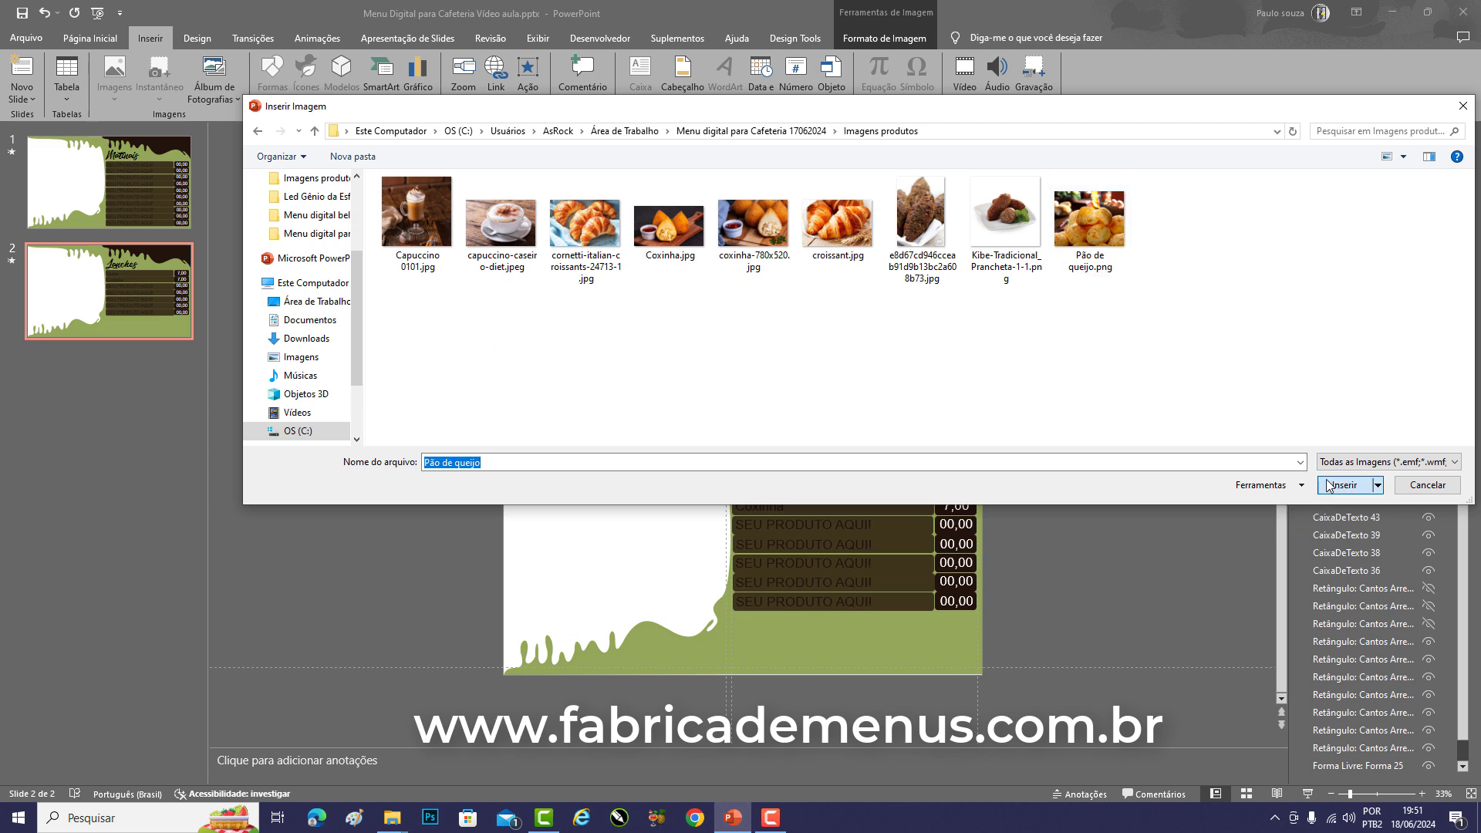
pyautogui.moveTo(787, 480)
pyautogui.mouseDown()
pyautogui.moveTo(791, 419)
pyautogui.moveTo(607, 209)
pyautogui.mouseUp()
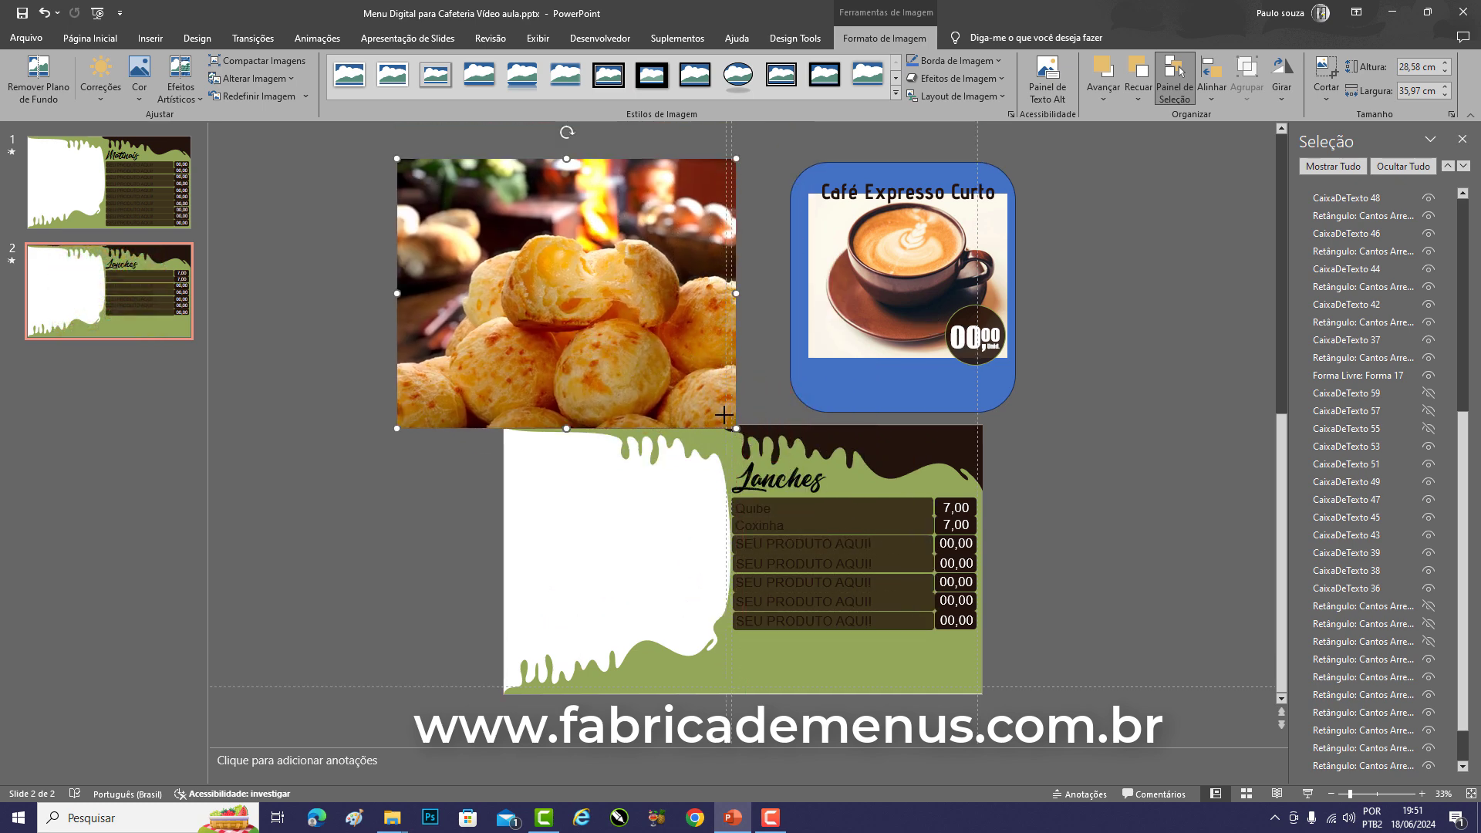
# Shrink the pão de queijo picture, move it left of the cards, and copy it
pyautogui.moveTo(735, 428); pyautogui.dragTo(648, 358)
pyautogui.moveTo(568, 281)
pyautogui.mouseDown()
pyautogui.moveTo(314, 351)
pyautogui.moveTo(358, 325)
pyautogui.mouseUp()
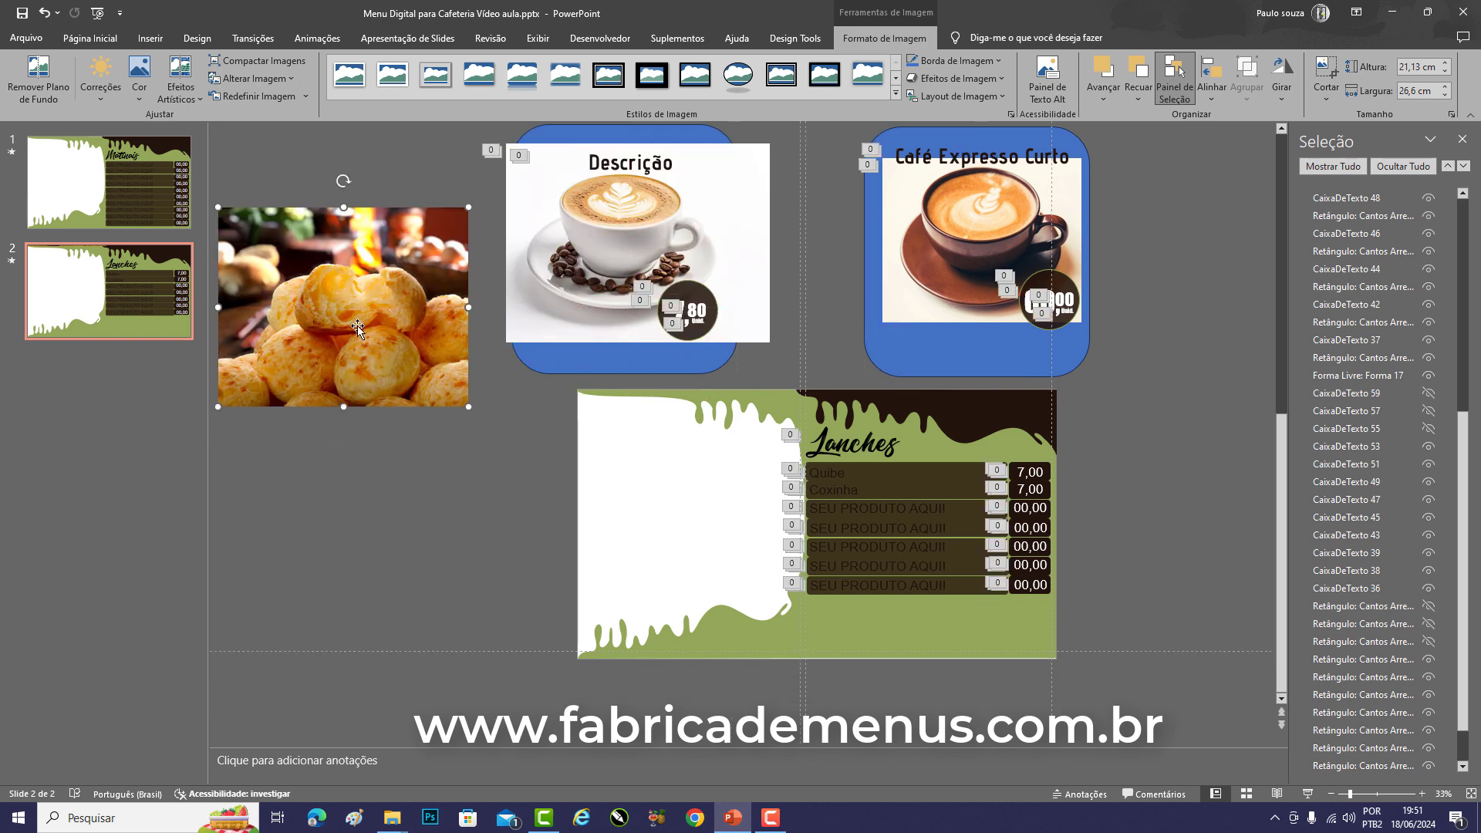
pyautogui.rightClick(400, 317)
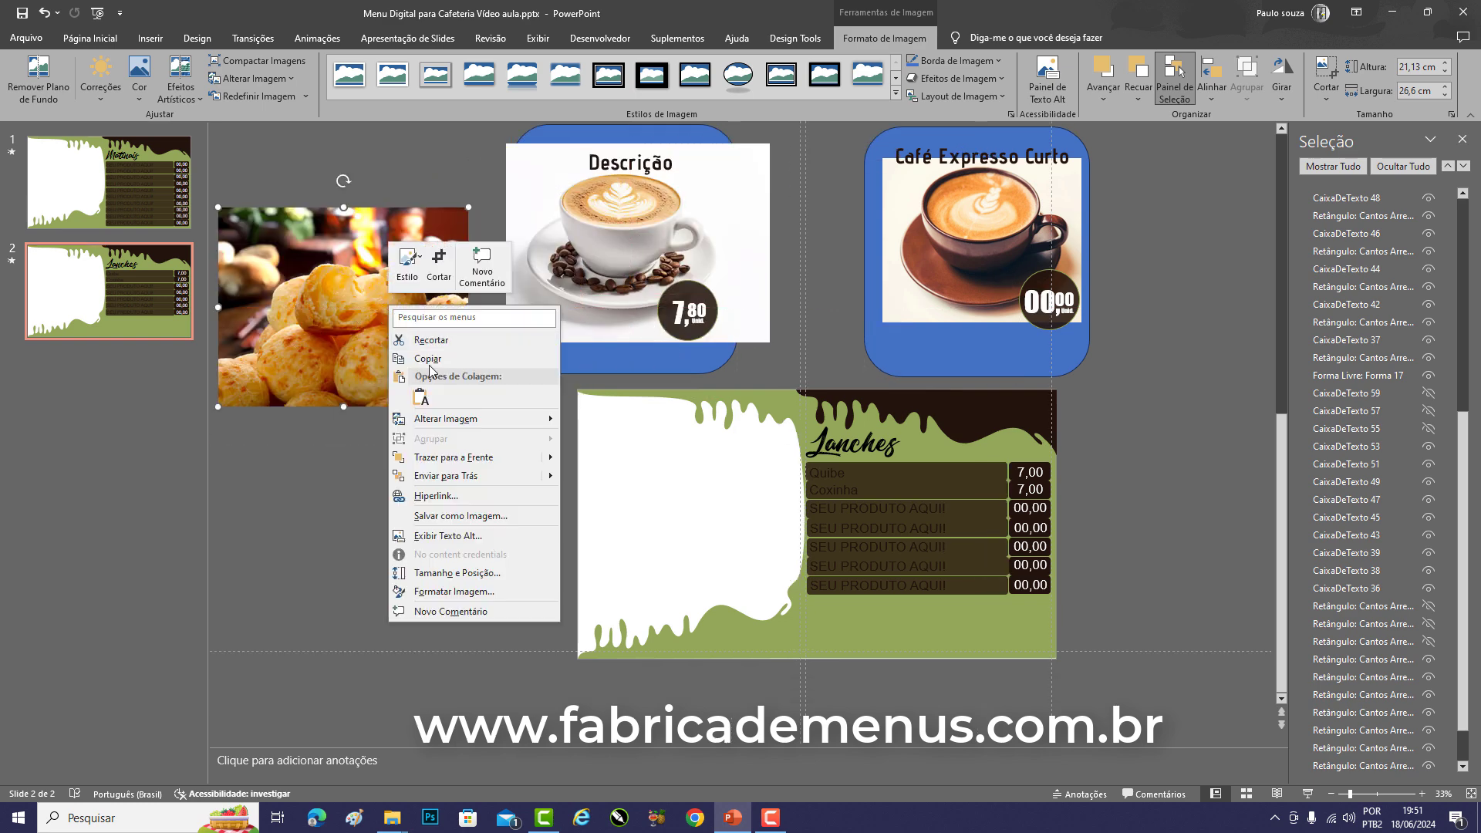
pyautogui.press('Escape')
# Replace the Descrição card's coffee photo with the copied pão de queijo picture, enlarged to fill the card
pyautogui.click(526, 224)
pyautogui.rightClick(526, 223)
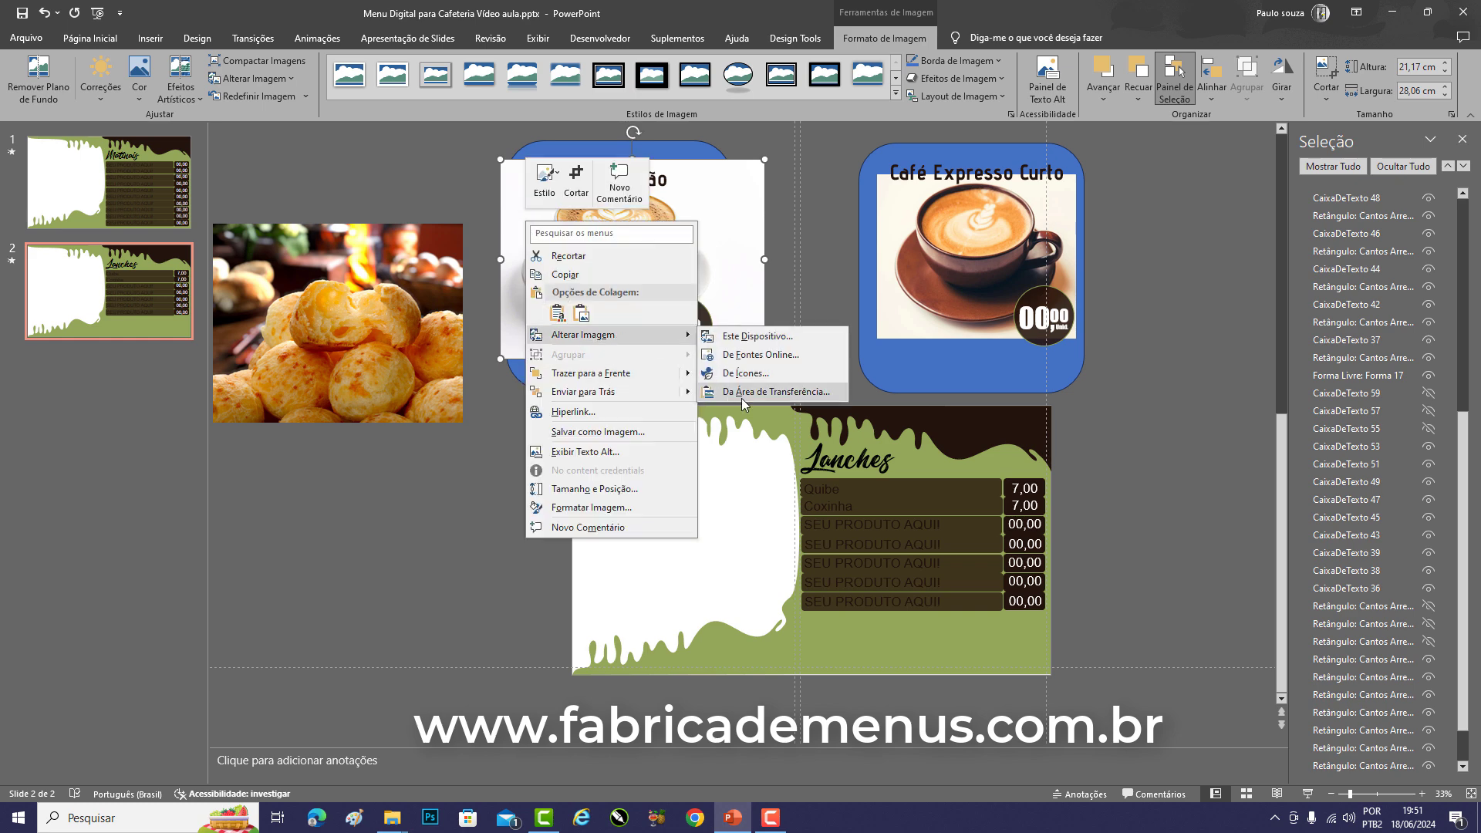
pyautogui.click(742, 394)
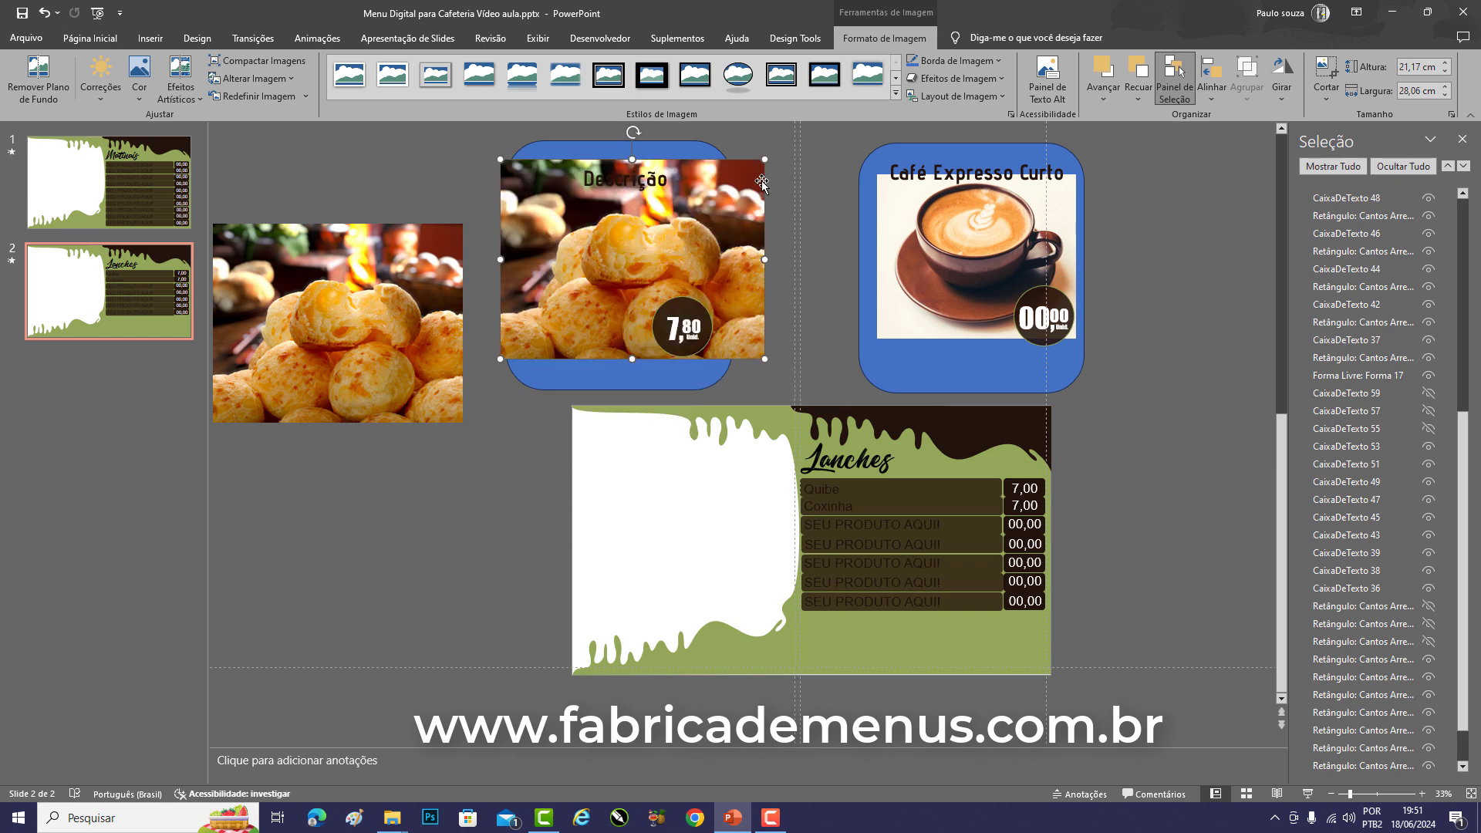
pyautogui.moveTo(766, 156); pyautogui.dragTo(780, 142)
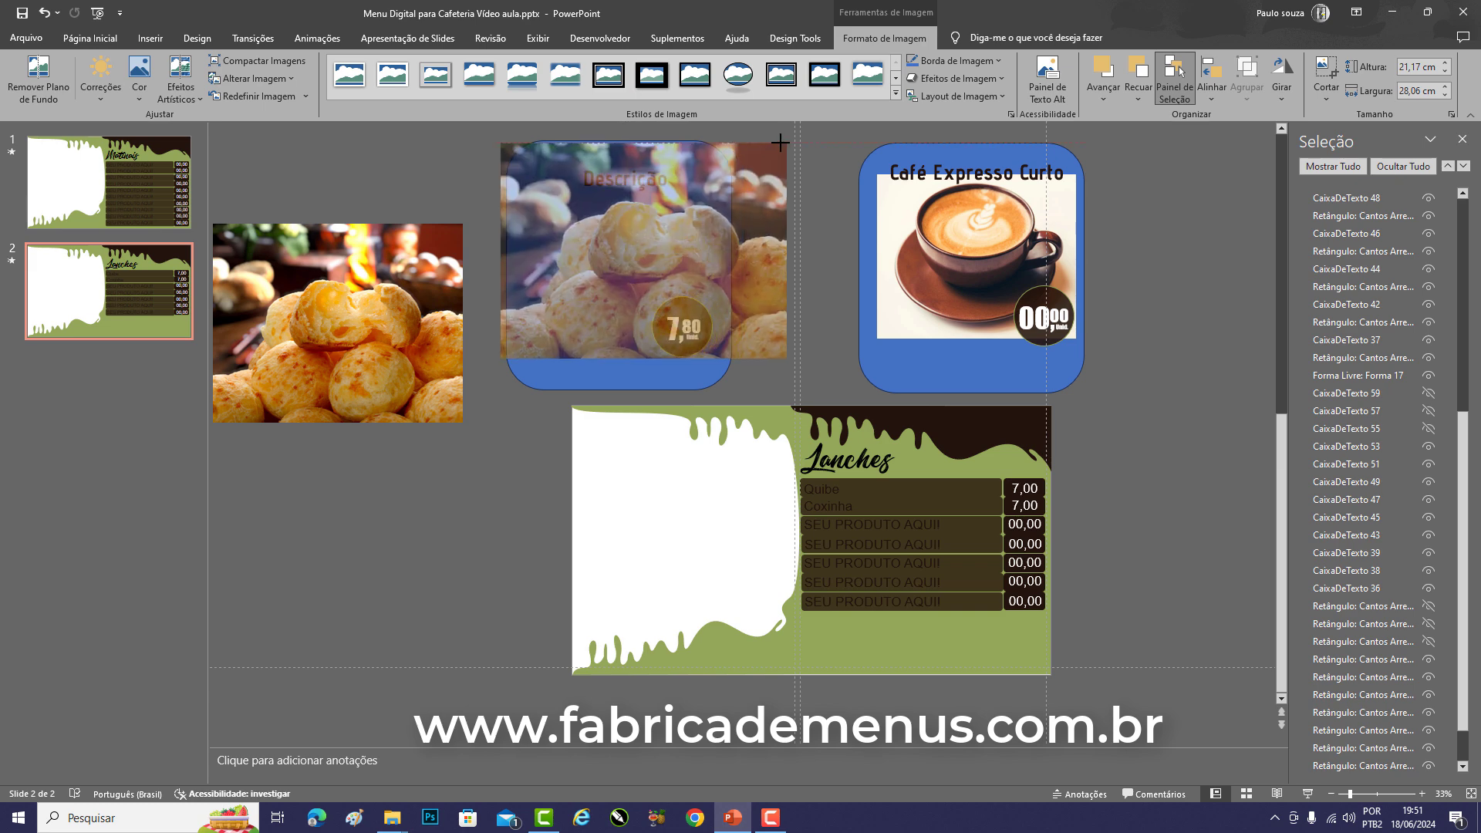
pyautogui.moveTo(502, 376); pyautogui.dragTo(464, 407)
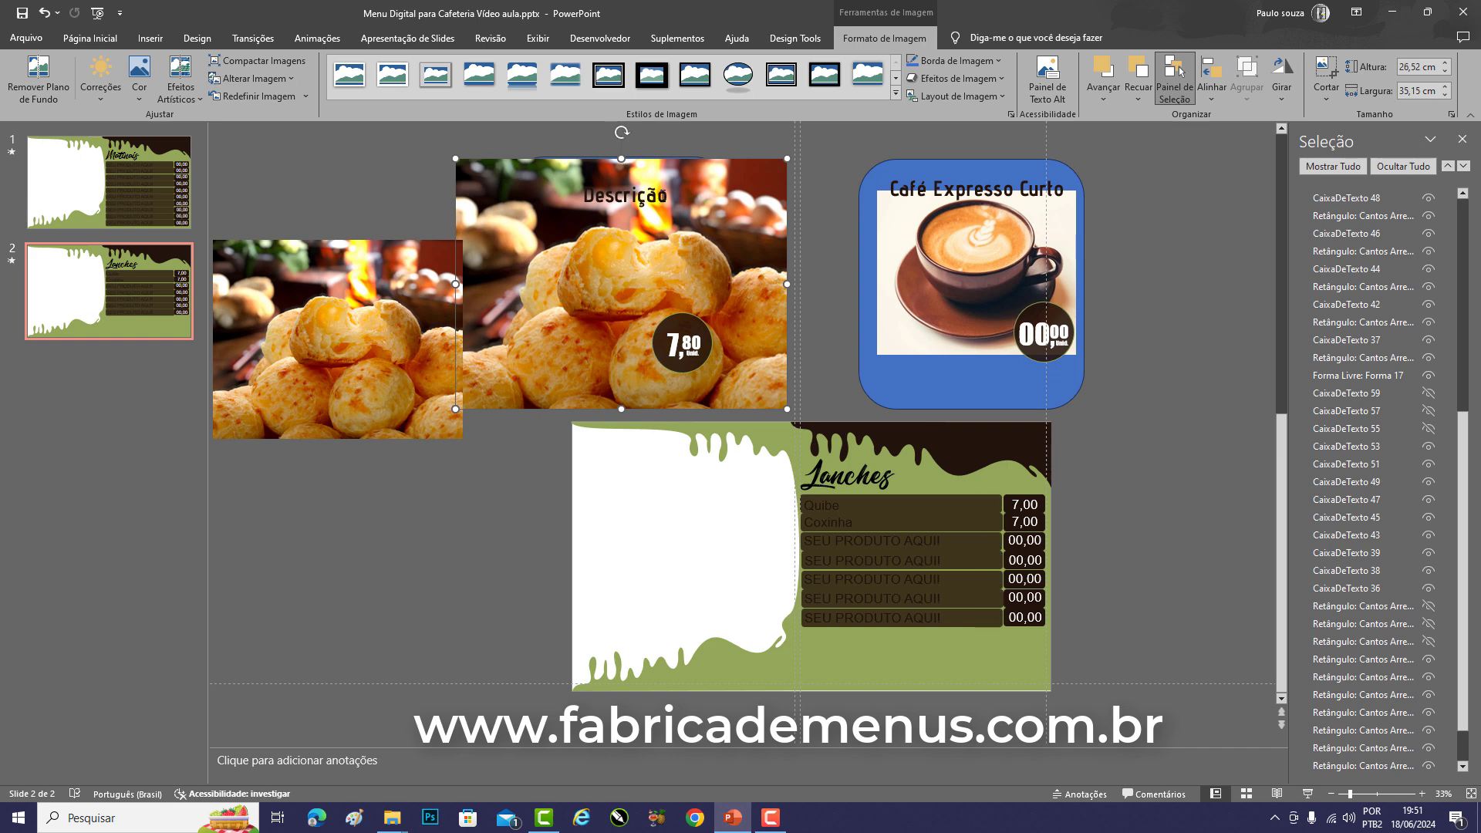
pyautogui.click(673, 195)
pyautogui.scroll(-1, 674, 195)
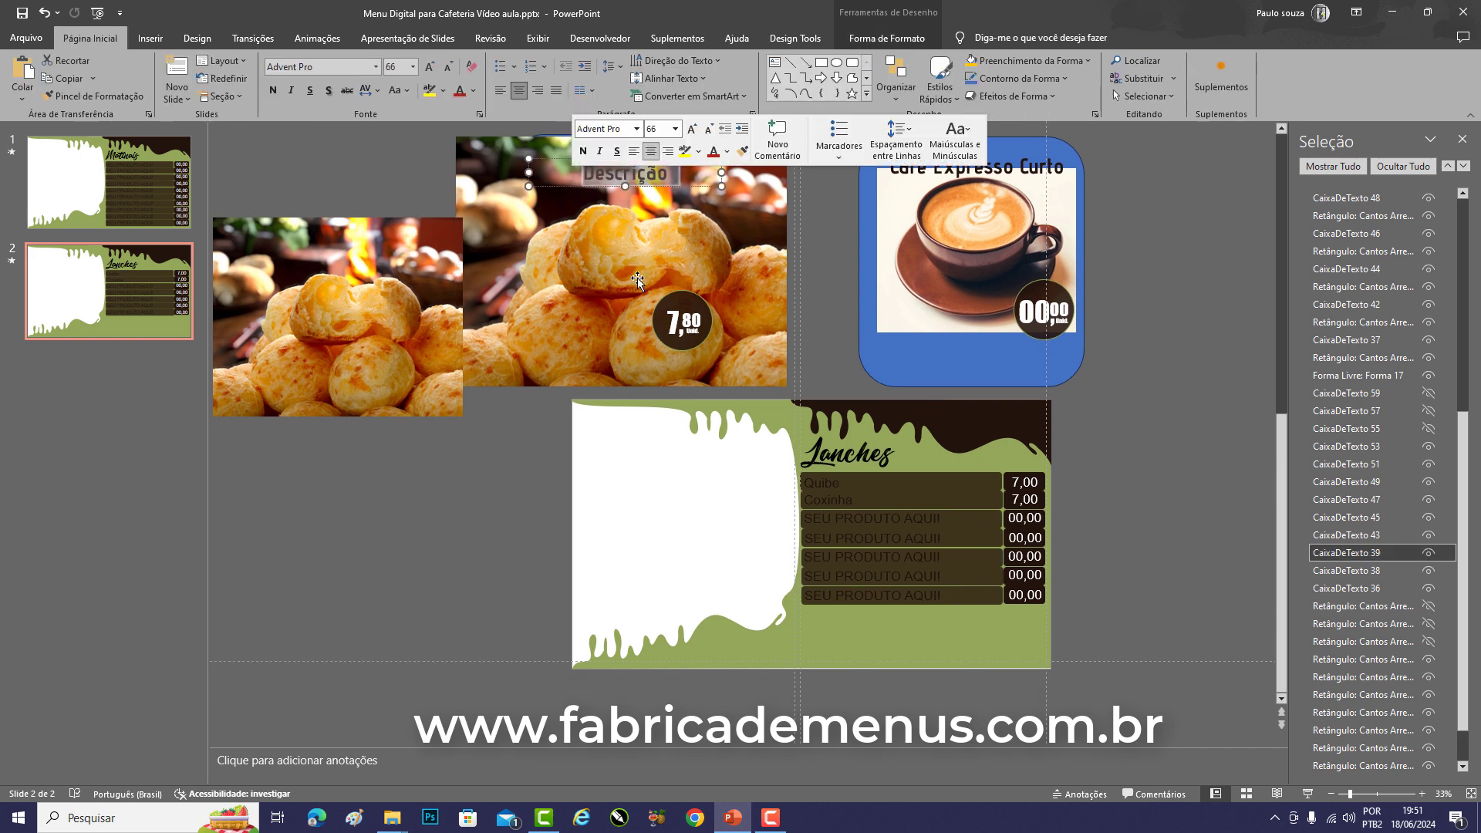
# Make the Descrição title white and retype it as 'Pão de Queijo'
pyautogui.click(475, 91)
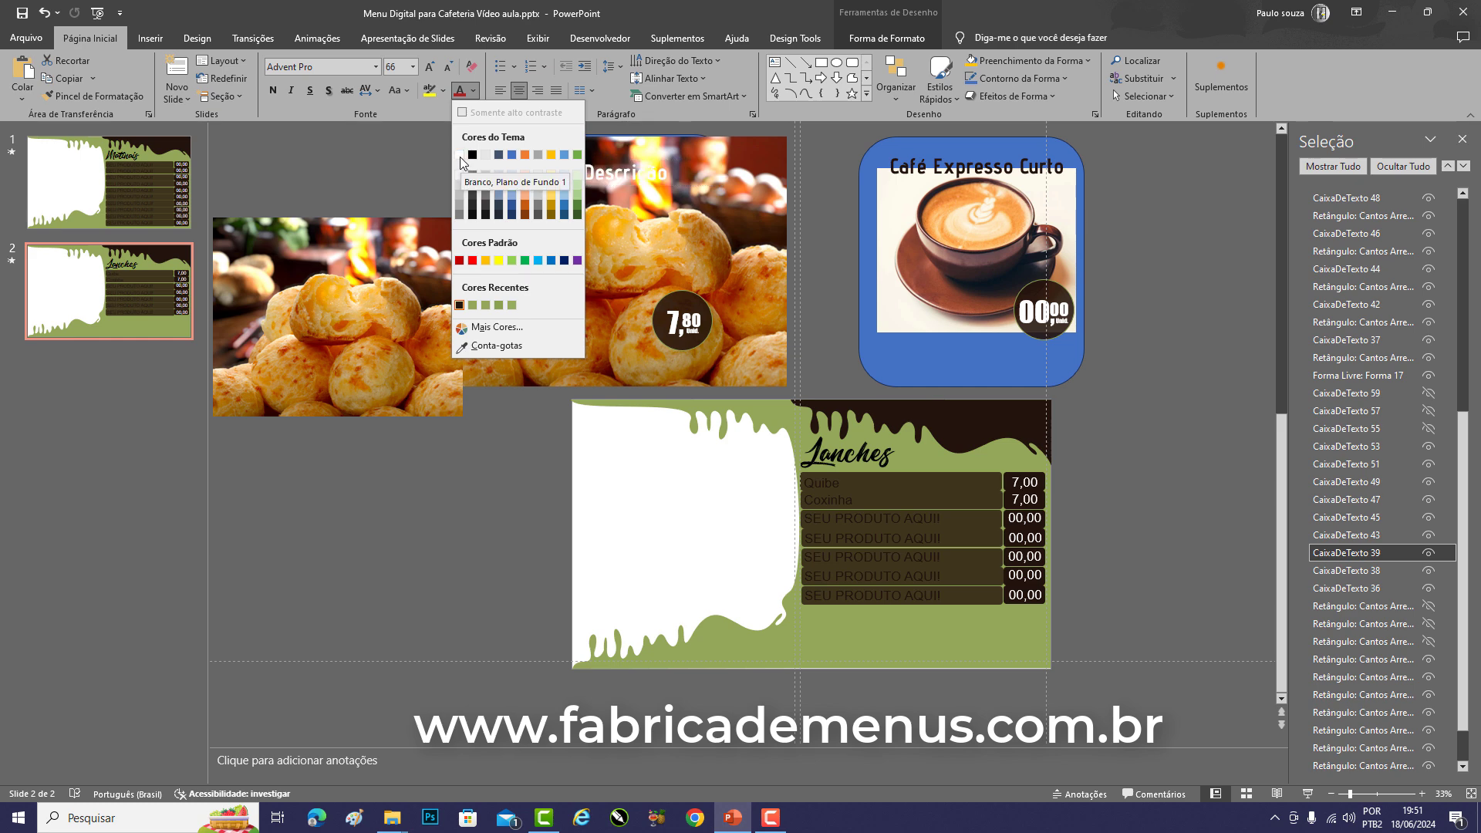
pyautogui.click(461, 156)
pyautogui.click(337, 156)
pyautogui.scroll(-1, 337, 155)
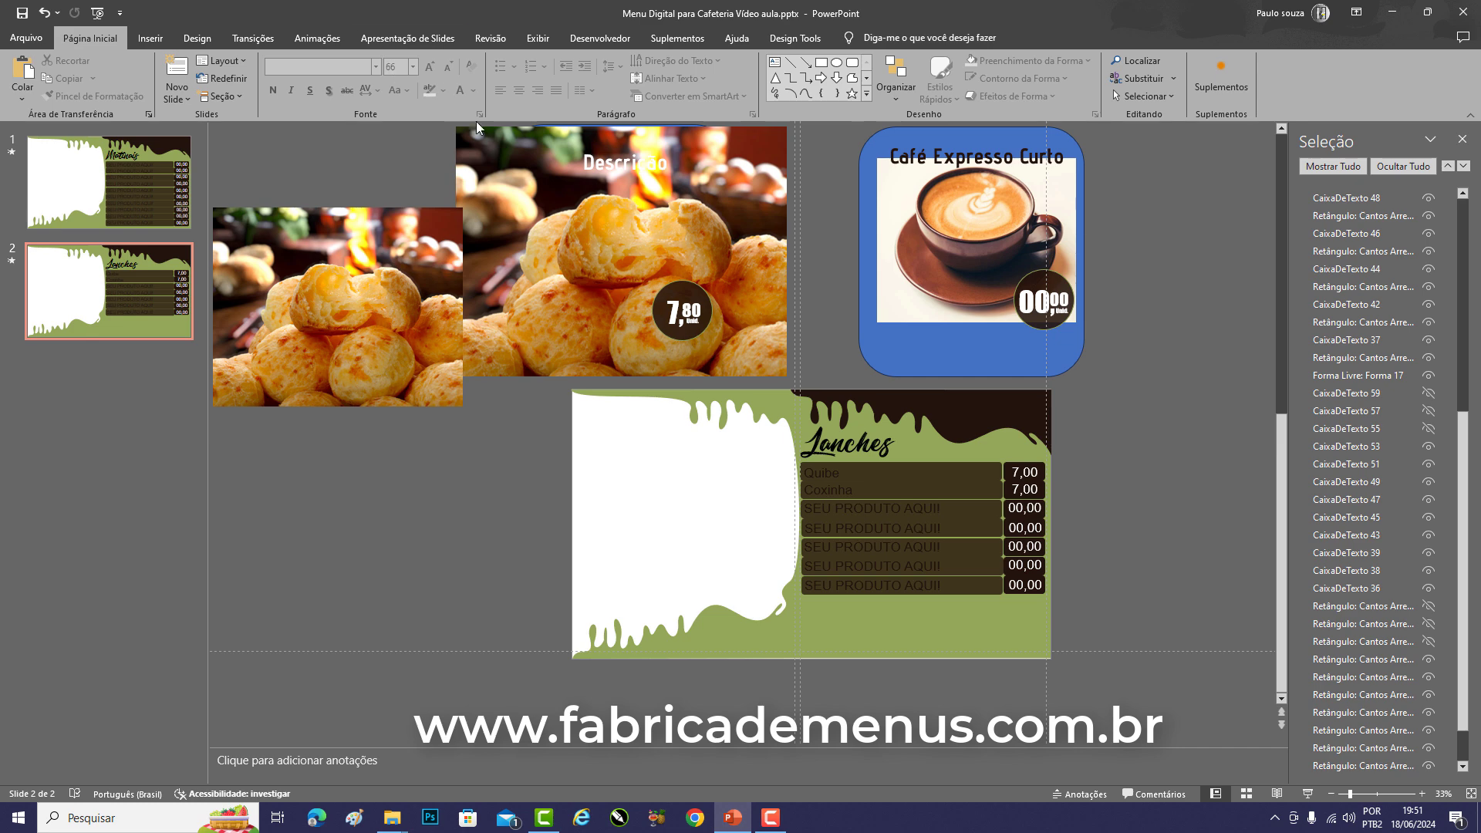
pyautogui.scroll(1, 664, 172)
pyautogui.click(665, 172)
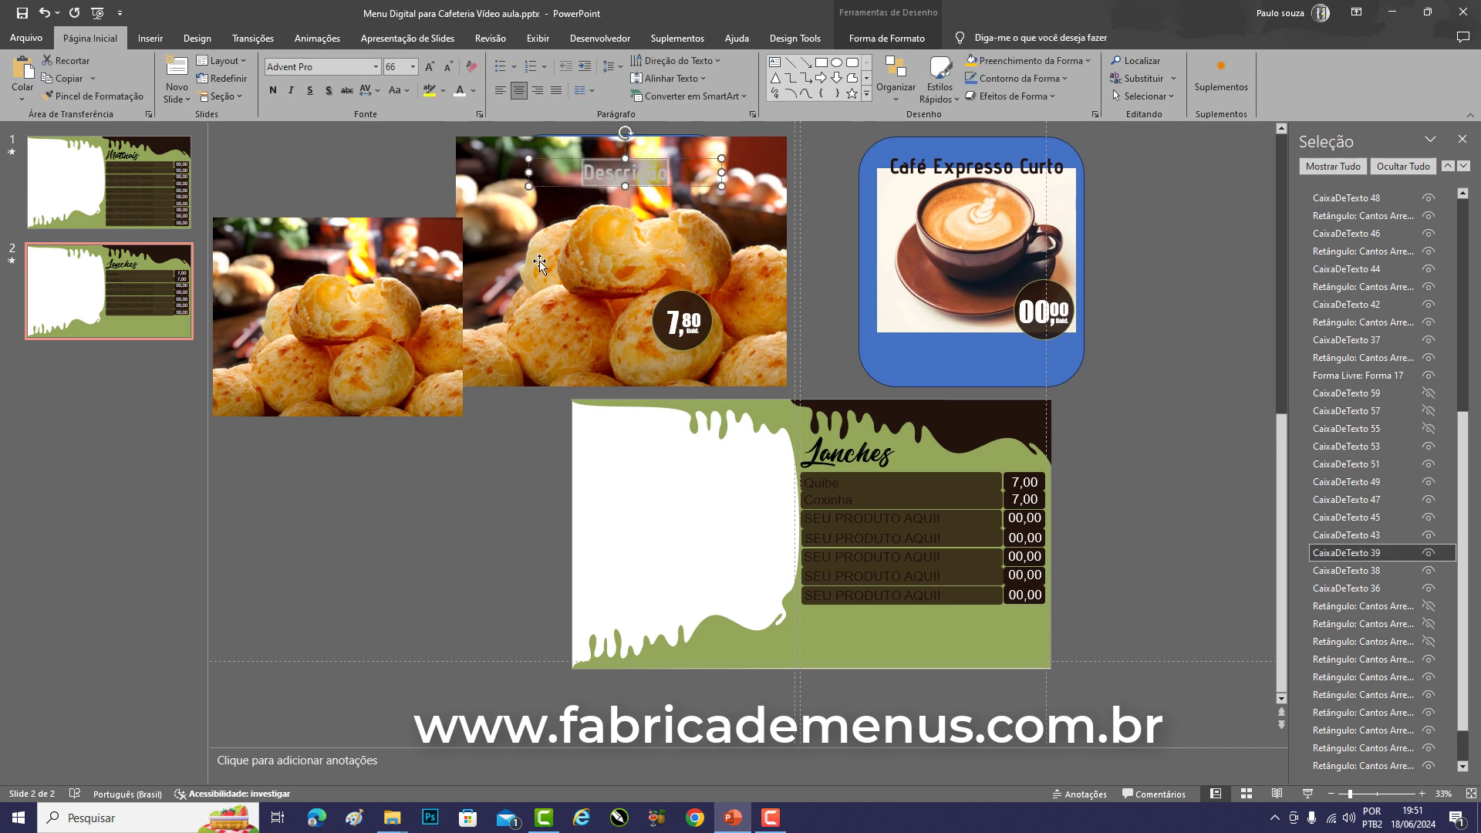
pyautogui.write('P')
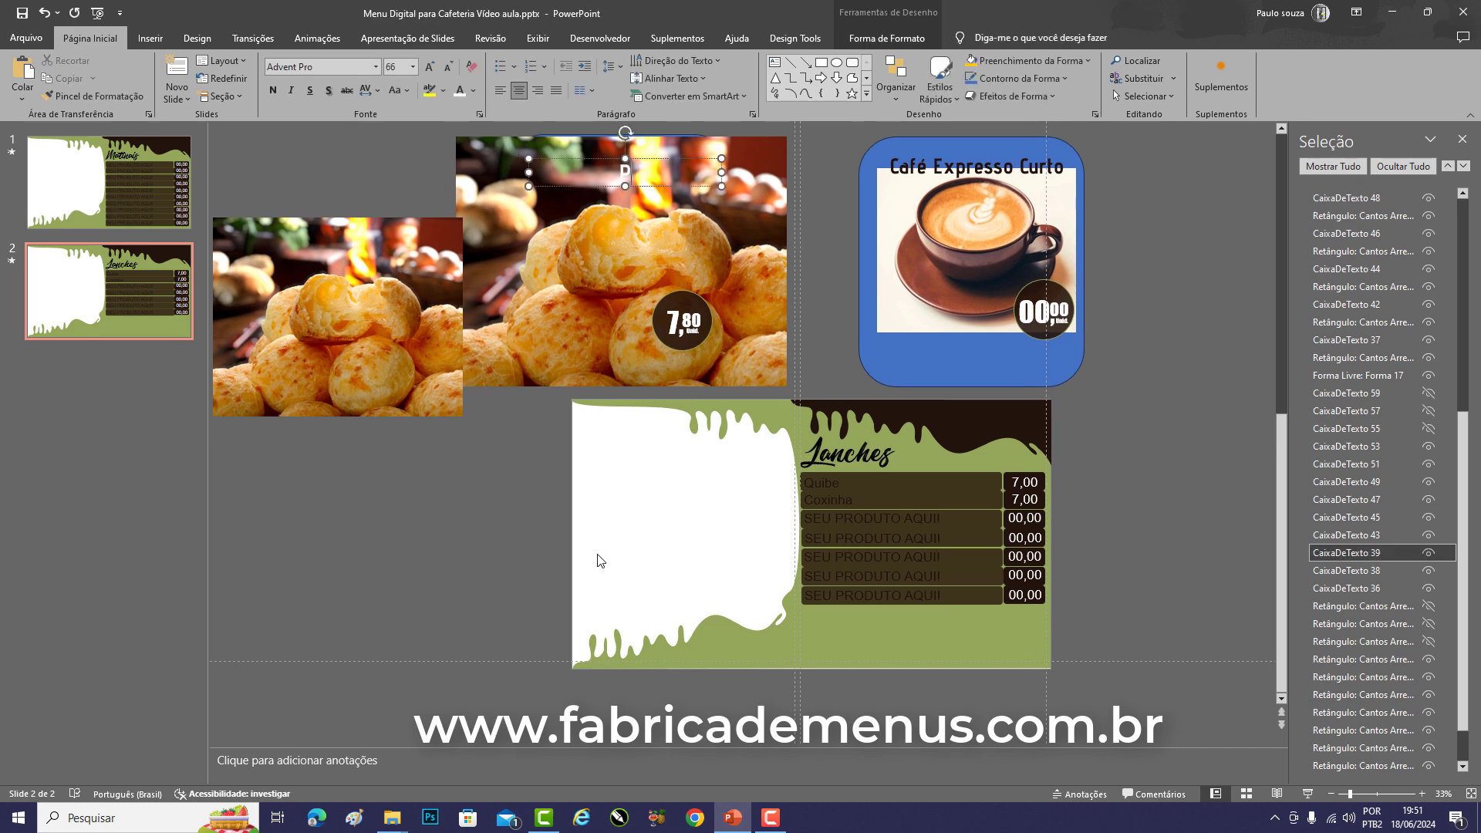
pyautogui.write('ão de ')
pyautogui.write('Queij')
pyautogui.write('o')
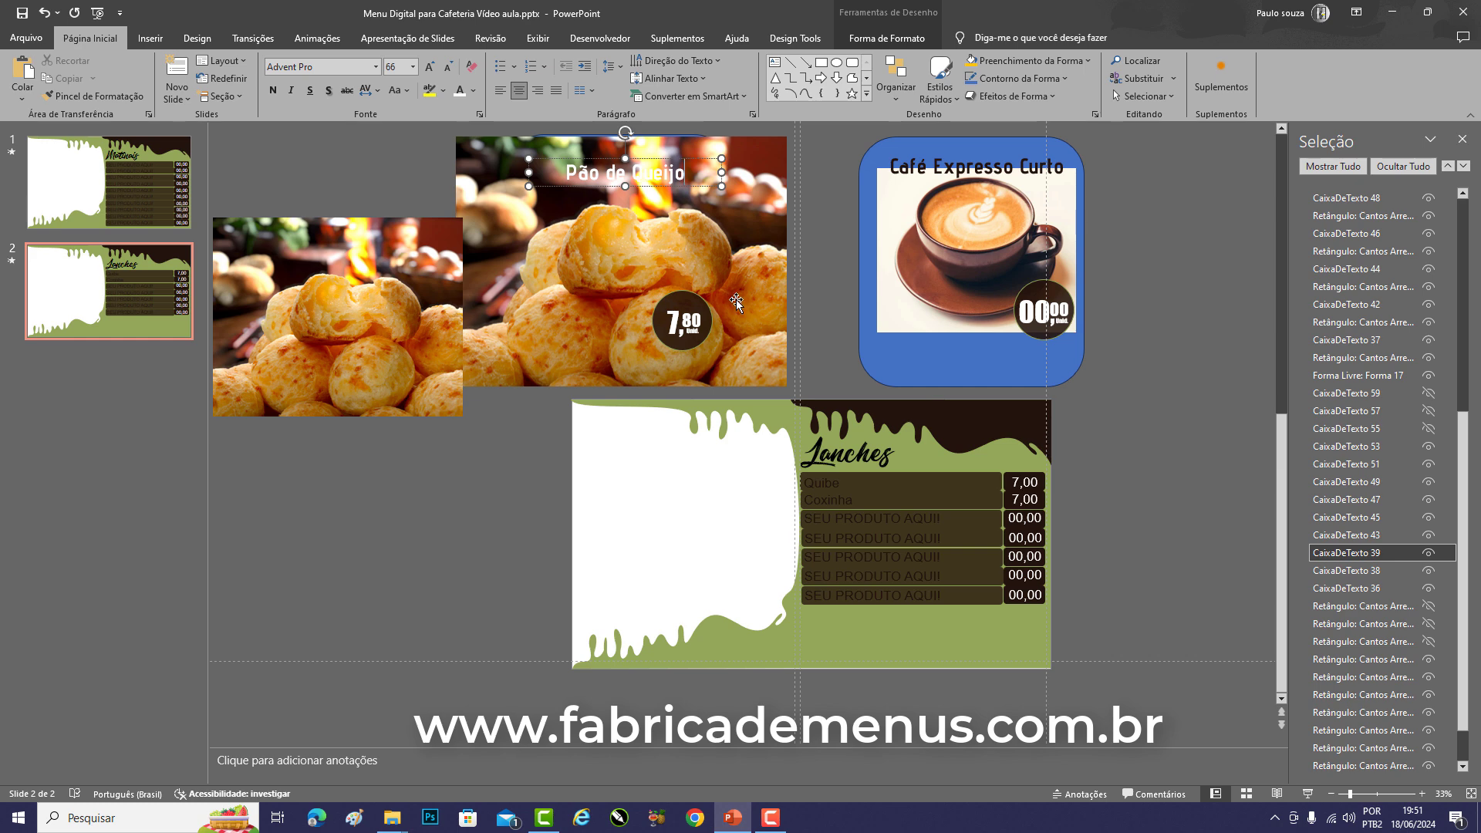
# Change the card's price badge from 7,80 to 5,00
pyautogui.click(675, 322)
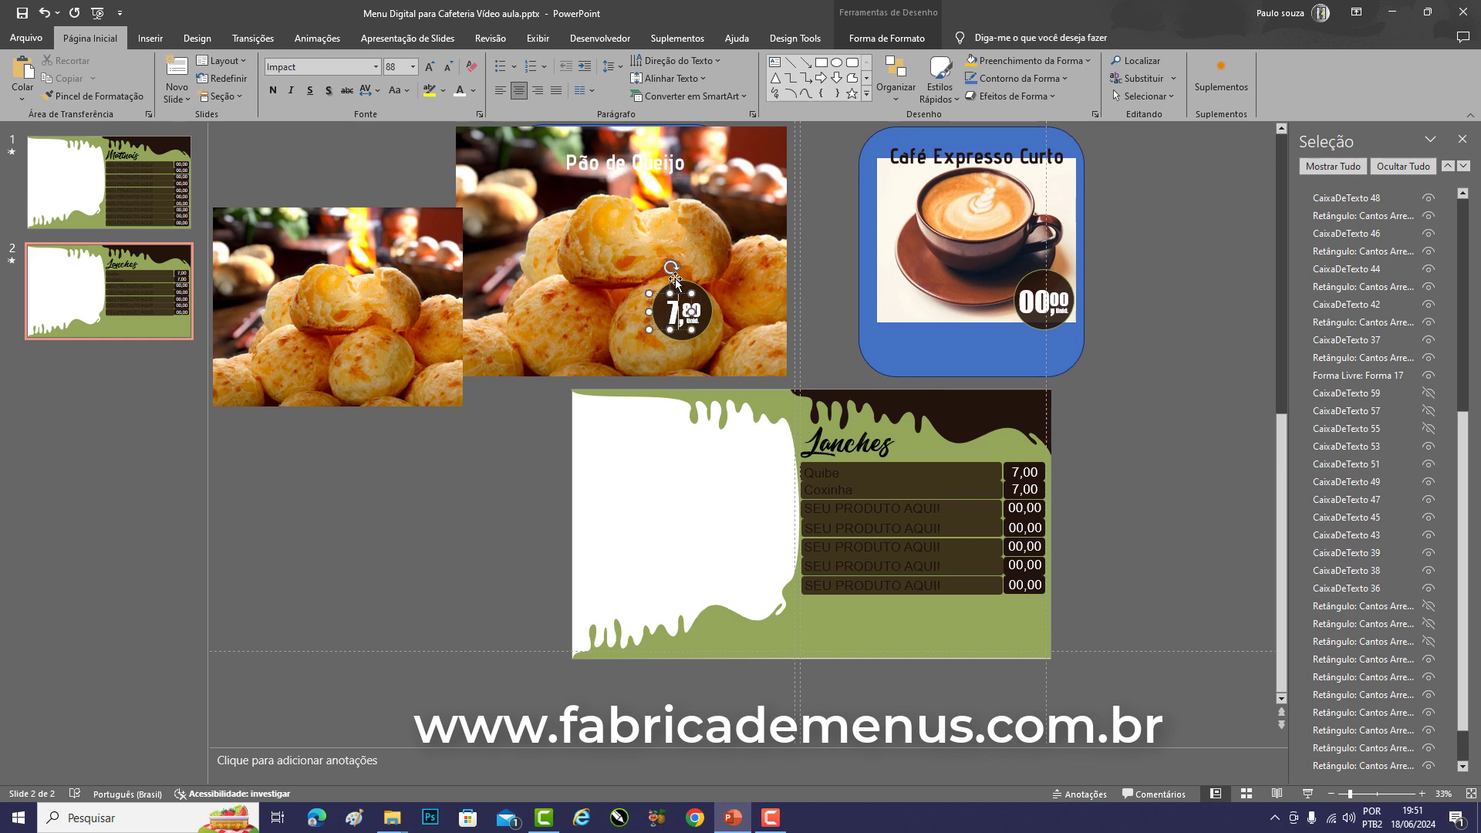
pyautogui.write('5')
pyautogui.click(692, 308)
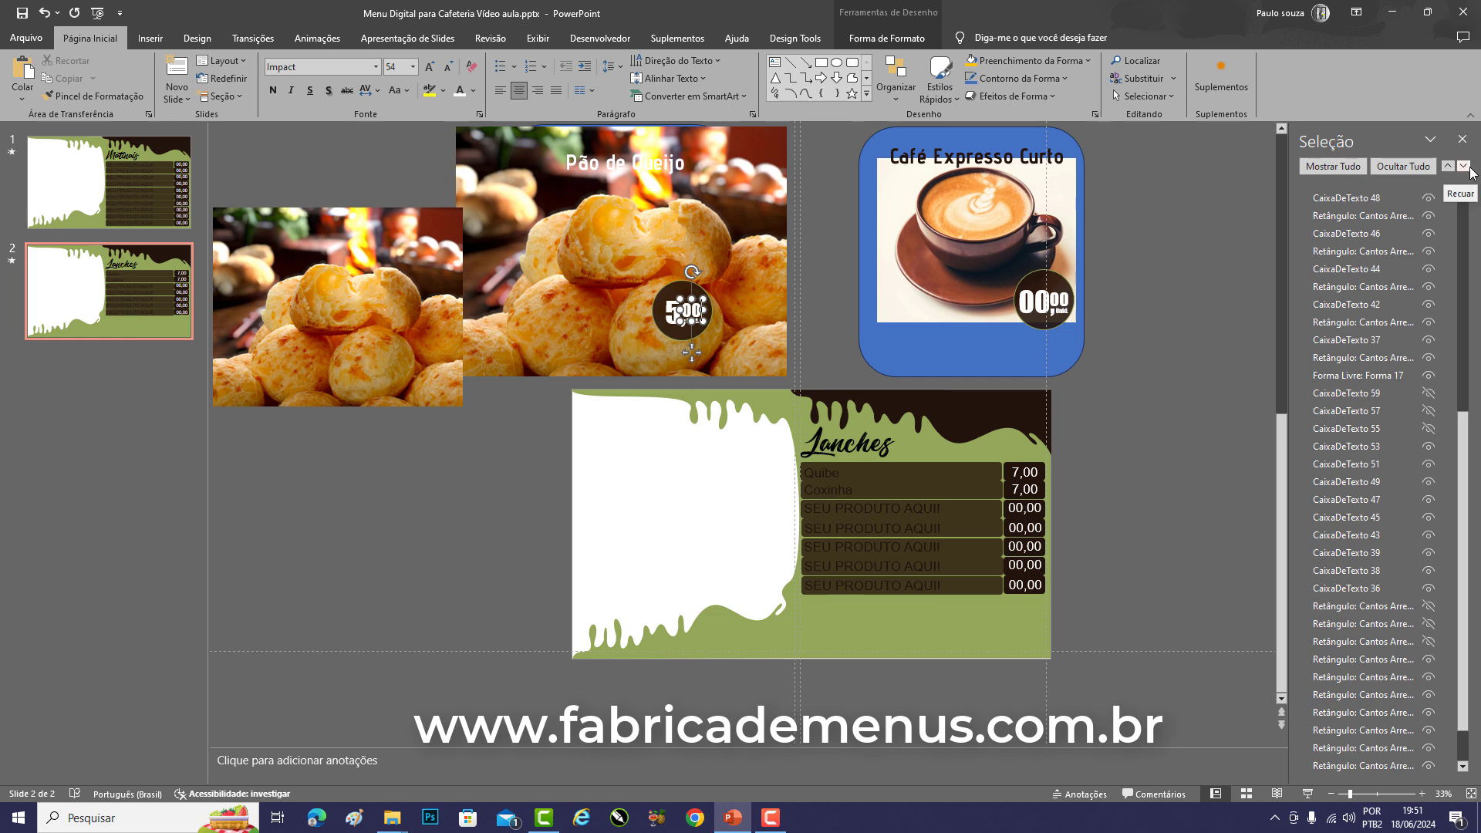
pyautogui.click(1462, 139)
# Open the Selection pane listing every object on the Lanches slide
pyautogui.click(572, 450)
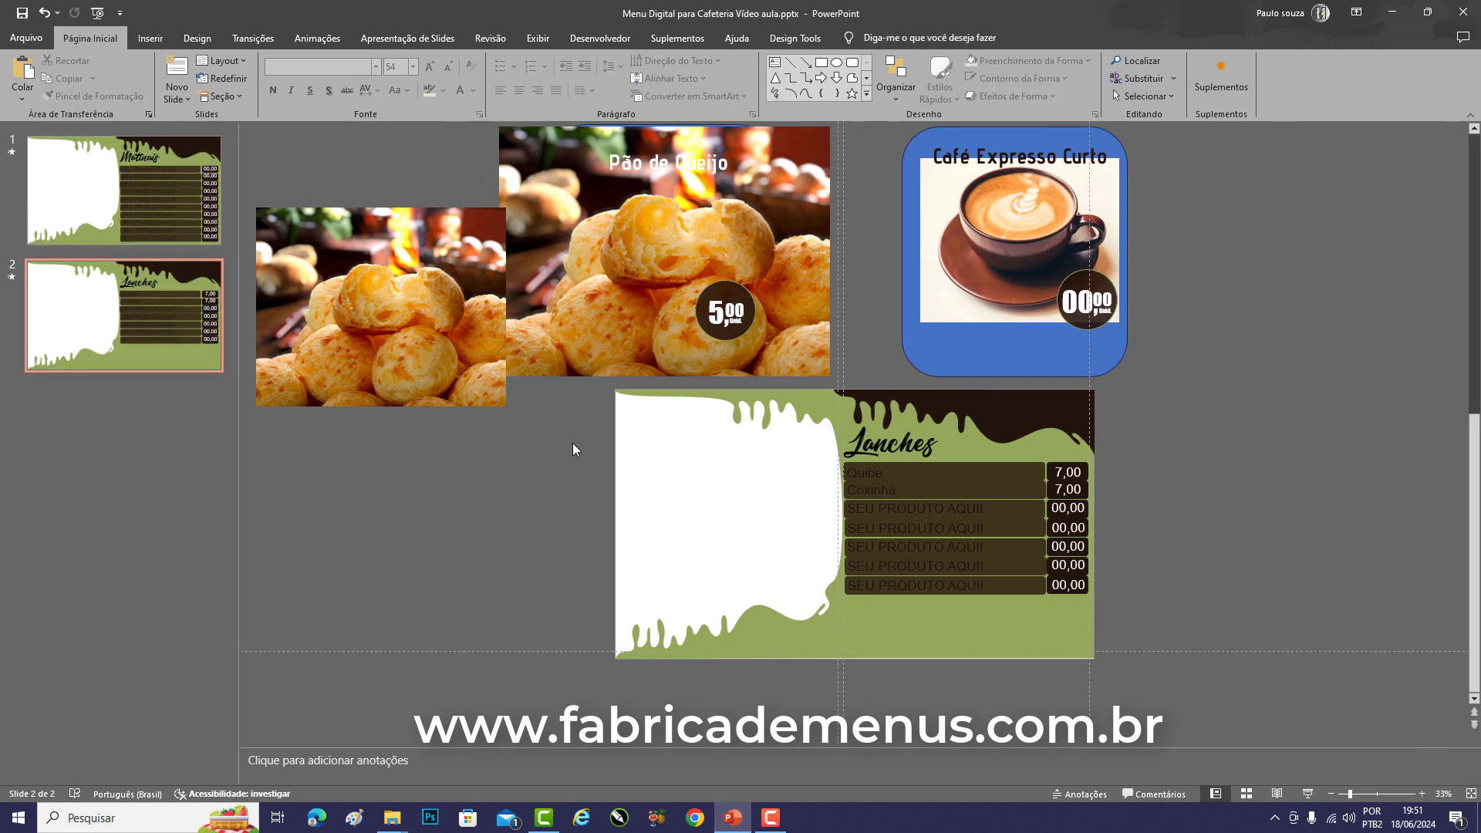
pyautogui.click(737, 323)
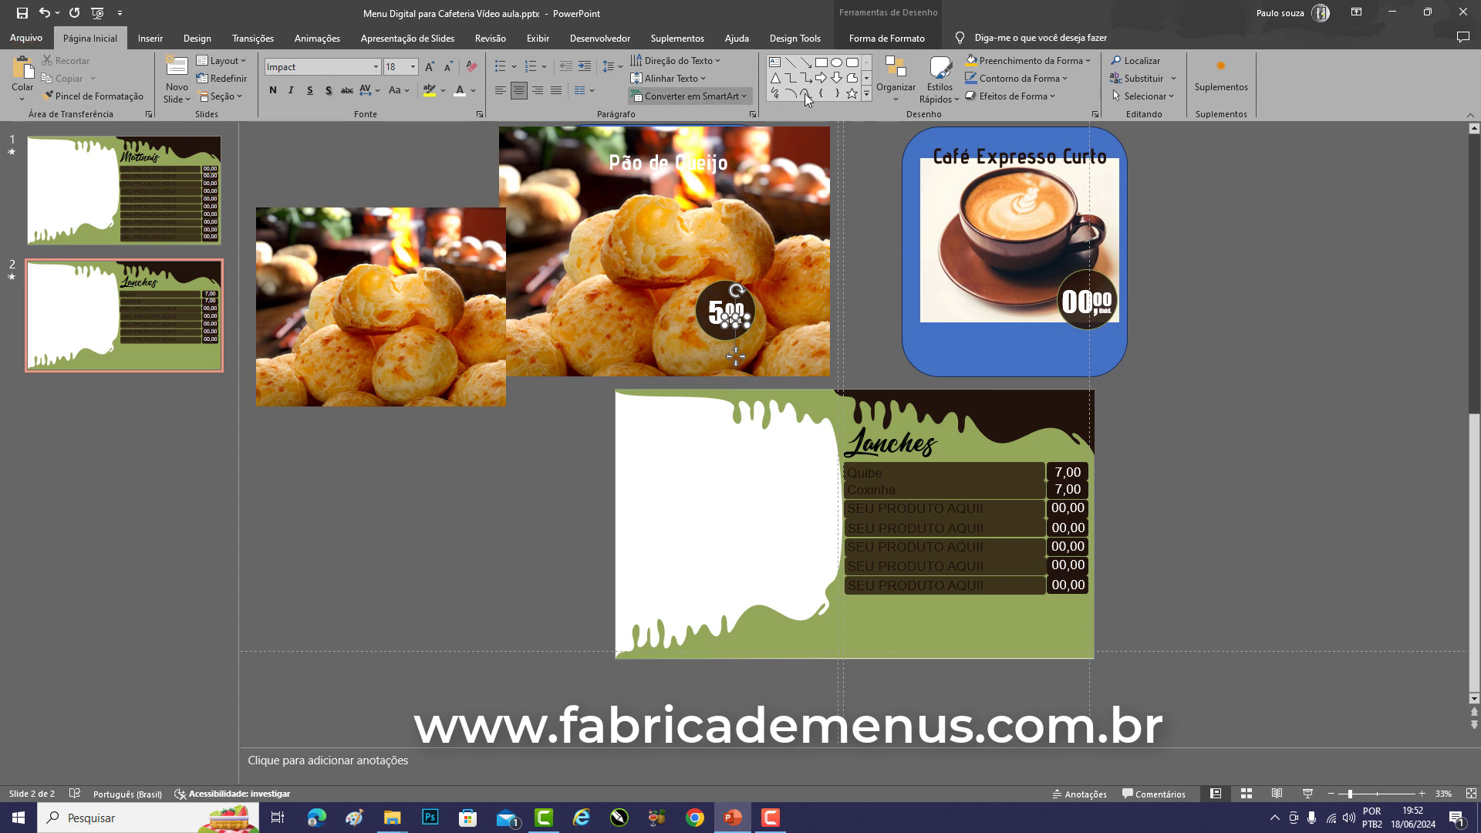
pyautogui.click(1143, 96)
pyautogui.click(1165, 154)
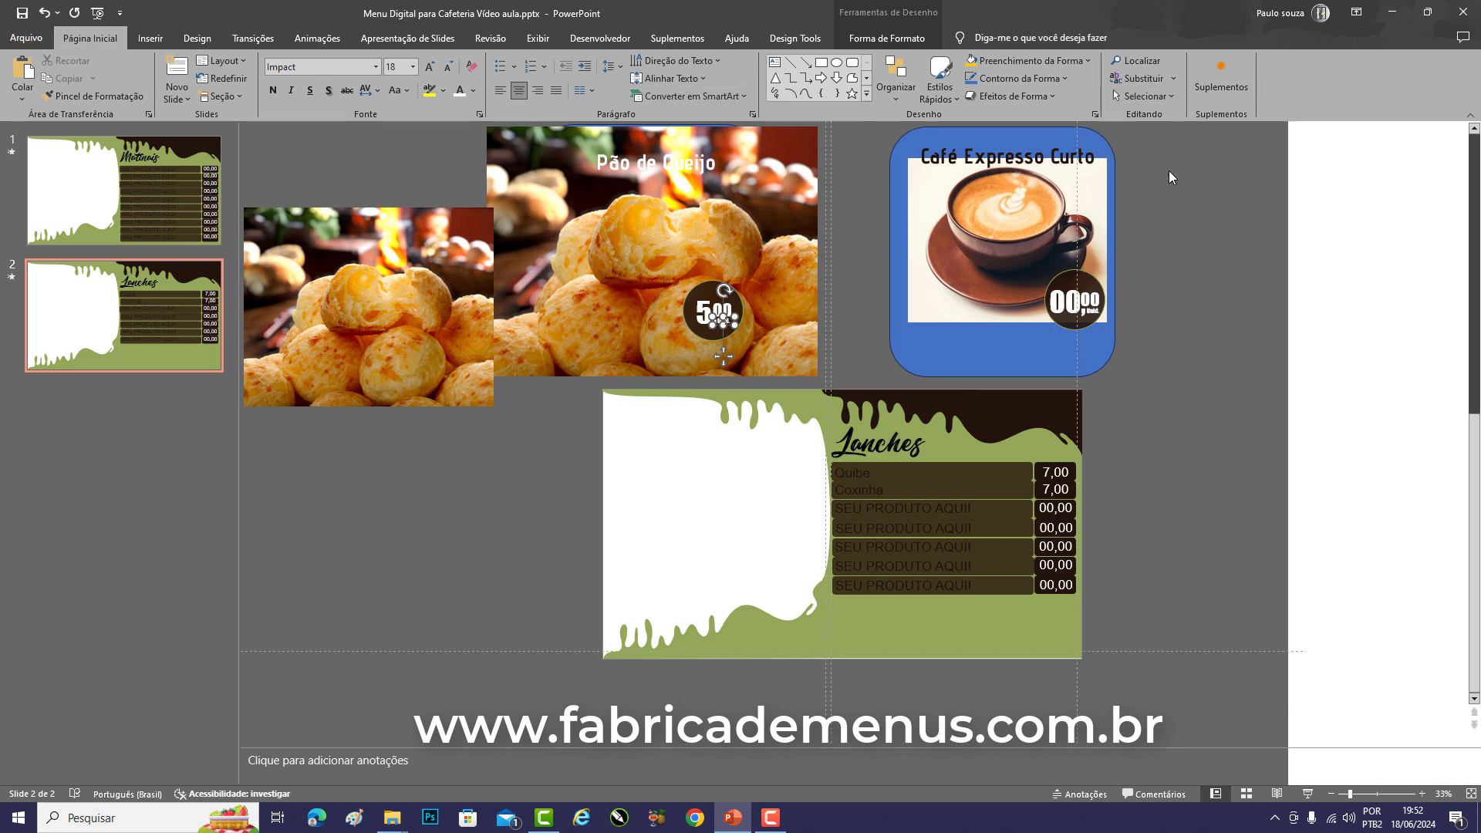
pyautogui.moveTo(1463, 461); pyautogui.dragTo(1474, 251)
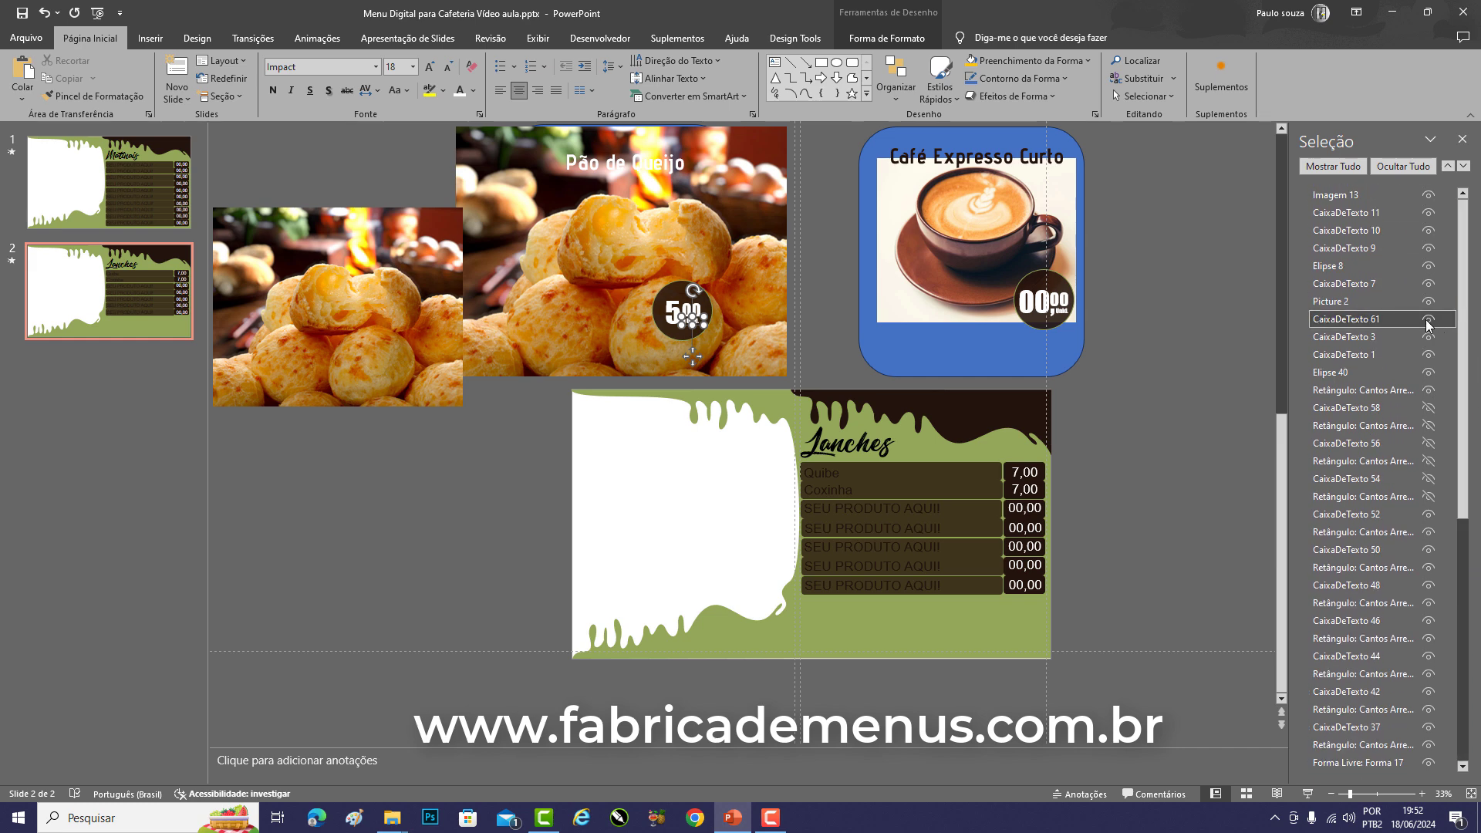
# Hide and re-show the Unid. label (CaixaDeTexto 61), then preview the slide's animations
pyautogui.click(1427, 321)
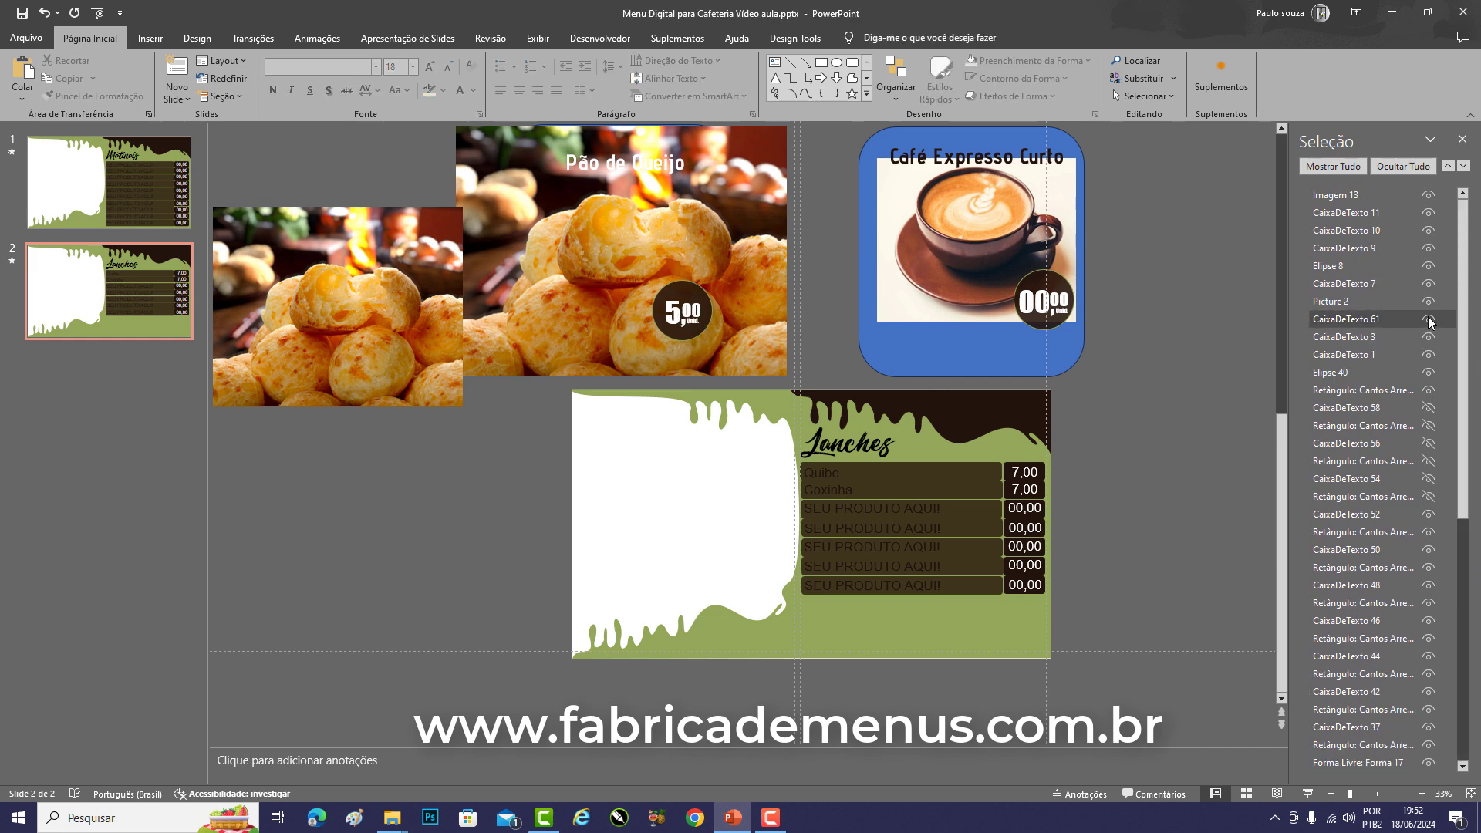
pyautogui.click(1427, 319)
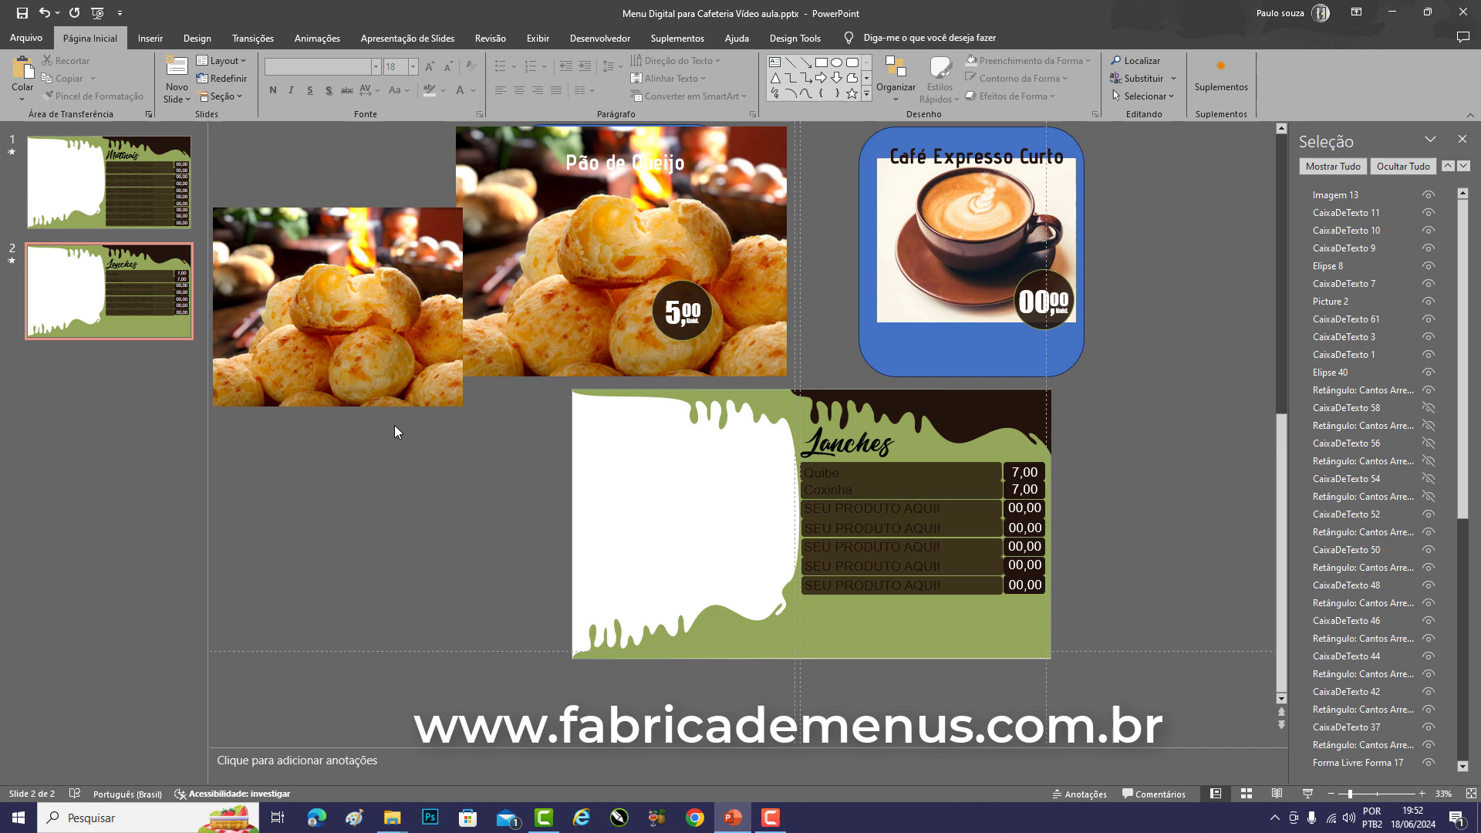
pyautogui.click(317, 38)
pyautogui.click(26, 74)
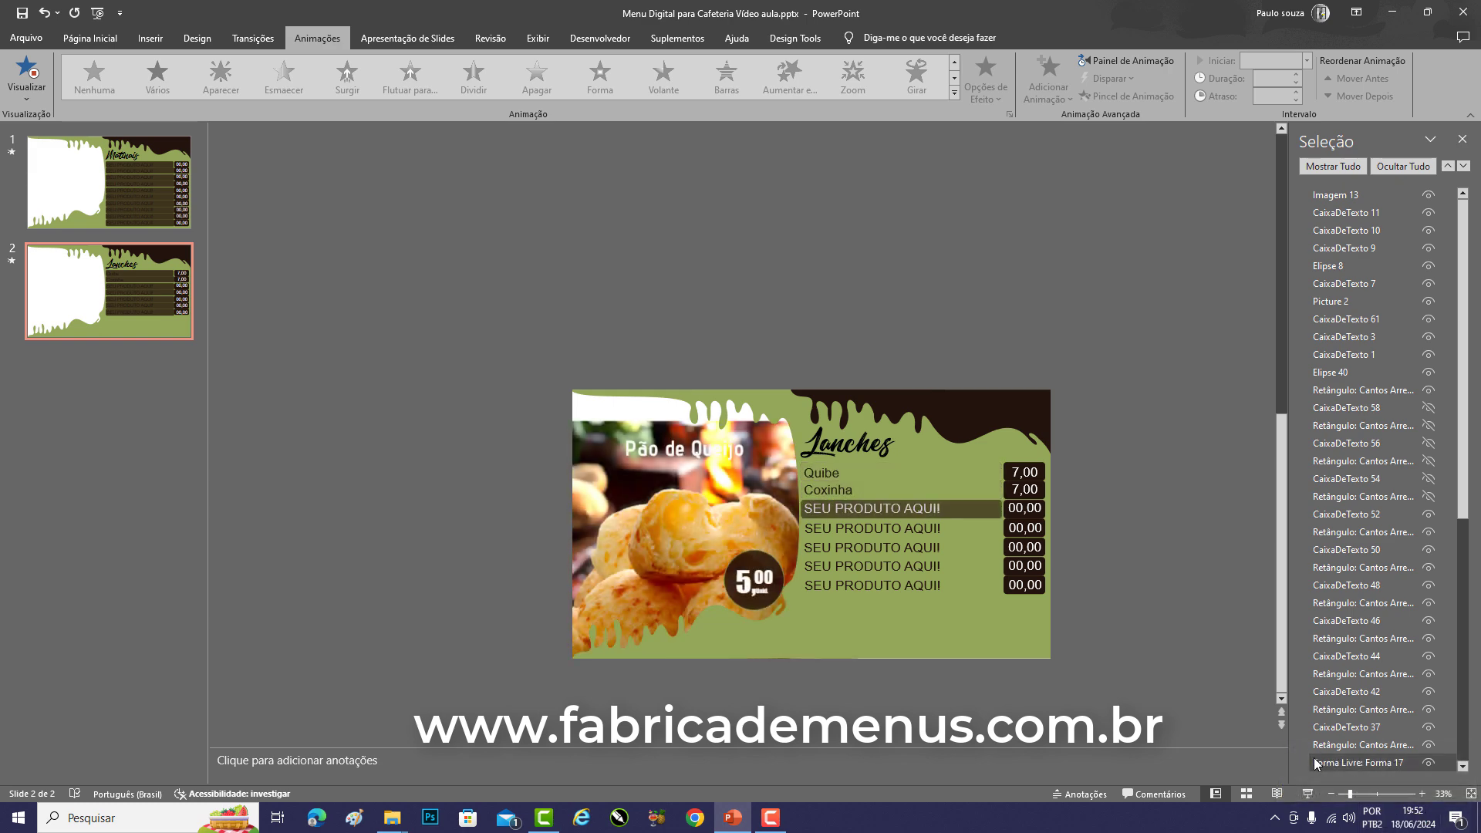
# Back on the Lanches slide, enlarge the Pão de Queijo photo by its corner handle
pyautogui.scroll(2, 1182, 440)
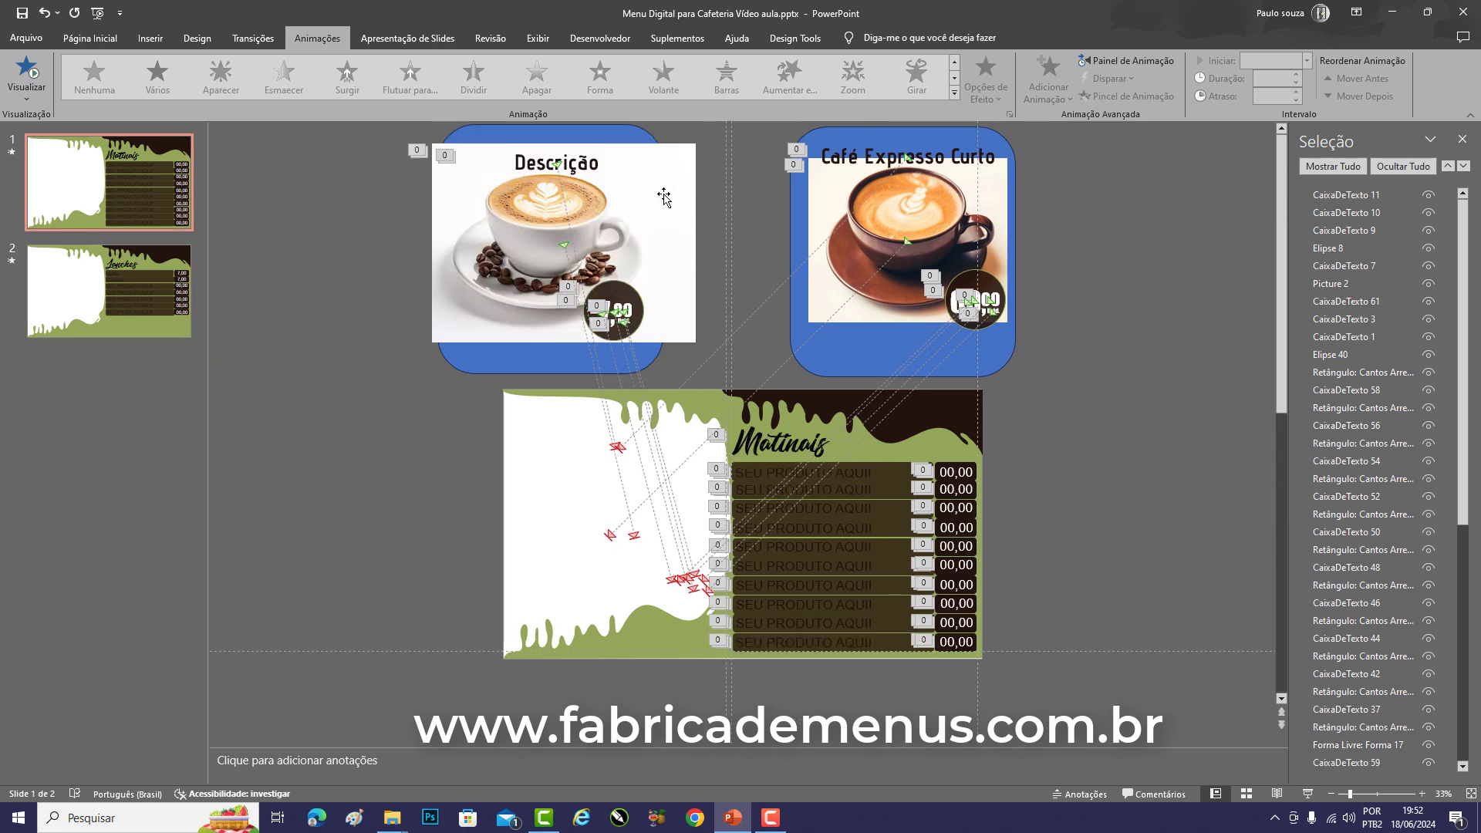
pyautogui.scroll(-2, 230, 244)
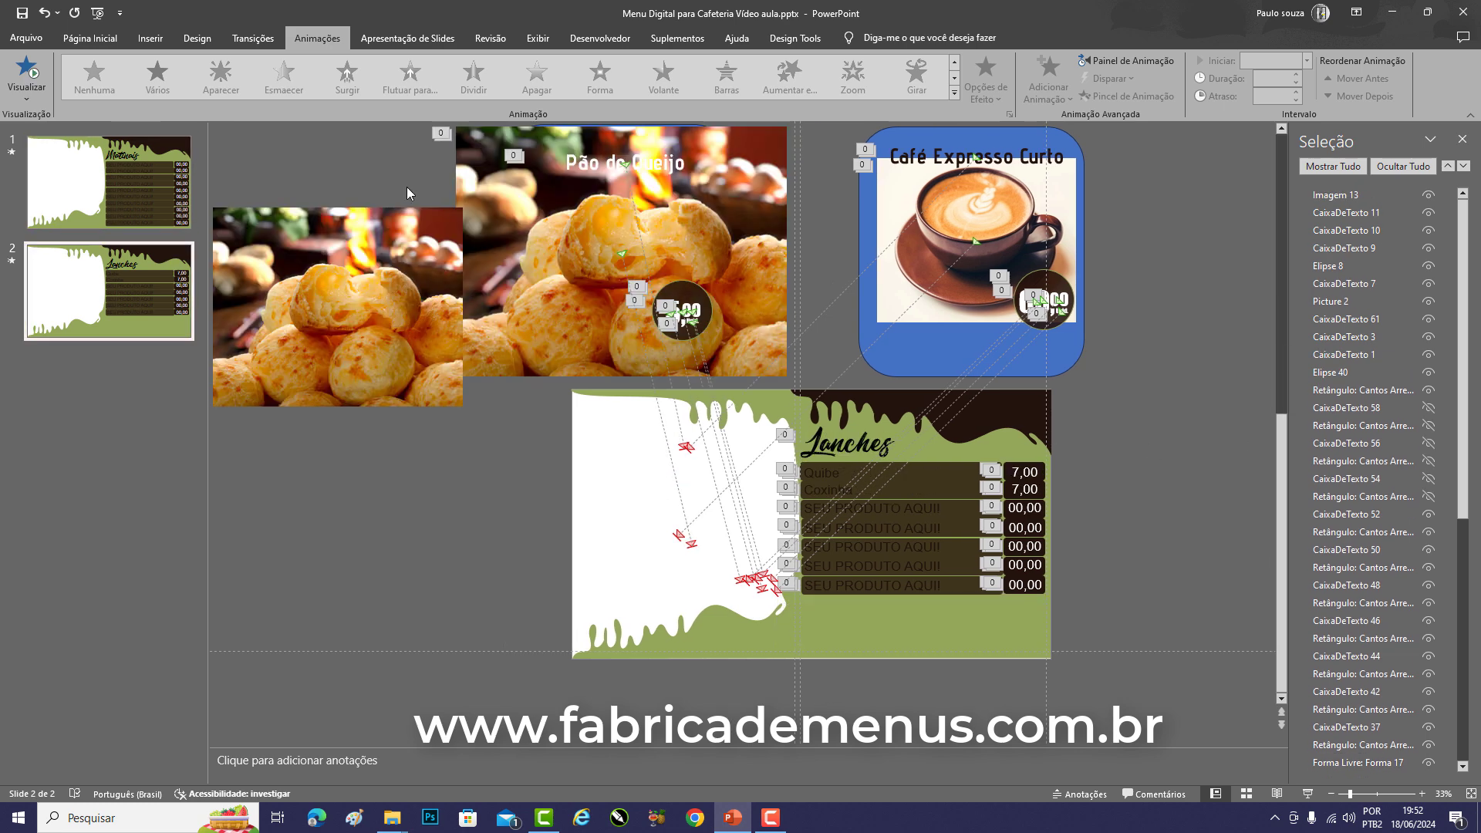
pyautogui.scroll(-1, 708, 242)
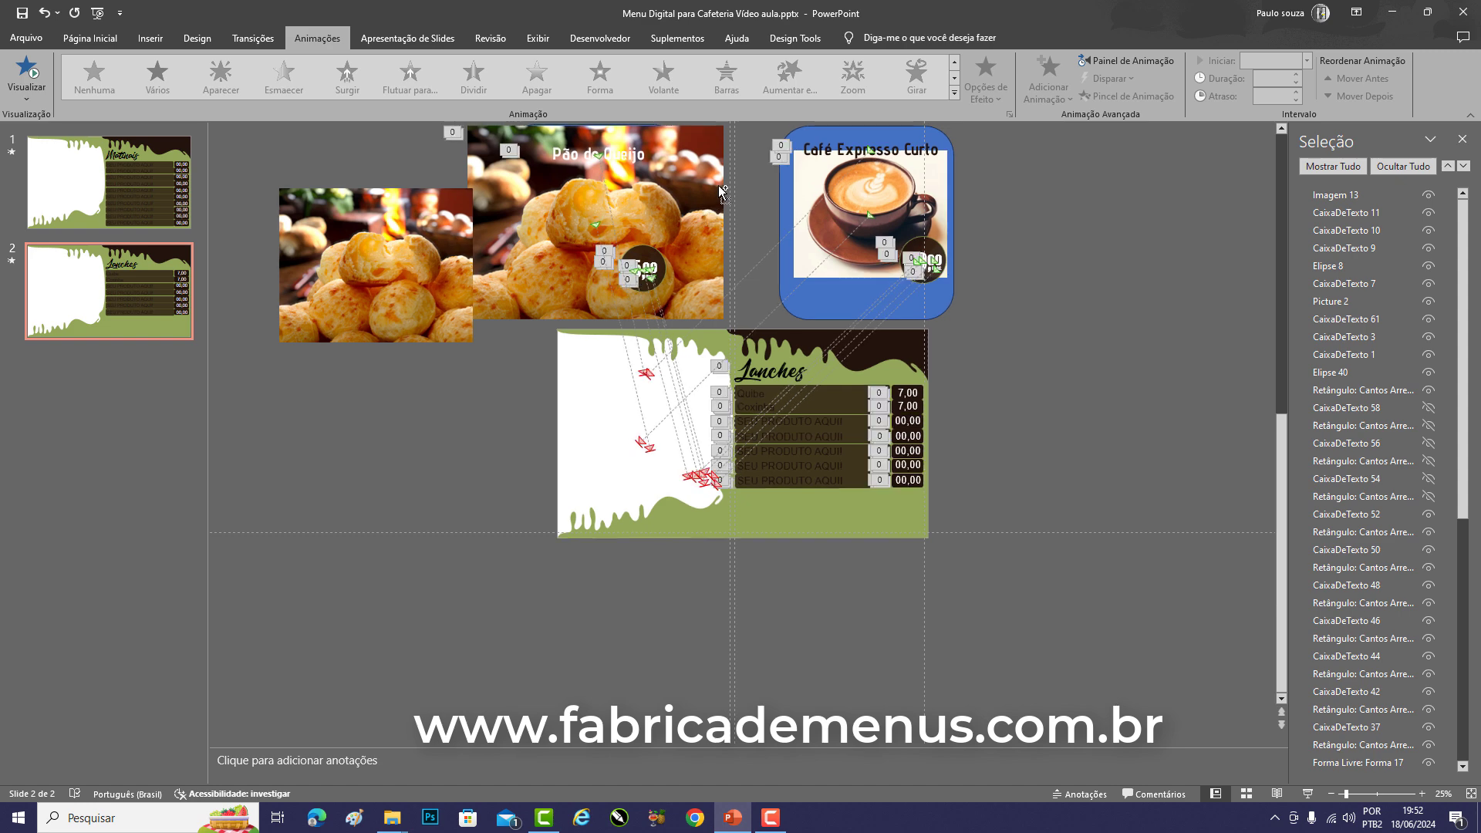
pyautogui.click(1279, 129)
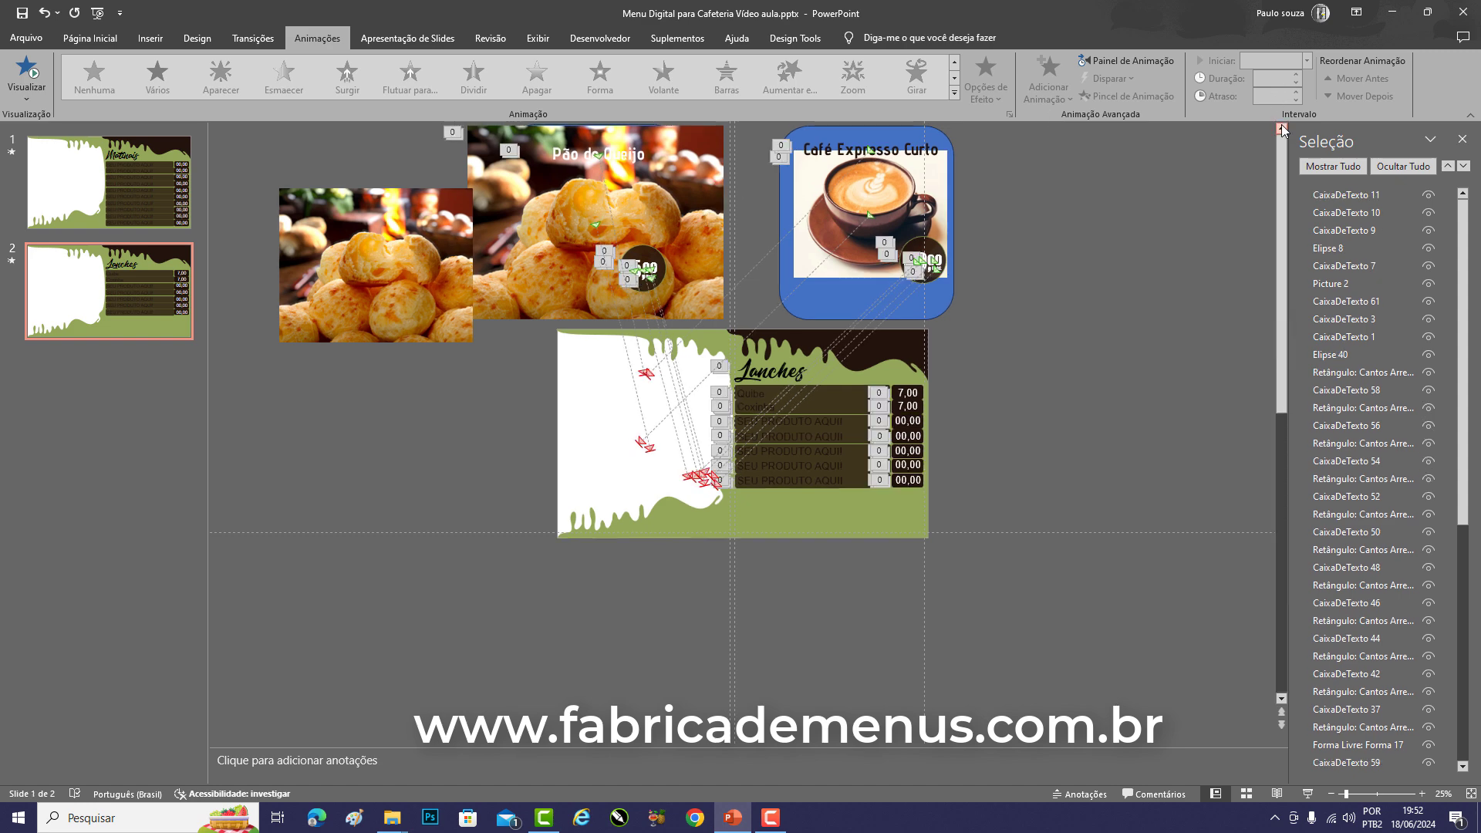
pyautogui.click(150, 281)
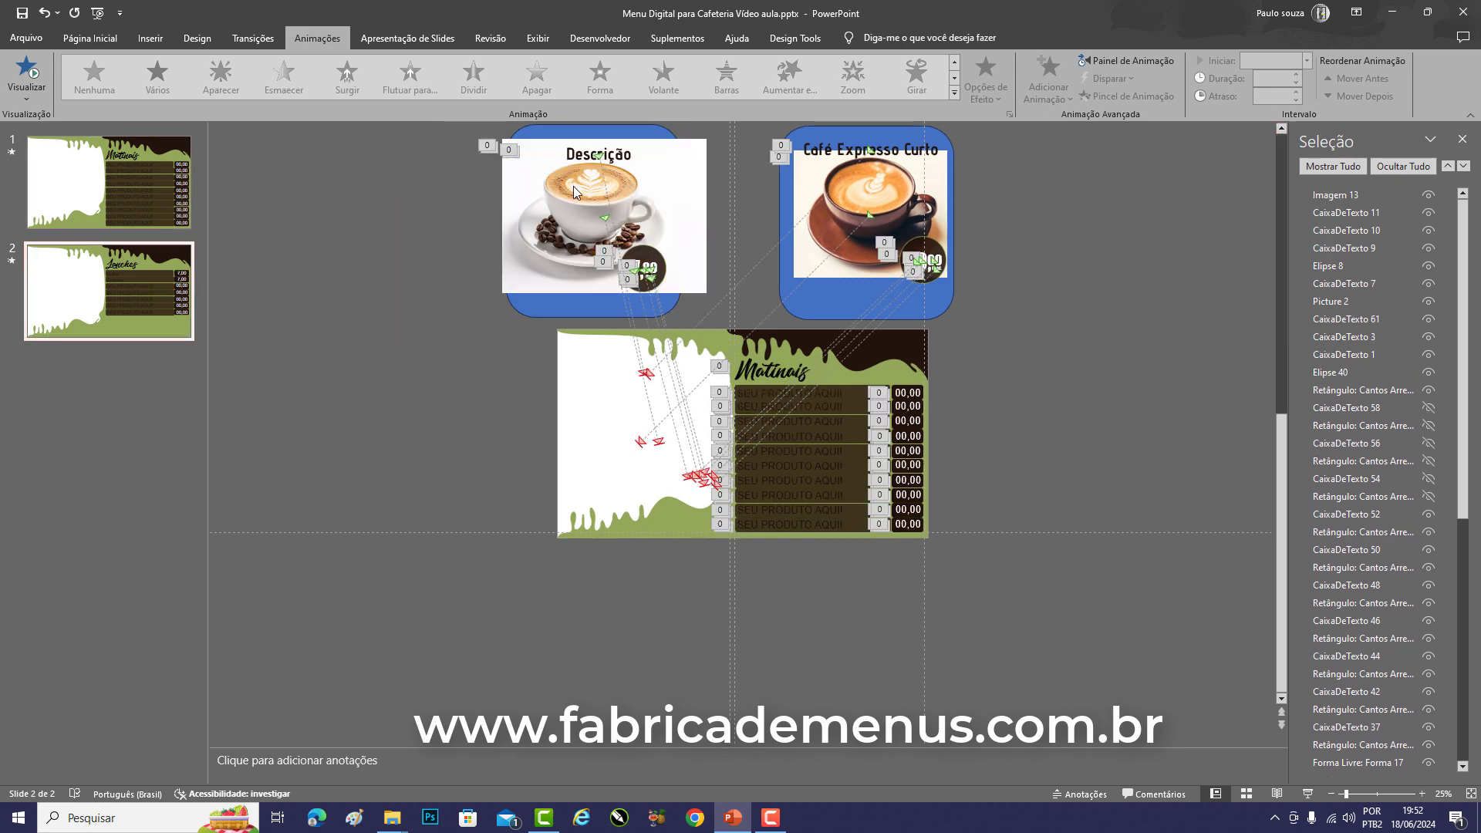
pyautogui.scroll(1, 653, 193)
pyautogui.click(688, 162)
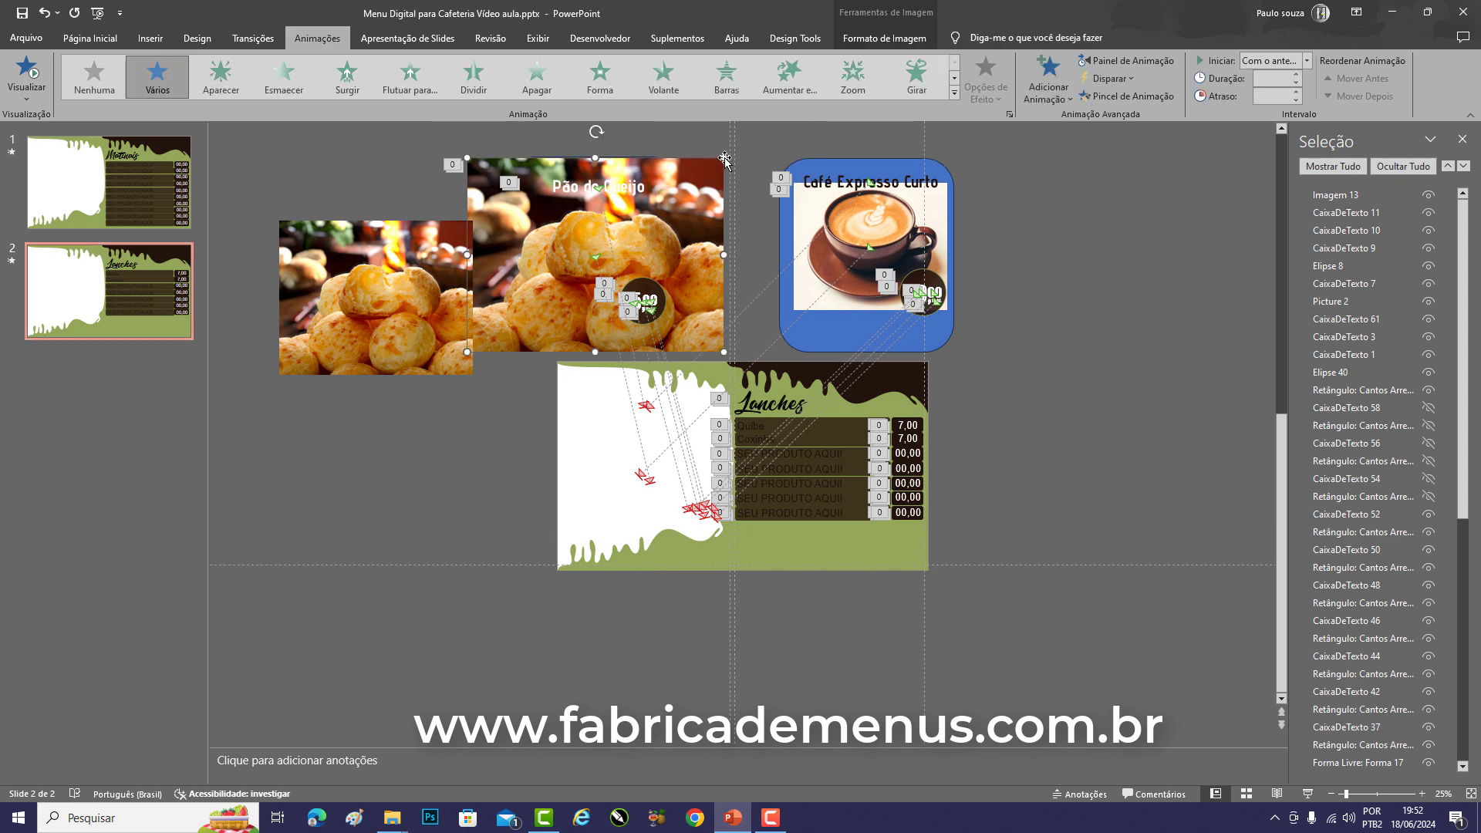
pyautogui.moveTo(724, 157); pyautogui.dragTo(748, 135)
# Preview the Lanches slide's animations and stop the preview
pyautogui.click(23, 72)
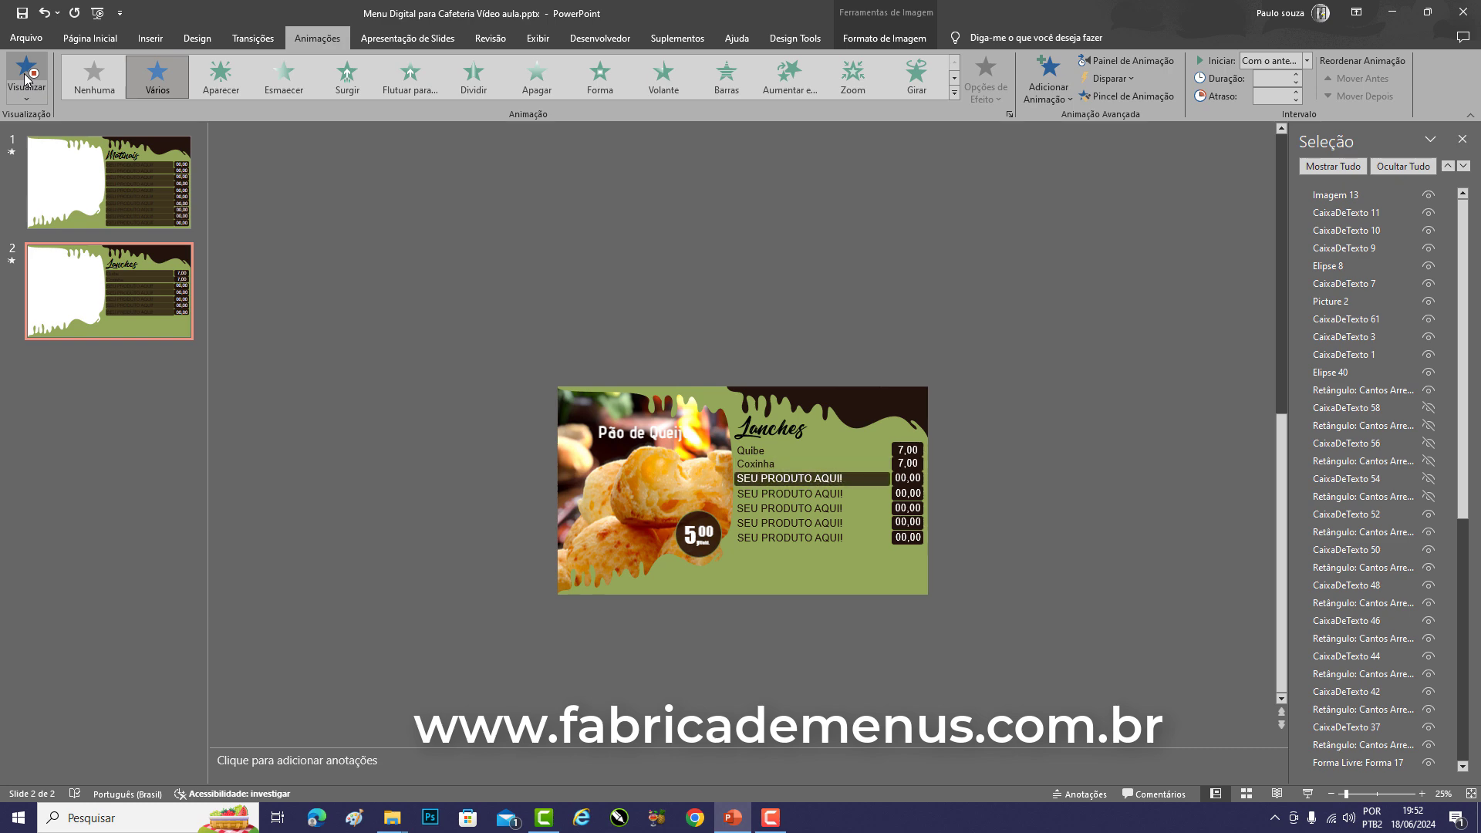
pyautogui.click(779, 543)
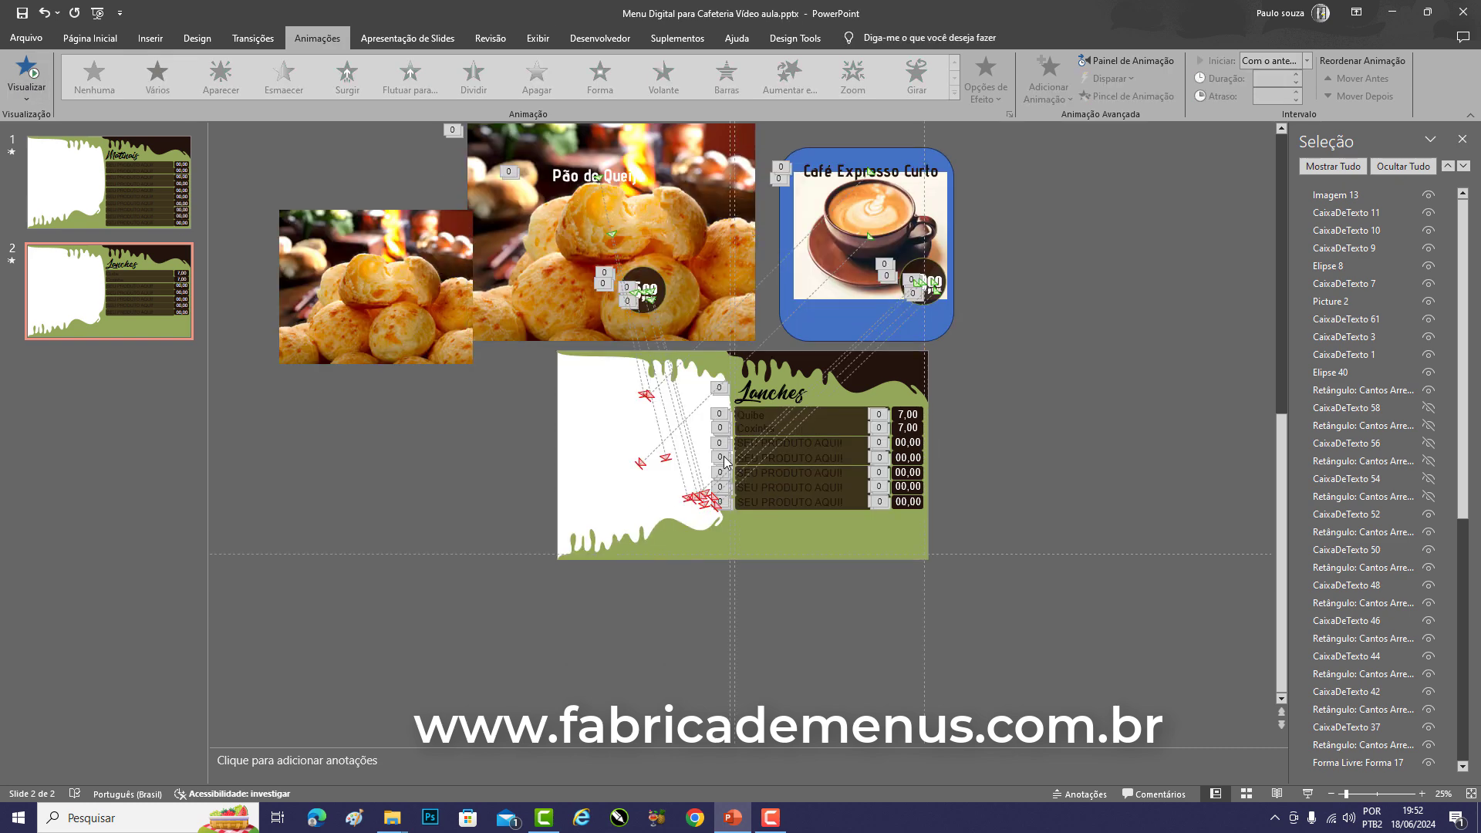
pyautogui.click(899, 242)
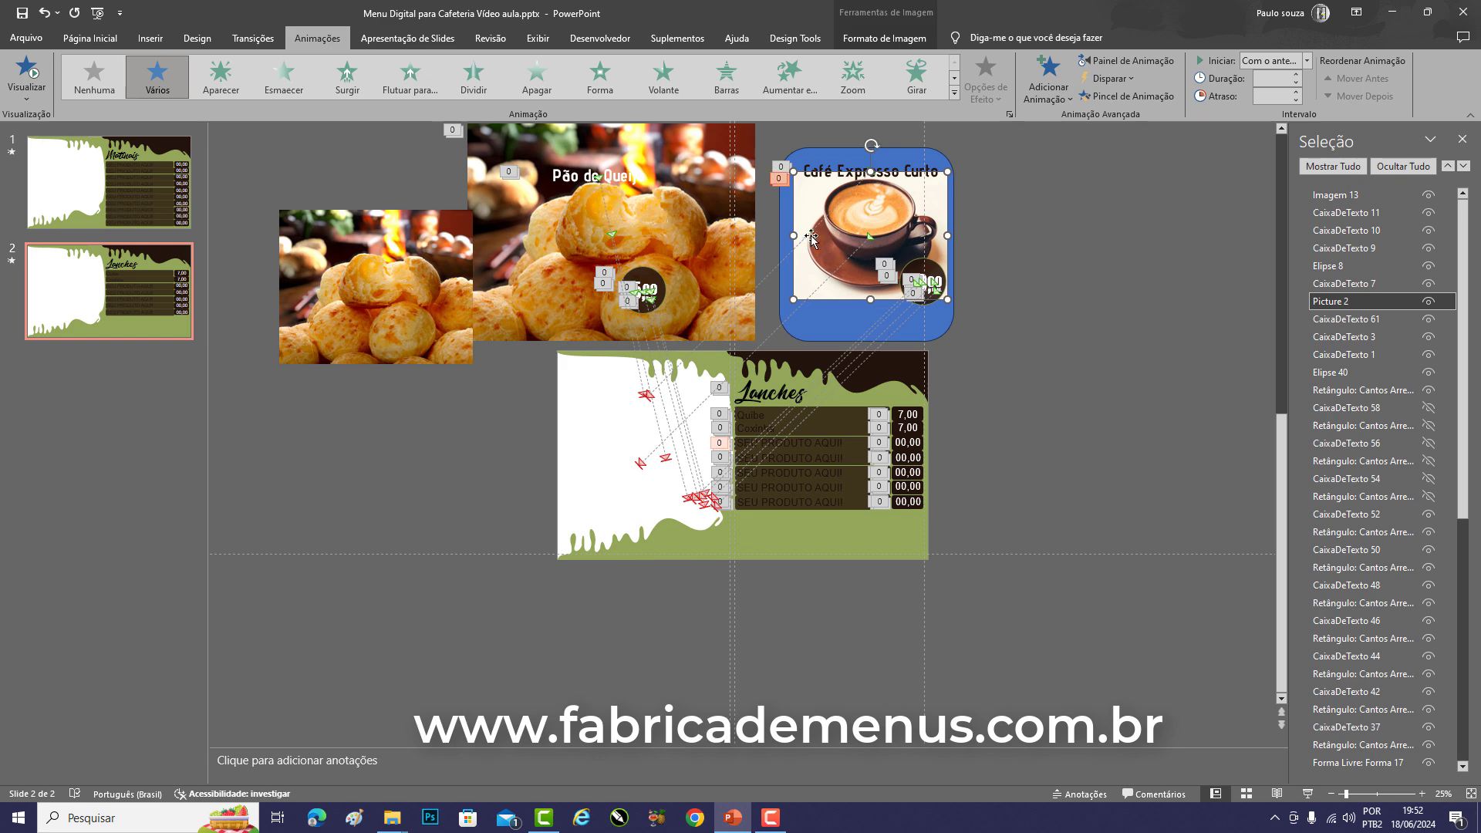
pyautogui.click(345, 278)
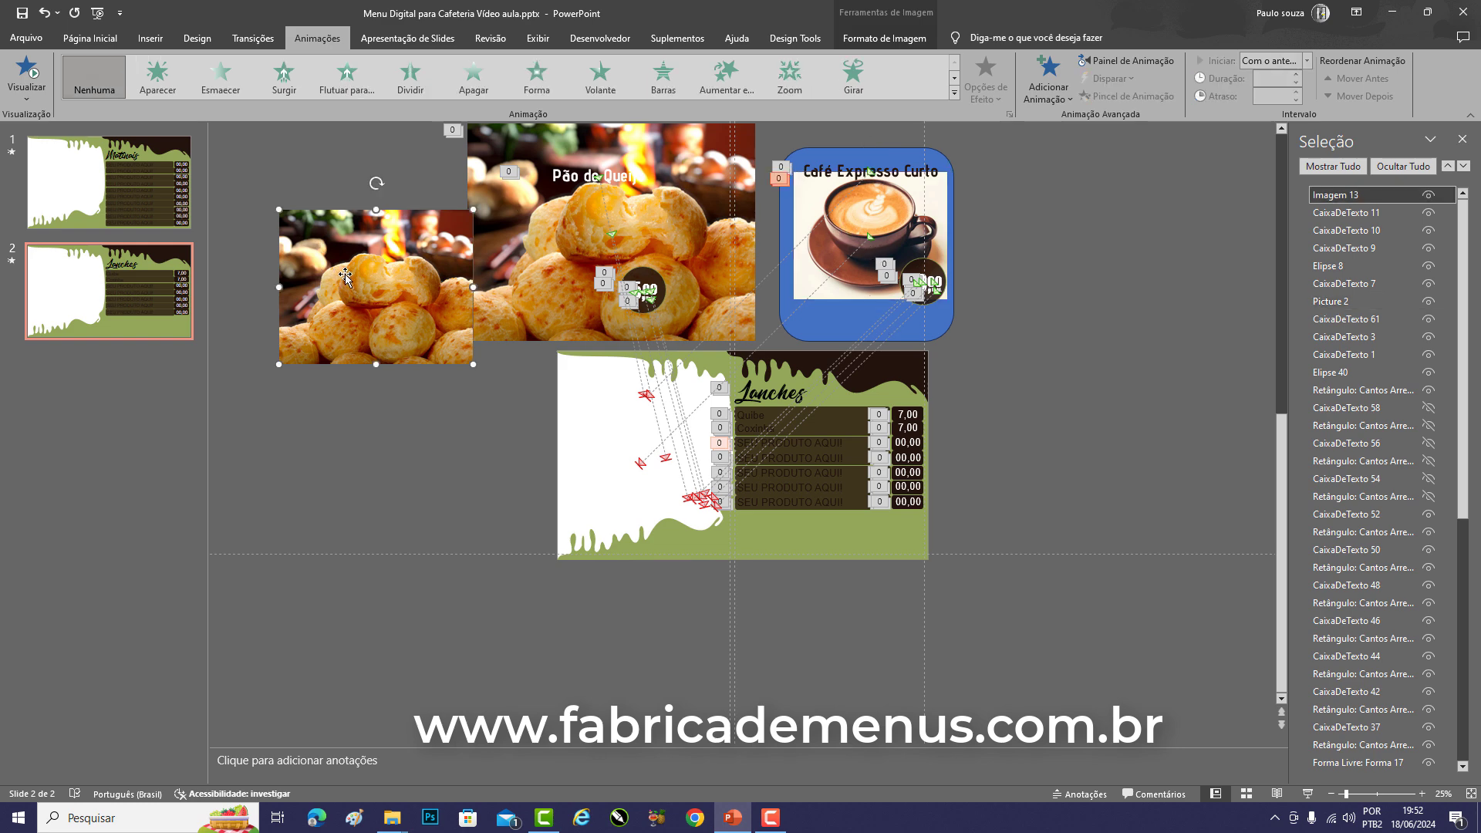
# Delete the spare pão de queijo photo and insert the Kibe-Tradicional picture beside the slide
pyautogui.press('Delete')
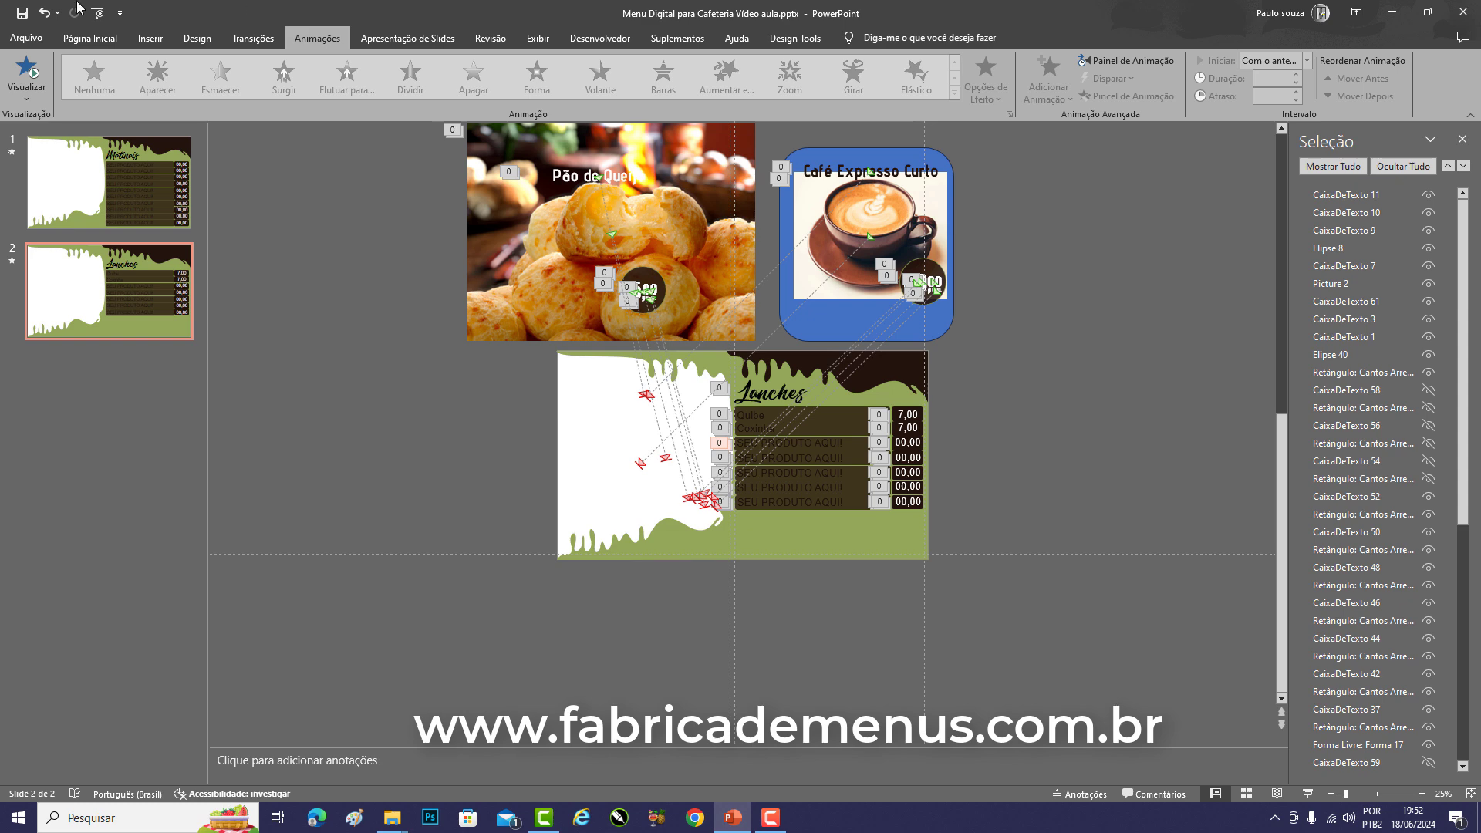
pyautogui.click(151, 38)
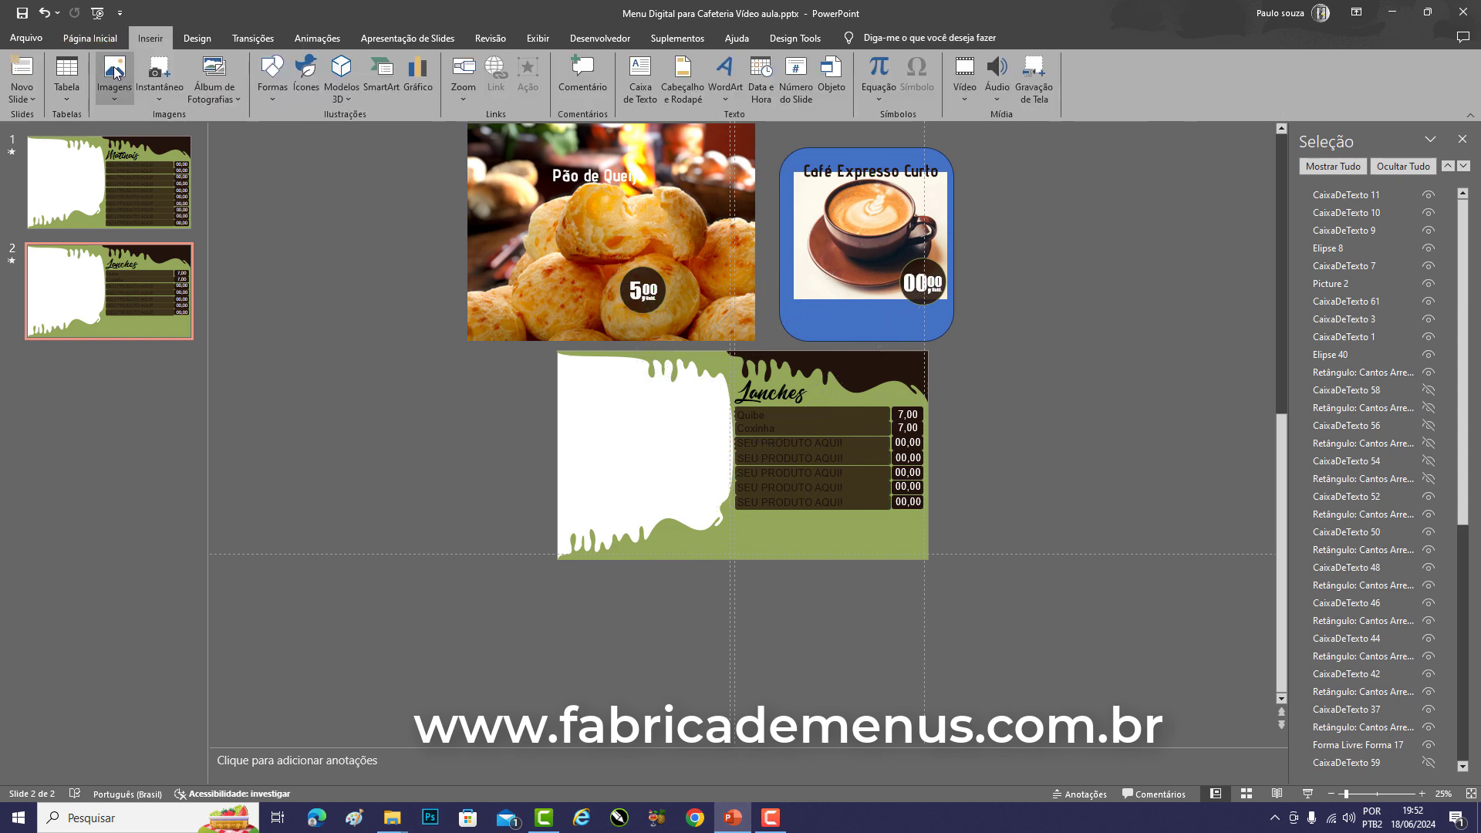
pyautogui.click(114, 77)
pyautogui.click(162, 141)
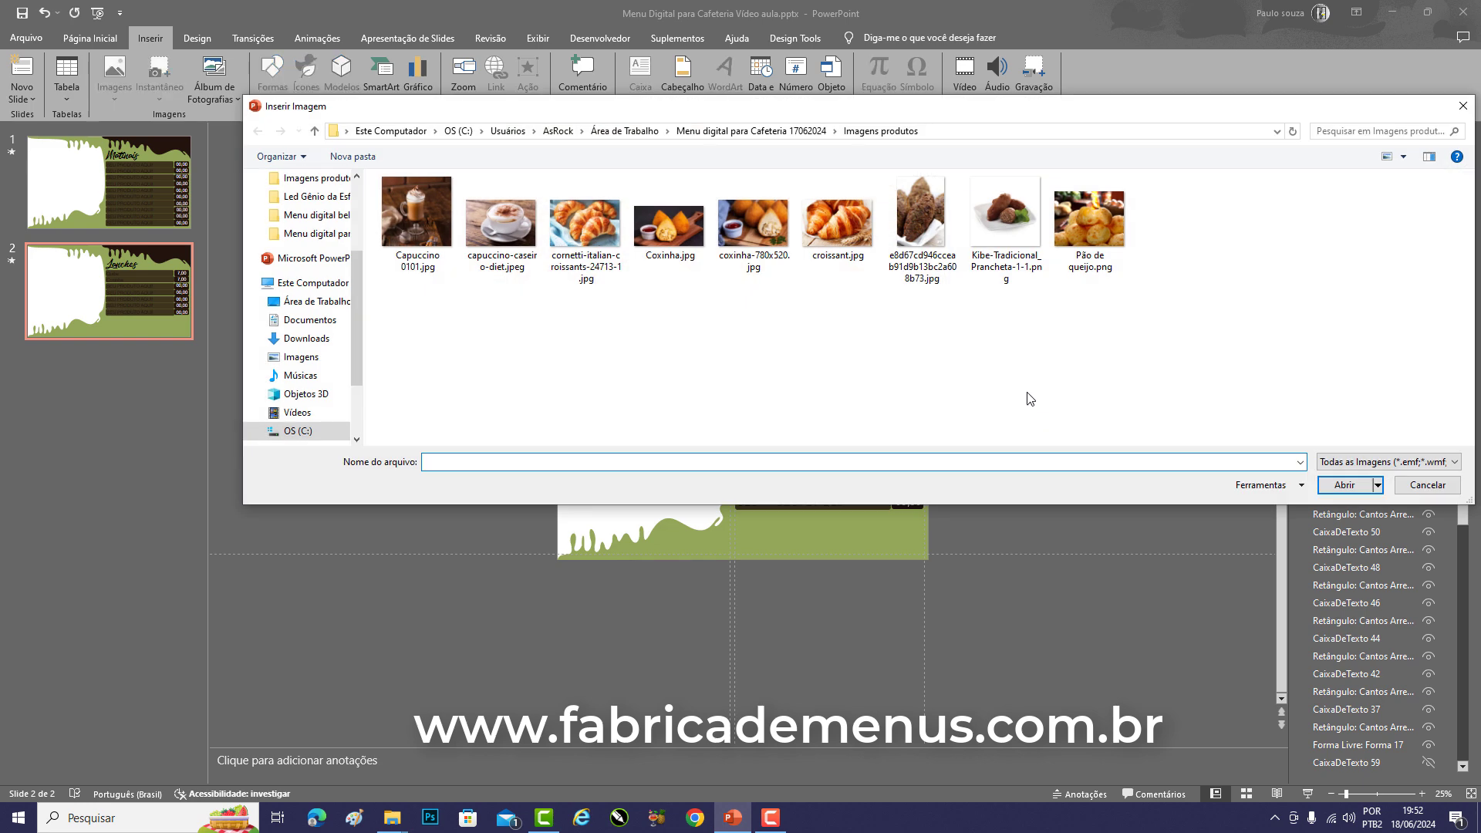
pyautogui.click(1015, 234)
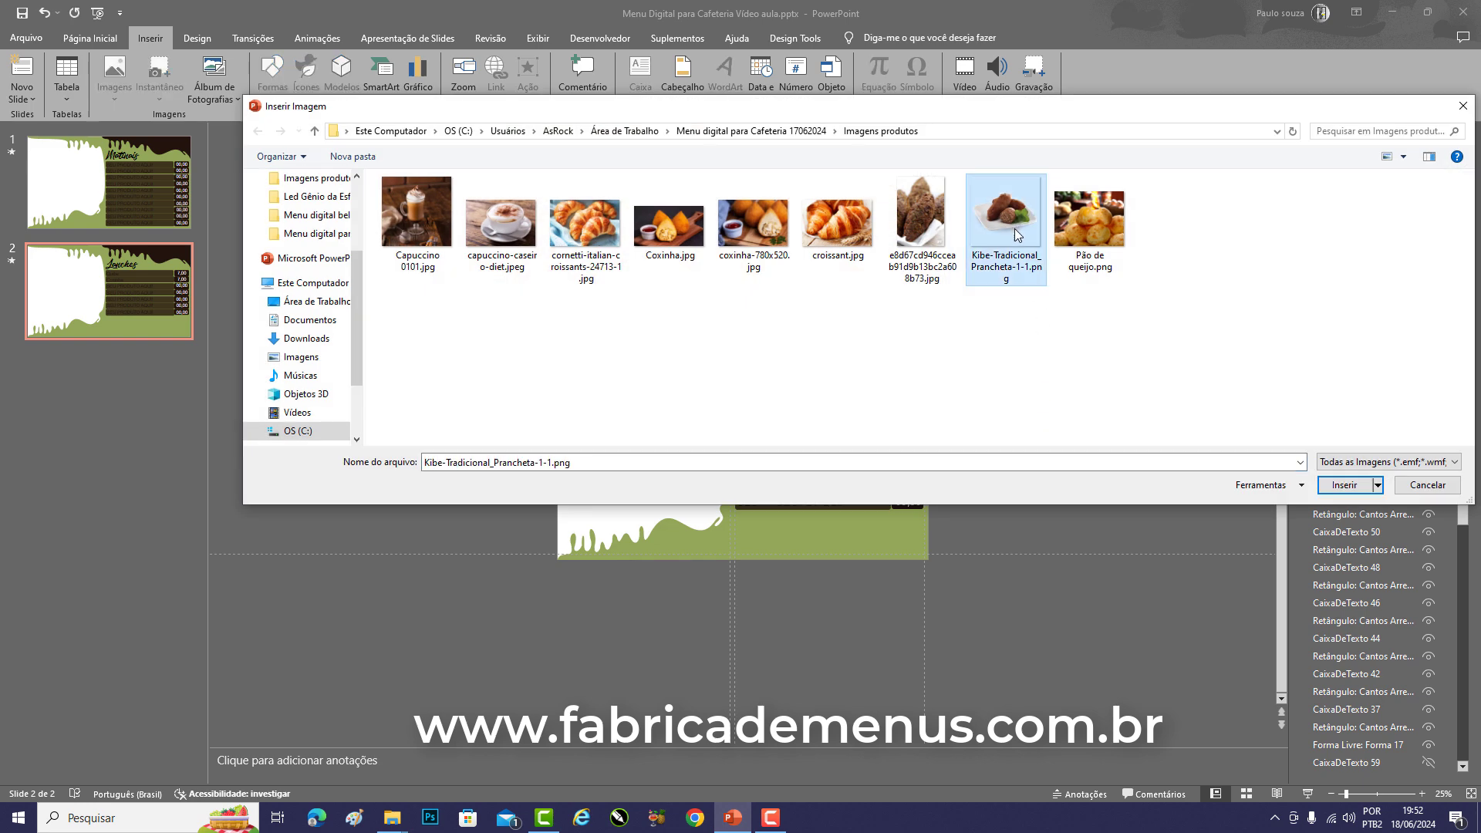
pyautogui.click(1343, 484)
pyautogui.moveTo(776, 463); pyautogui.dragTo(361, 437)
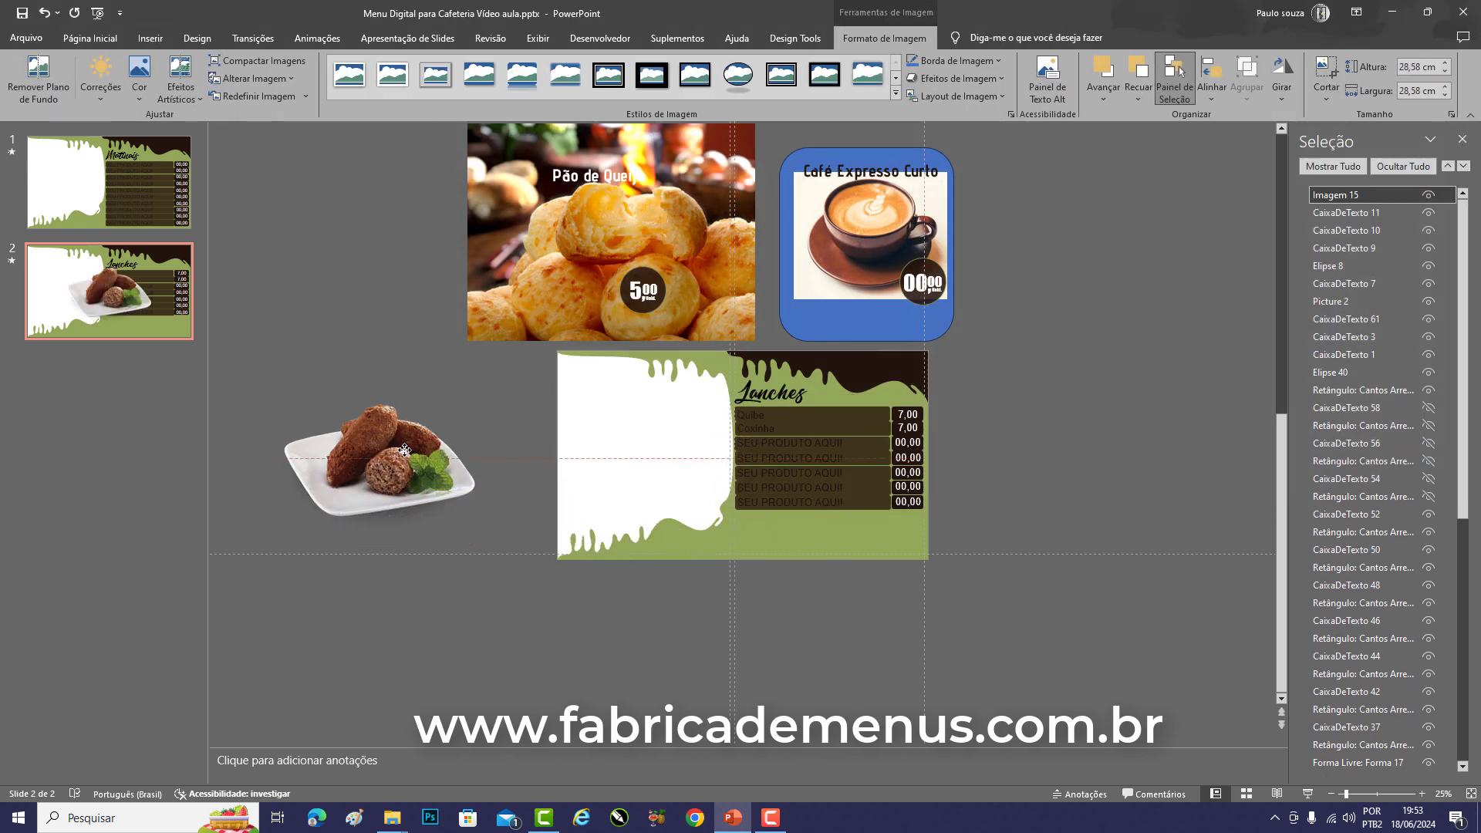
pyautogui.rightClick(361, 437)
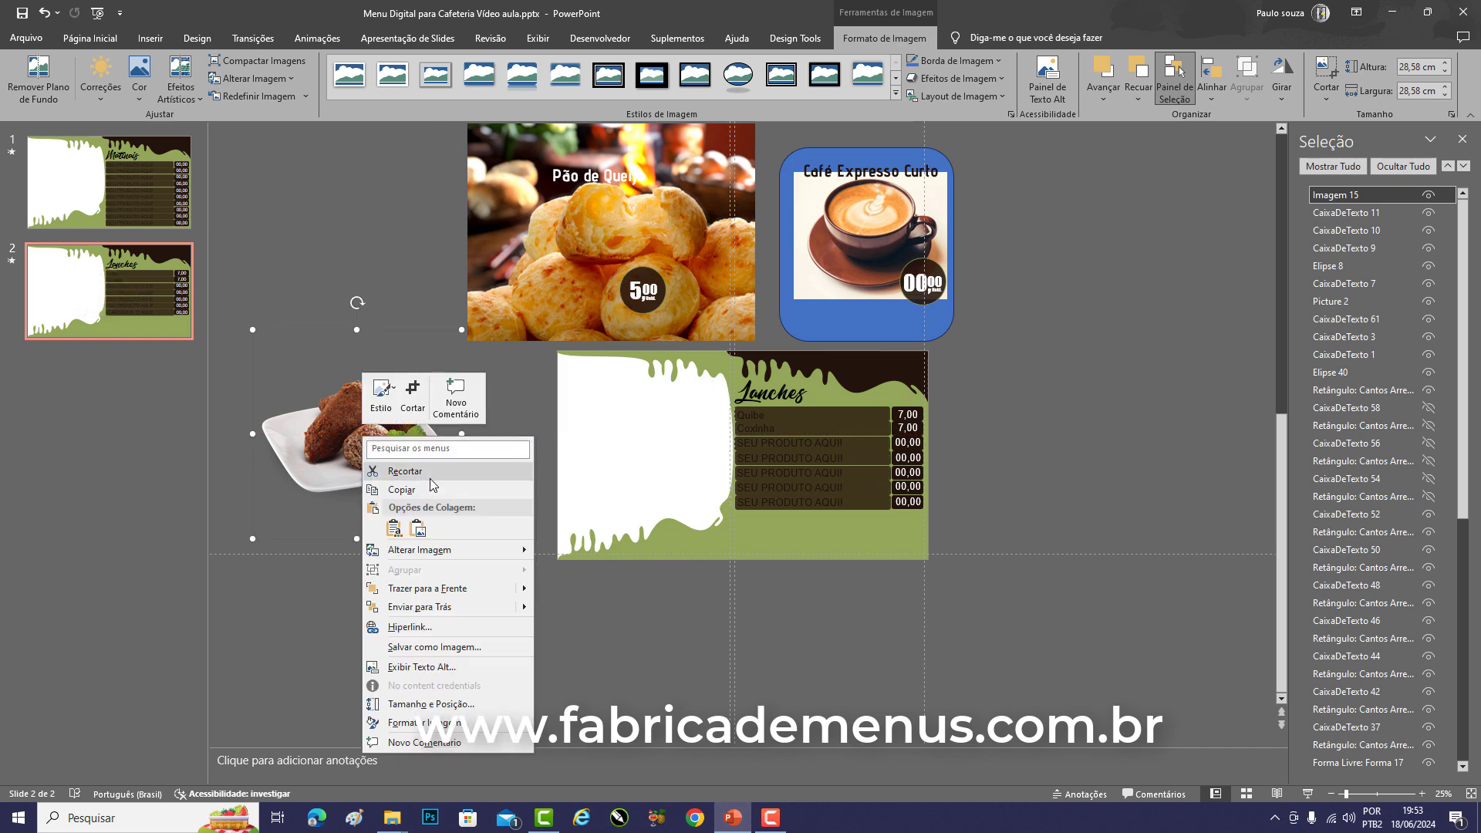
# Swap the Café Expresso Curto coffee photo for the copied kibe picture, enlarged to 19,91 × 24,12 cm
pyautogui.click(401, 489)
pyautogui.click(882, 228)
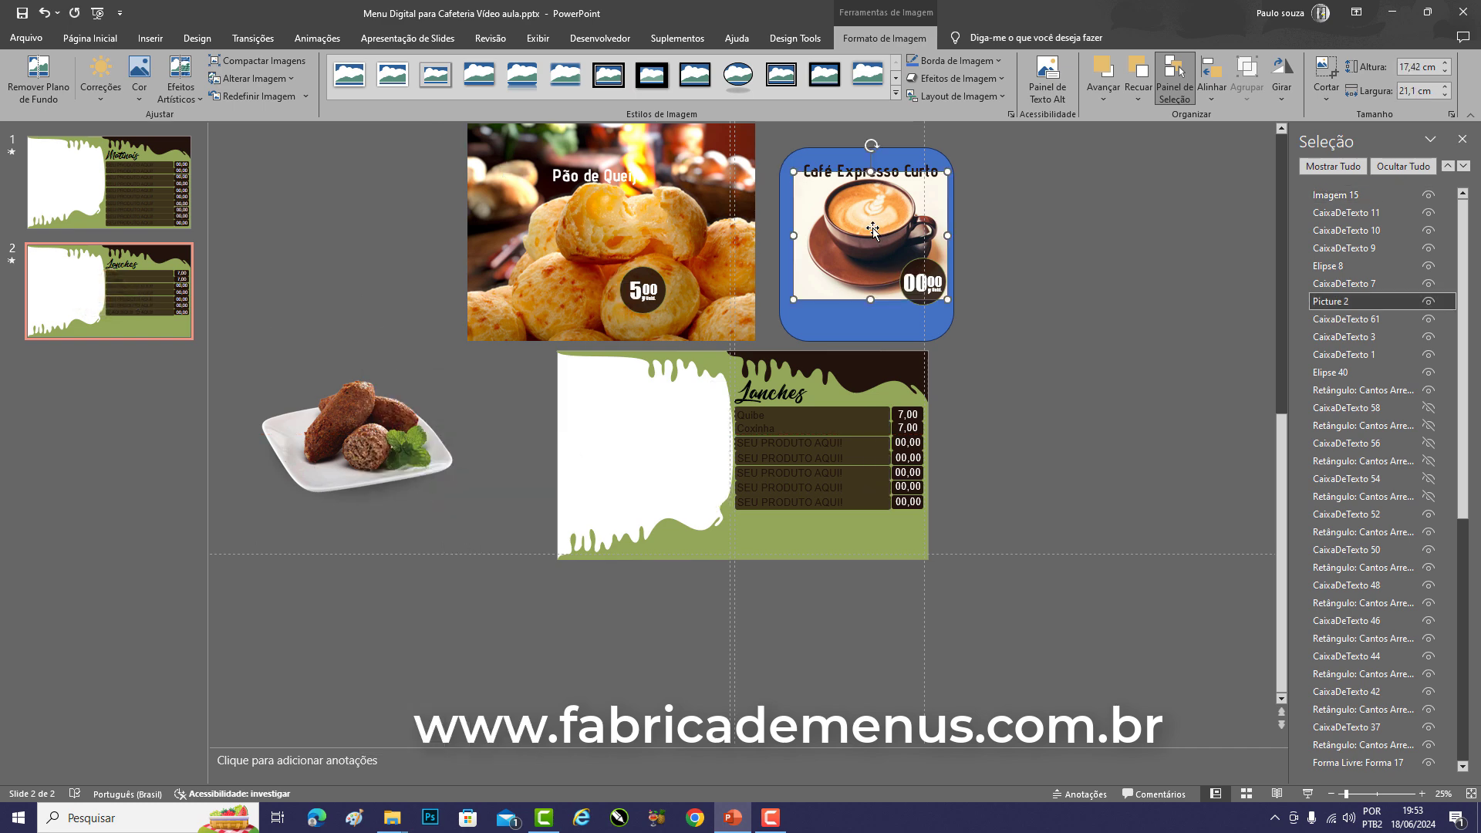
pyautogui.rightClick(875, 229)
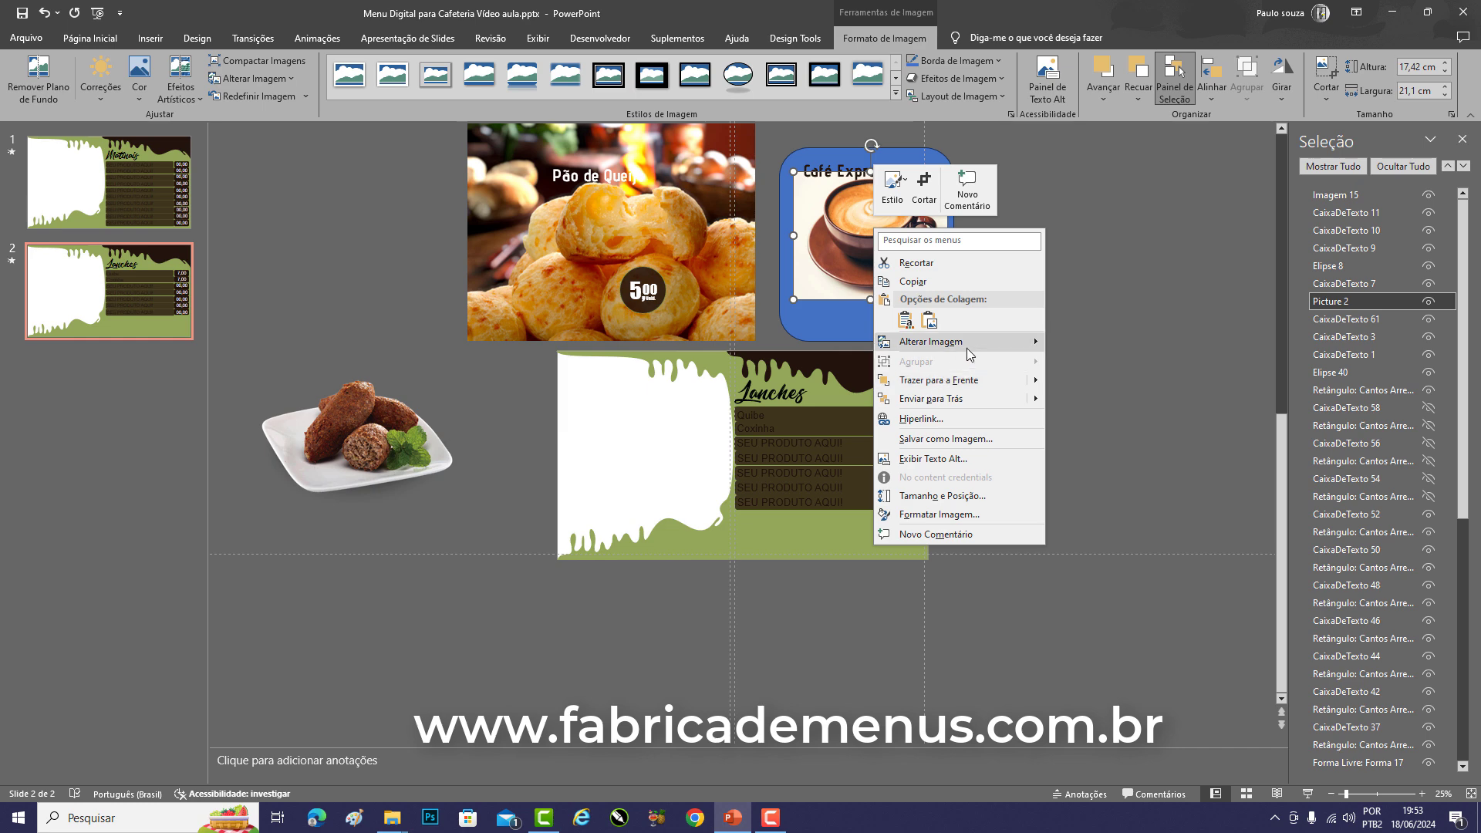
pyautogui.moveTo(932, 341)
pyautogui.click(1131, 400)
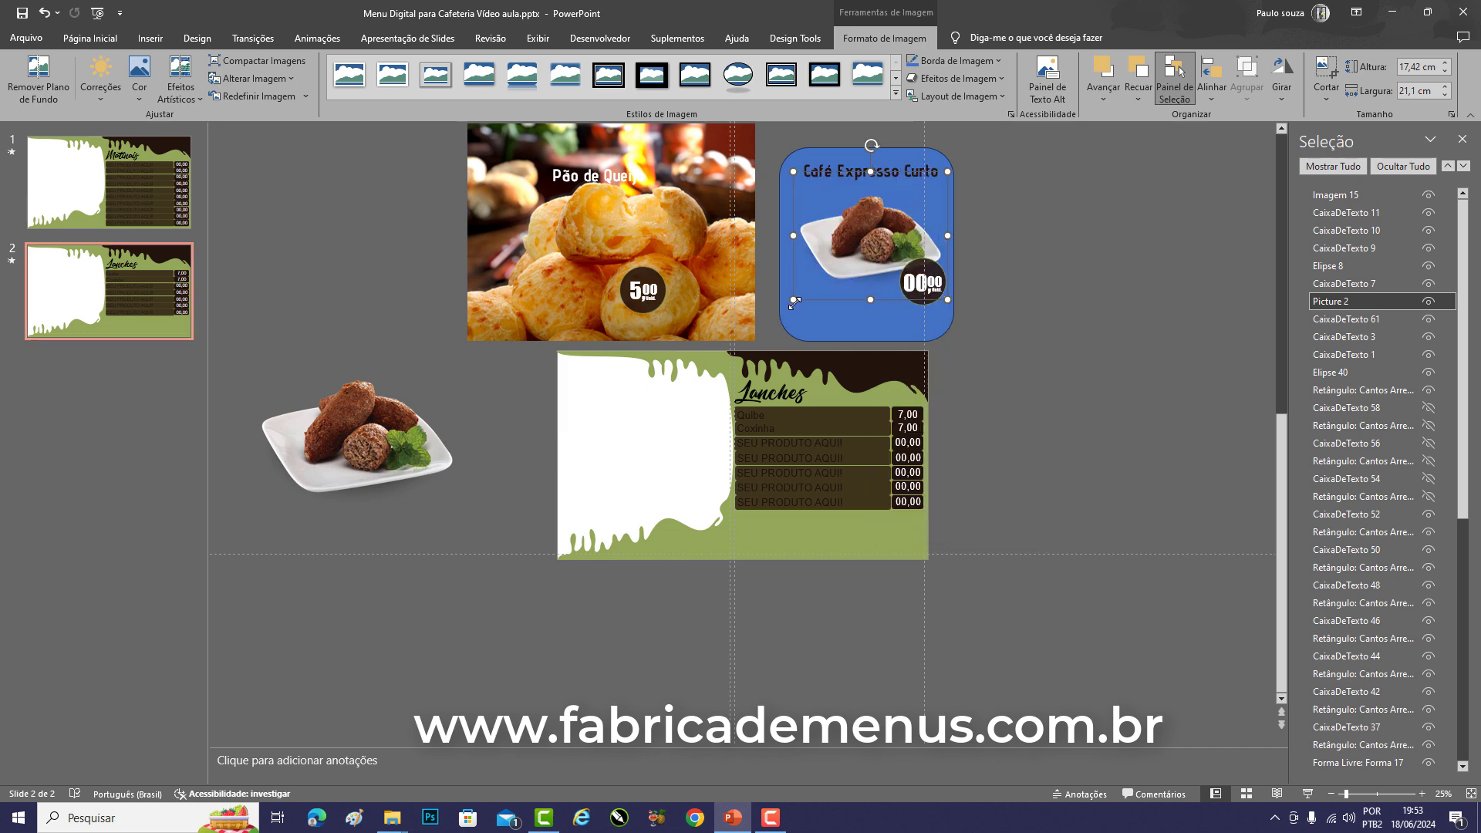
pyautogui.moveTo(795, 303); pyautogui.dragTo(769, 321)
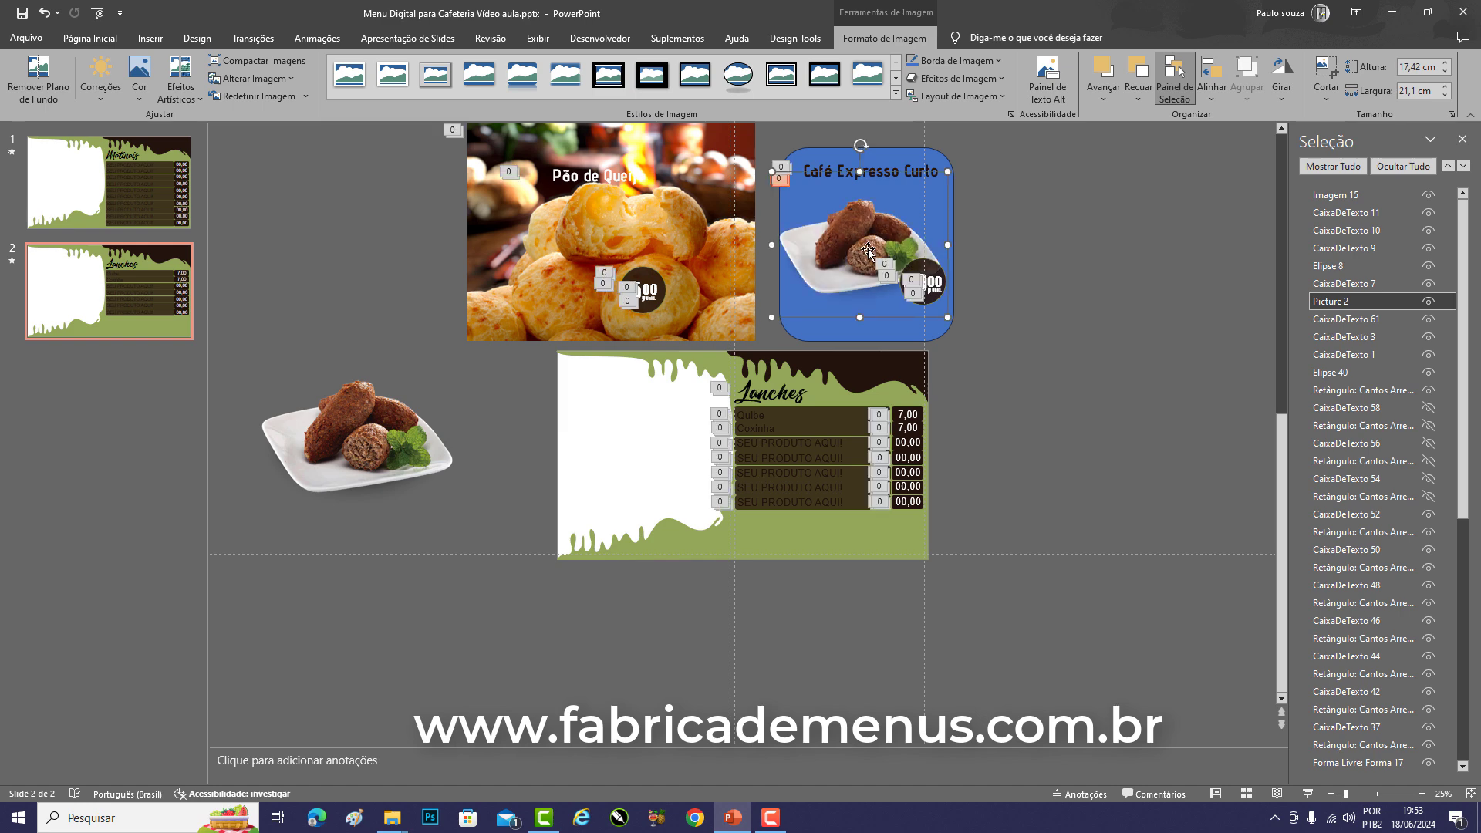
pyautogui.moveTo(863, 251); pyautogui.dragTo(864, 246)
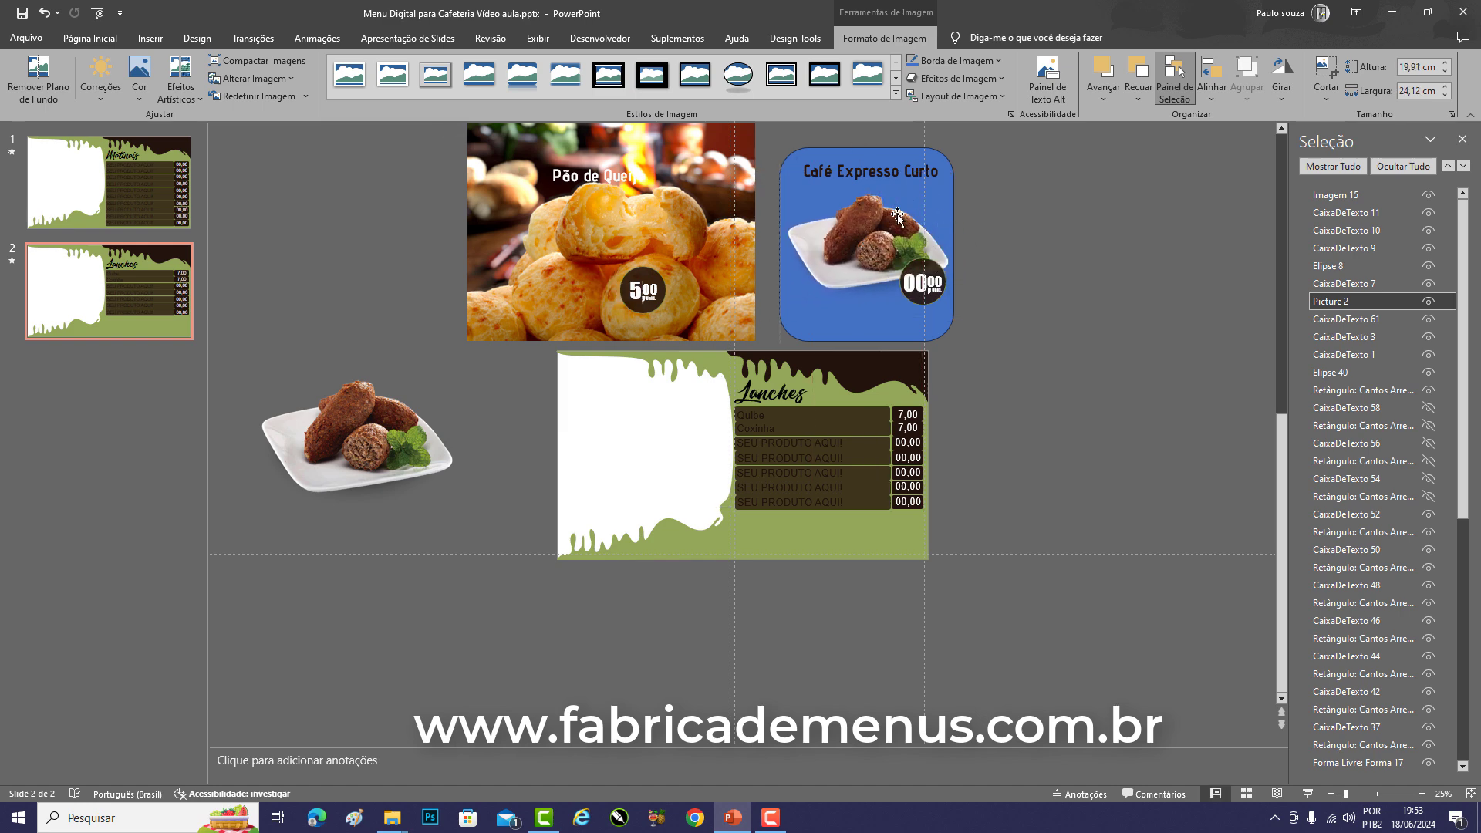
pyautogui.click(933, 173)
# Retitle the Café Expresso Curto card 'Quibe de carne'
pyautogui.click(935, 176)
pyautogui.tripleClick(937, 175)
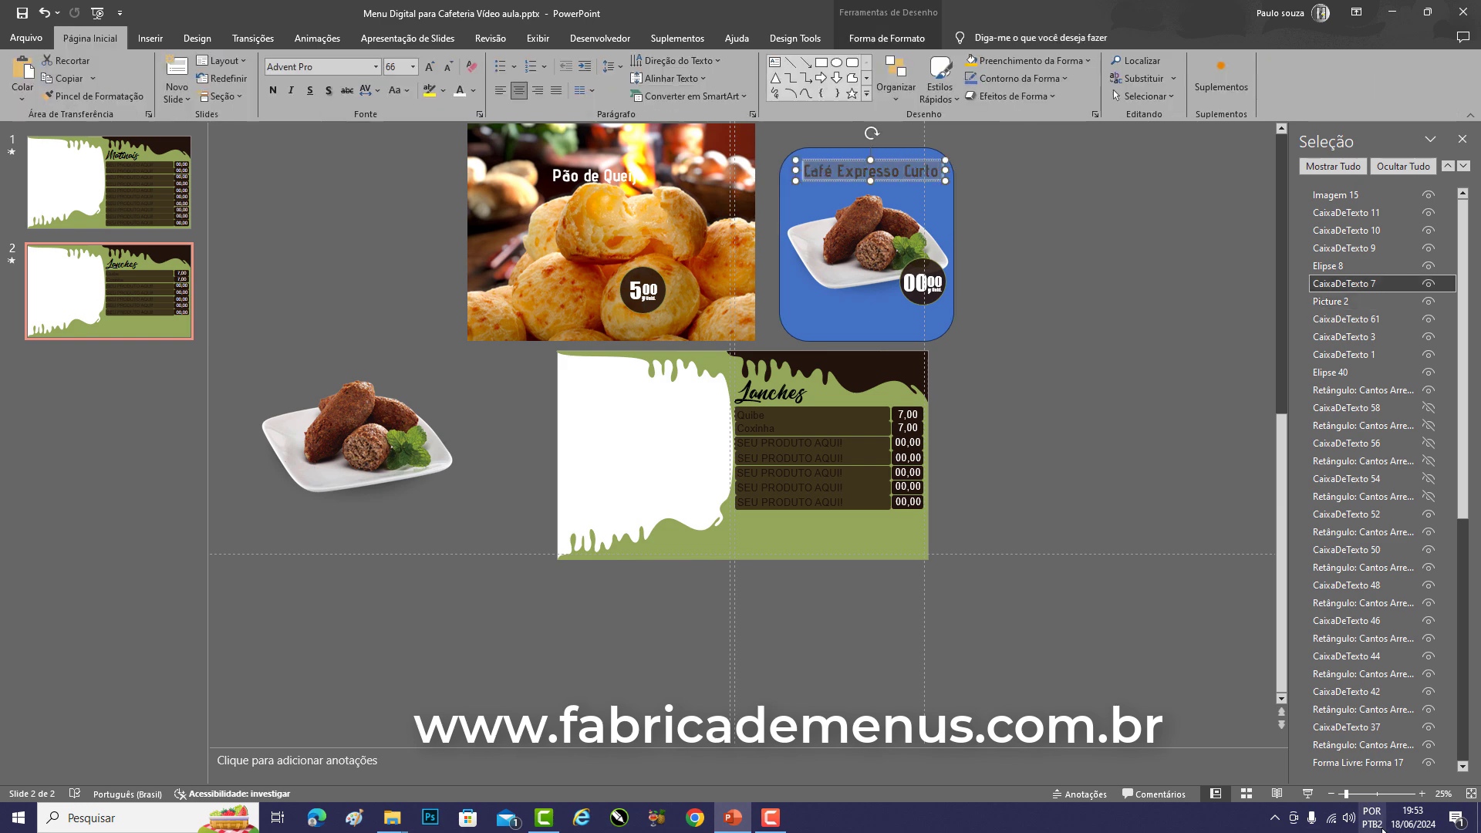
pyautogui.write('Q')
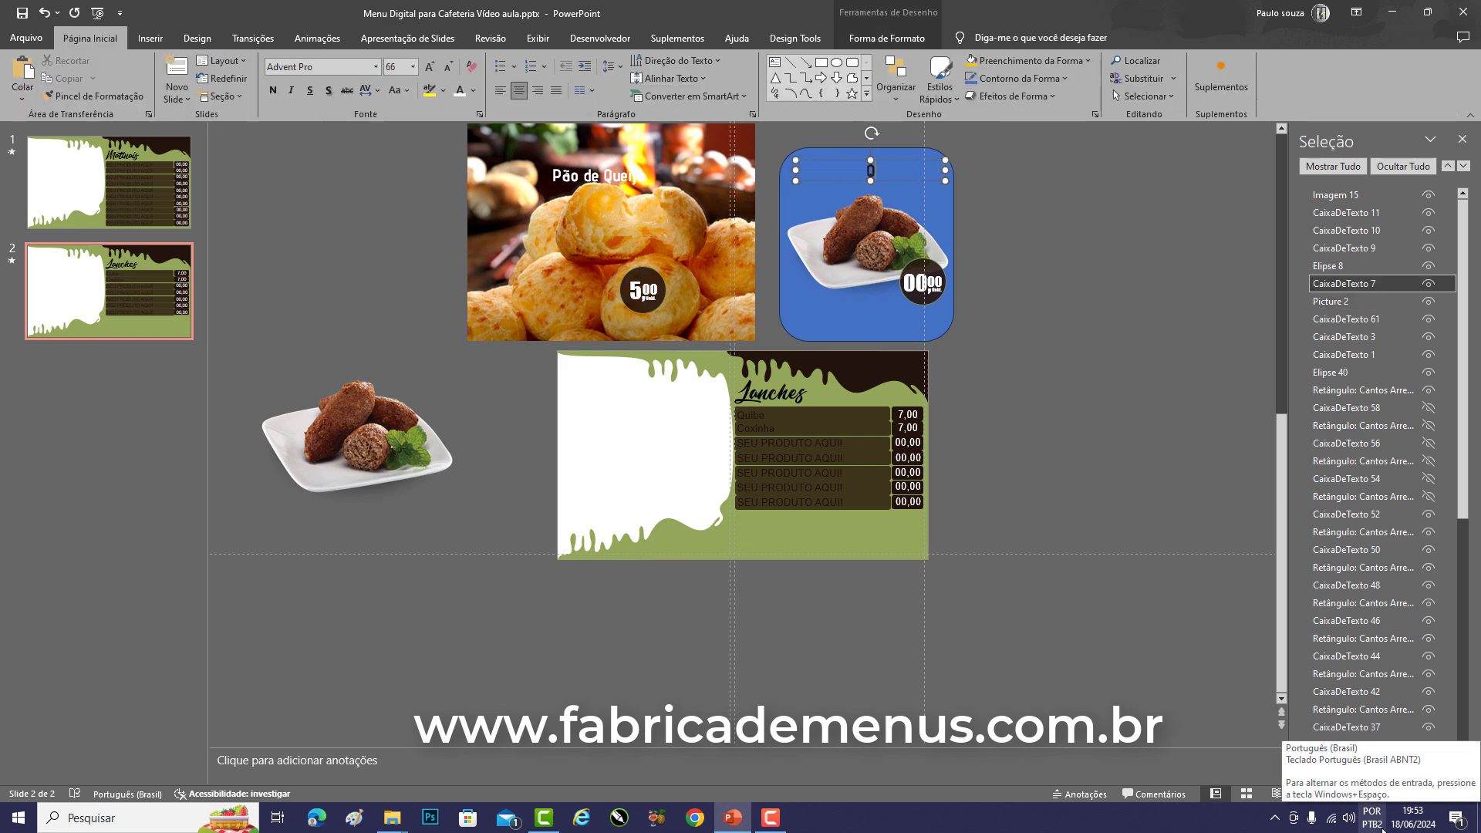
pyautogui.write('uibe ')
pyautogui.write('de carn')
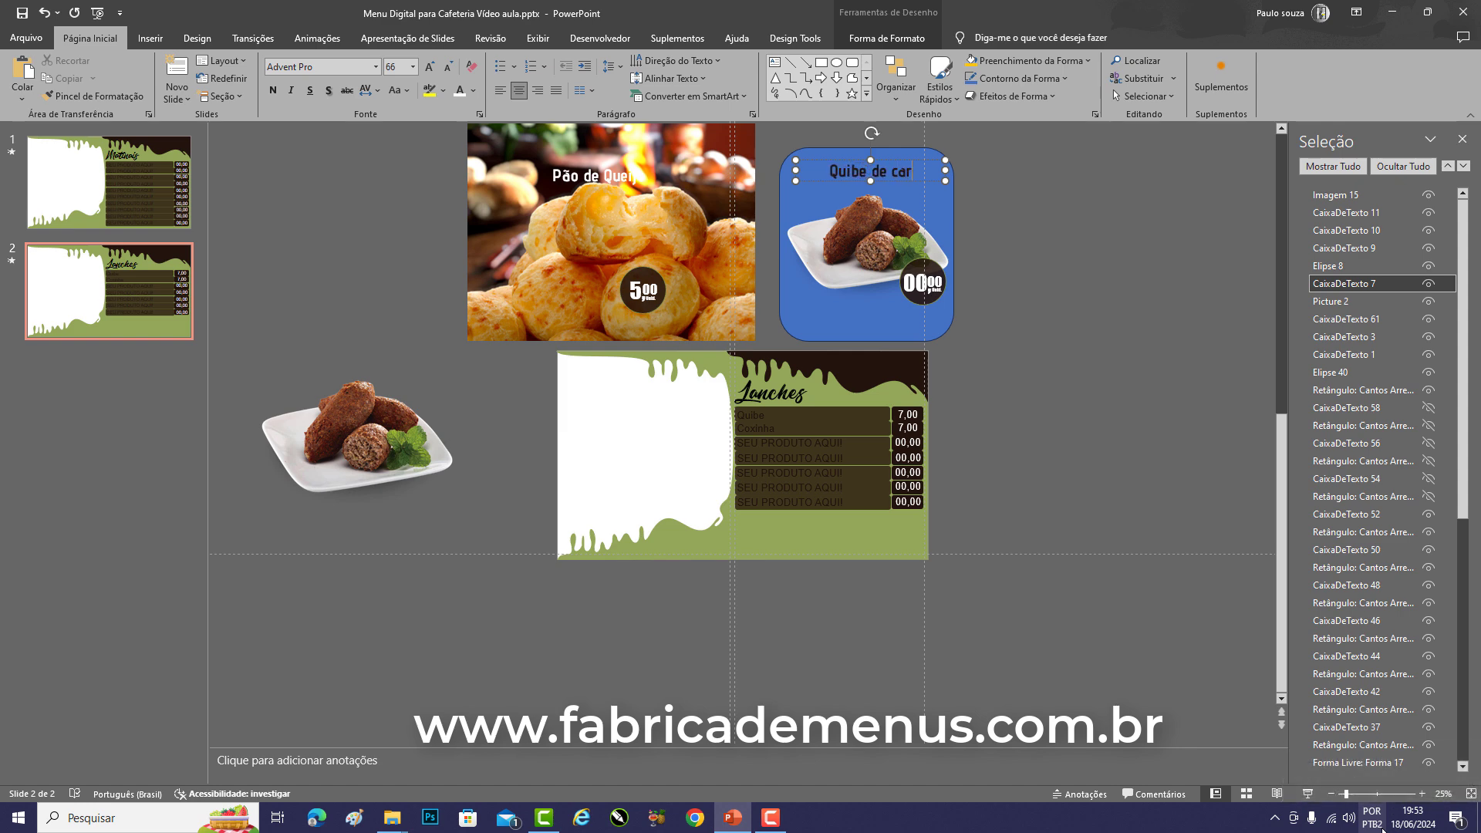
pyautogui.write('e')
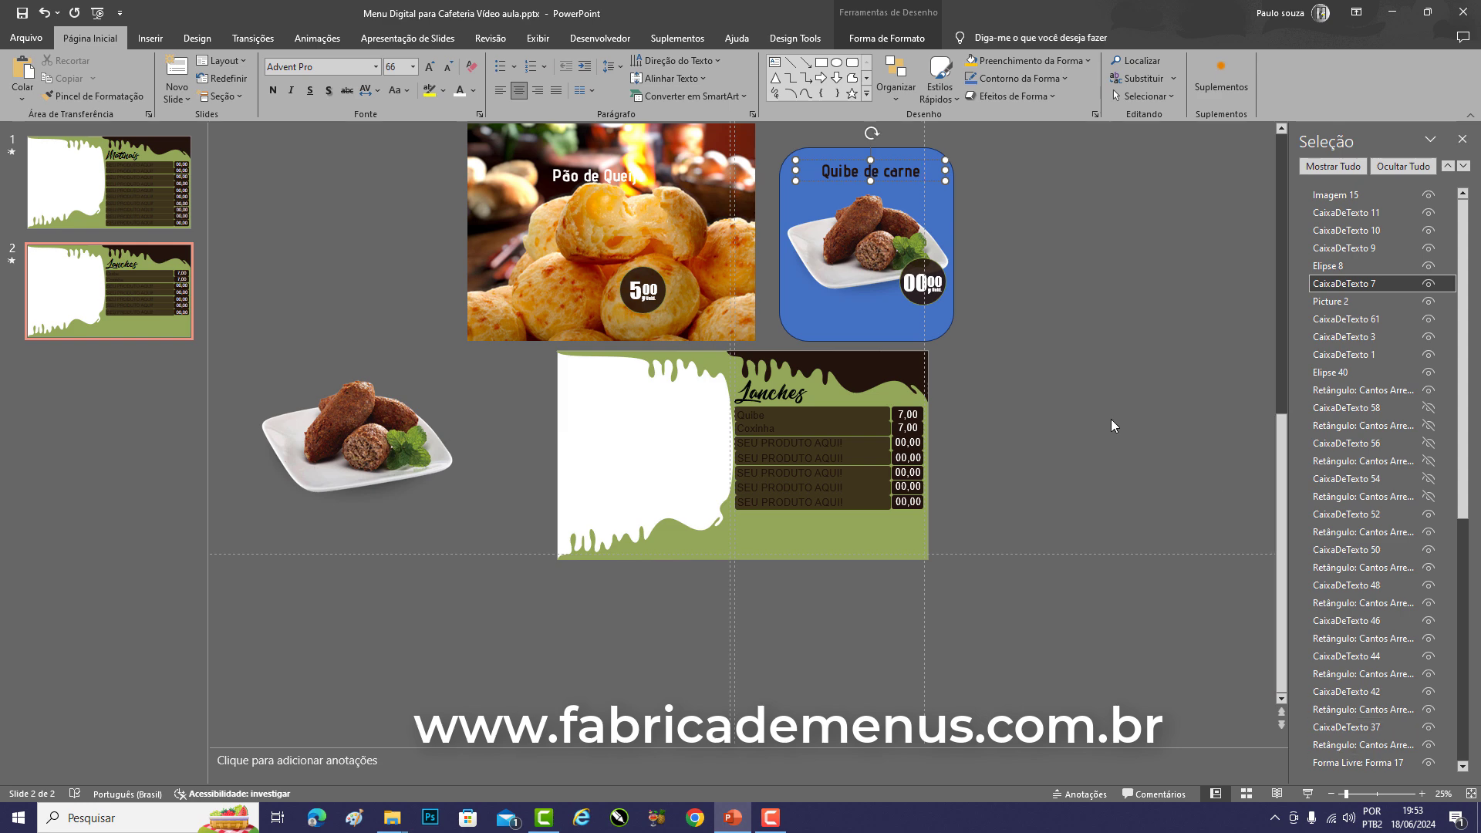
# Change the Quibe price badge from 00,00 to 7,00, nudging the ,00 beside the 7
pyautogui.click(920, 283)
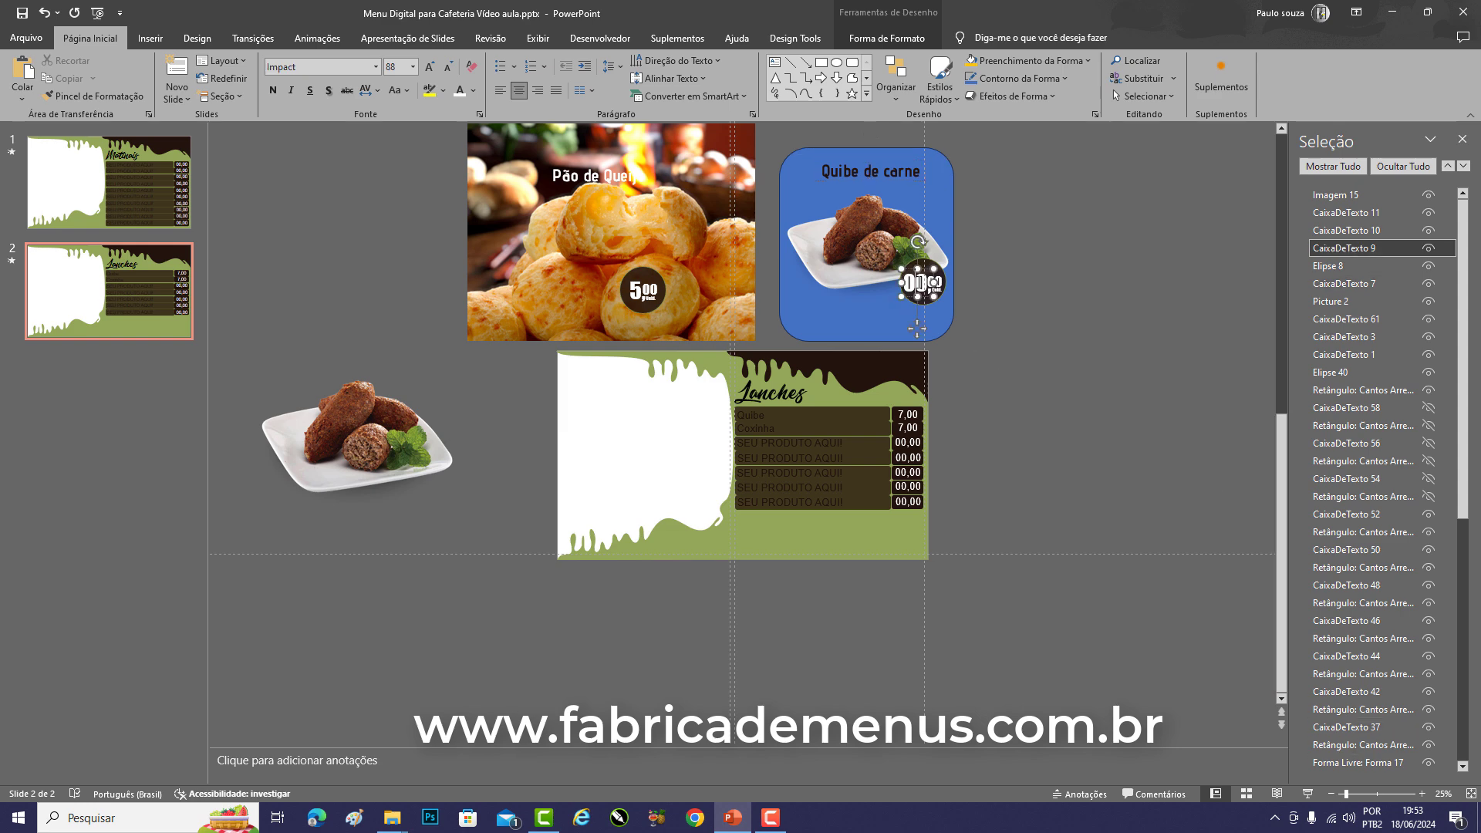
pyautogui.keyDown('ctrl'); pyautogui.scroll(4, 917, 329); pyautogui.keyUp('ctrl')
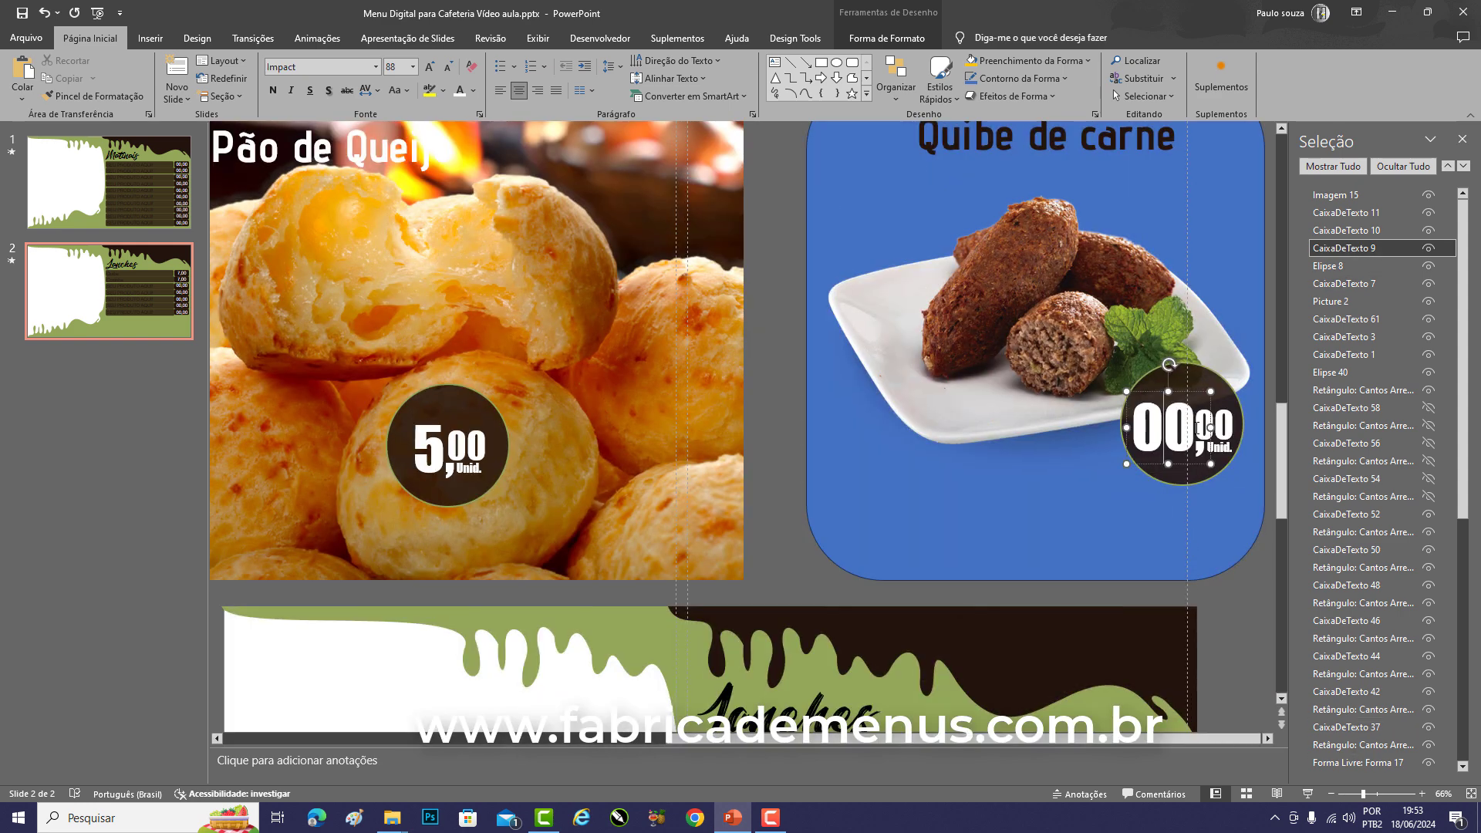
pyautogui.click(1196, 401)
pyautogui.click(1178, 423)
pyautogui.press('BackSpace')
pyautogui.press('BackSpace')
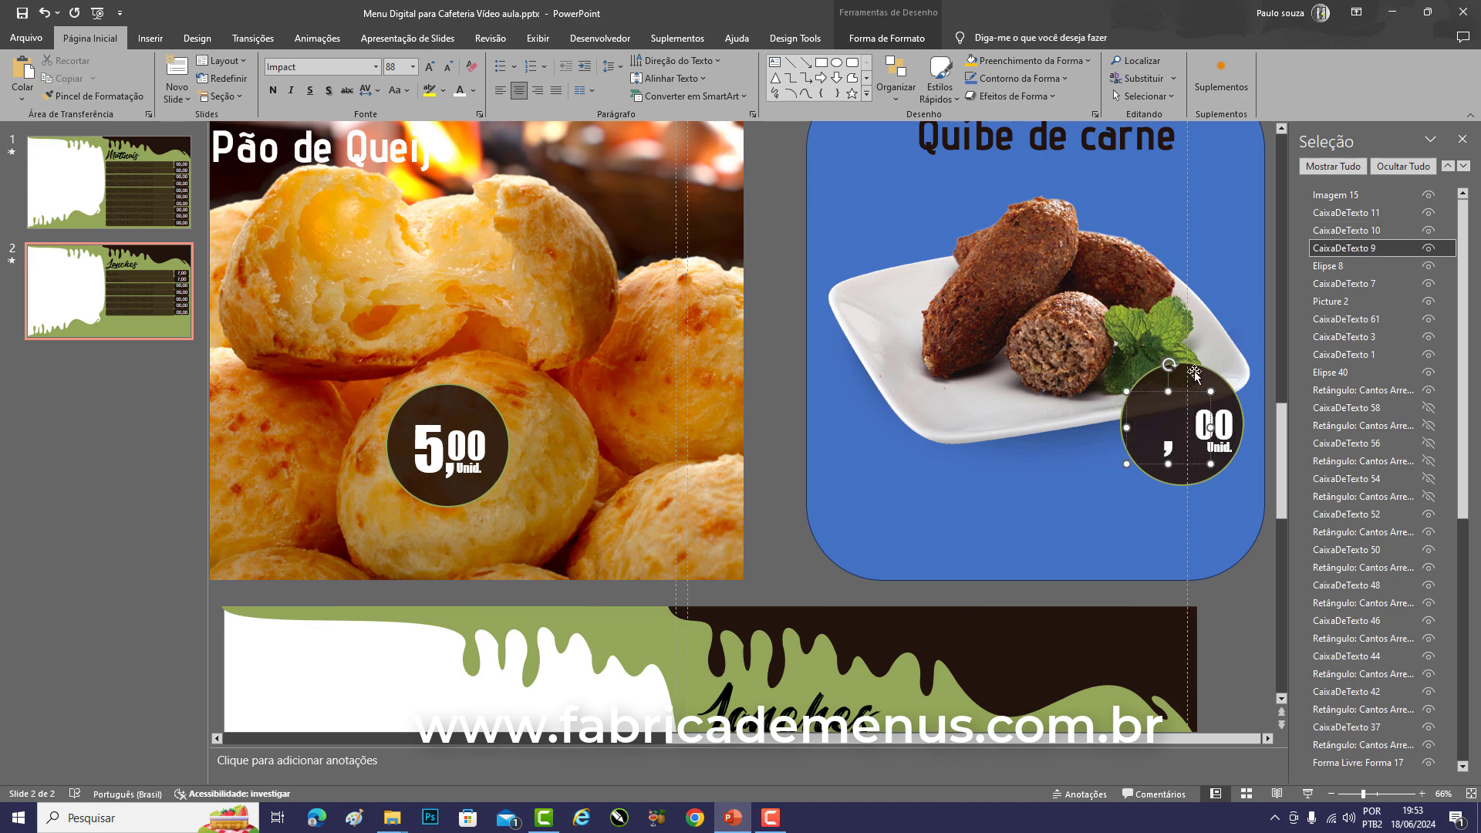
pyautogui.write('7')
pyautogui.click(1226, 420)
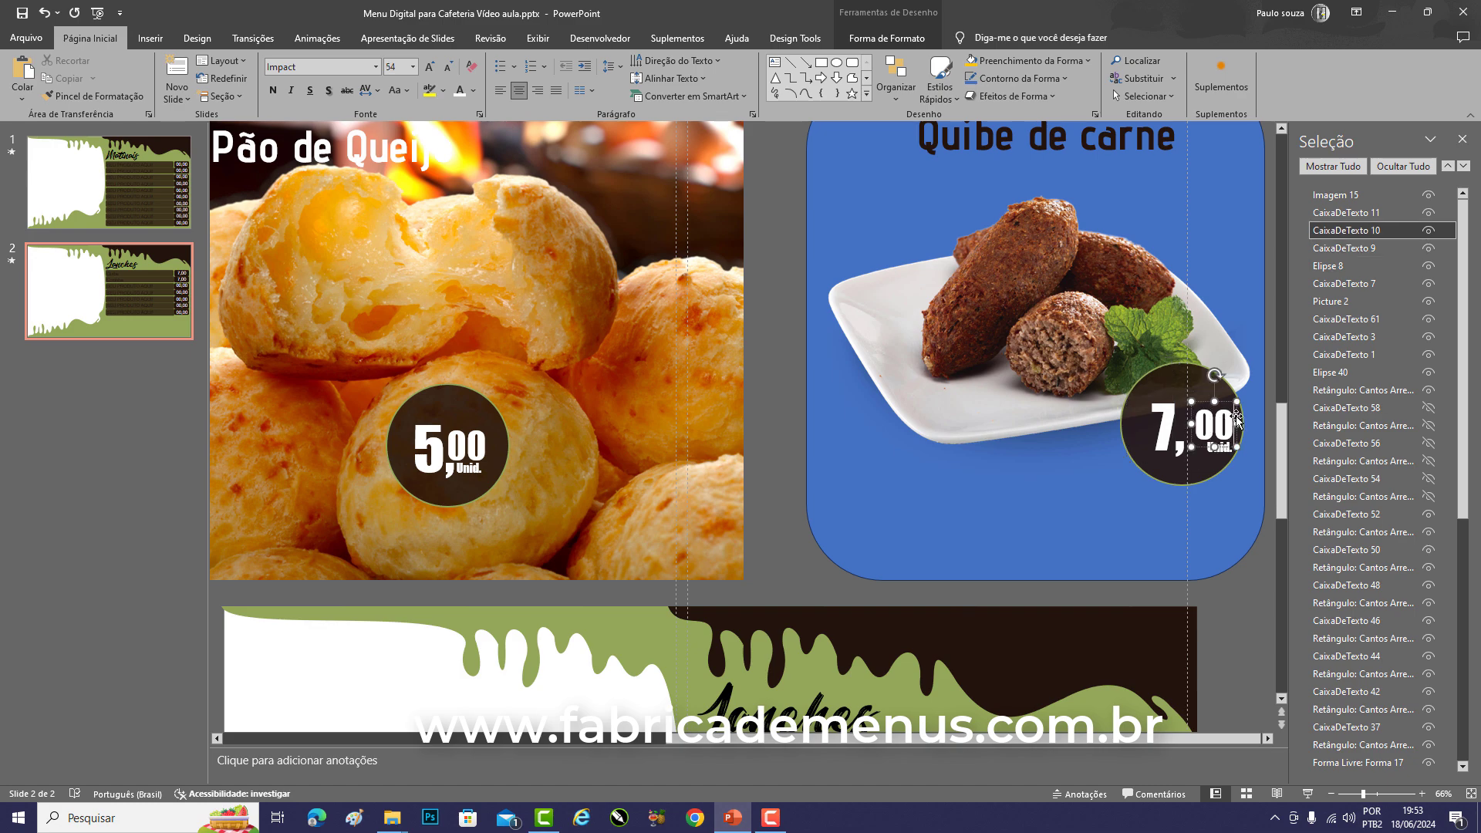
pyautogui.moveTo(1237, 419); pyautogui.dragTo(1230, 417)
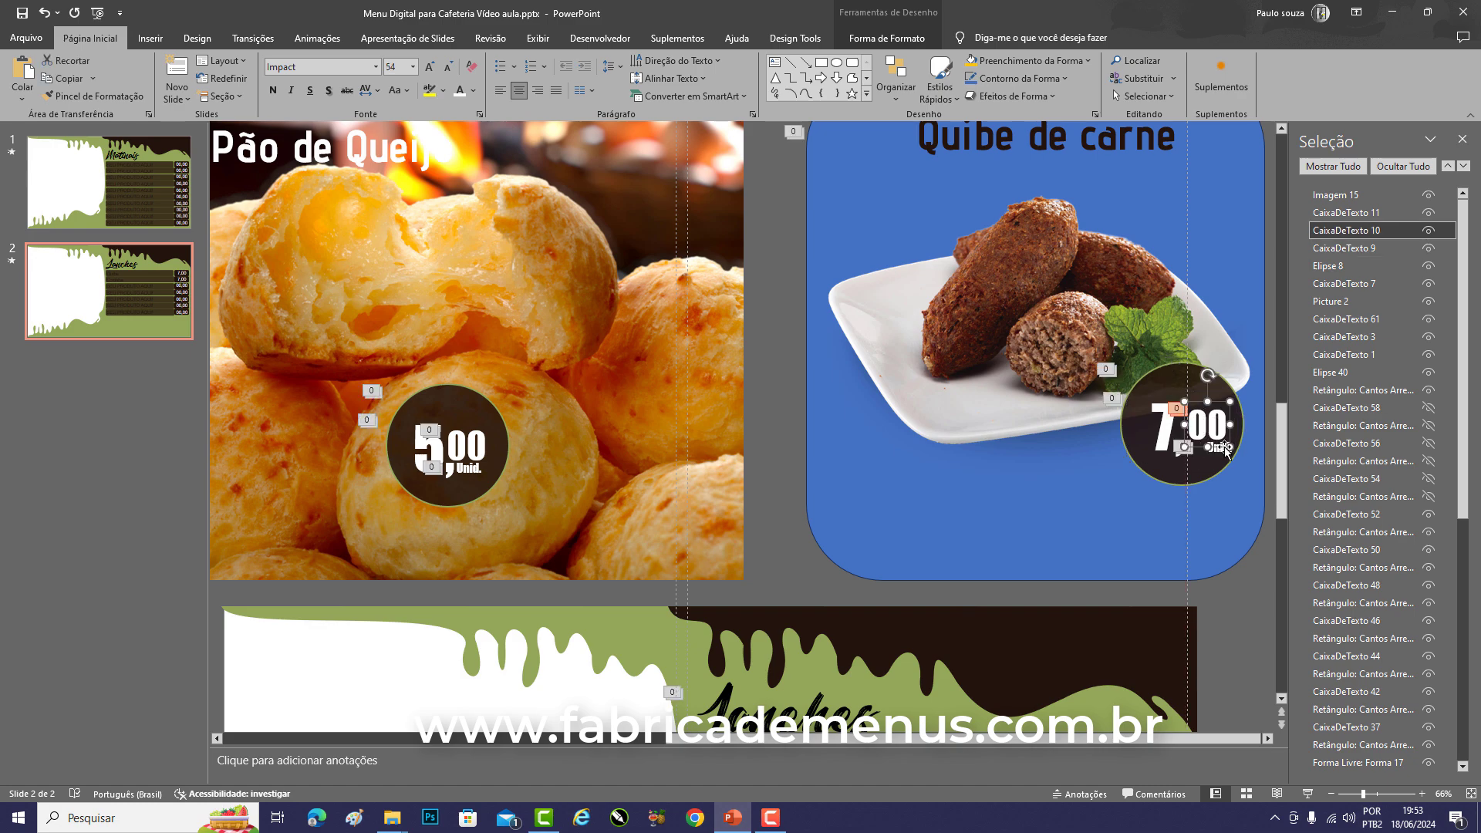
pyautogui.click(1222, 450)
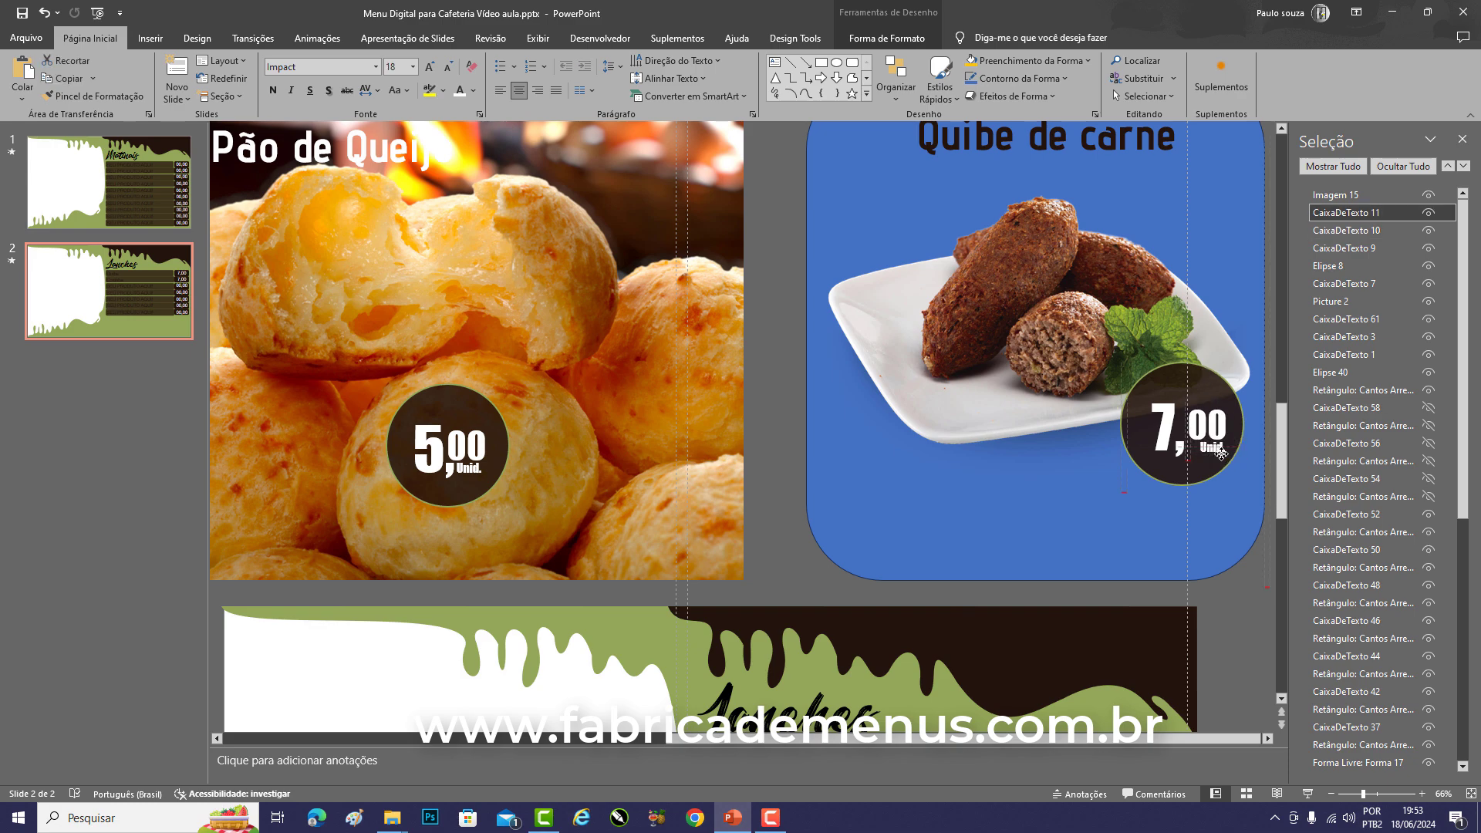
# Preview the Lanches slide's animations twice, showing the Pão de Queijo and Quibe de carne cards
pyautogui.scroll(-2, 912, 324)
pyautogui.scroll(-4, 912, 324)
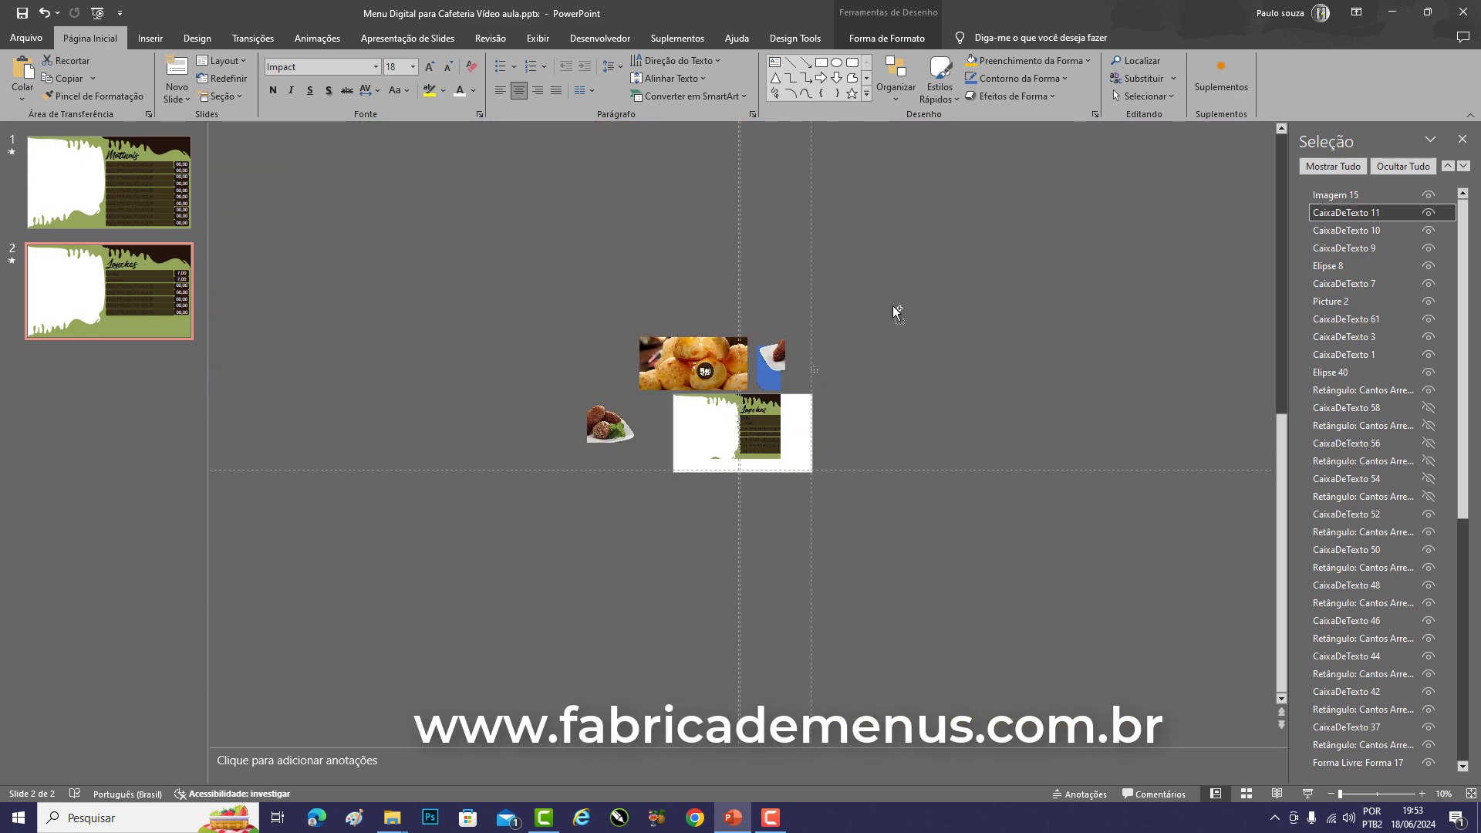
pyautogui.click(317, 38)
pyautogui.click(26, 71)
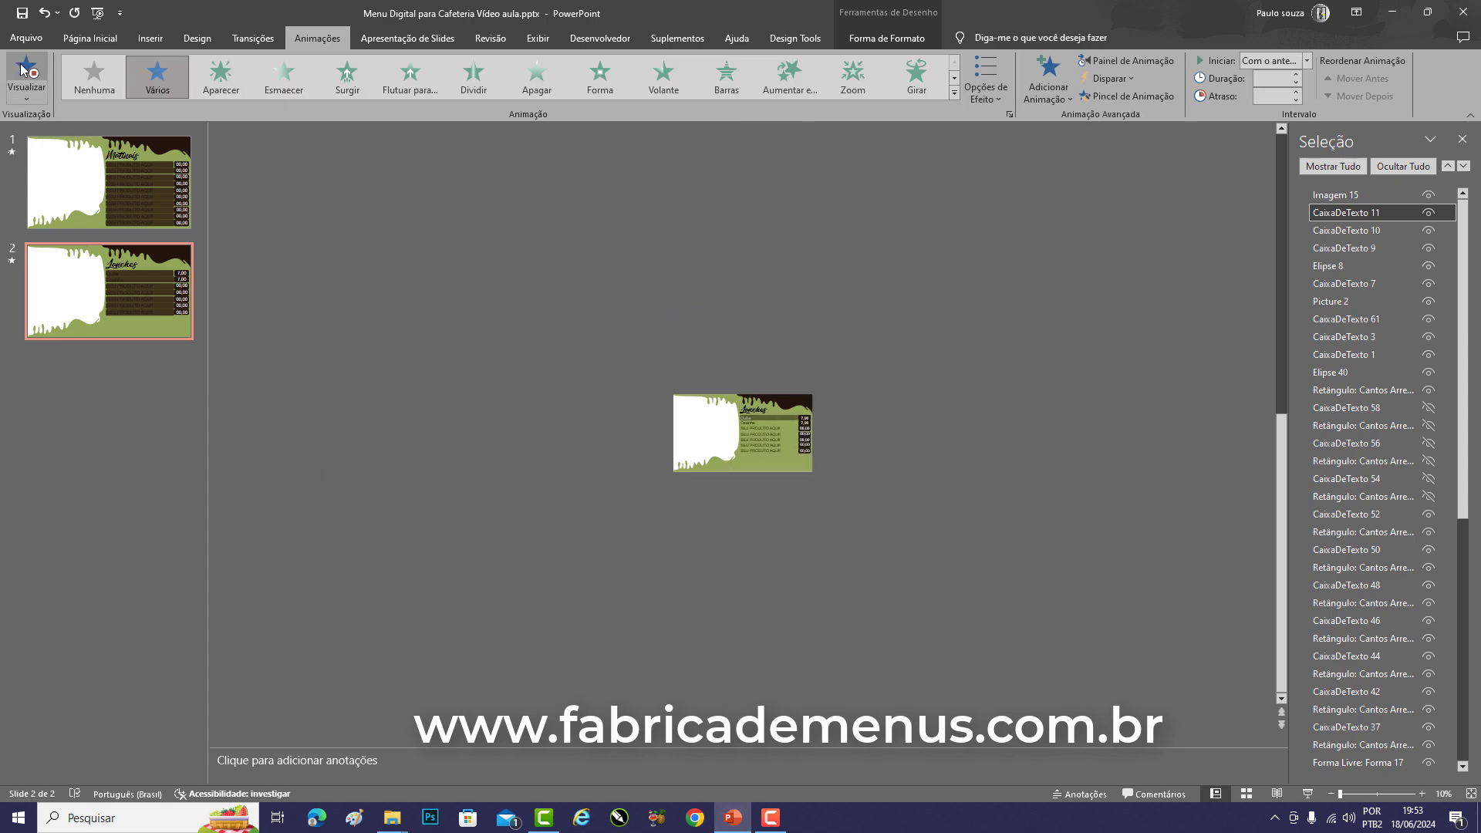
pyautogui.scroll(3, 834, 448)
pyautogui.scroll(2, 834, 448)
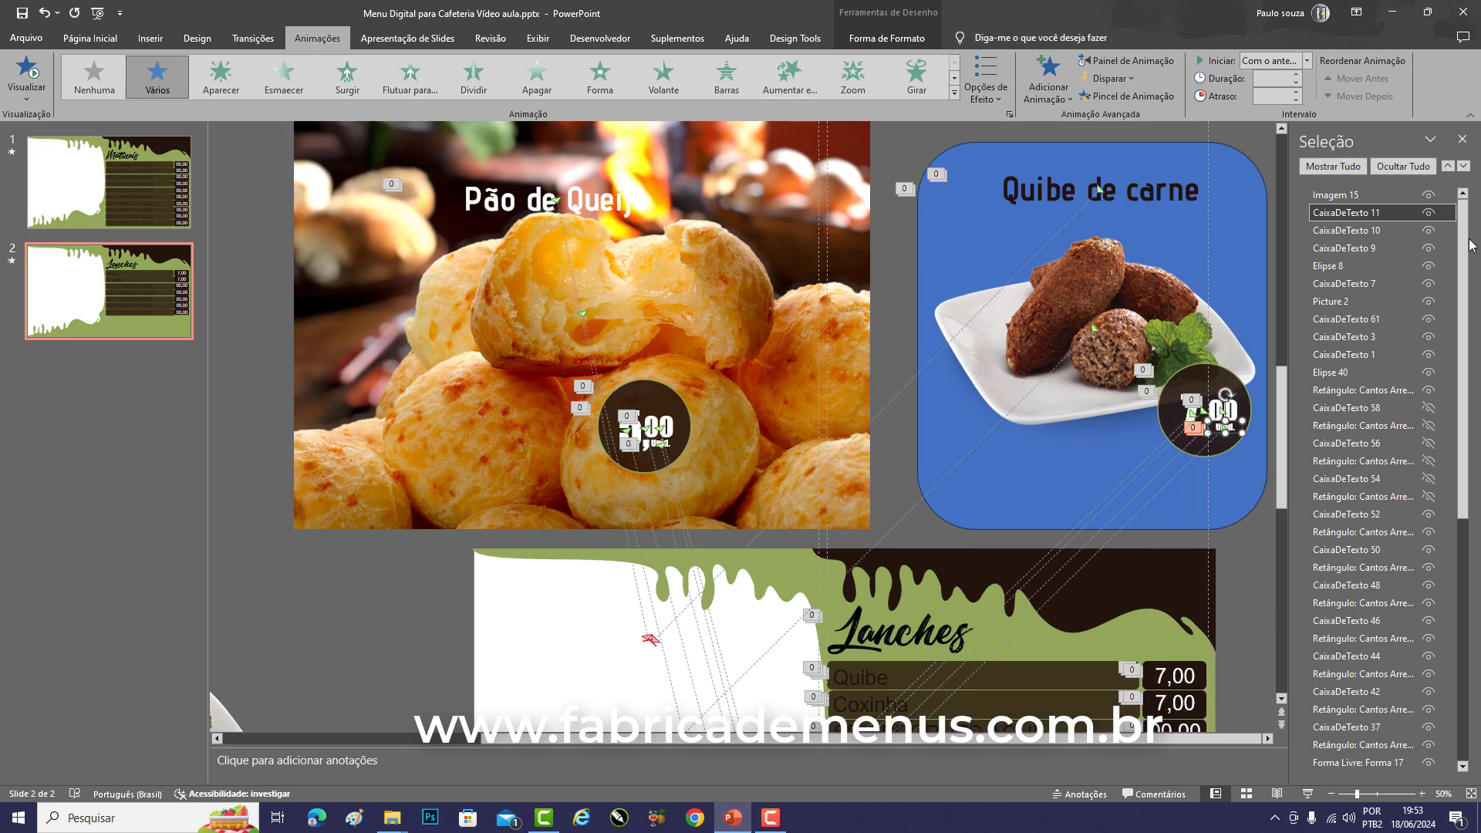
pyautogui.moveTo(1469, 245); pyautogui.dragTo(1475, 386)
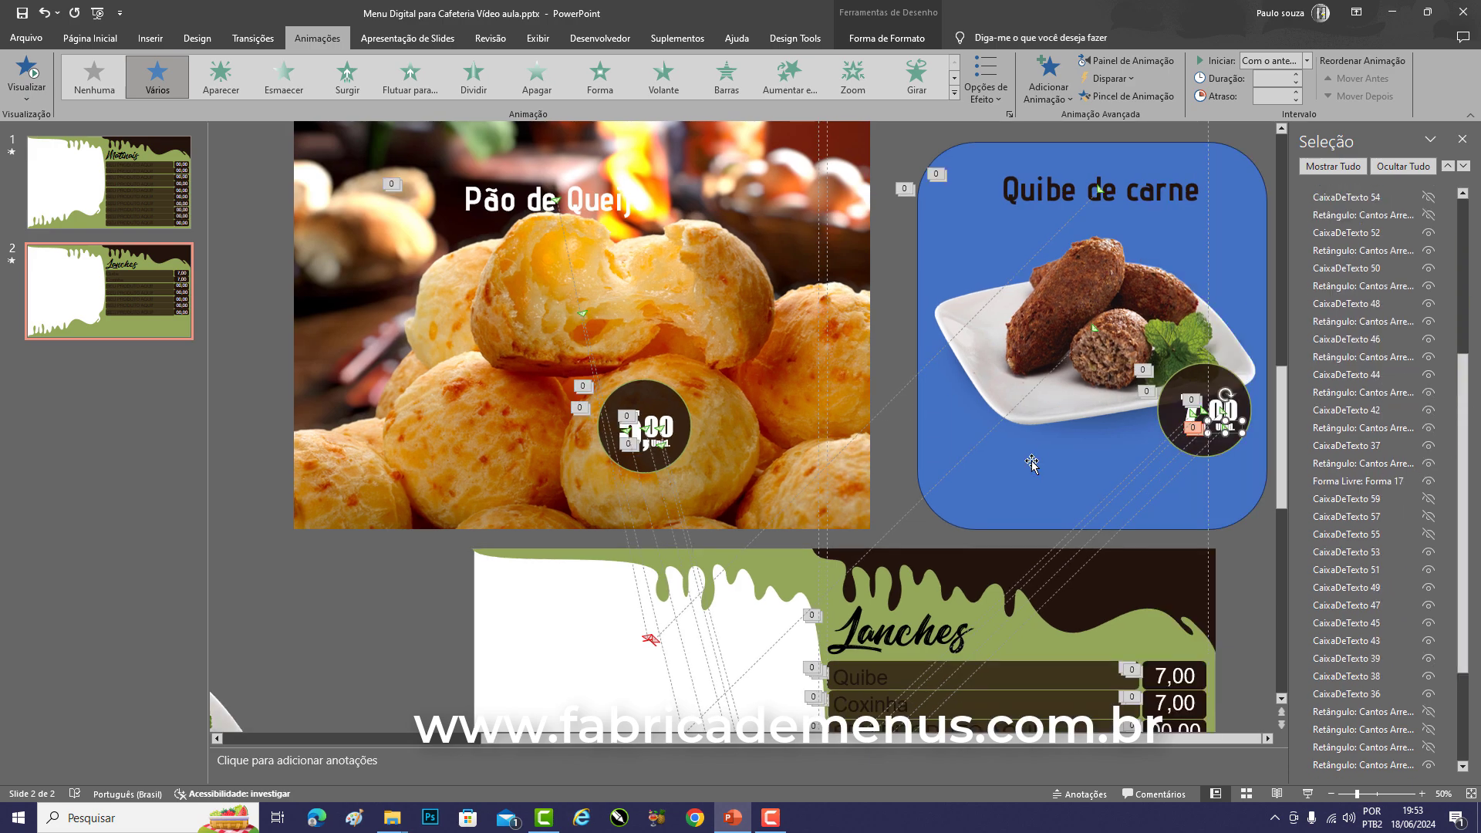
pyautogui.scroll(-1, 1032, 463)
pyautogui.scroll(-1, 831, 467)
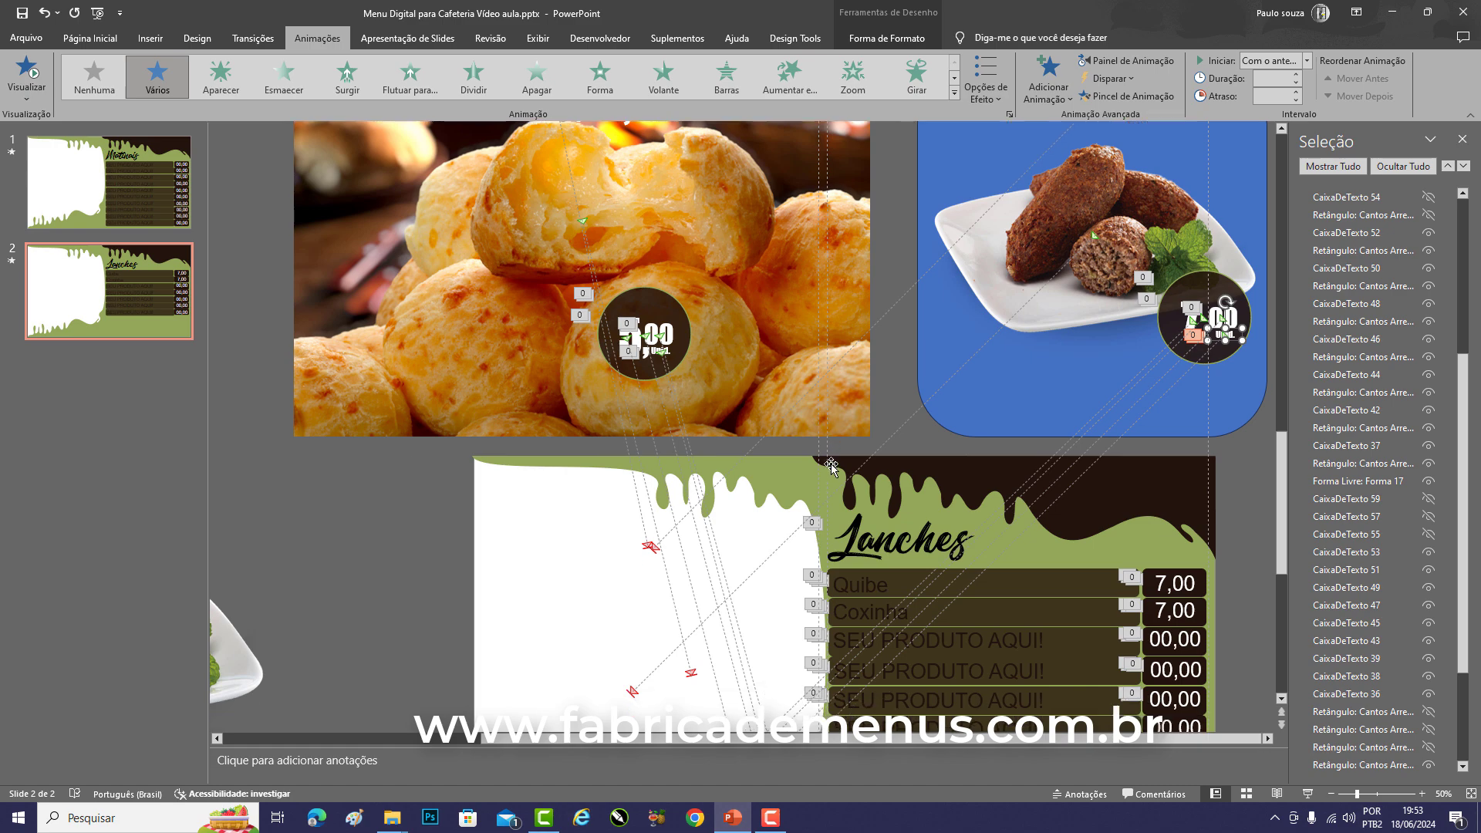
pyautogui.scroll(-1, 831, 467)
pyautogui.scroll(-1, 830, 466)
pyautogui.scroll(-1, 830, 467)
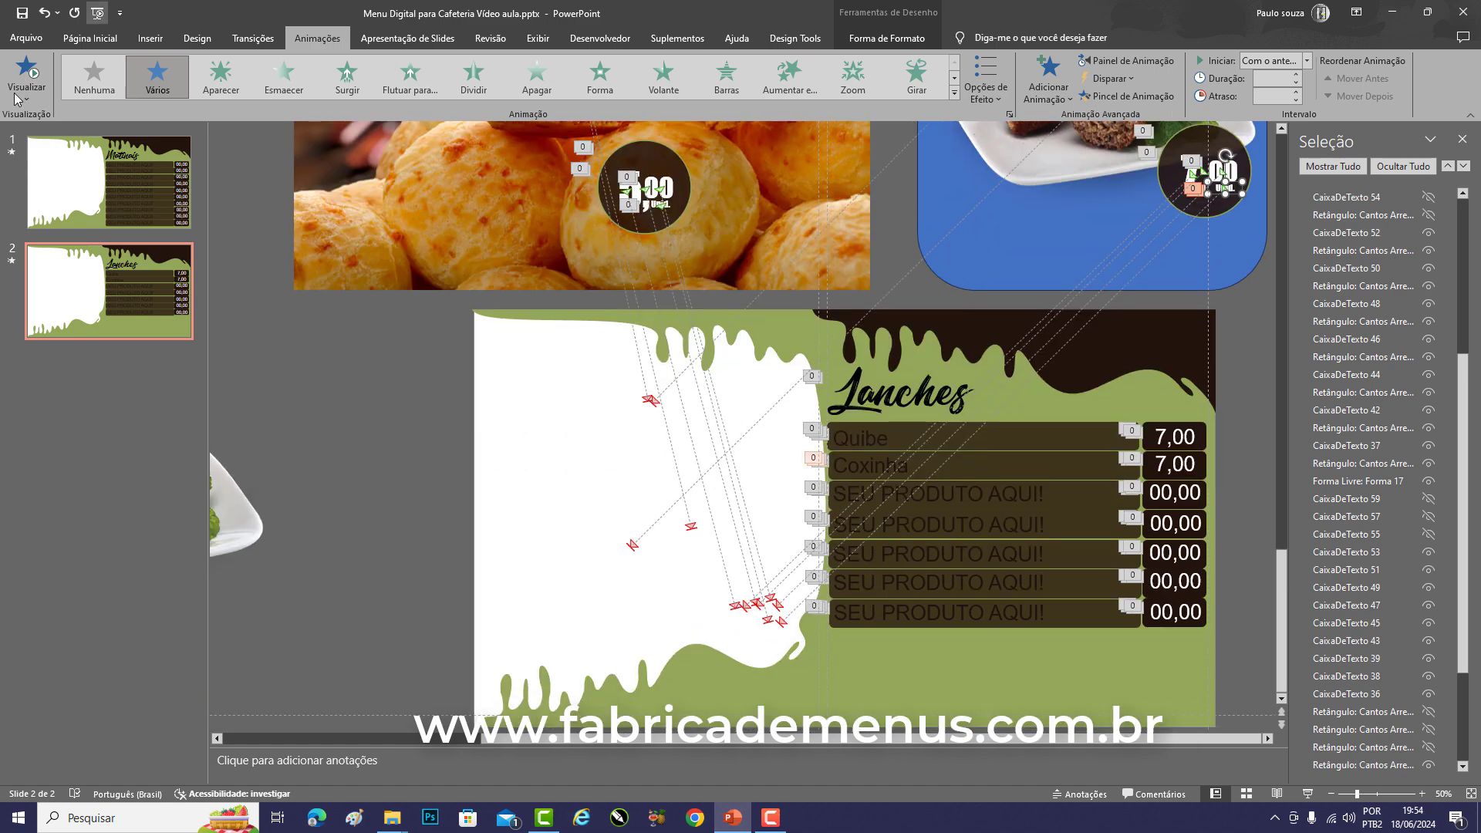
pyautogui.click(25, 73)
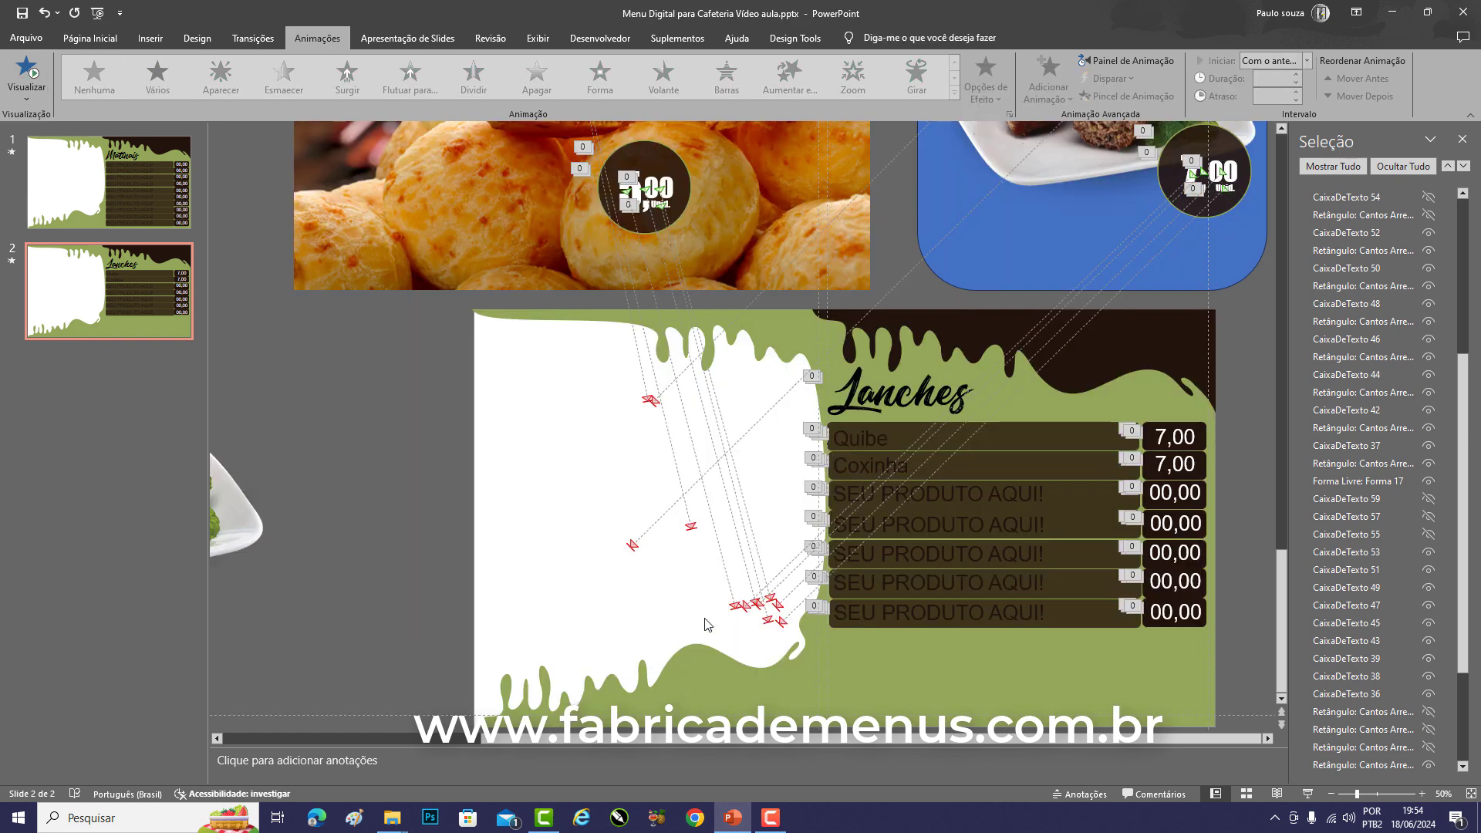
pyautogui.scroll(-4, 706, 625)
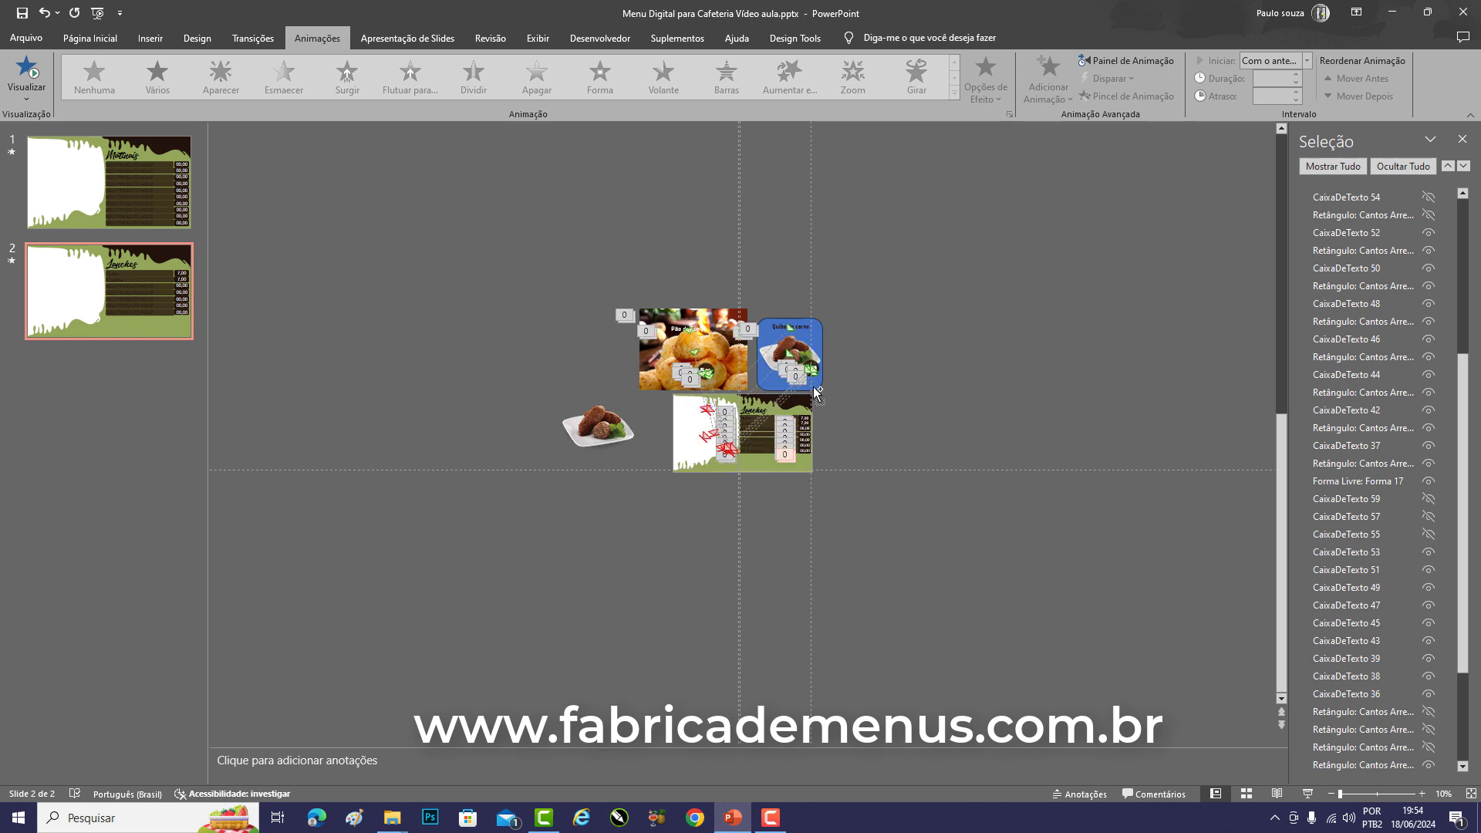
# Close the Selection pane, save the presentation, and duplicate slide 2 as slide 3
pyautogui.scroll(3, 813, 387)
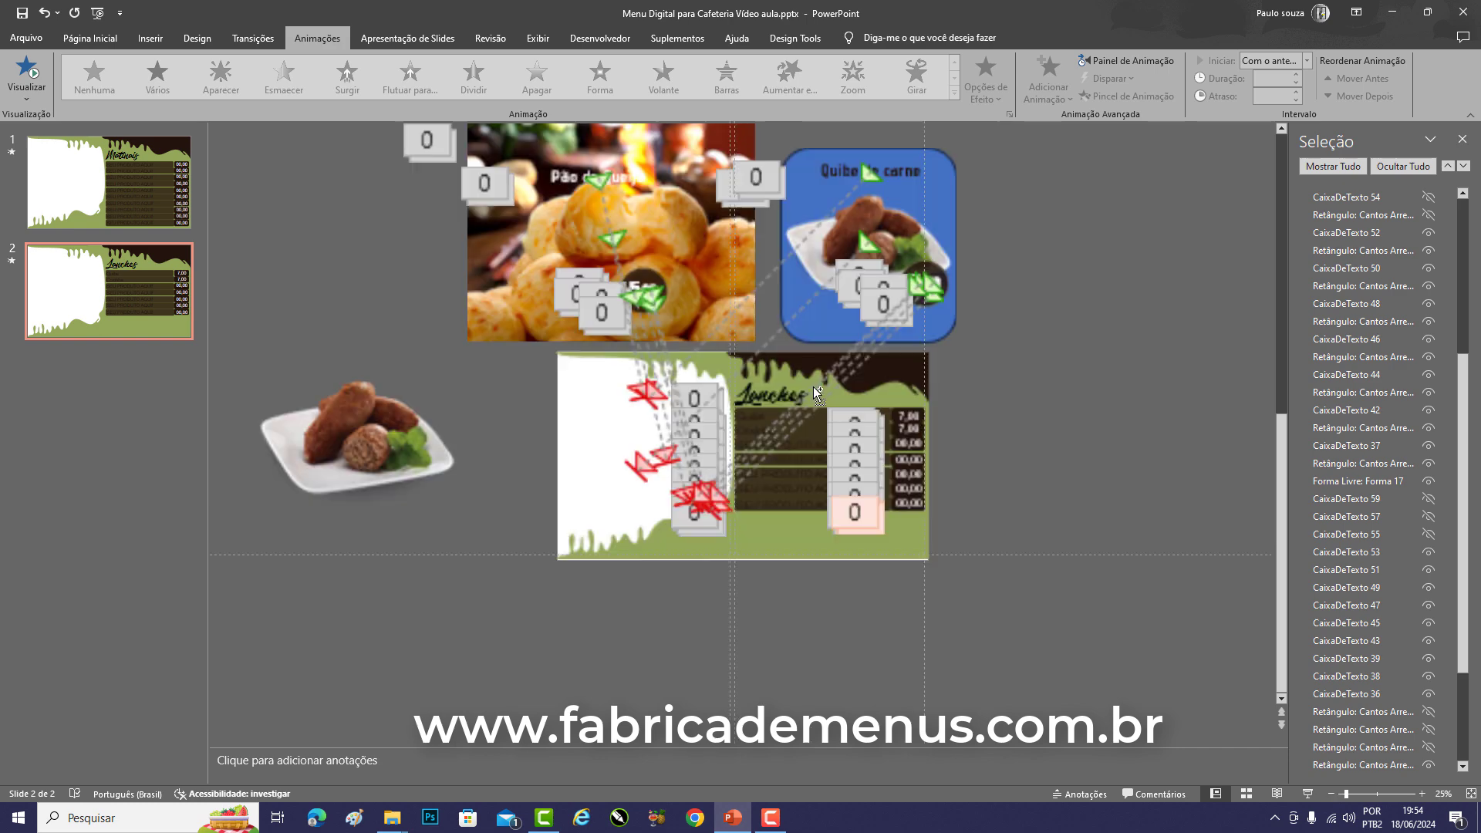
pyautogui.click(1463, 139)
pyautogui.click(30, 15)
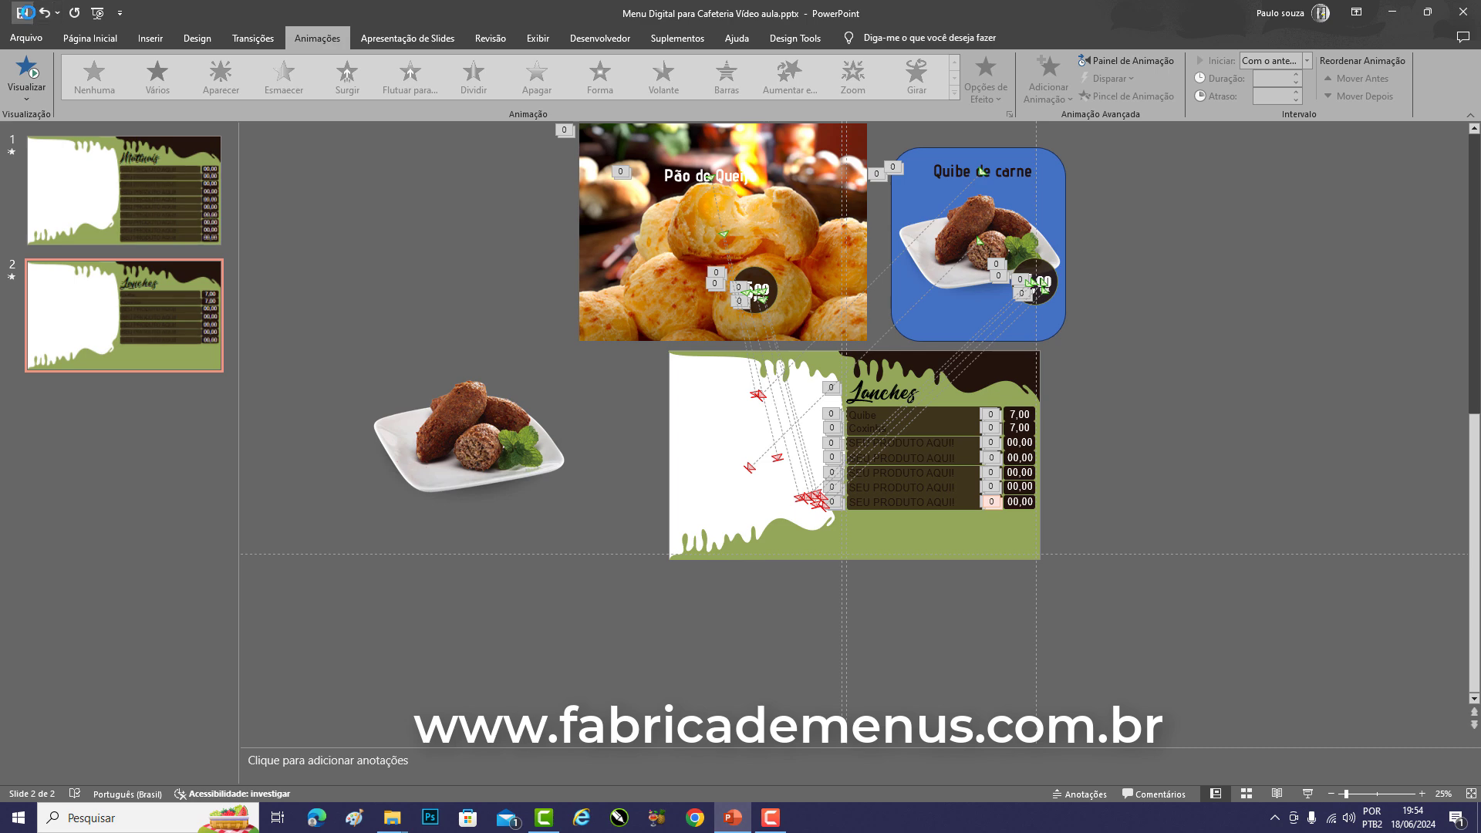
pyautogui.click(126, 314)
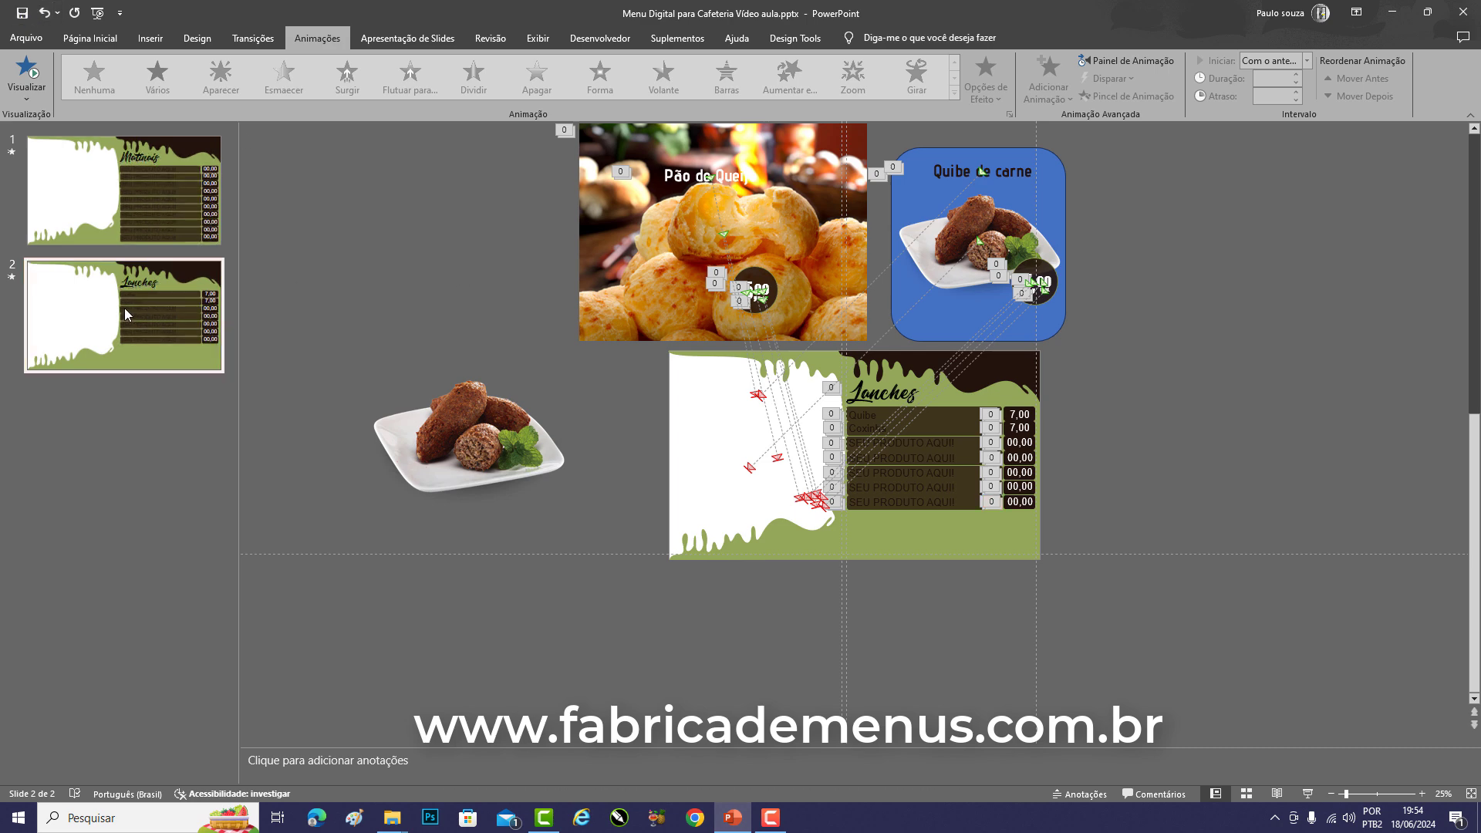
pyautogui.rightClick(125, 309)
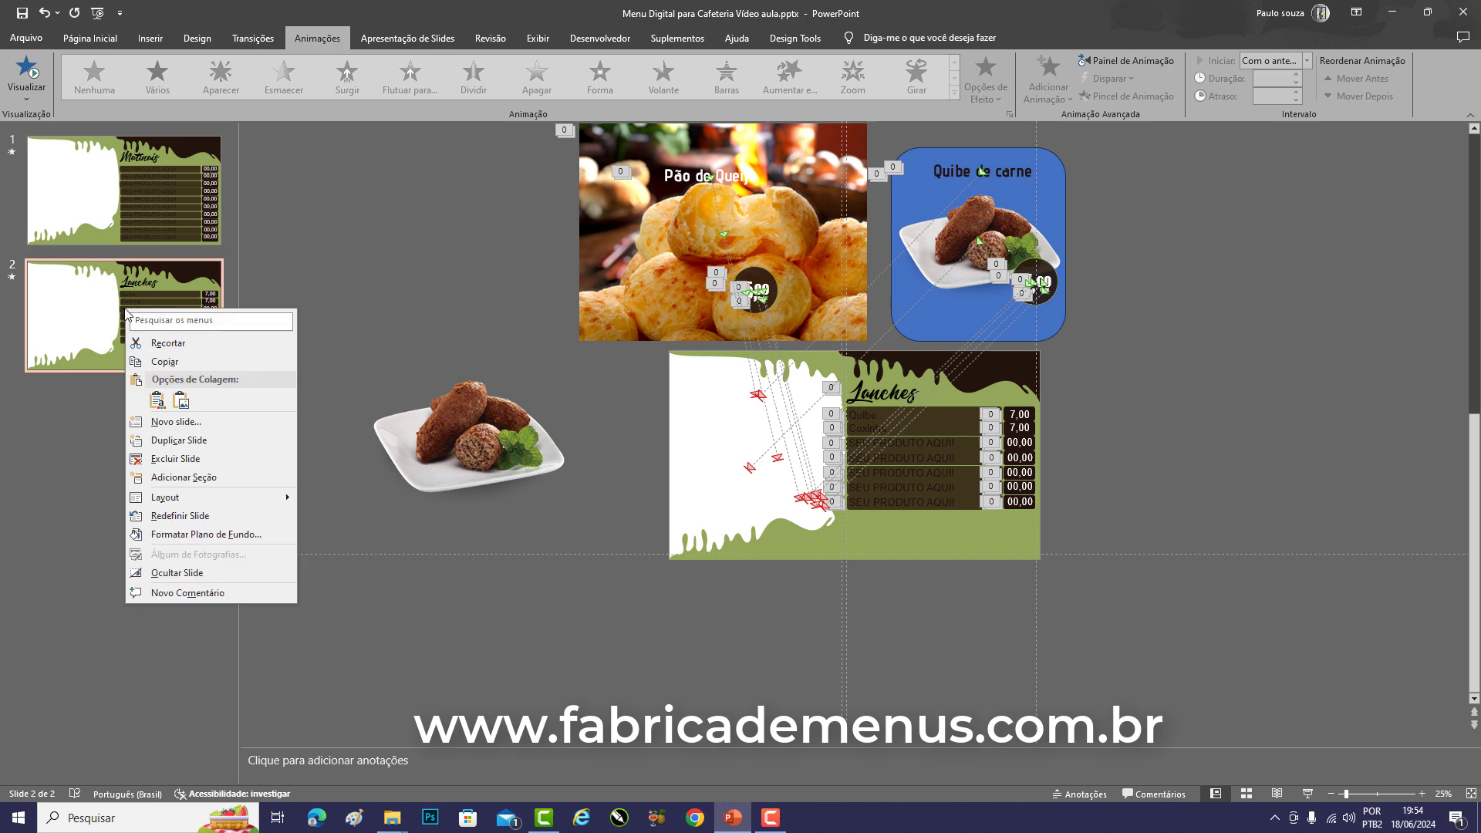
pyautogui.click(197, 449)
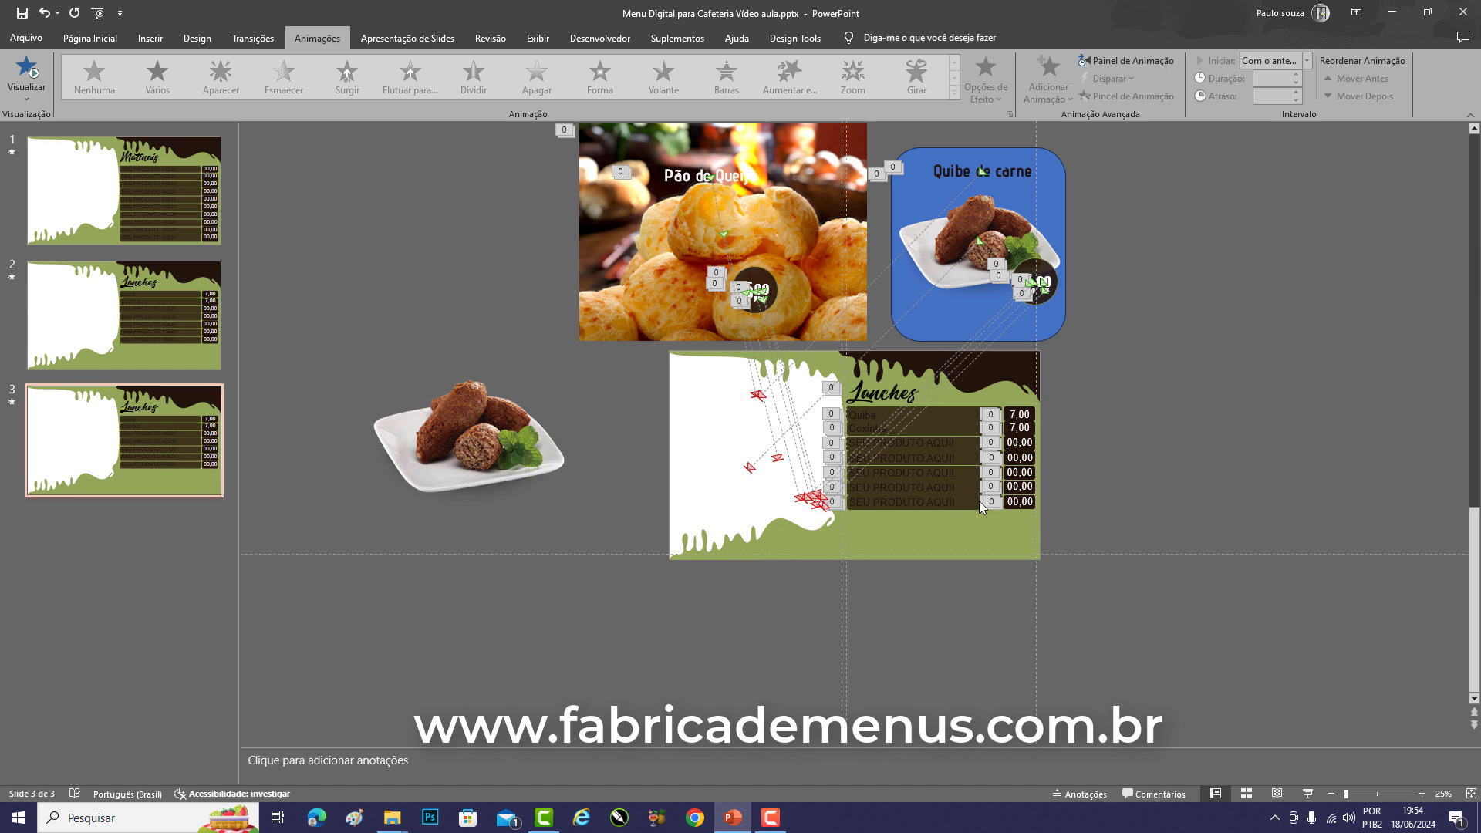
# Retitle the new slide 3's menu from Lanches to Matinais
pyautogui.click(883, 388)
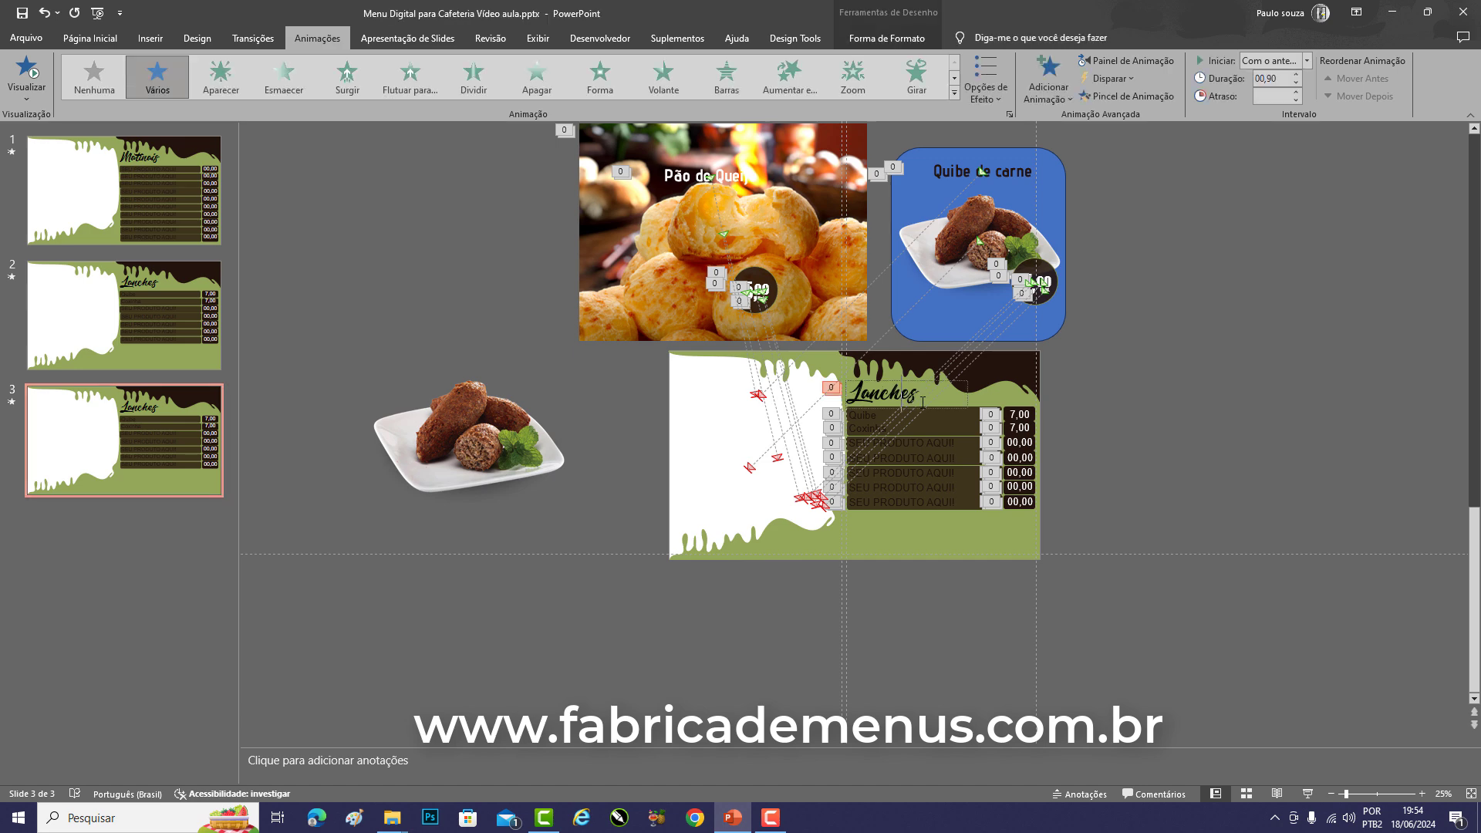
pyautogui.doubleClick(923, 402)
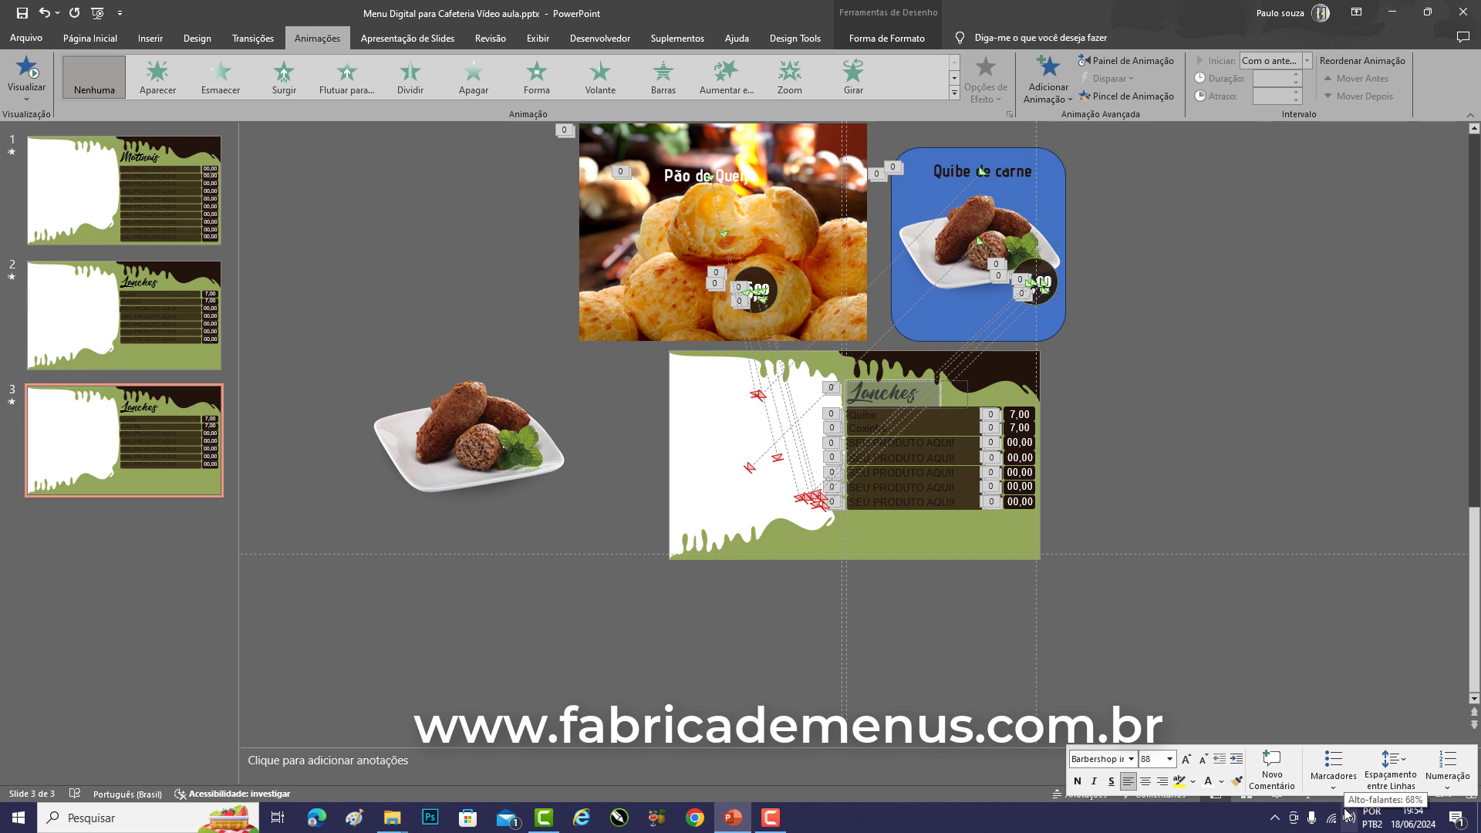
pyautogui.write('M')
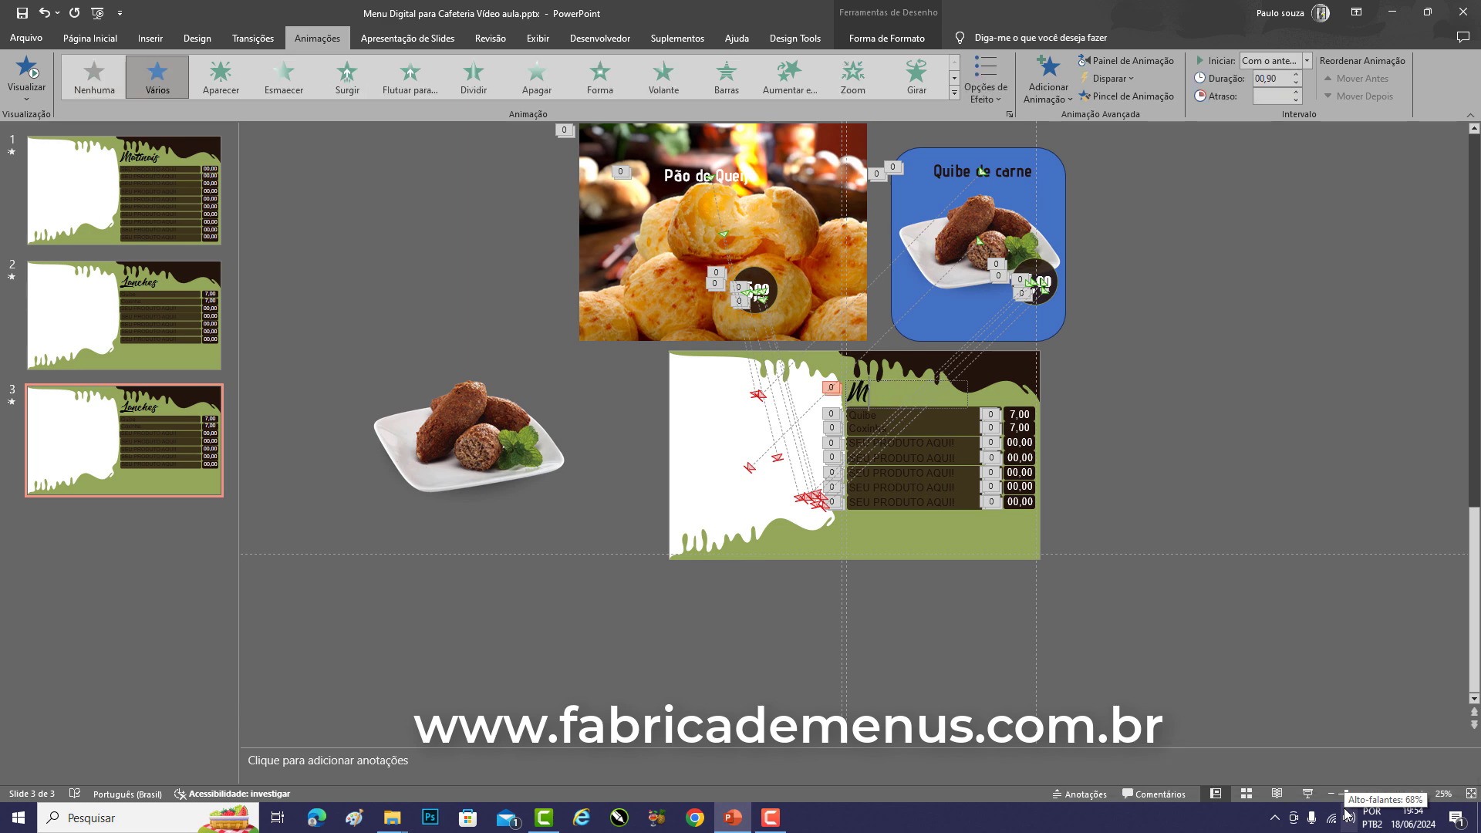
pyautogui.write('atinais')
pyautogui.click(952, 503)
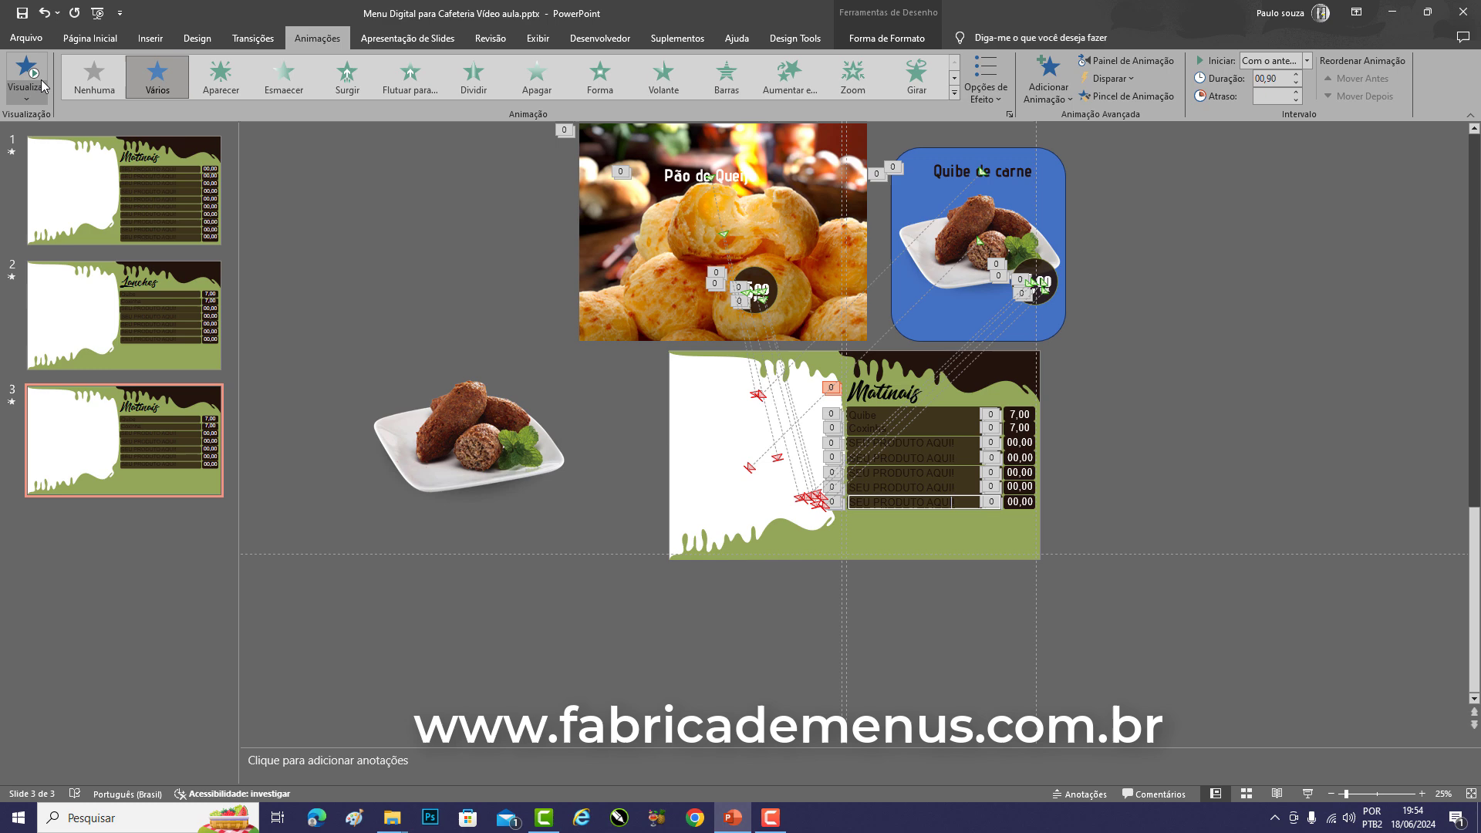
pyautogui.click(98, 38)
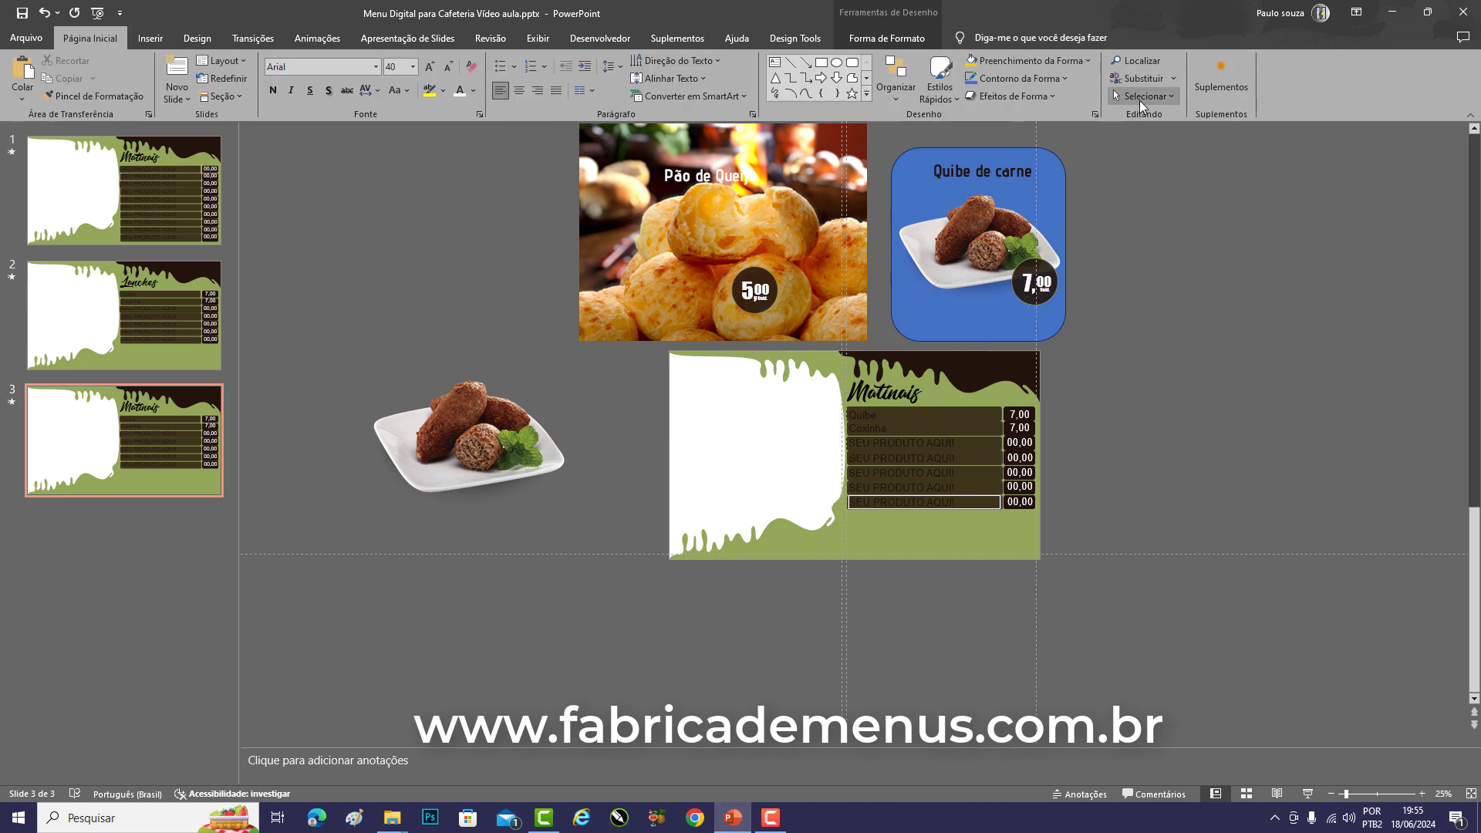
# Unhide the hidden product rows, SEU PRODUTO AQUI! text boxes and 00,00 price boxes in the Selection pane
pyautogui.click(1145, 95)
pyautogui.click(1153, 149)
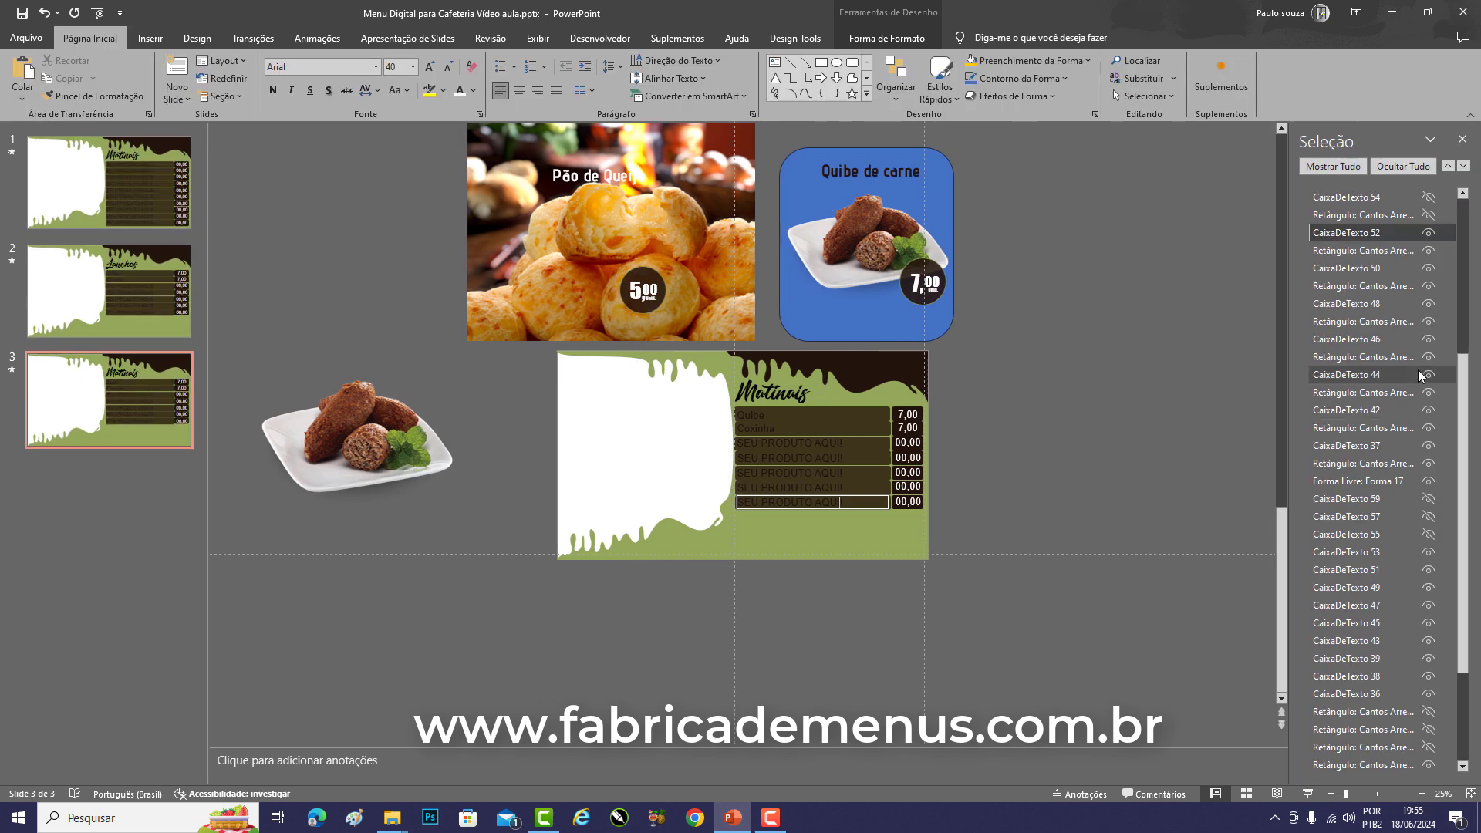
pyautogui.click(1429, 215)
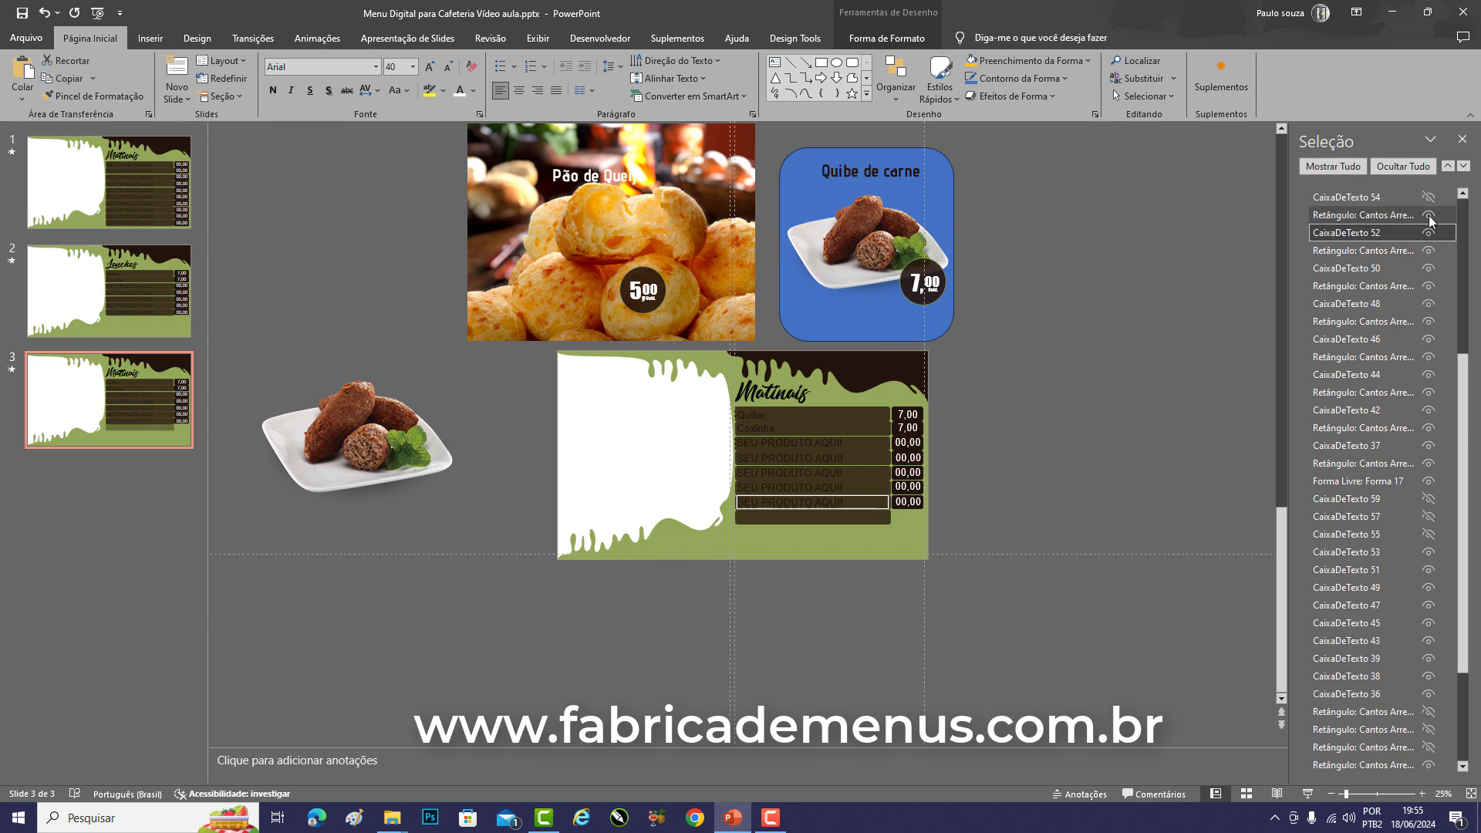
pyautogui.click(1429, 197)
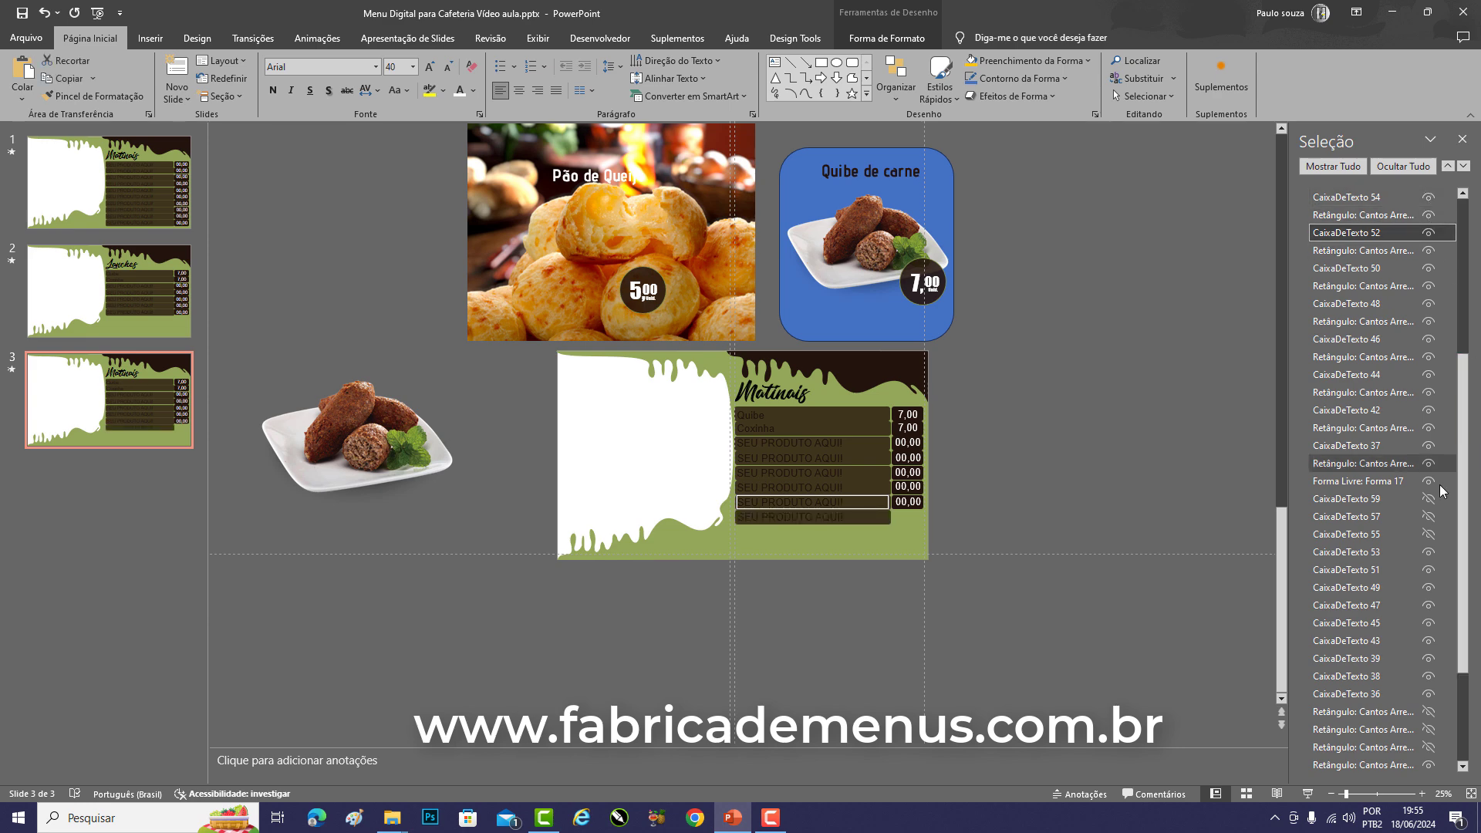
pyautogui.click(1428, 500)
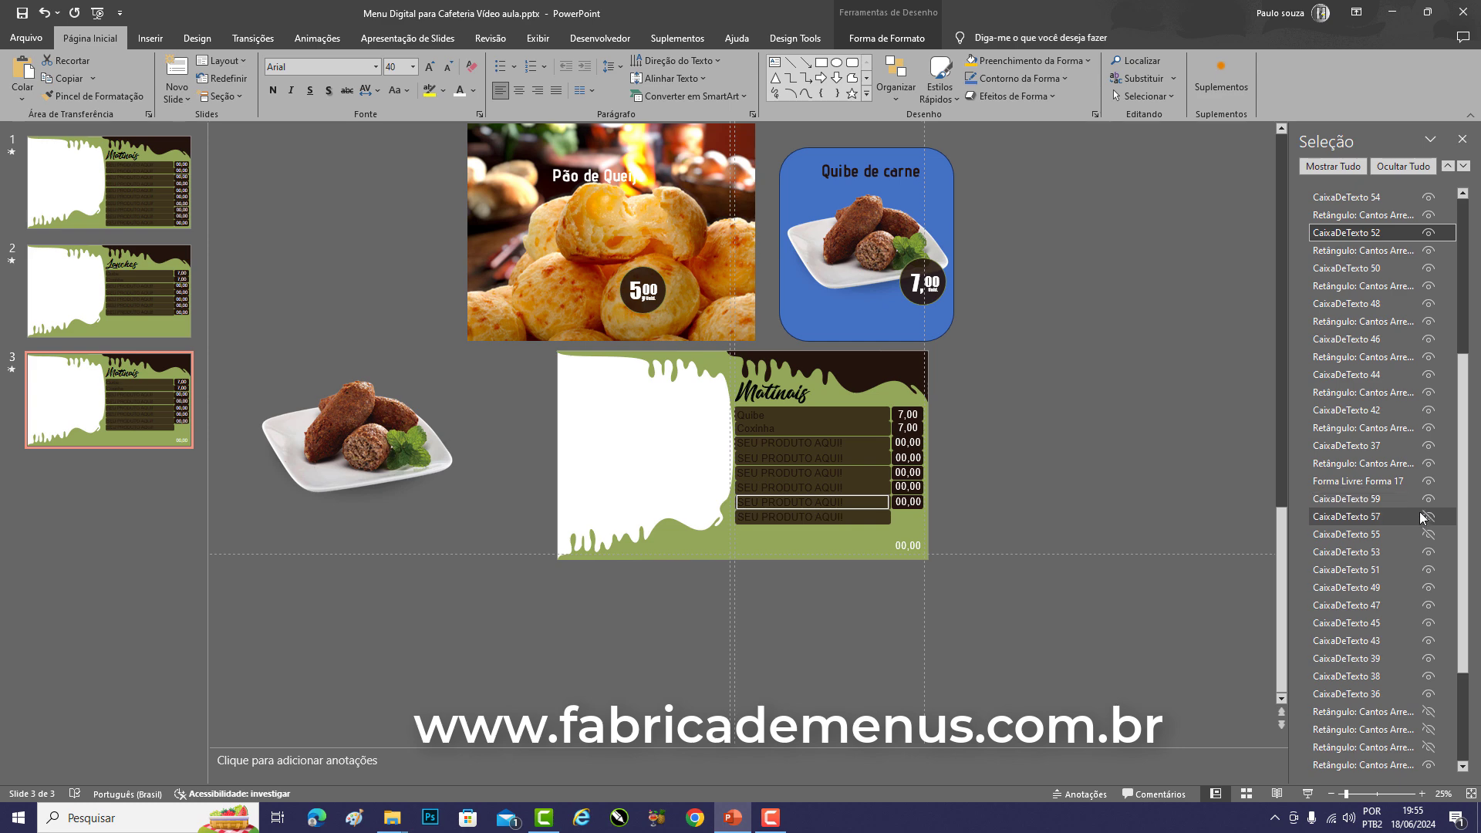
pyautogui.click(1428, 517)
pyautogui.click(1429, 534)
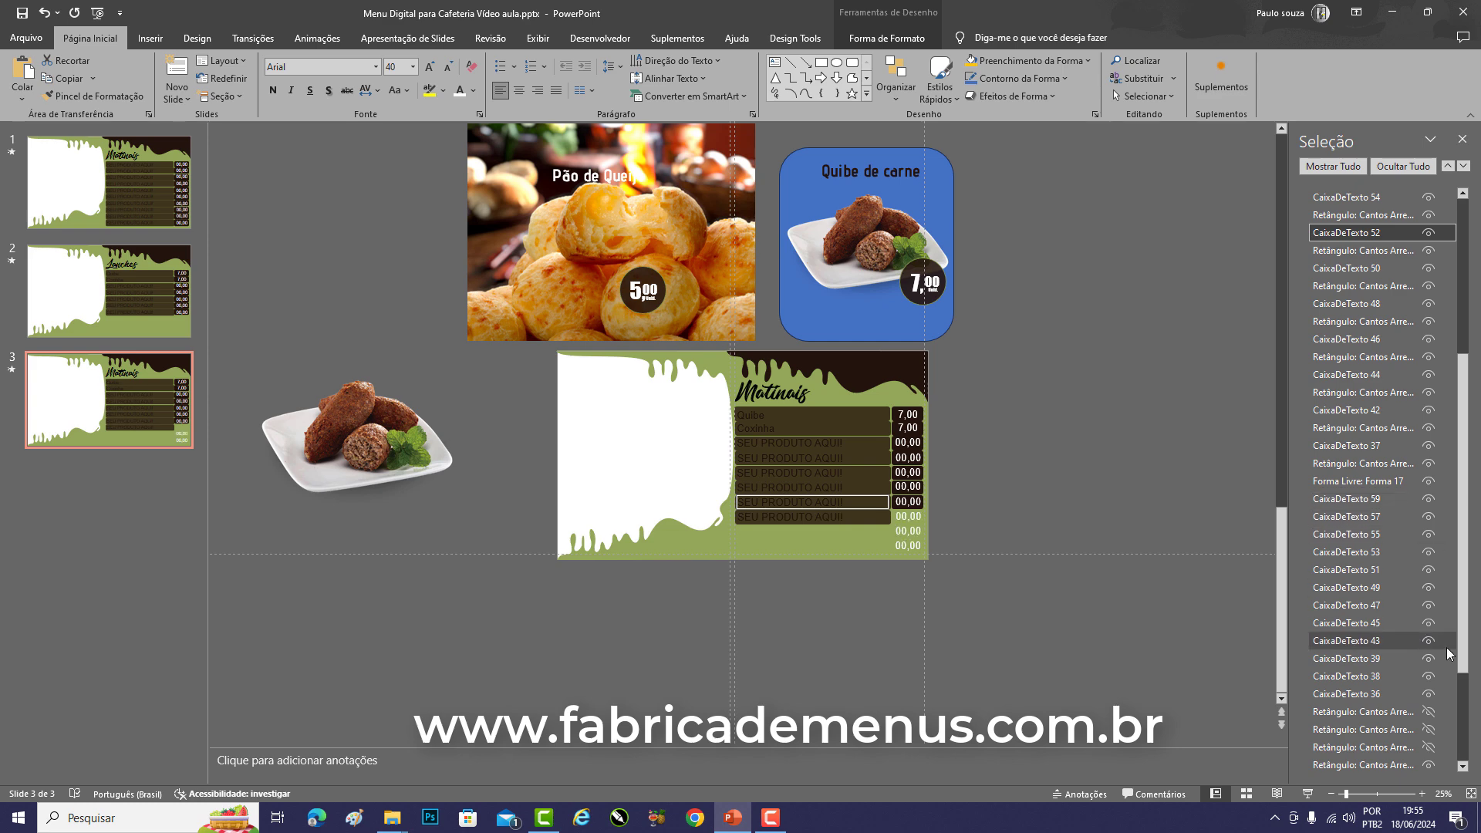
pyautogui.click(1429, 711)
pyautogui.click(1429, 729)
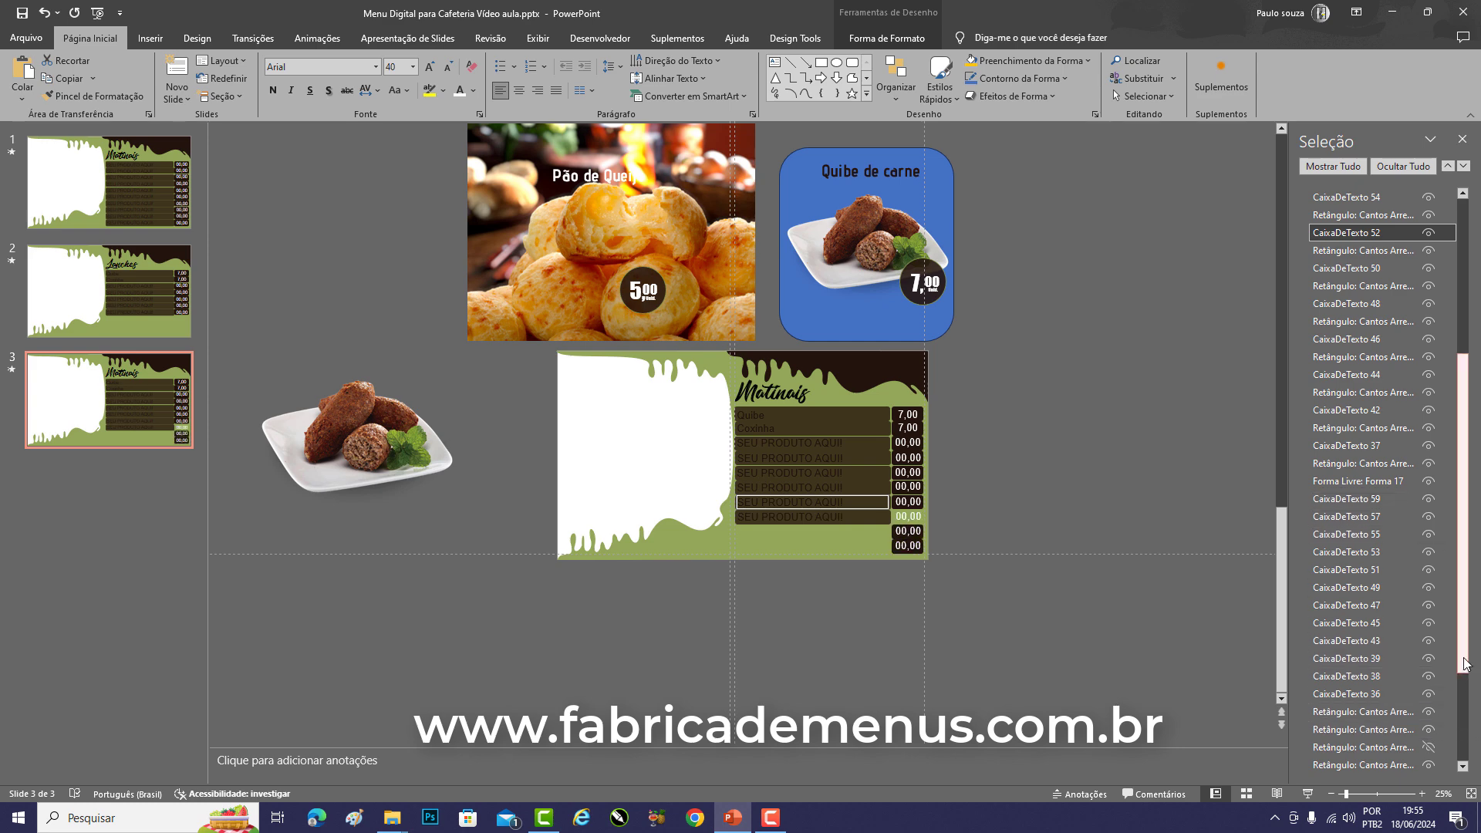
pyautogui.moveTo(1461, 665); pyautogui.dragTo(1460, 749)
pyautogui.click(1429, 587)
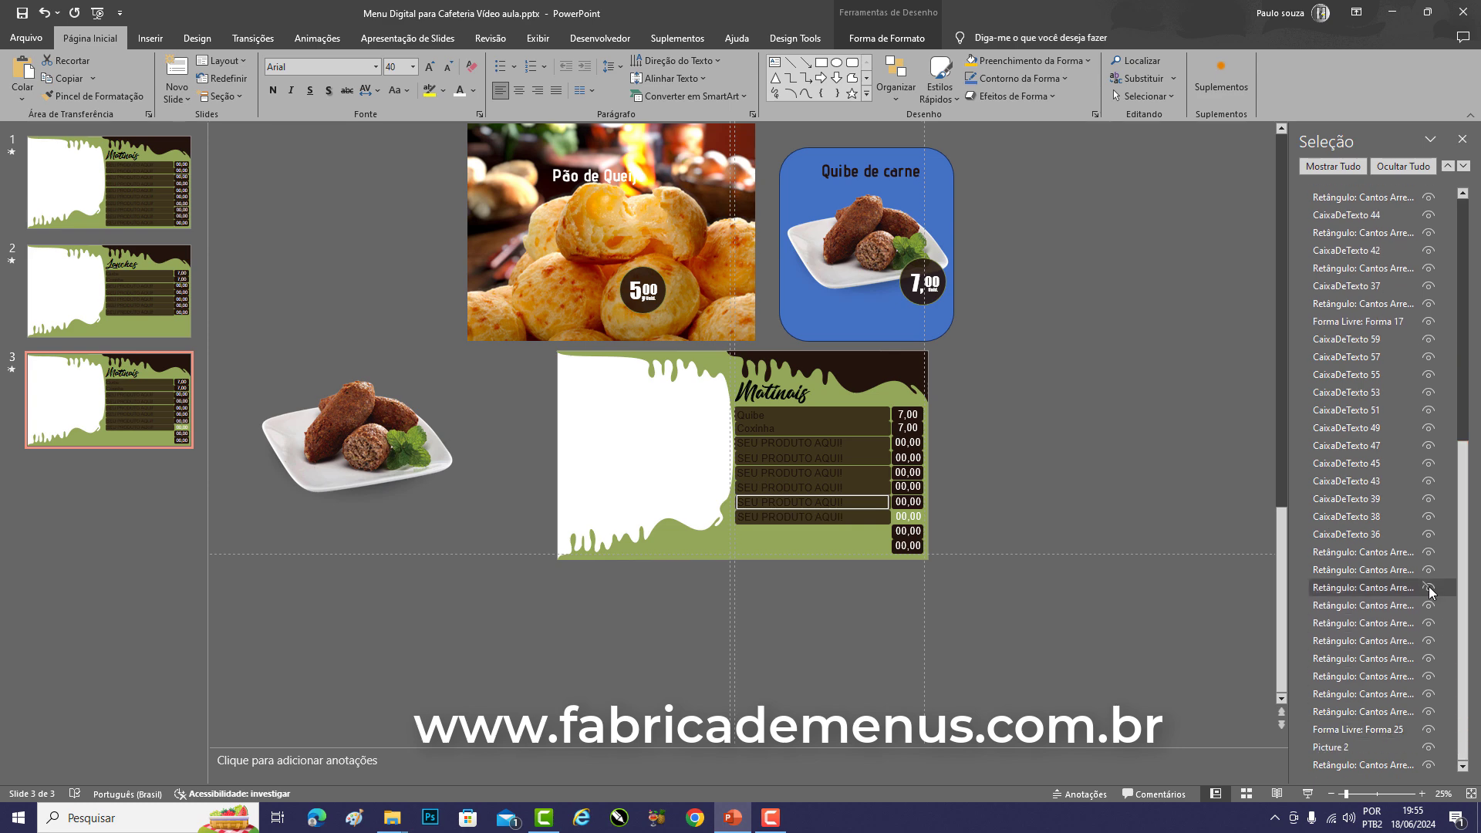
pyautogui.moveTo(1460, 645); pyautogui.dragTo(1478, 374)
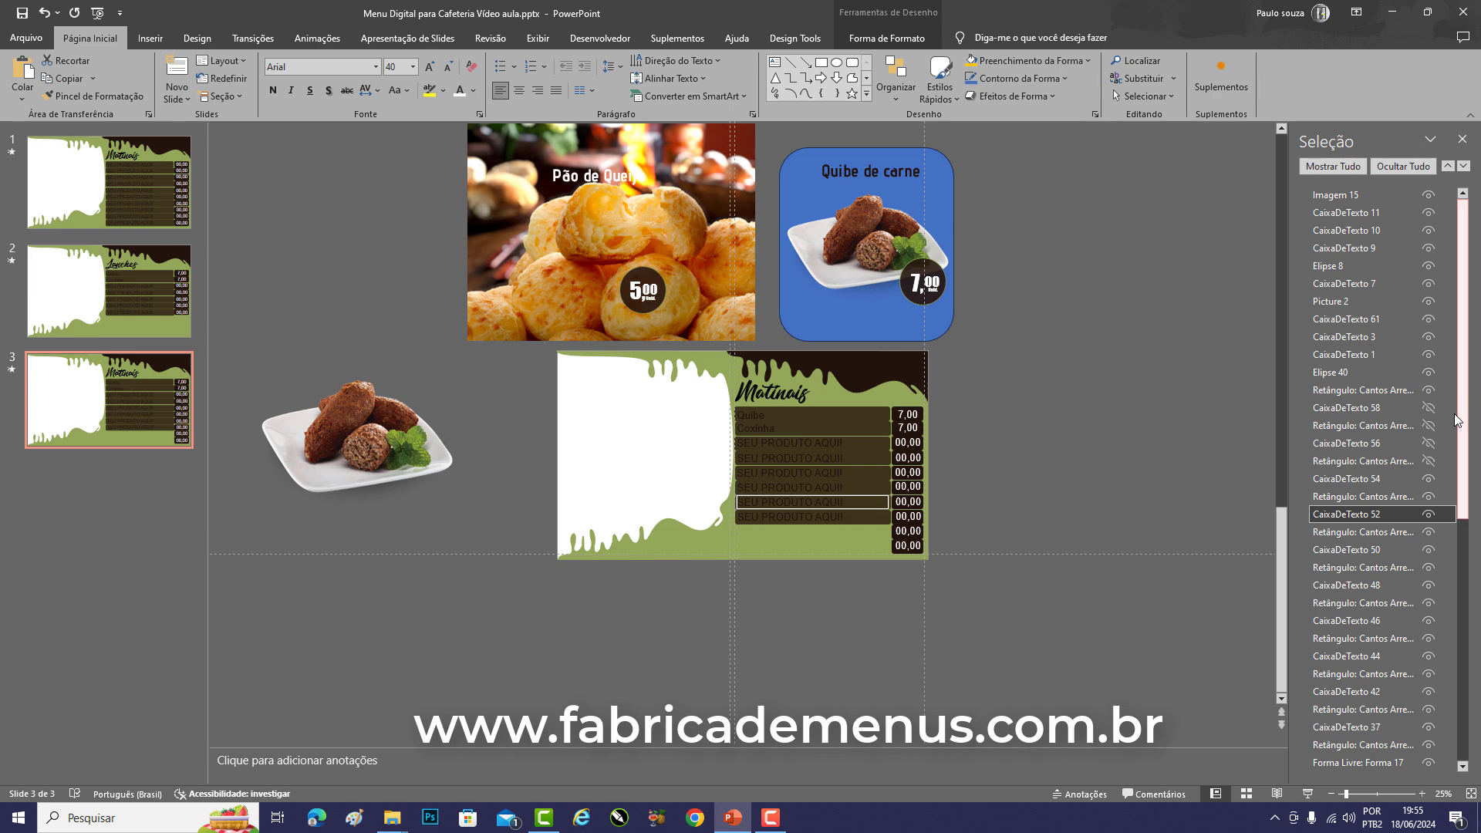
pyautogui.click(1428, 461)
pyautogui.click(1429, 425)
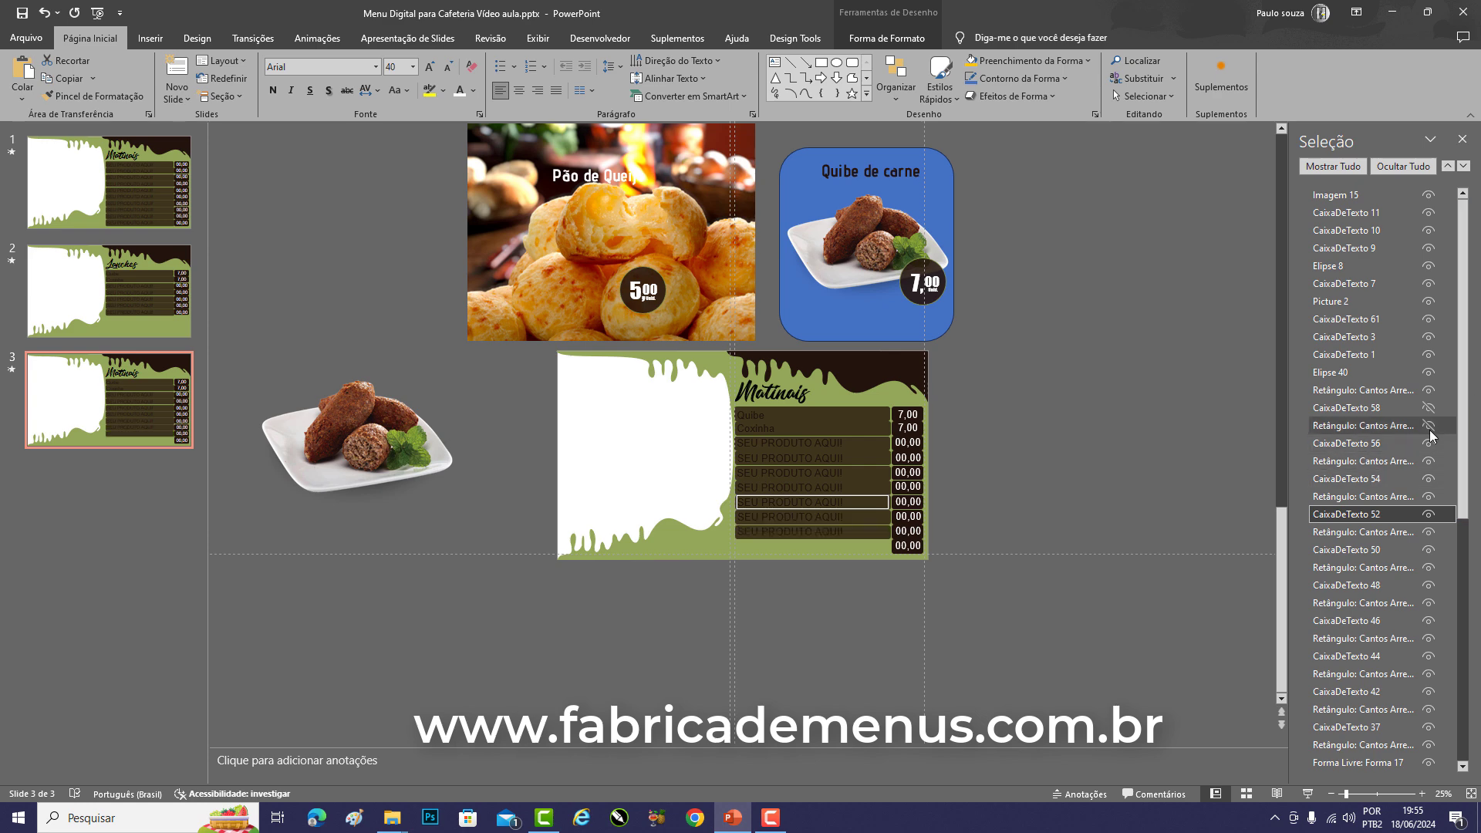
pyautogui.click(1429, 407)
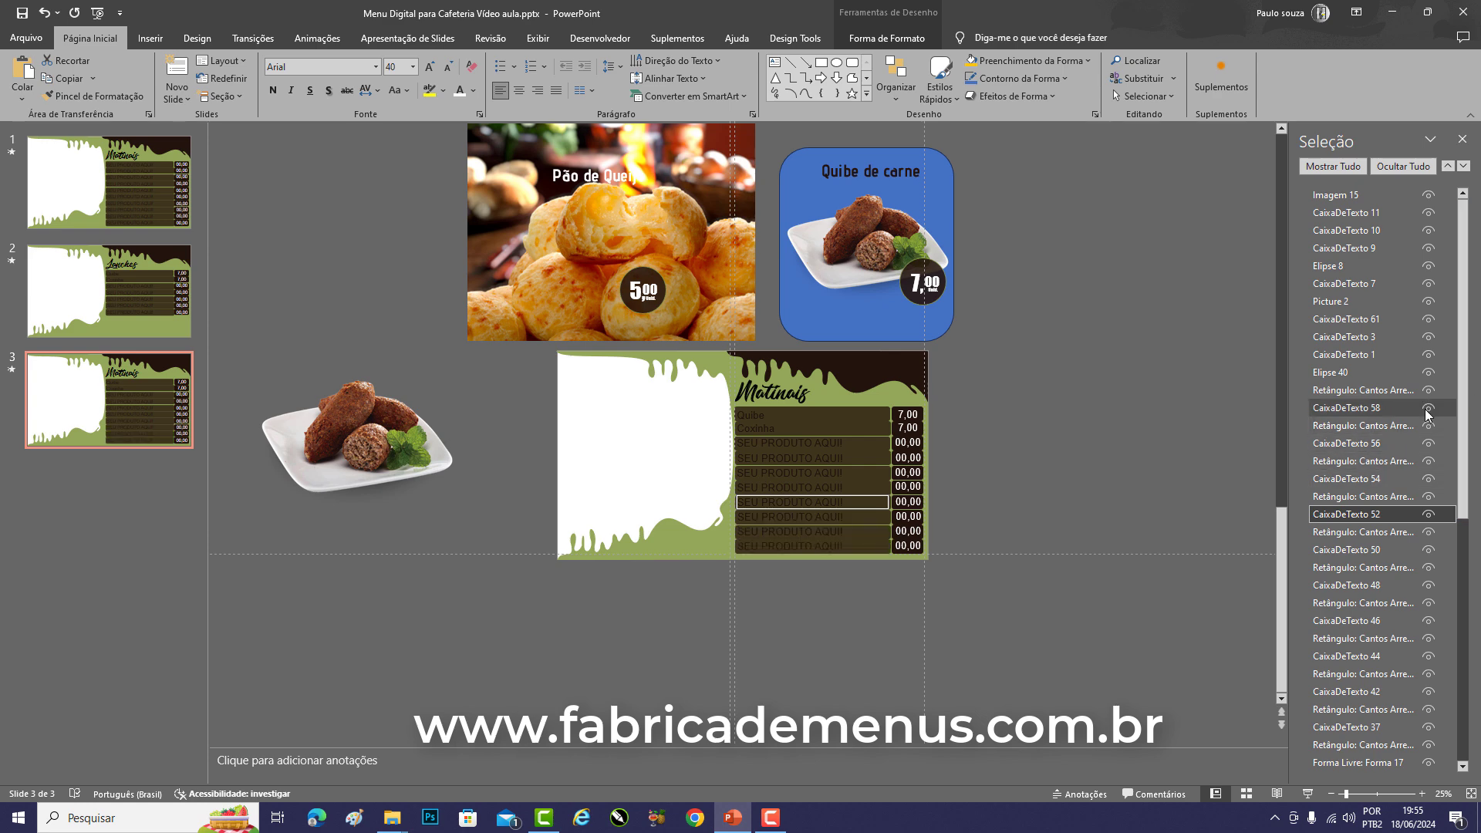
# Play the slide show from the beginning, then exit it with Esc
pyautogui.click(407, 37)
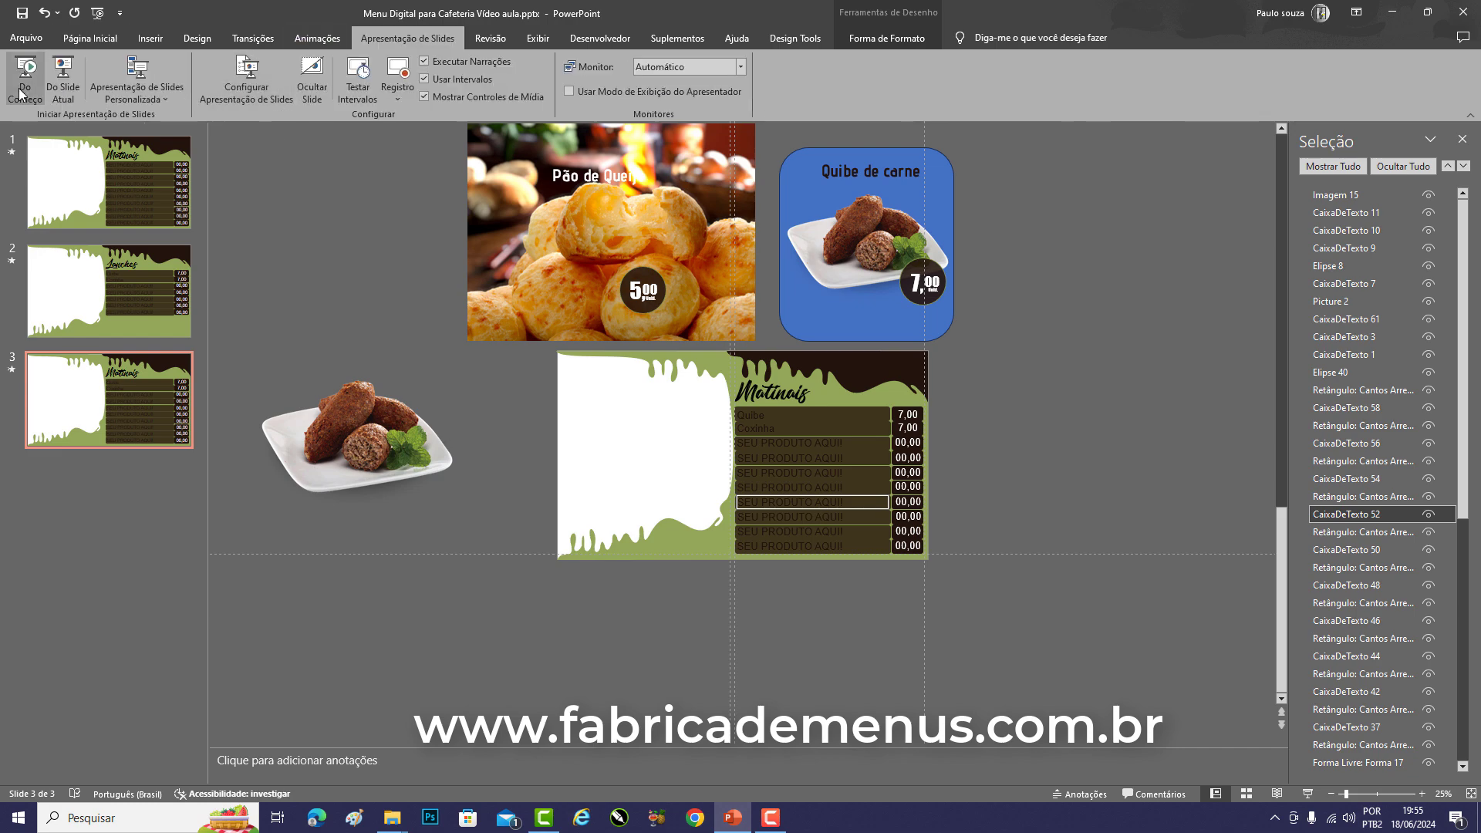
pyautogui.click(61, 81)
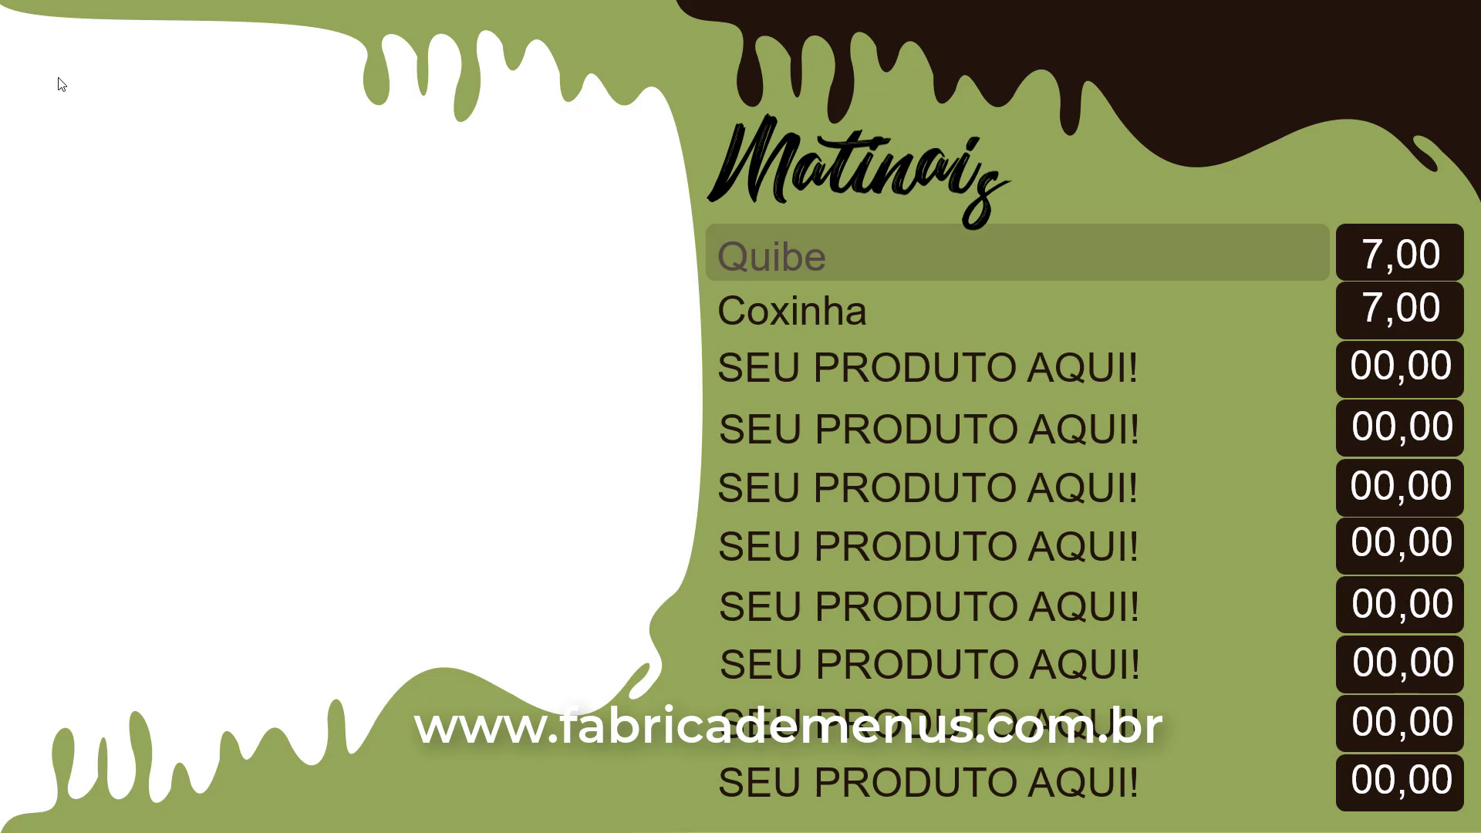
pyautogui.press('Escape')
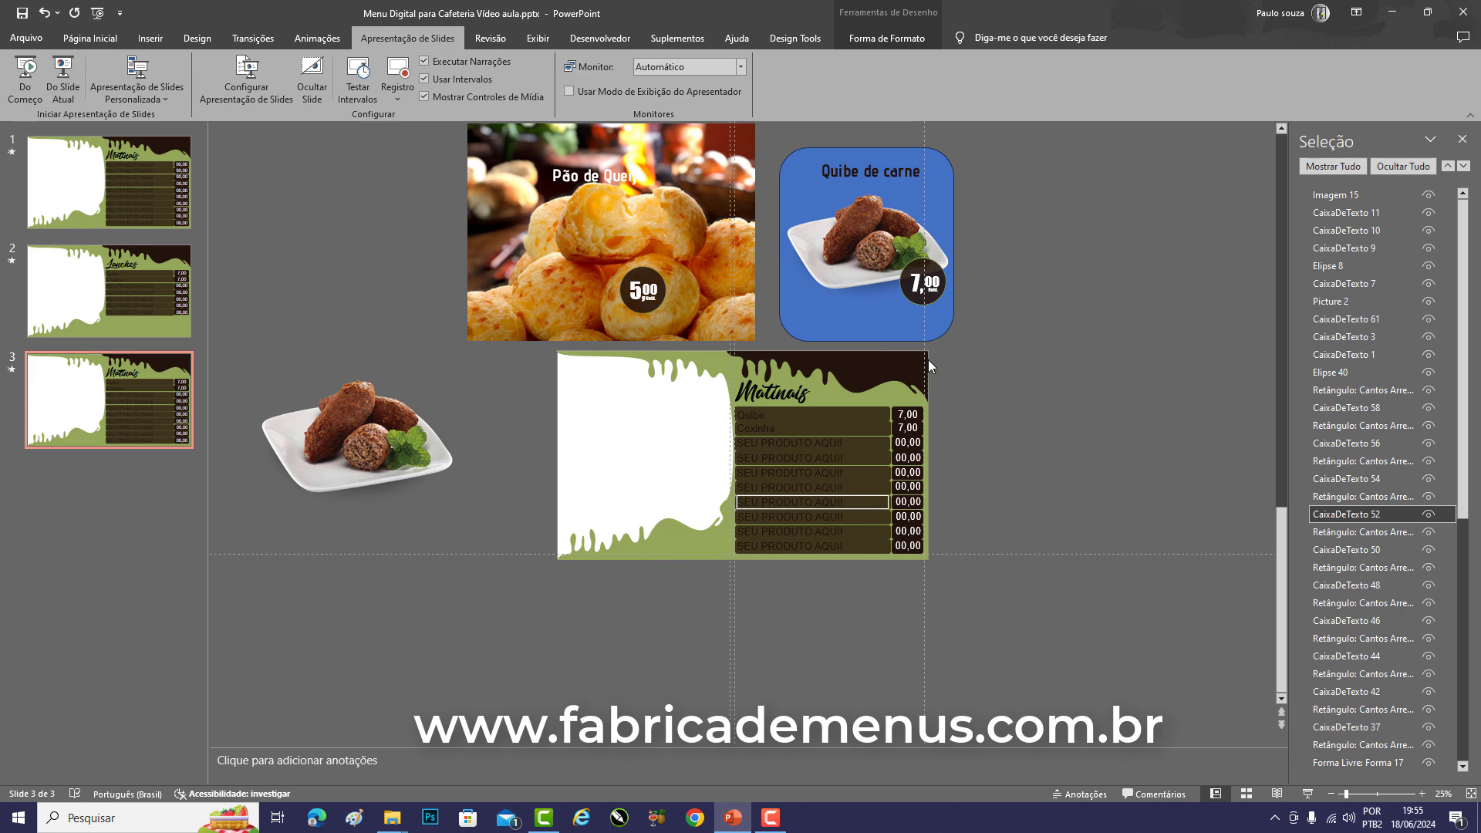
# Insert croissant.jpg beside the Pão de Queijo card and remove the loose quibe plate image
pyautogui.click(659, 263)
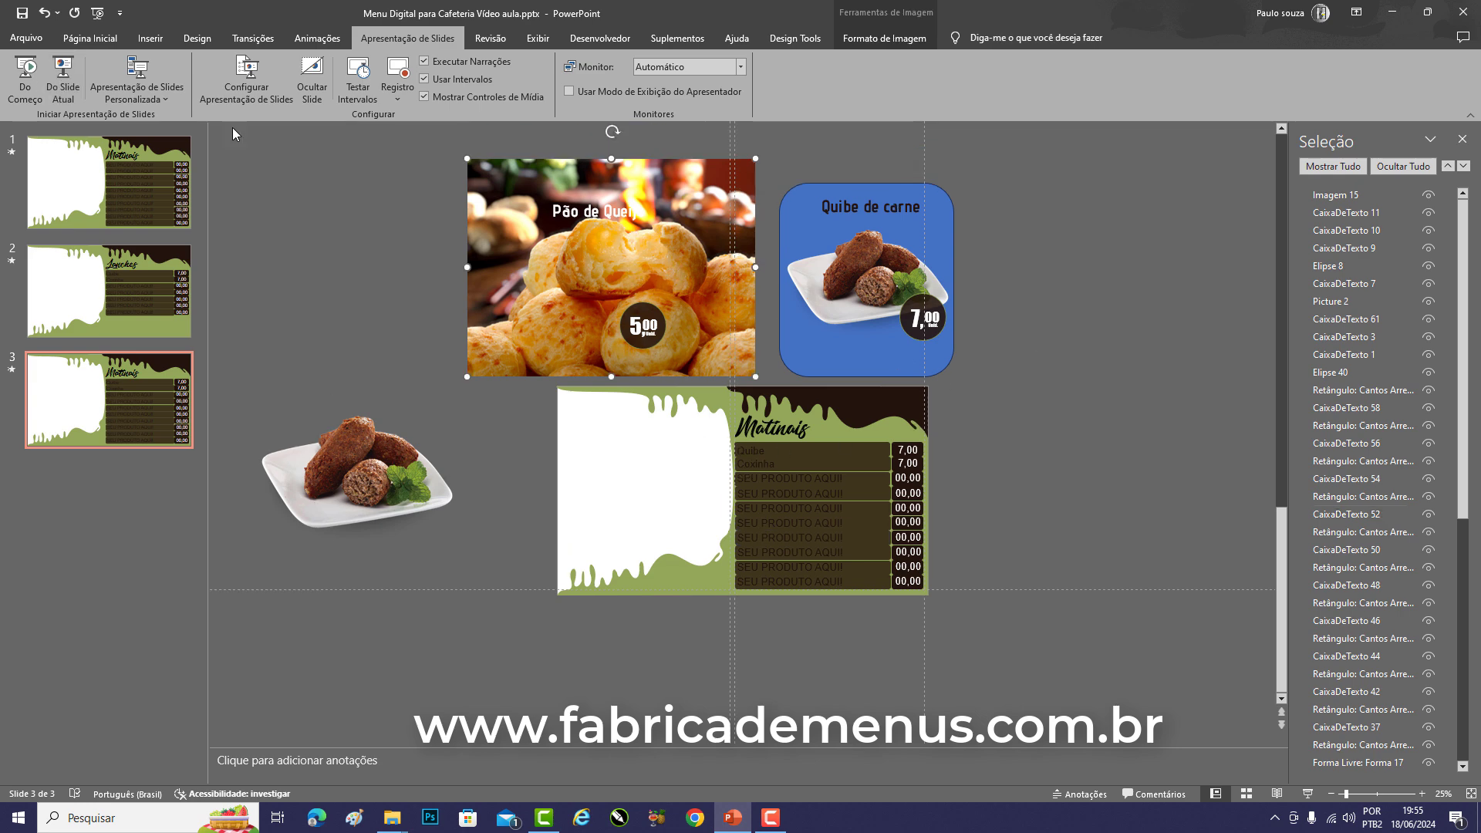
pyautogui.click(150, 38)
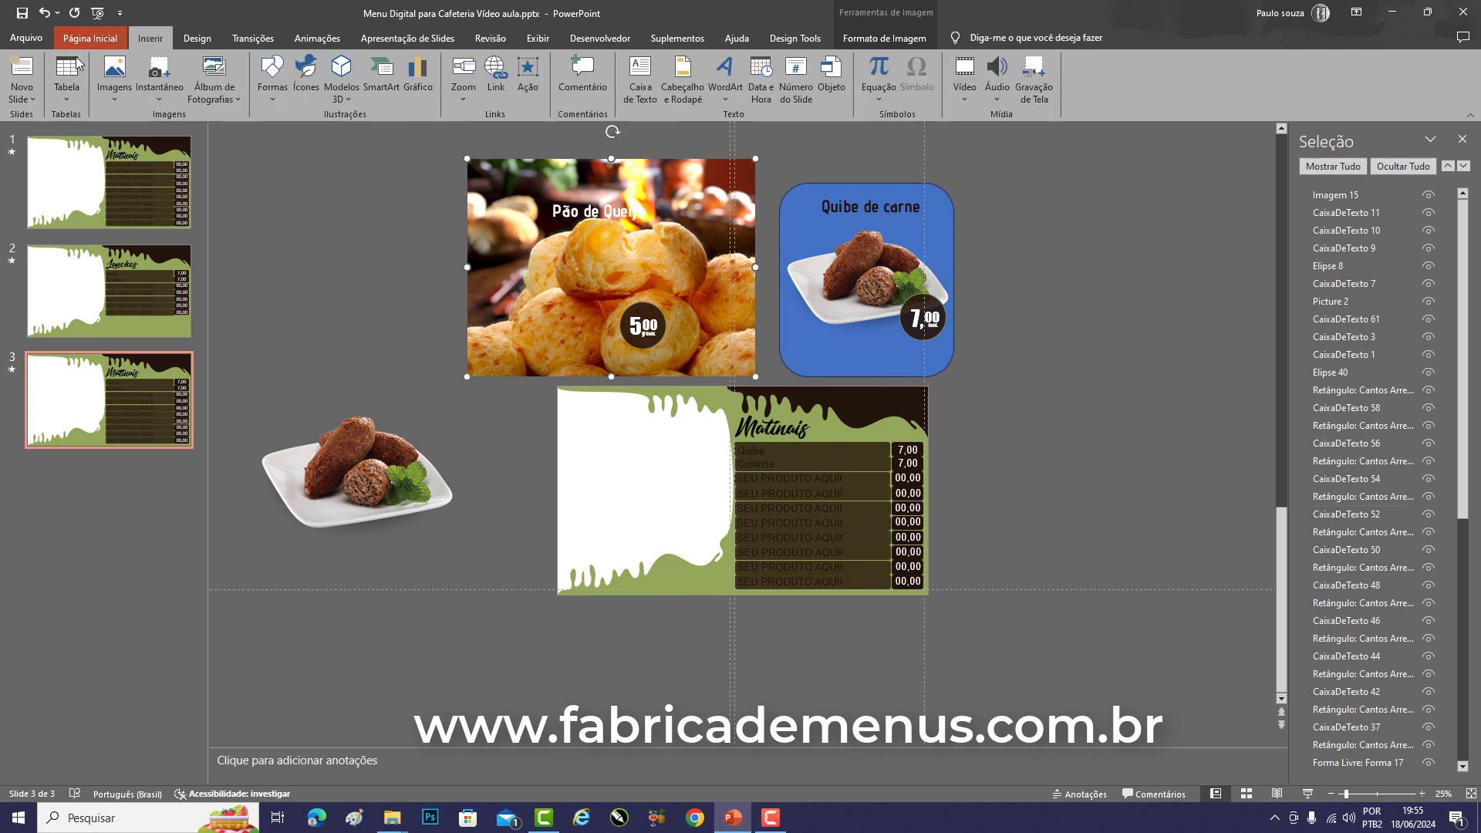
pyautogui.click(117, 98)
pyautogui.click(132, 137)
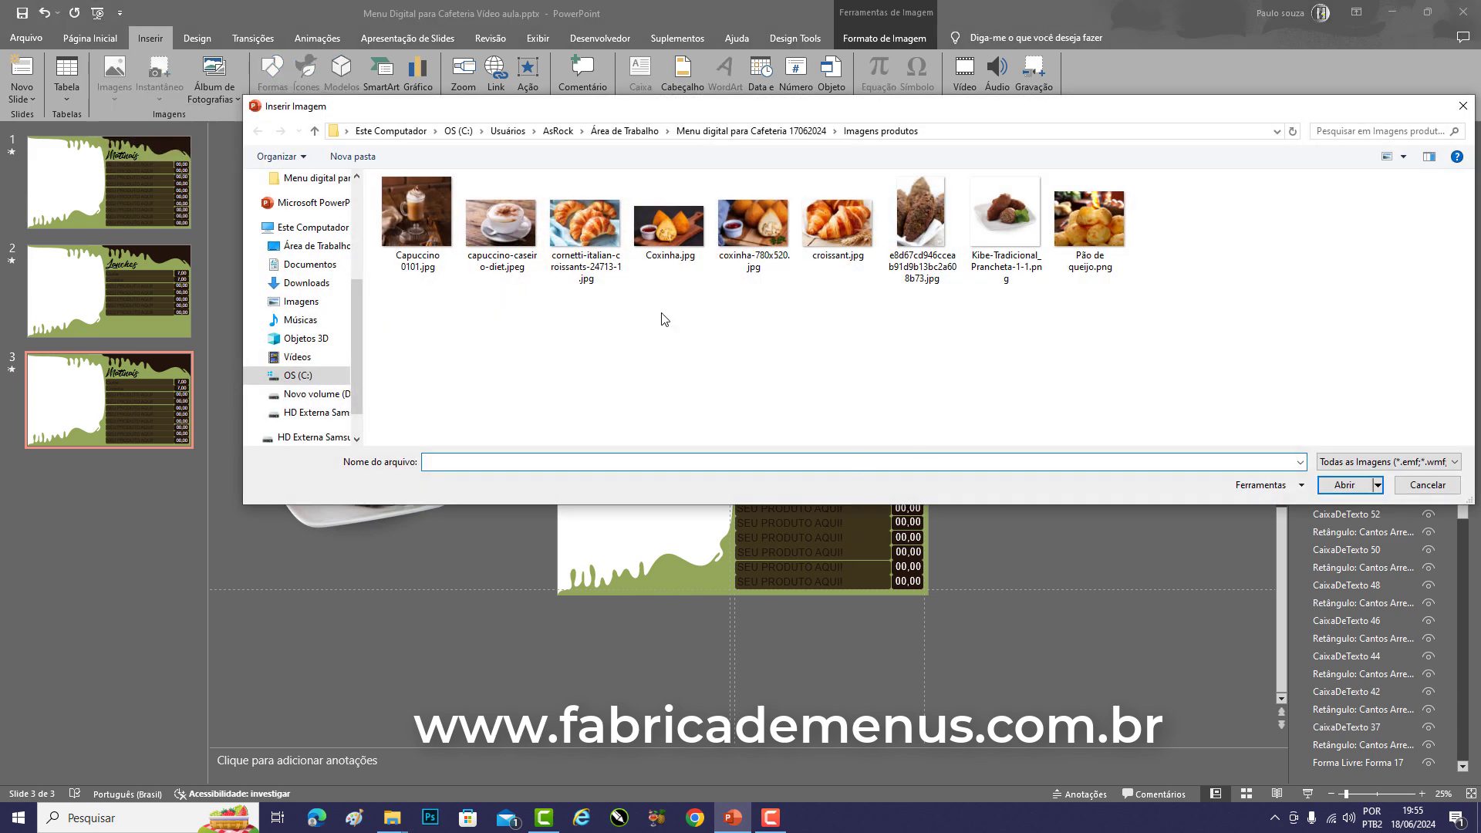
pyautogui.click(837, 224)
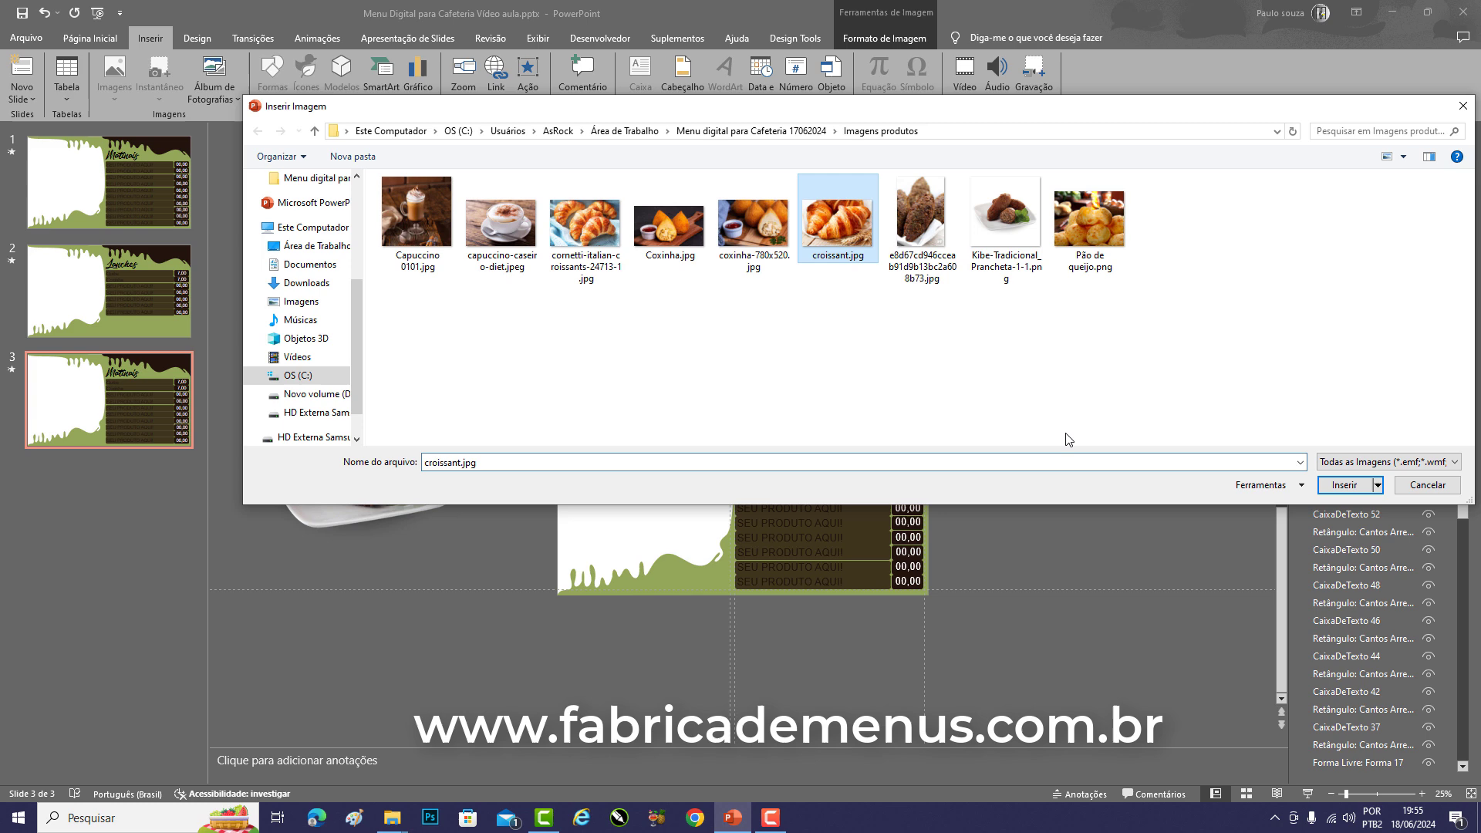
pyautogui.click(1346, 486)
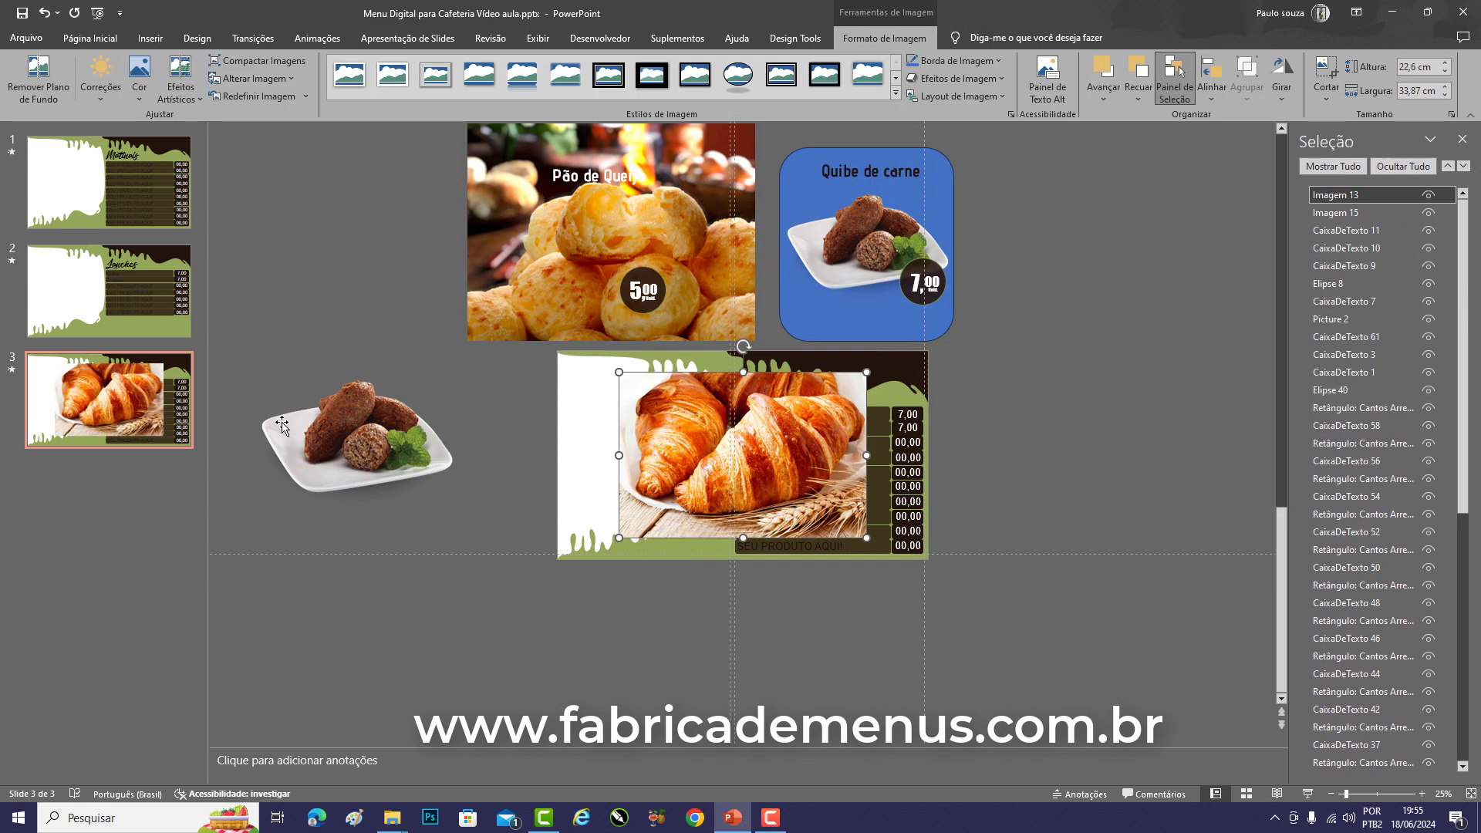
pyautogui.moveTo(784, 513); pyautogui.dragTo(374, 340)
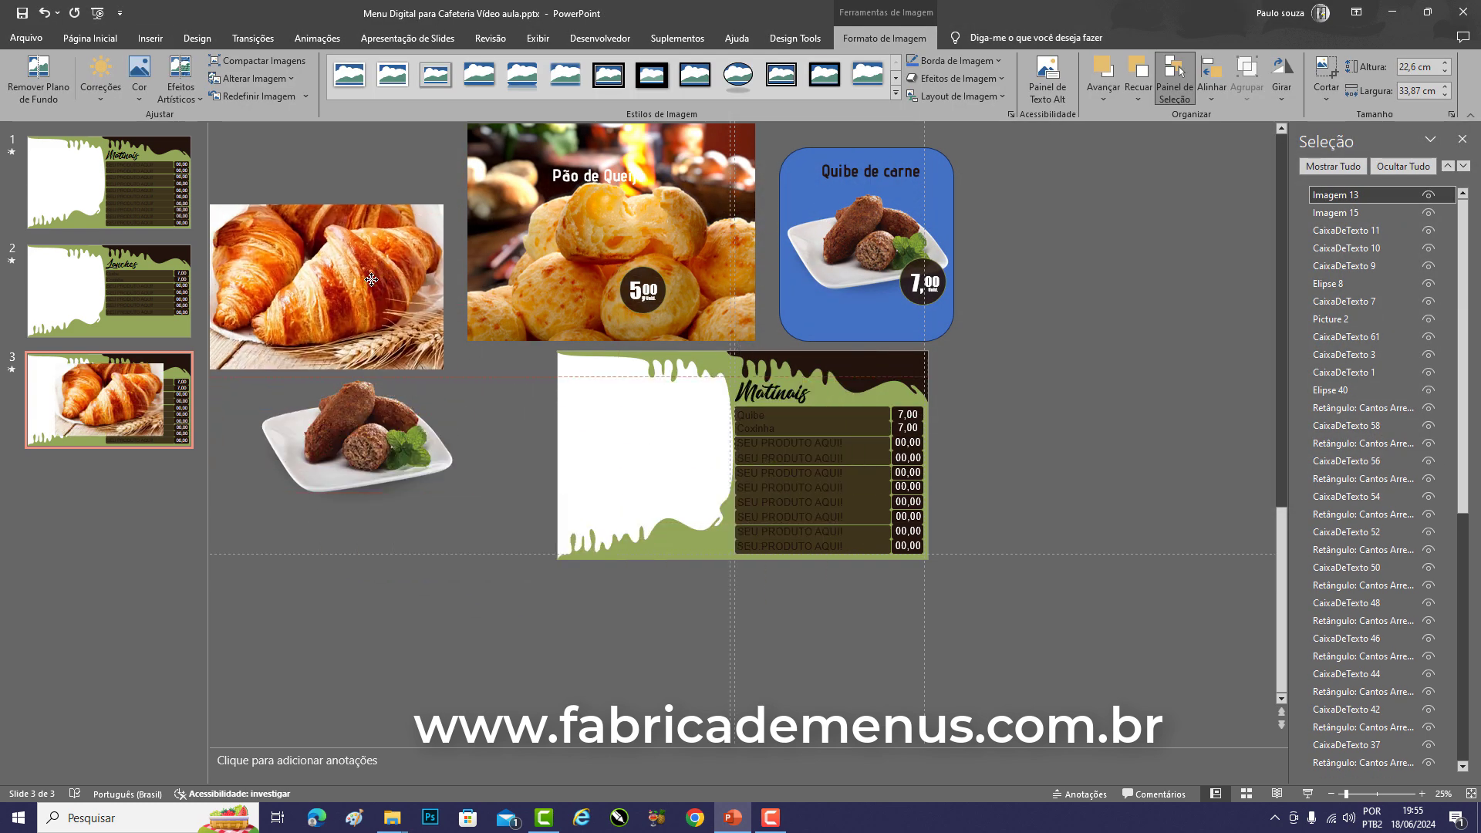
pyautogui.click(378, 451)
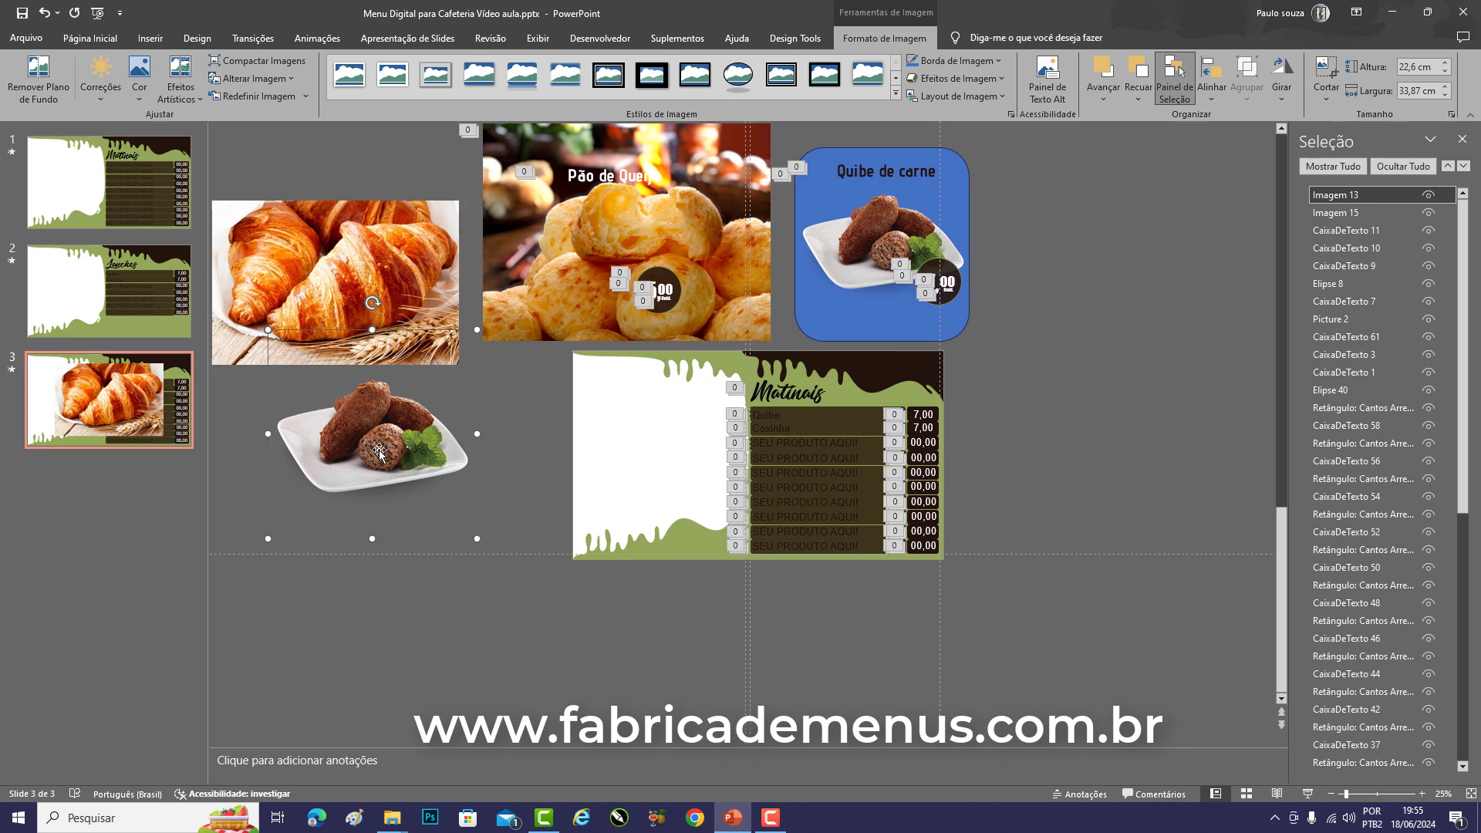
pyautogui.hotkey('ctrl', 'z')
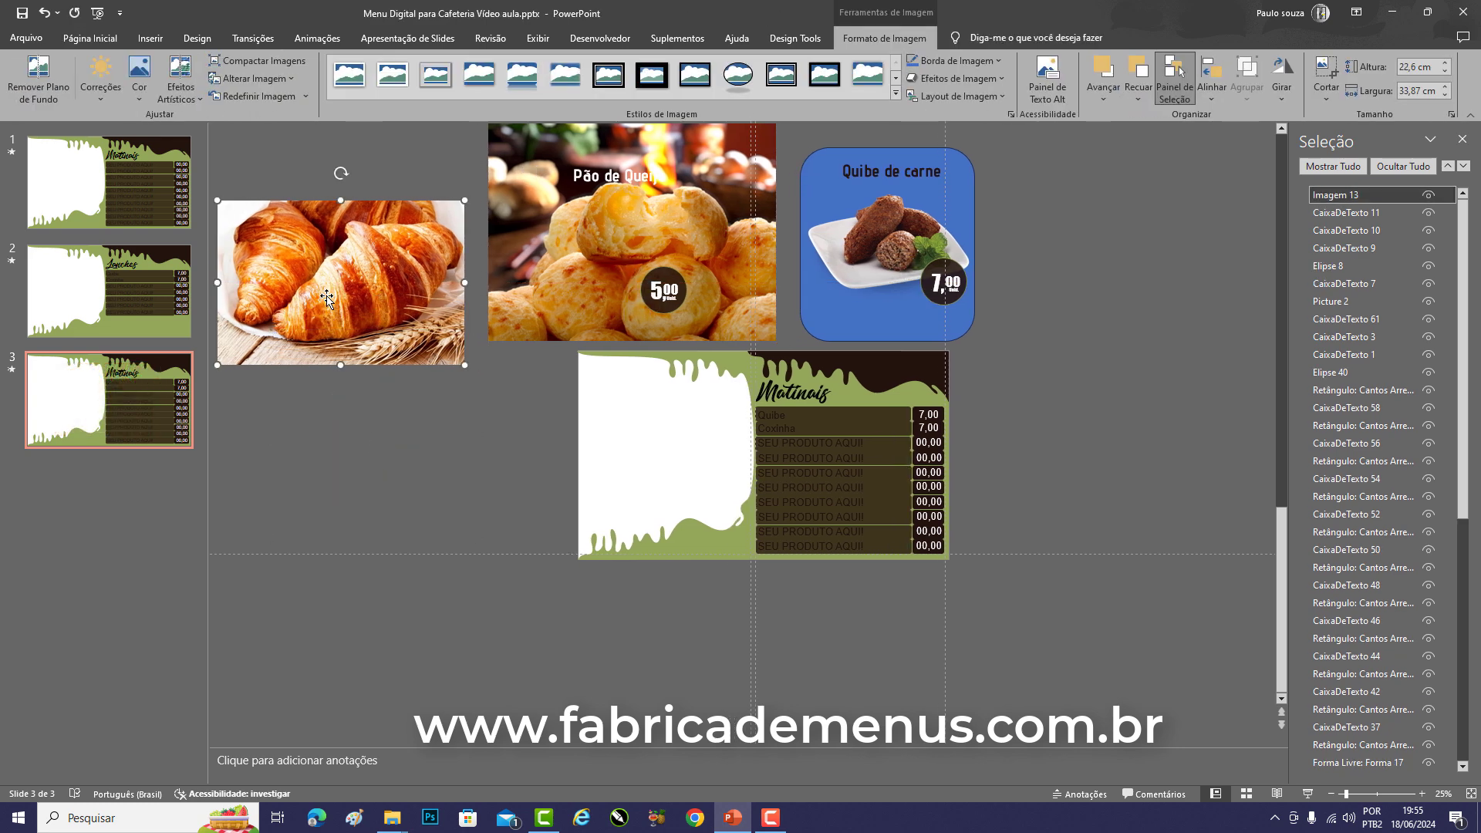
# Copy the croissant photo and use it to replace the Pão de Queijo card's picture from the clipboard
pyautogui.rightClick(327, 293)
pyautogui.press('Escape')
pyautogui.rightClick(321, 293)
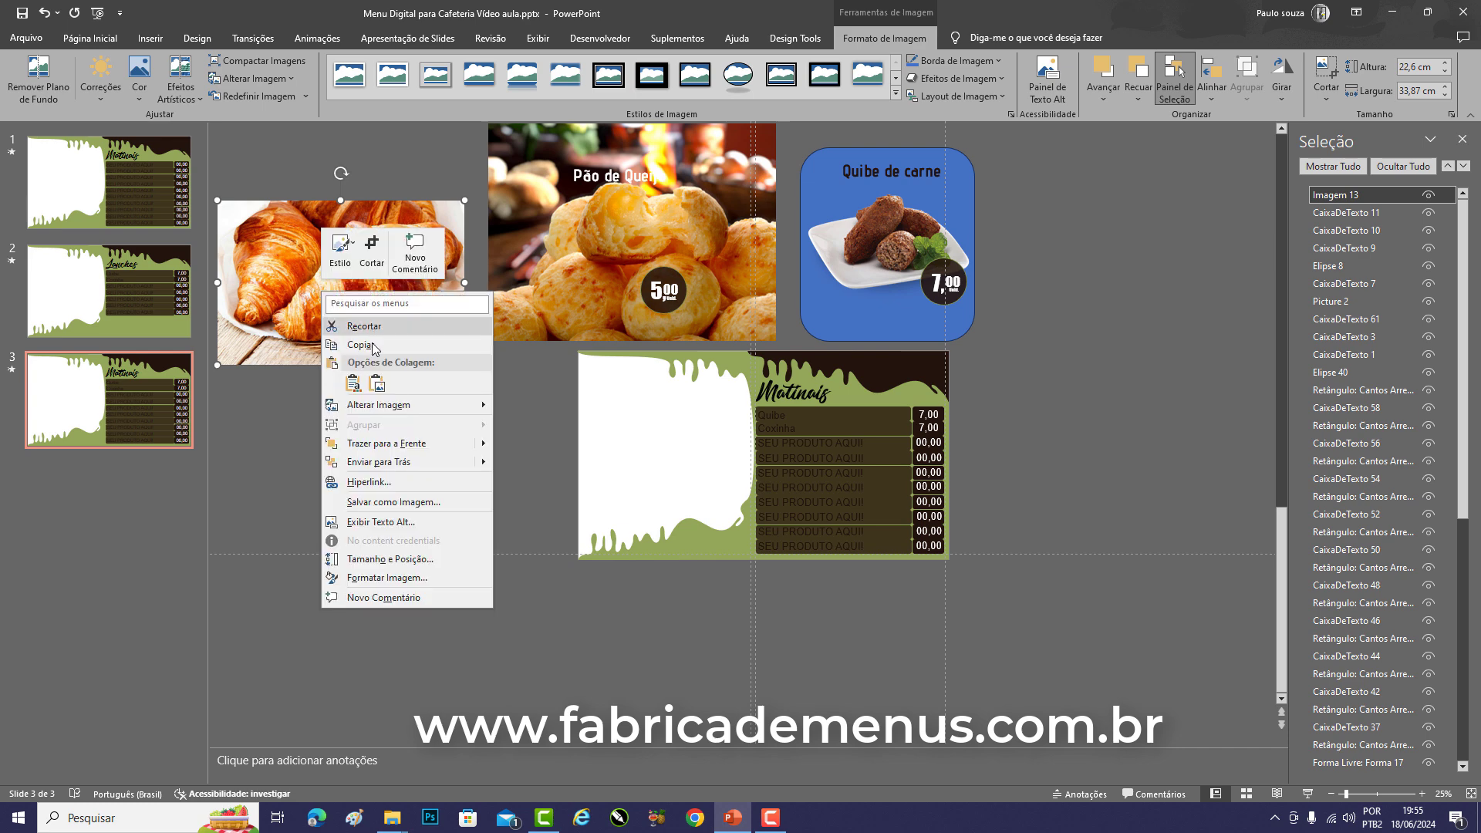
pyautogui.click(416, 344)
pyautogui.click(576, 260)
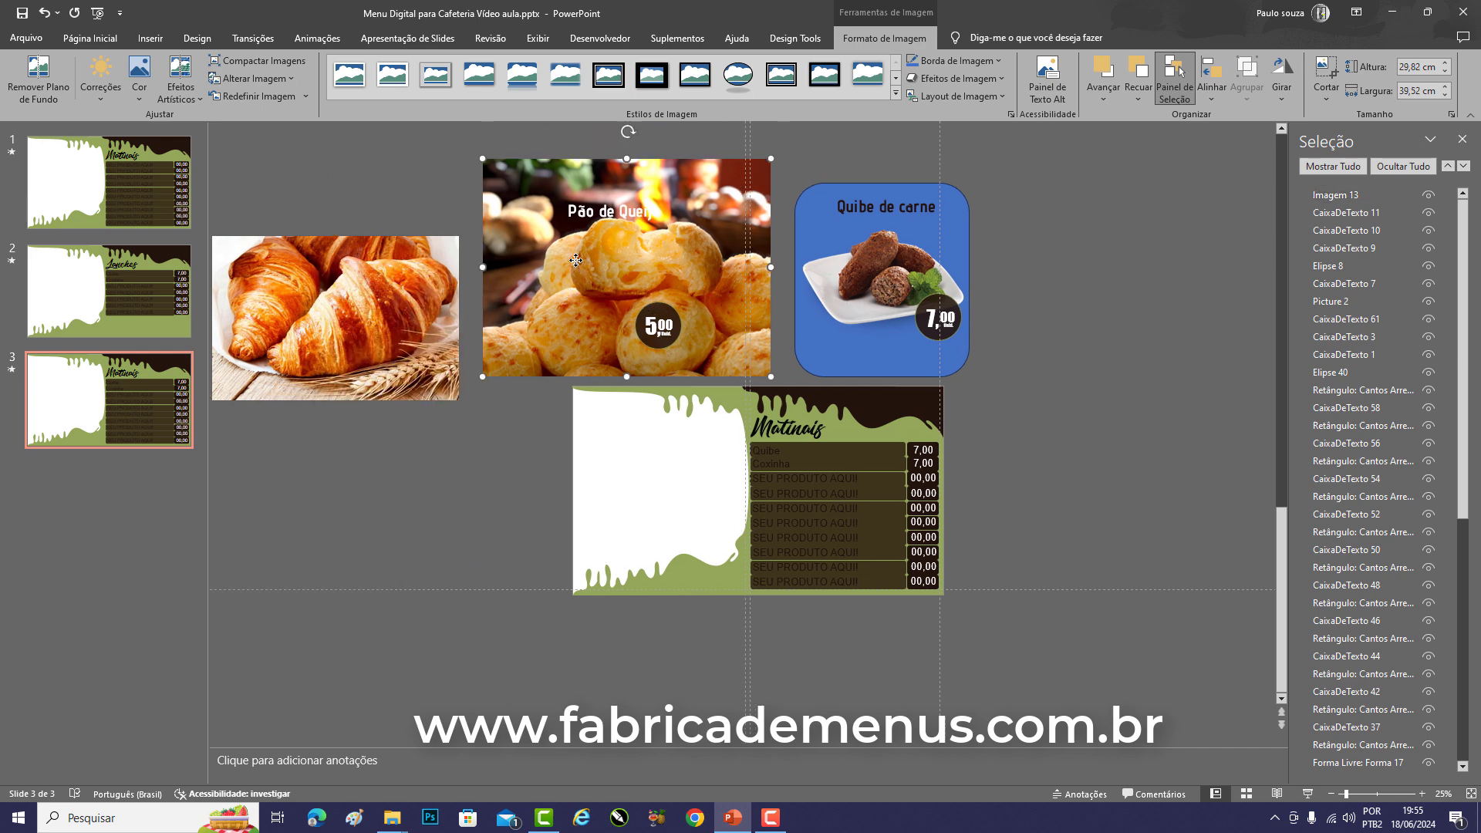
pyautogui.rightClick(575, 260)
pyautogui.moveTo(634, 374)
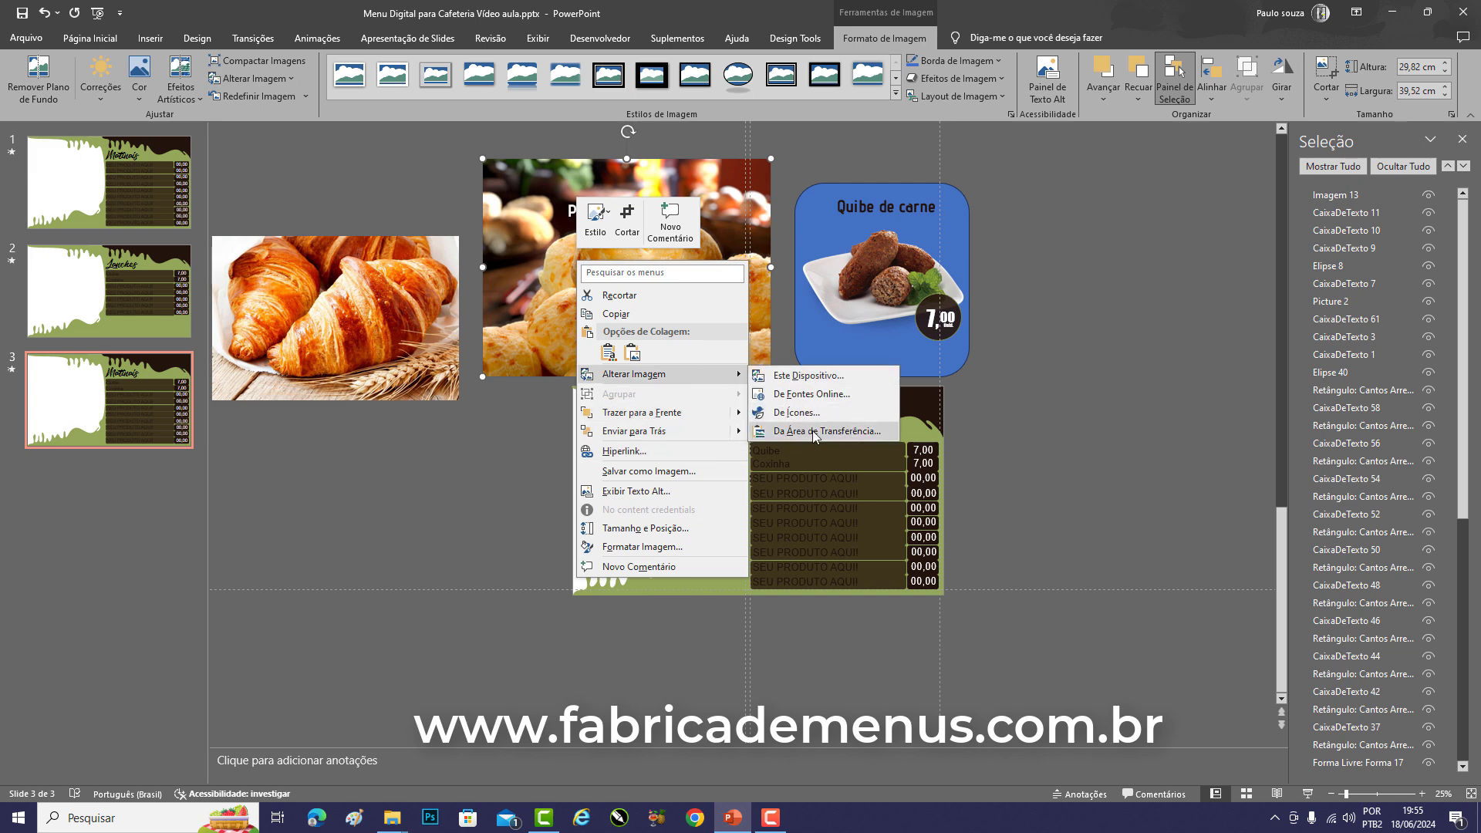
pyautogui.click(814, 431)
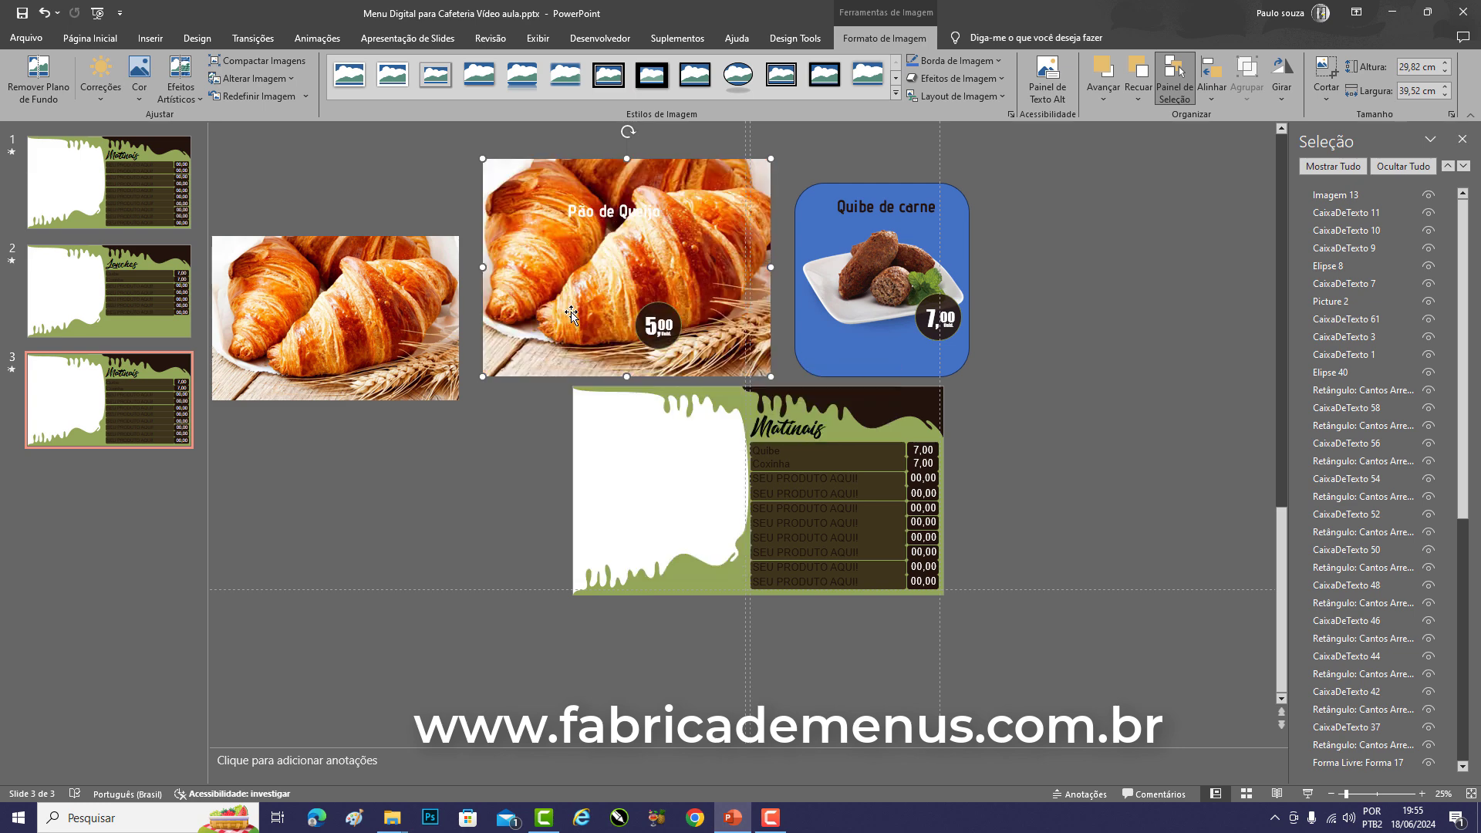
pyautogui.click(638, 212)
pyautogui.scroll(-1, 639, 211)
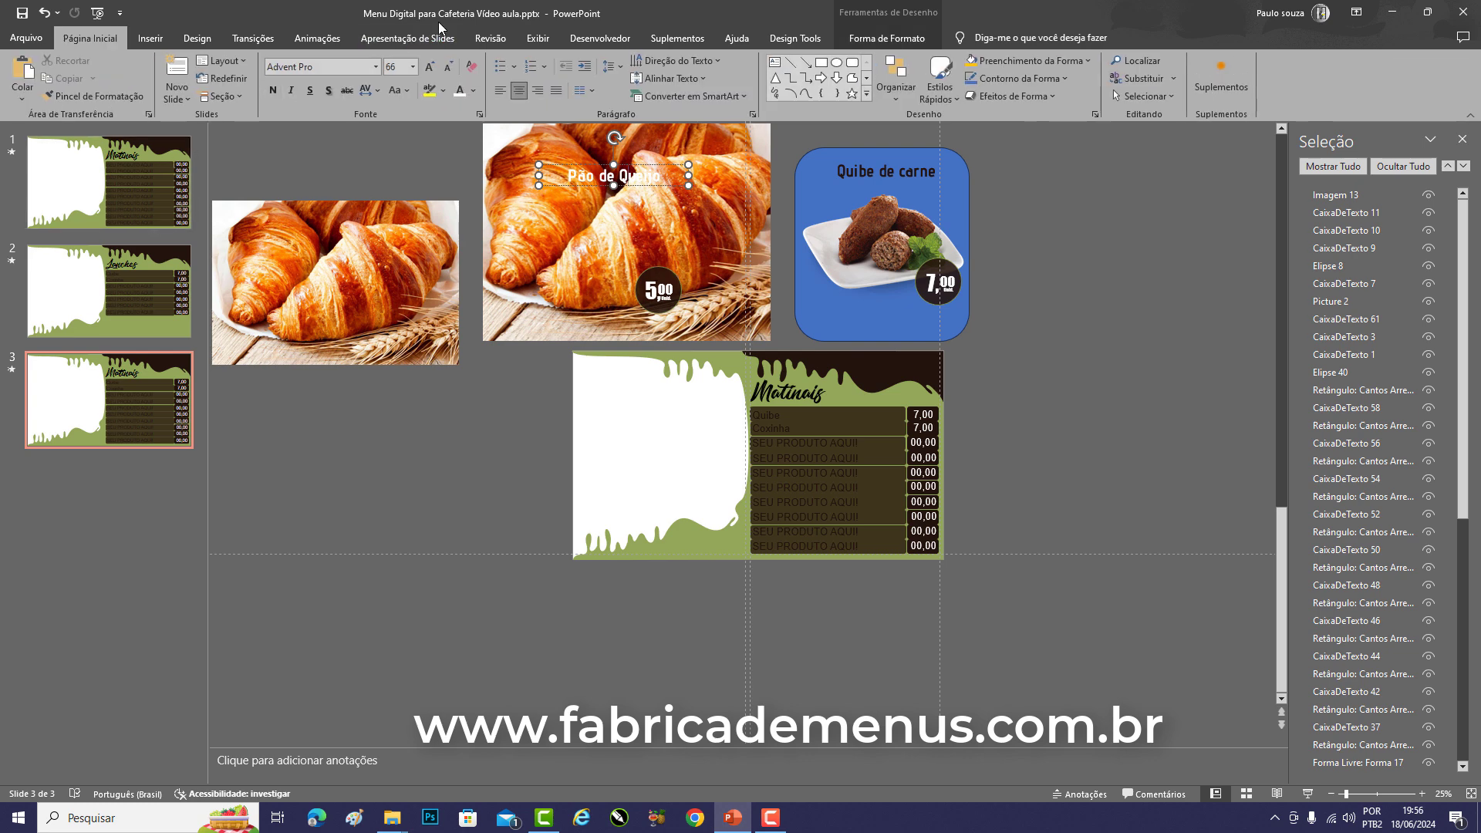
# Preview the Matinais slide's animations from the Animações tab
pyautogui.click(317, 39)
pyautogui.click(27, 70)
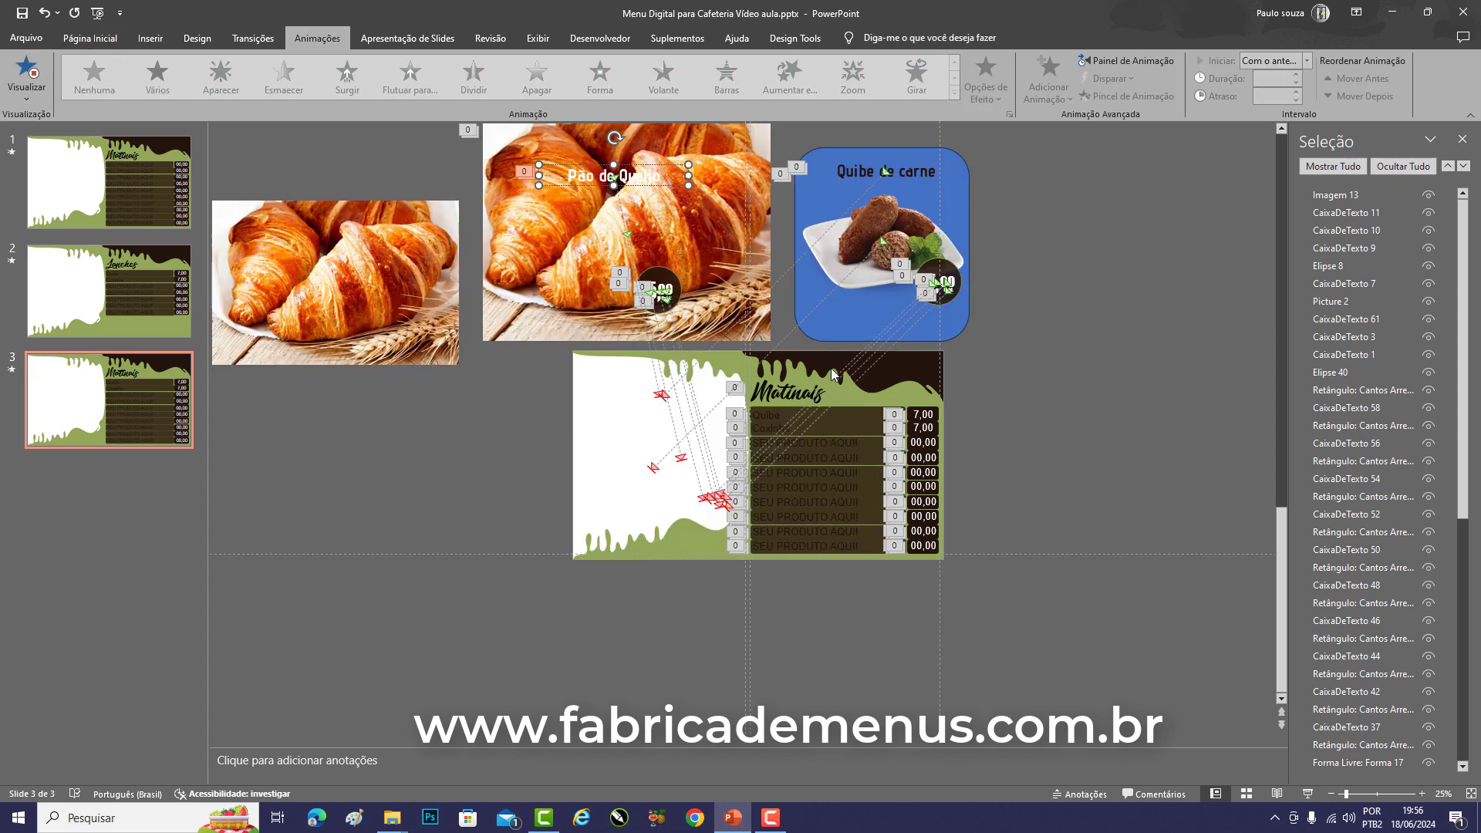
pyautogui.click(803, 142)
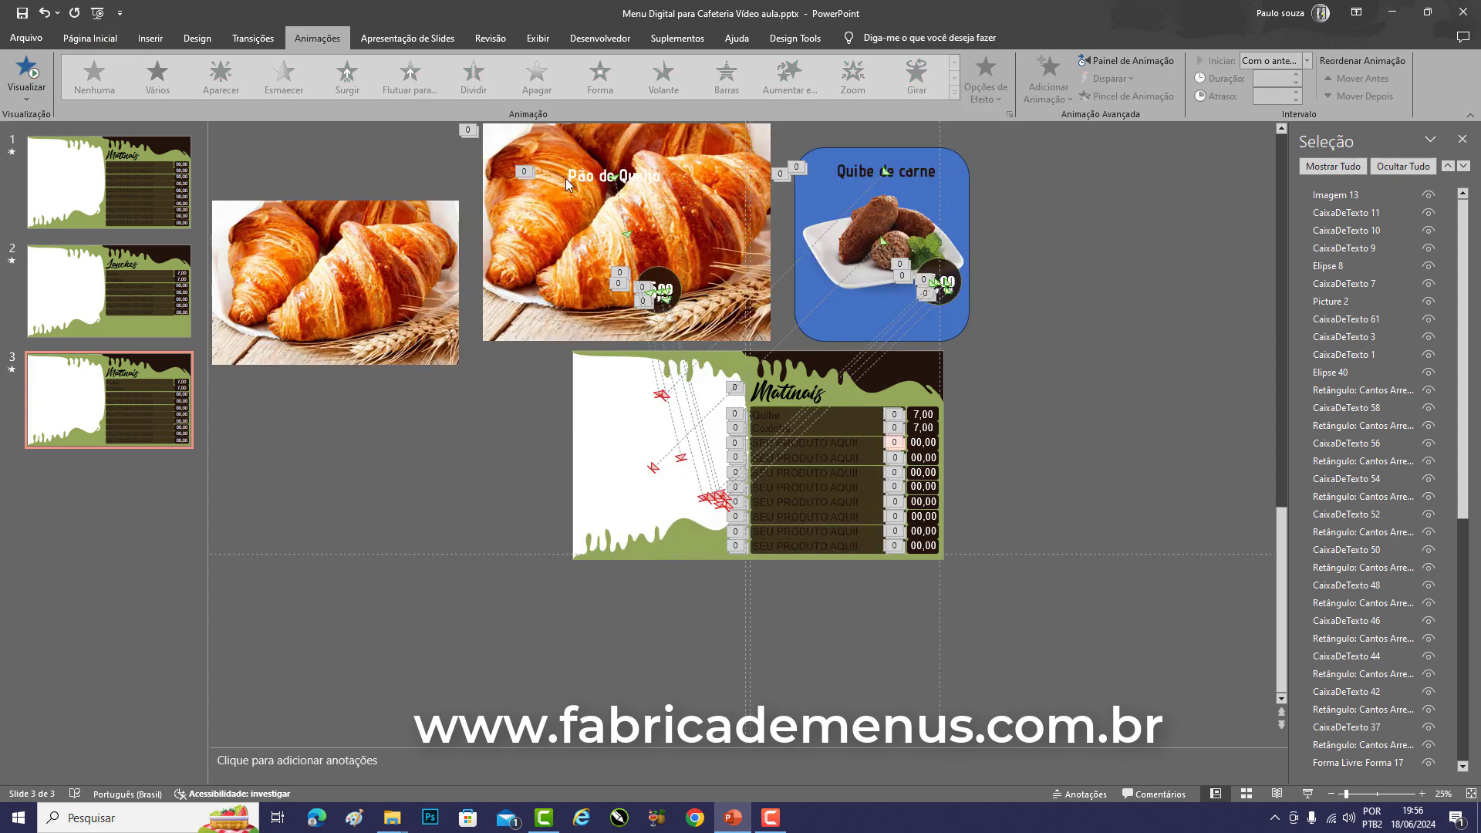
# Replace the card title 'Pão de Queijo' with 'Croissant'
pyautogui.keyDown('ctrl'); pyautogui.scroll(5, 603, 176); pyautogui.keyUp('ctrl')
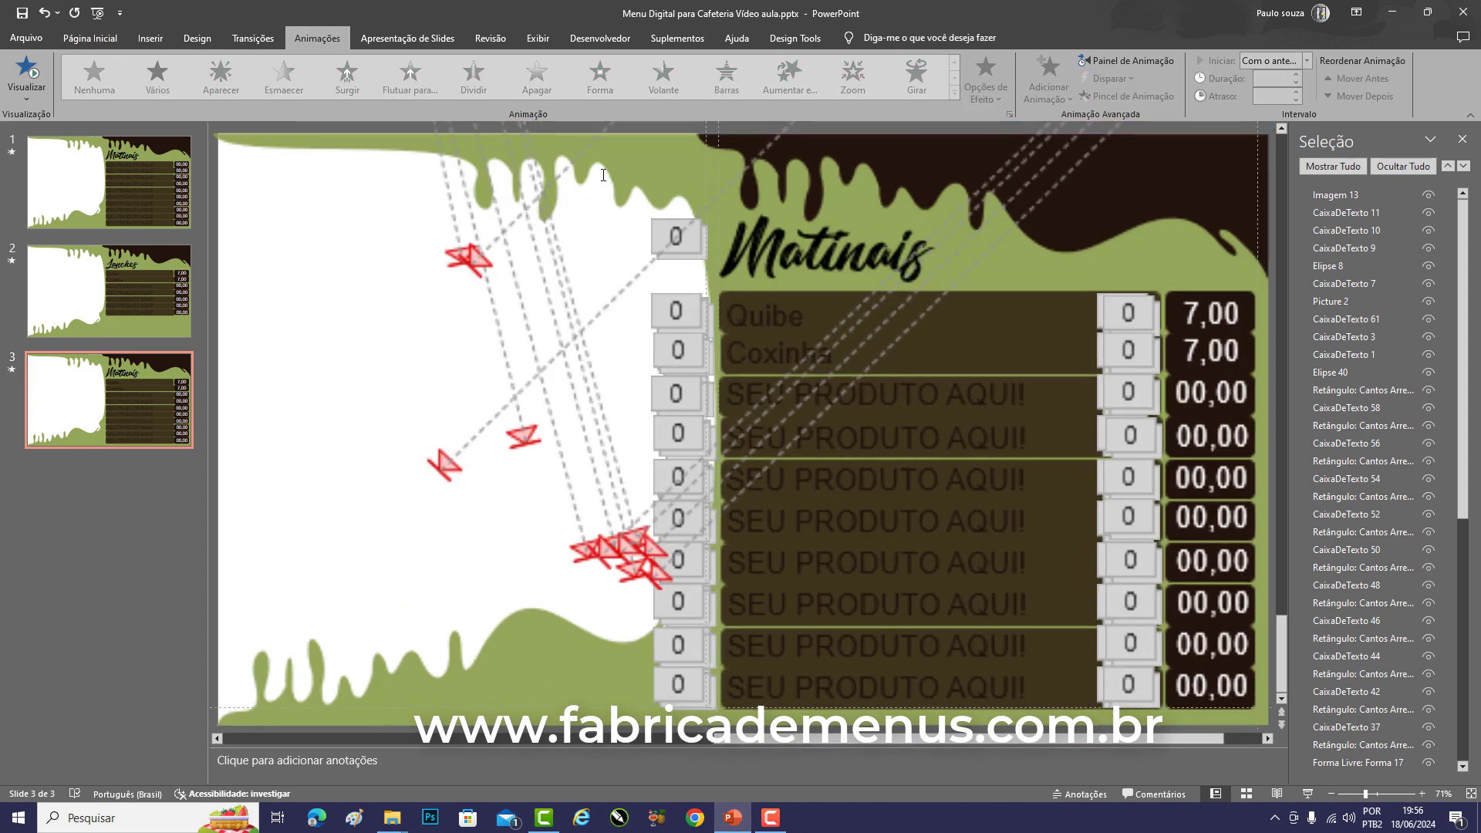
pyautogui.keyDown('ctrl'); pyautogui.scroll(-2, 555, 250); pyautogui.keyUp('ctrl')
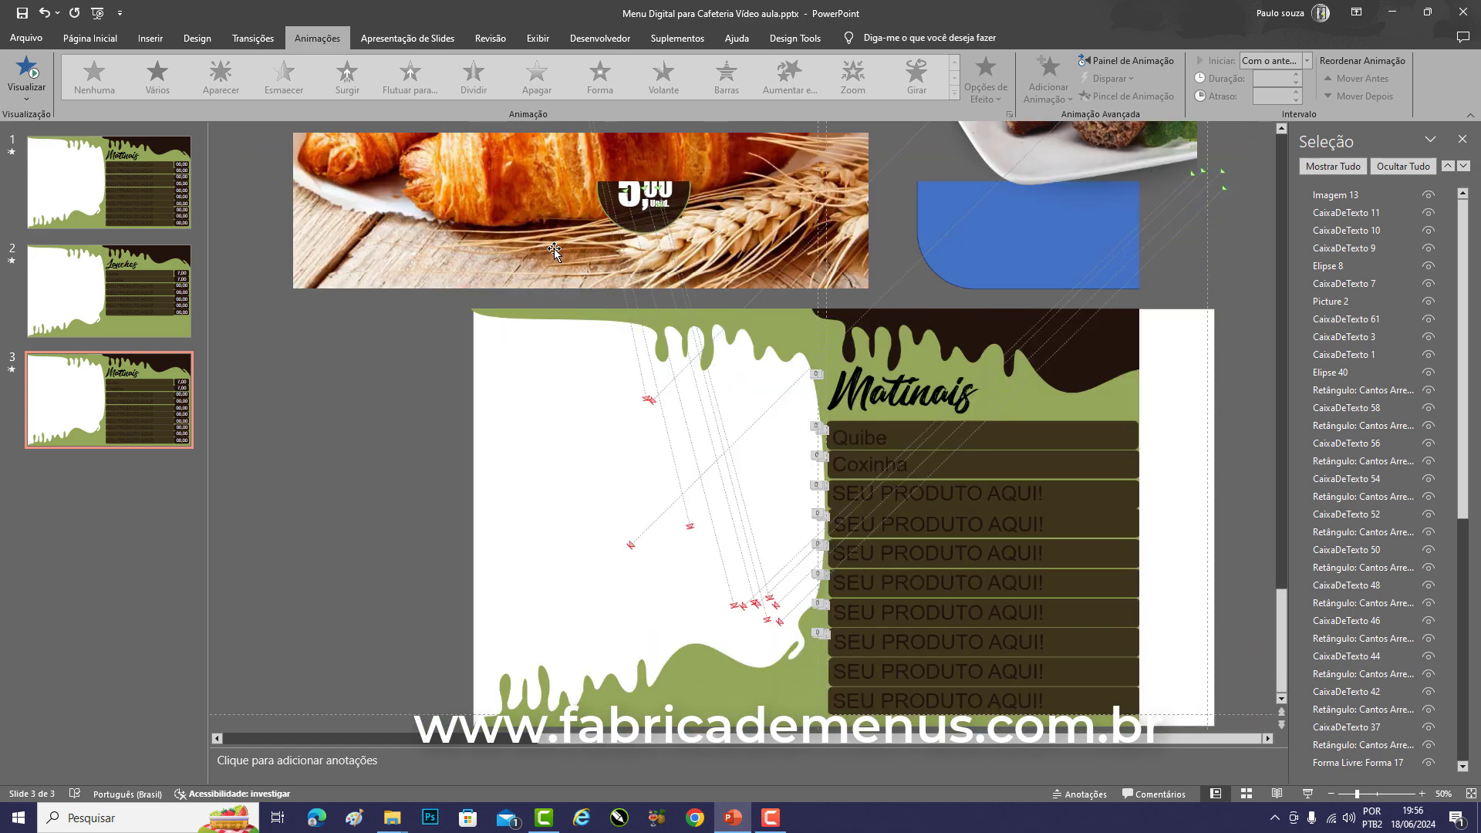
pyautogui.scroll(1, 577, 244)
pyautogui.scroll(2, 579, 239)
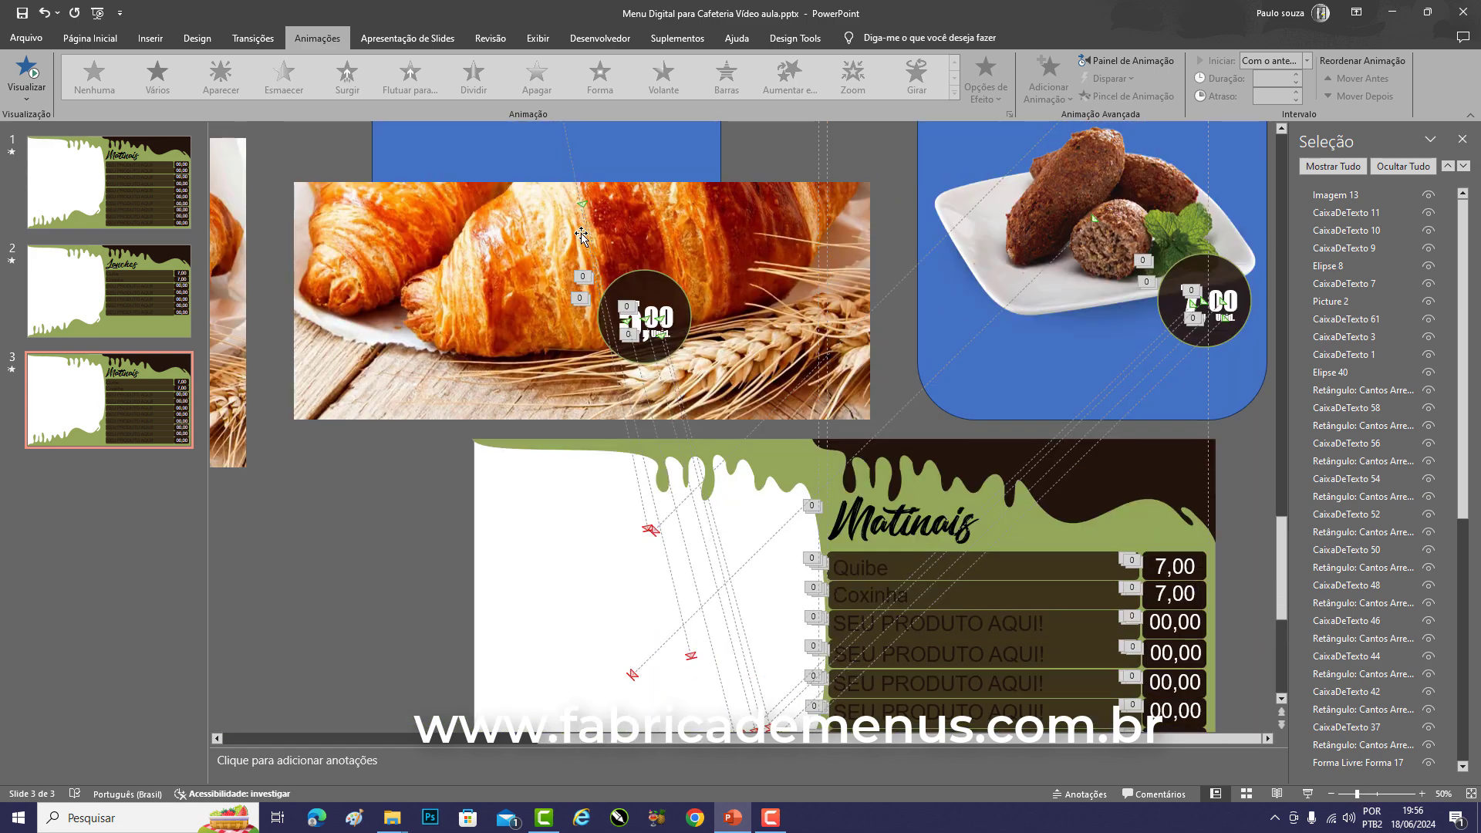
pyautogui.scroll(1, 580, 235)
pyautogui.scroll(1, 581, 235)
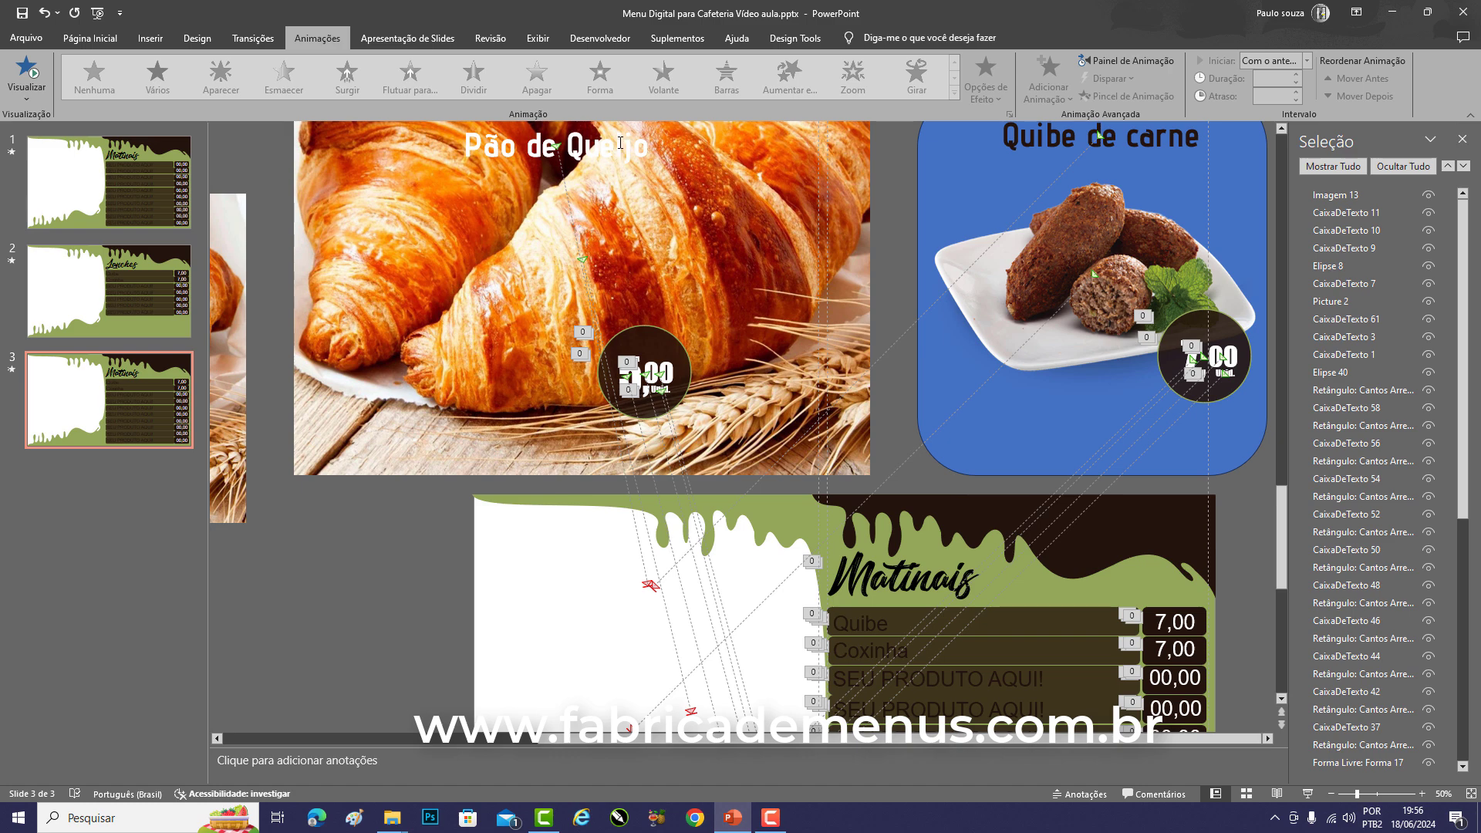
pyautogui.scroll(1, 591, 213)
pyautogui.moveTo(642, 187); pyautogui.dragTo(460, 181)
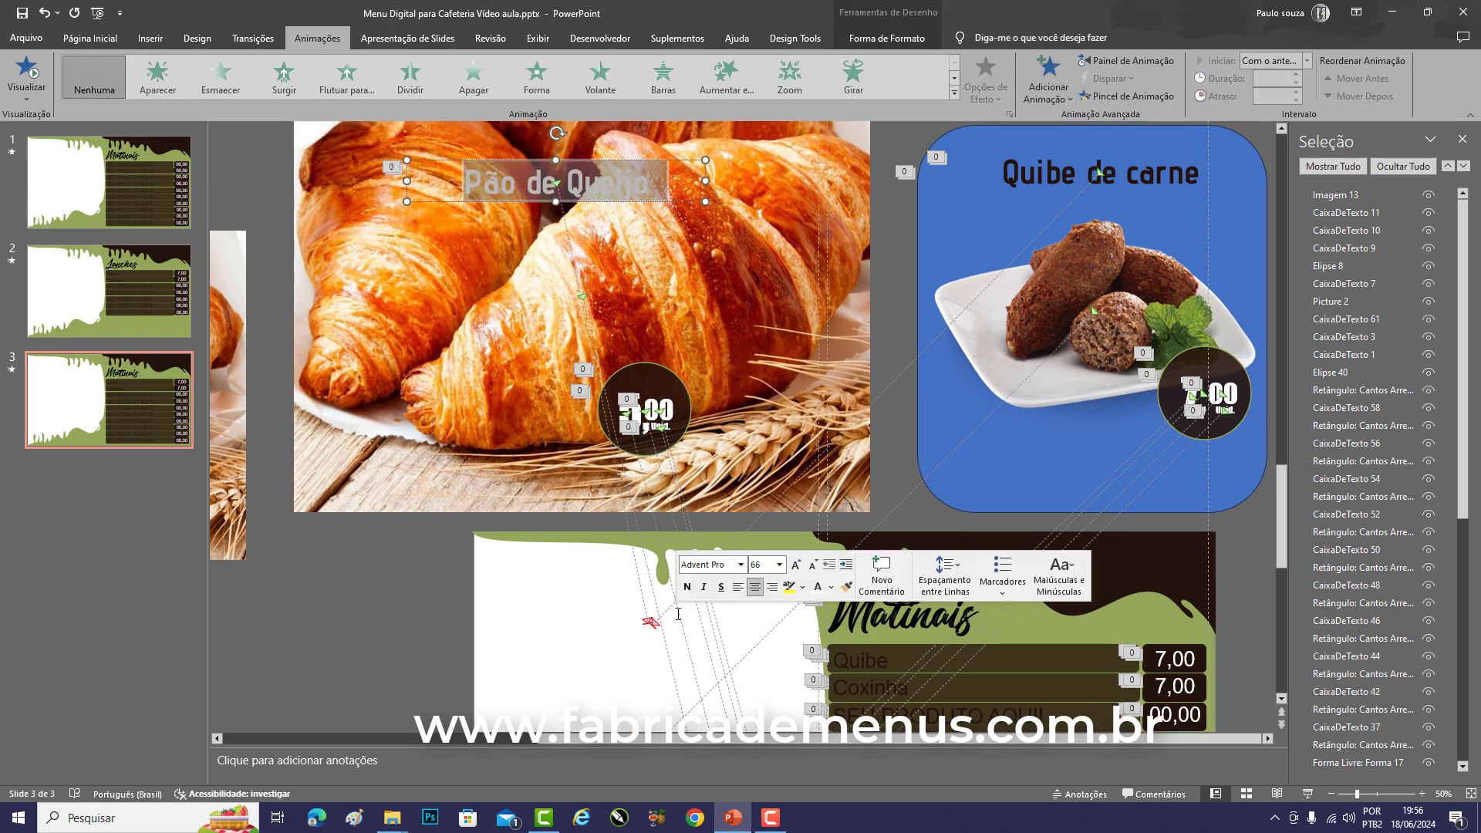
pyautogui.write('C')
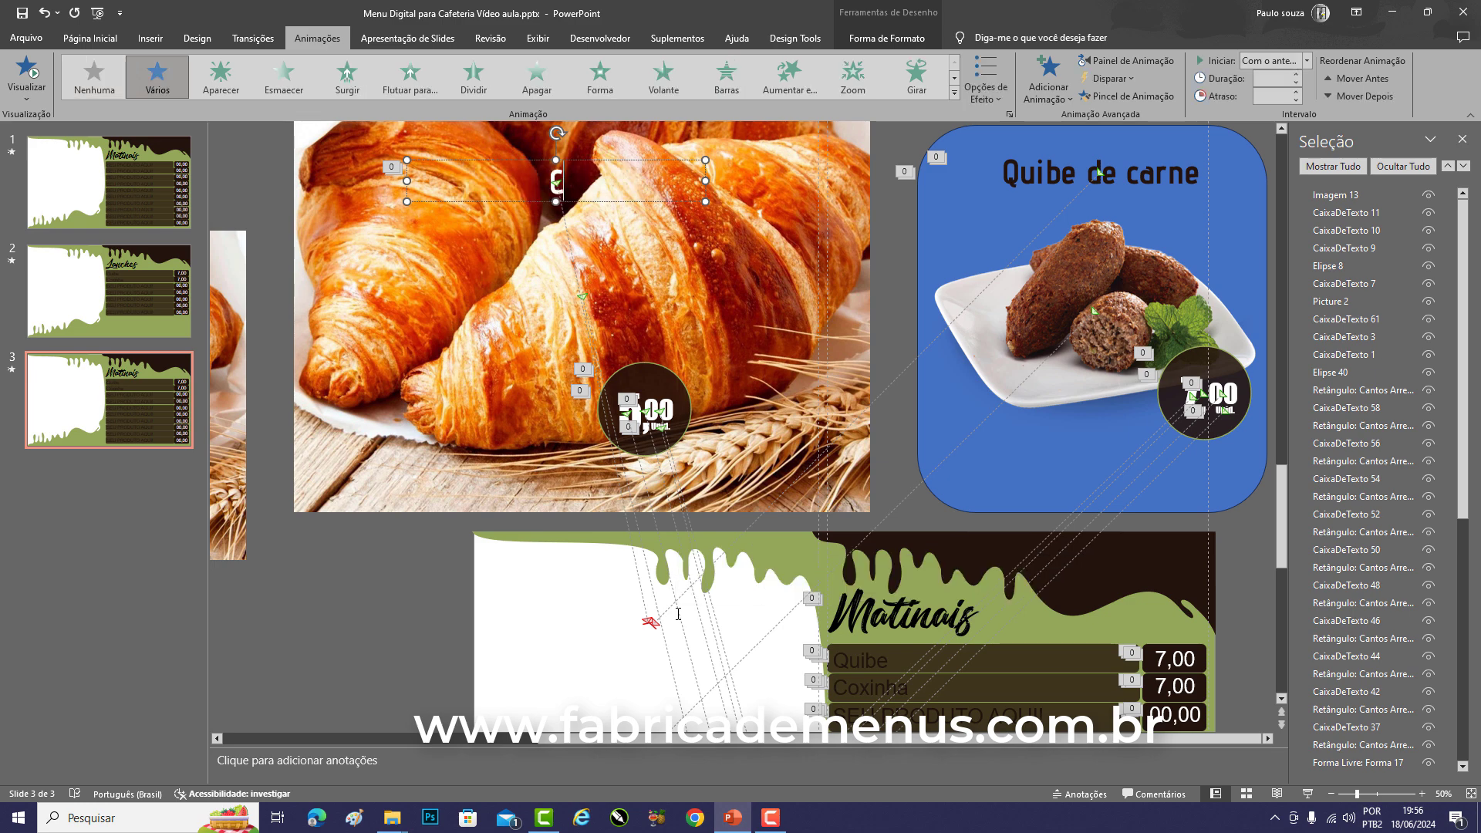
pyautogui.write('roissa')
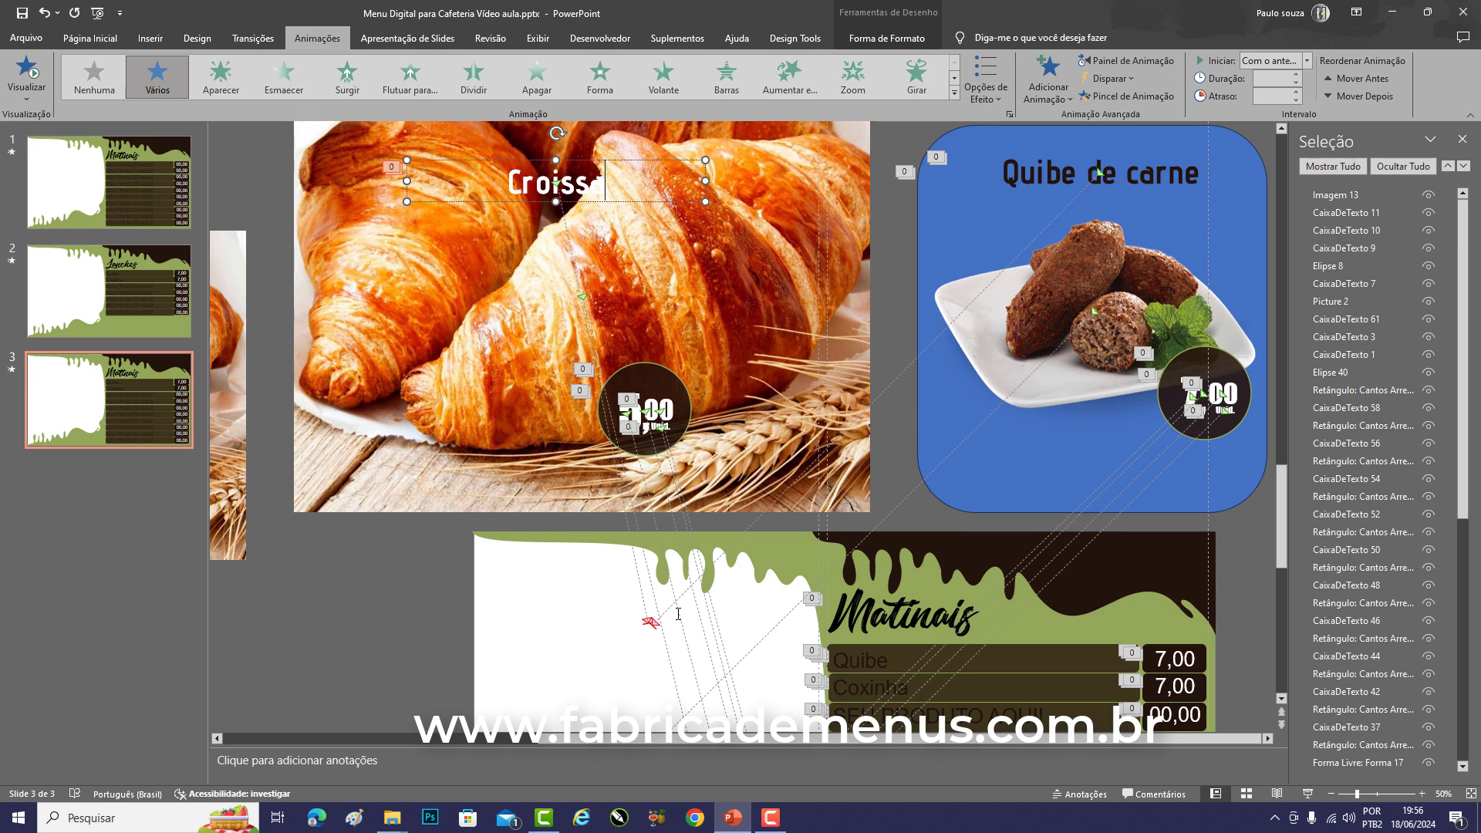
pyautogui.write('nt')
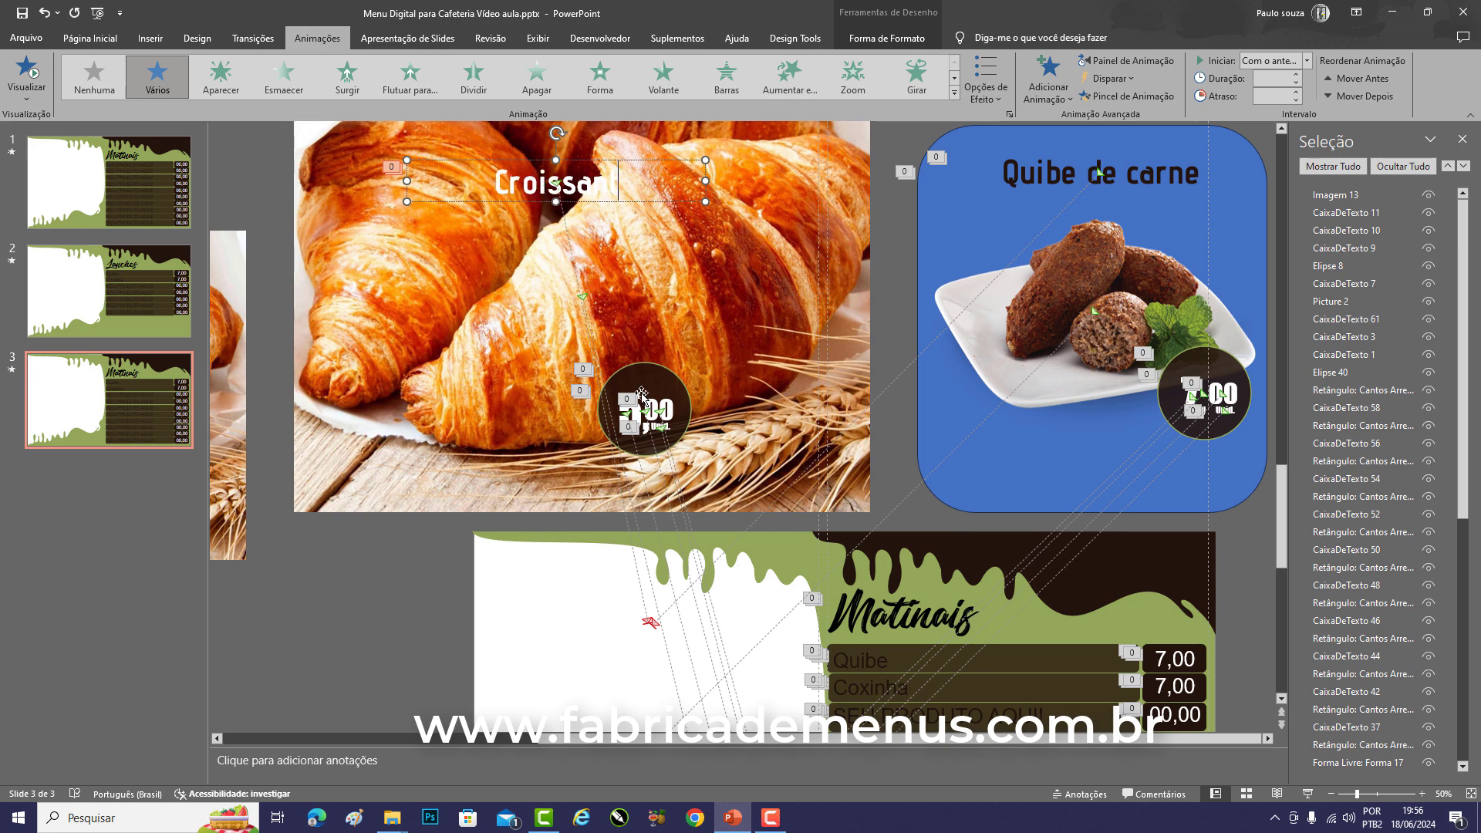
pyautogui.click(90, 38)
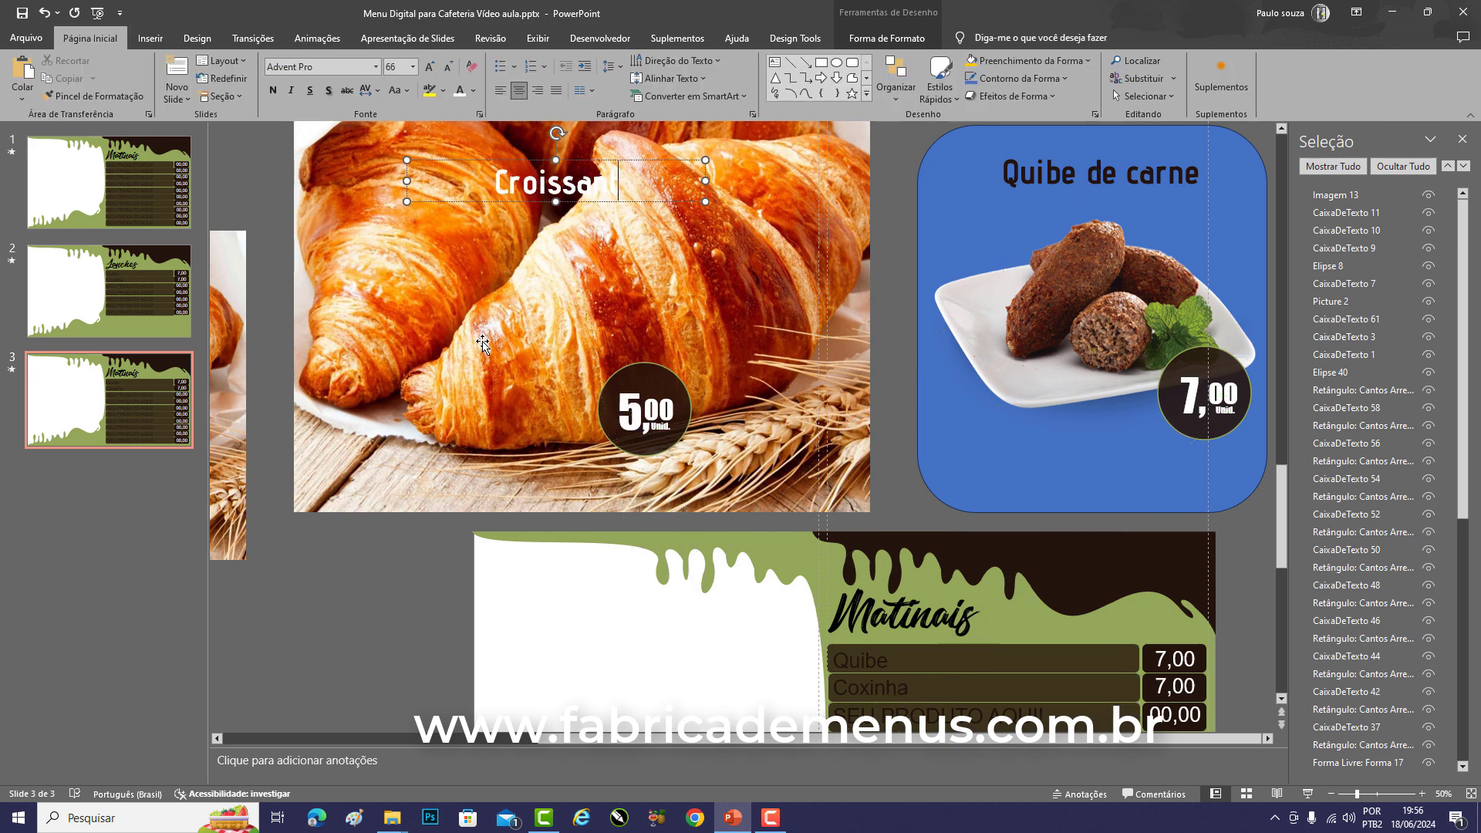
# Change the Croissant price to 10 and realign the ,00 decimals and Unid. label beside it
pyautogui.doubleClick(637, 415)
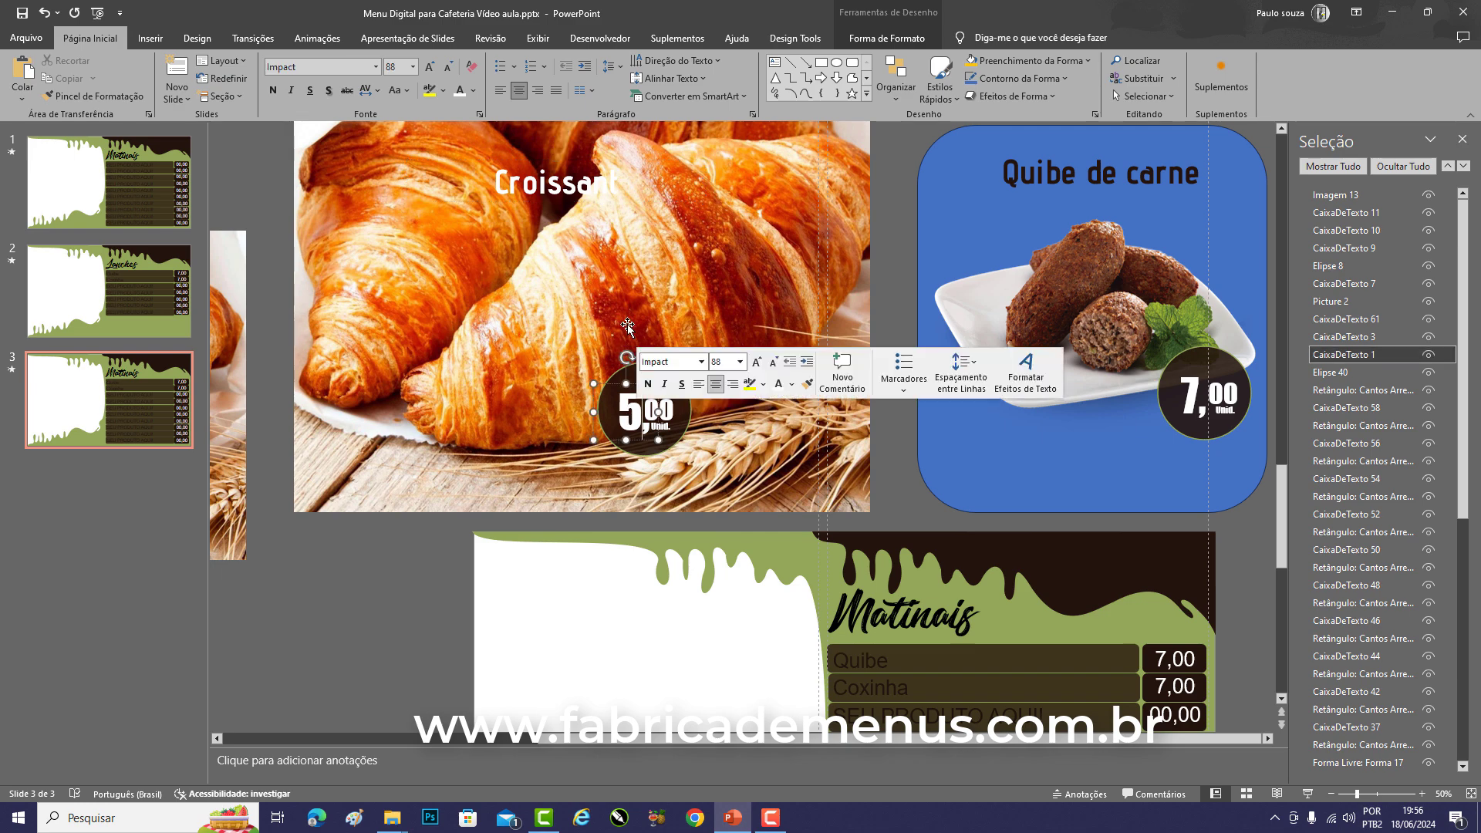
pyautogui.write('10')
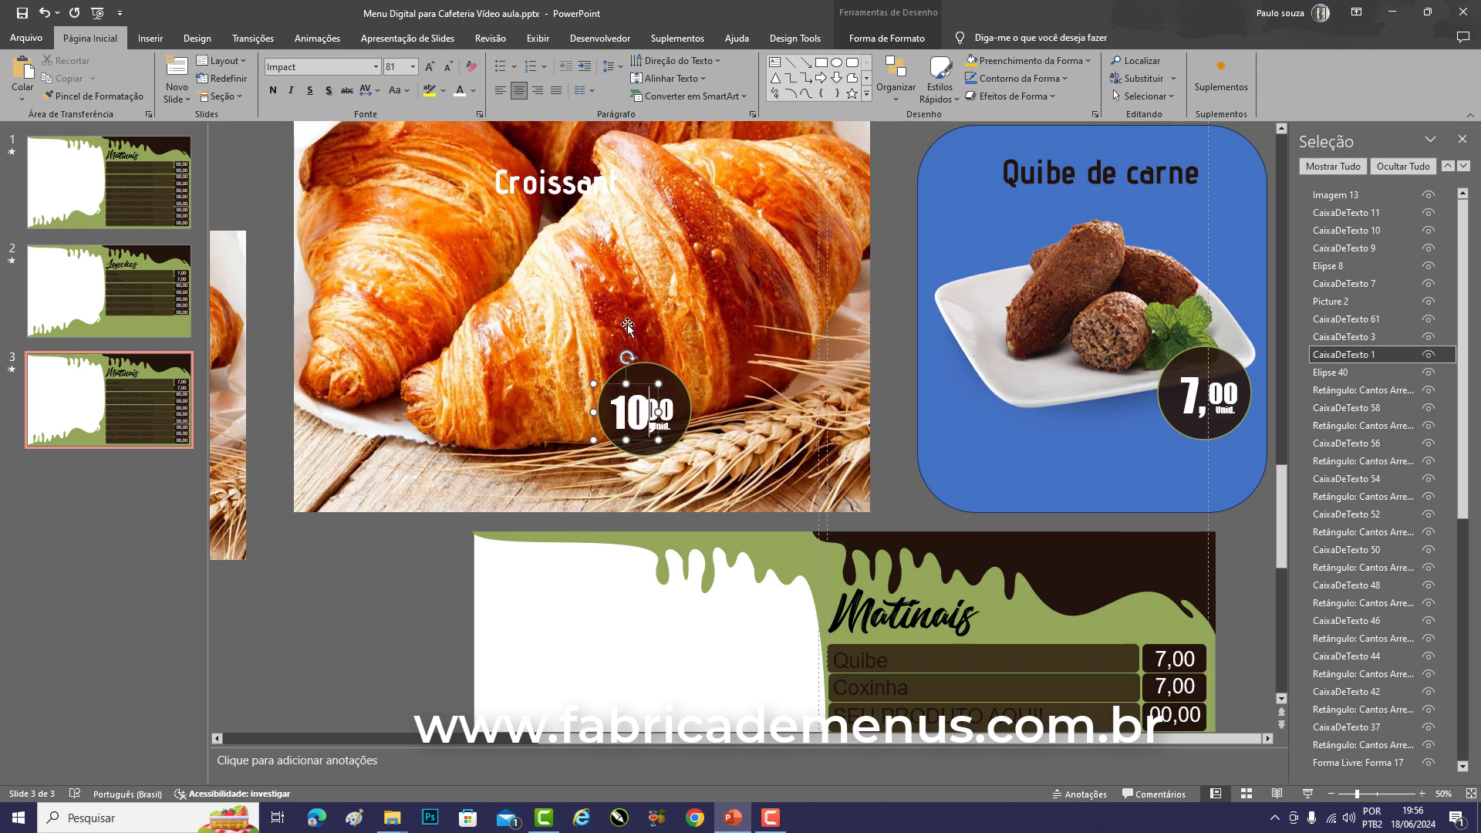
pyautogui.keyDown('ctrl'); pyautogui.scroll(2, 694, 428); pyautogui.keyUp('ctrl')
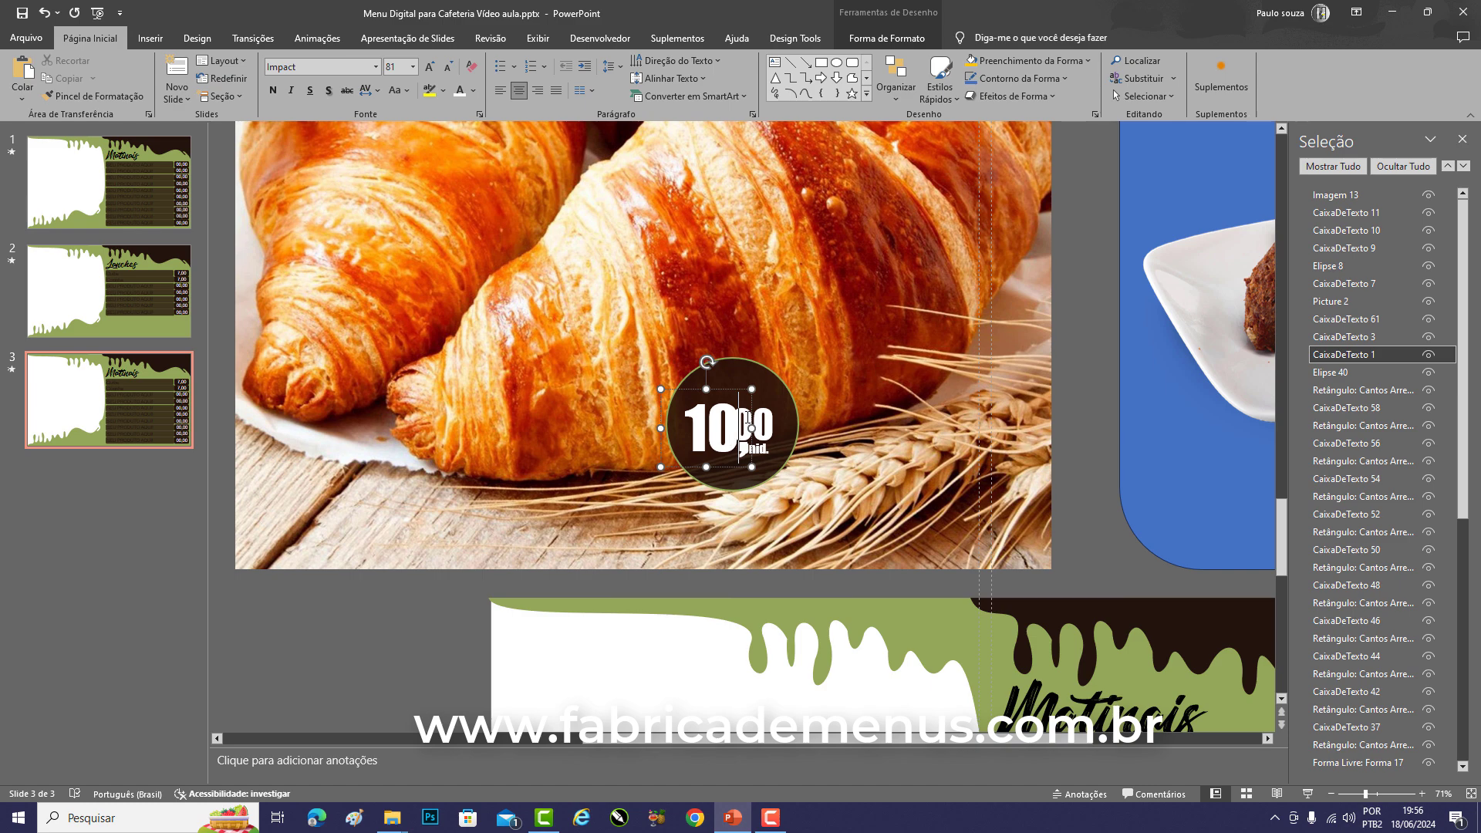
pyautogui.click(739, 425)
pyautogui.moveTo(777, 417)
pyautogui.mouseDown()
pyautogui.moveTo(789, 418)
pyautogui.moveTo(718, 445)
pyautogui.mouseUp()
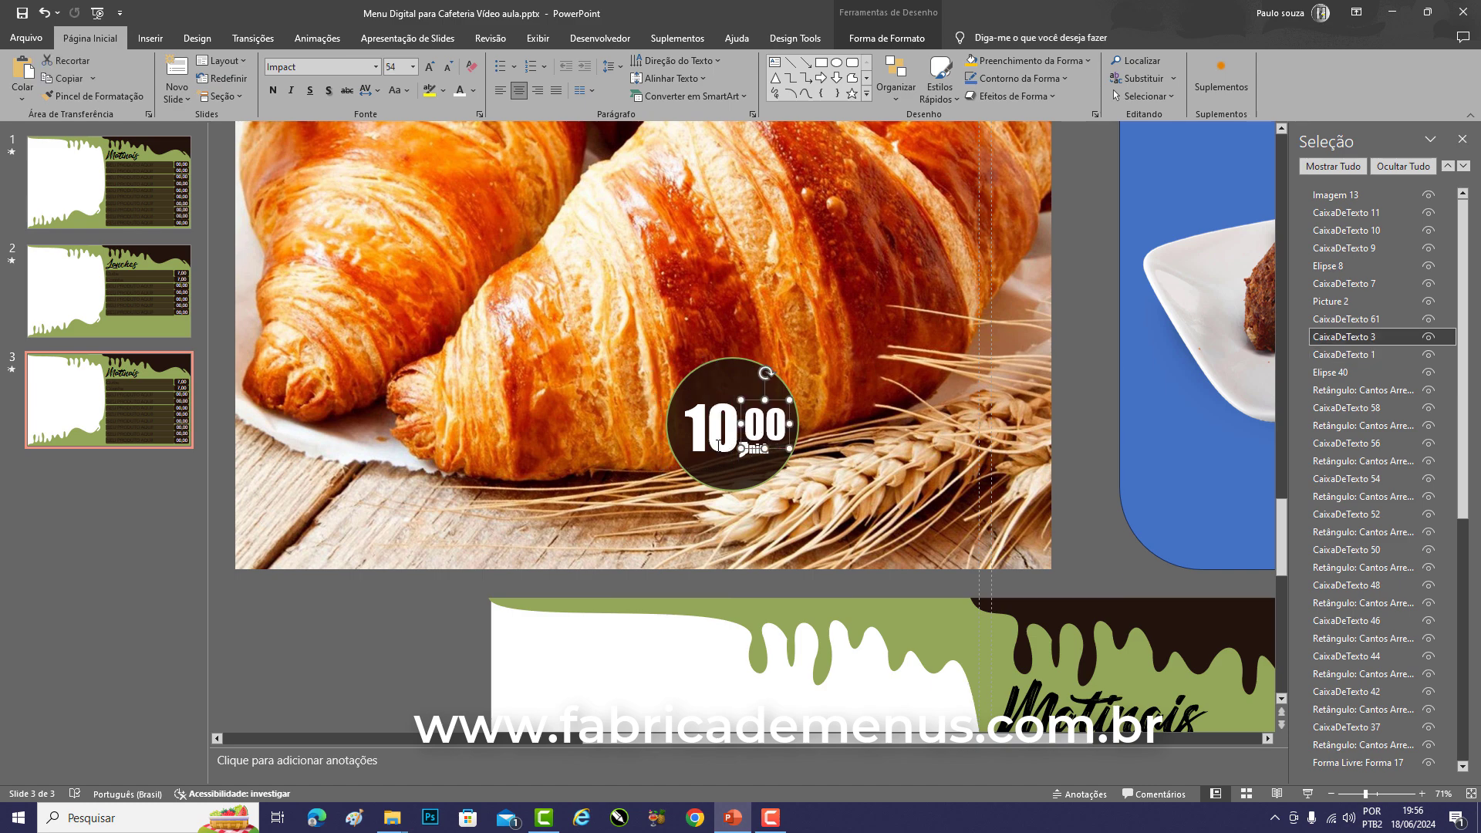
pyautogui.click(752, 450)
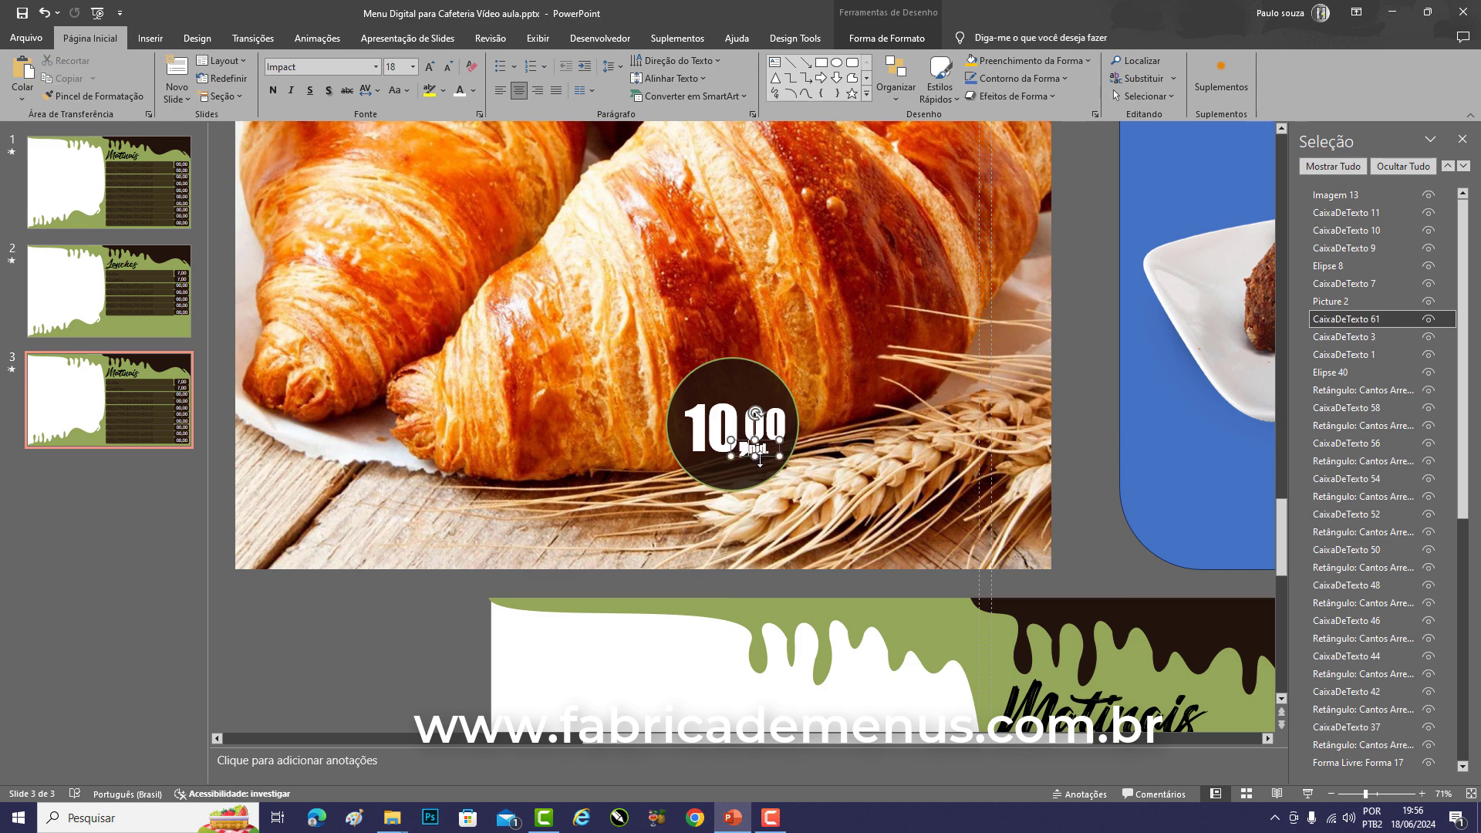
pyautogui.doubleClick(767, 454)
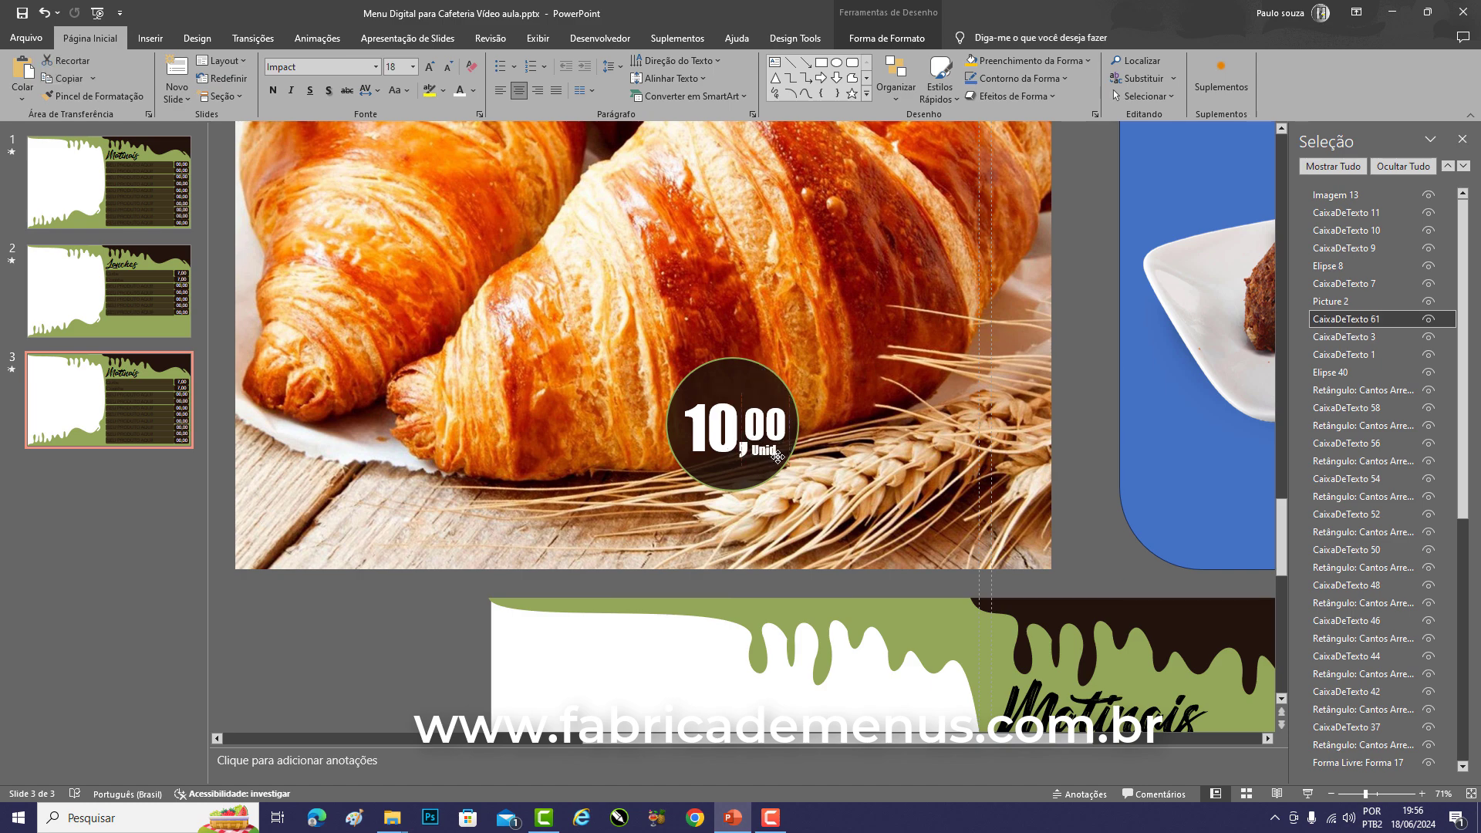
pyautogui.moveTo(769, 449); pyautogui.dragTo(765, 414)
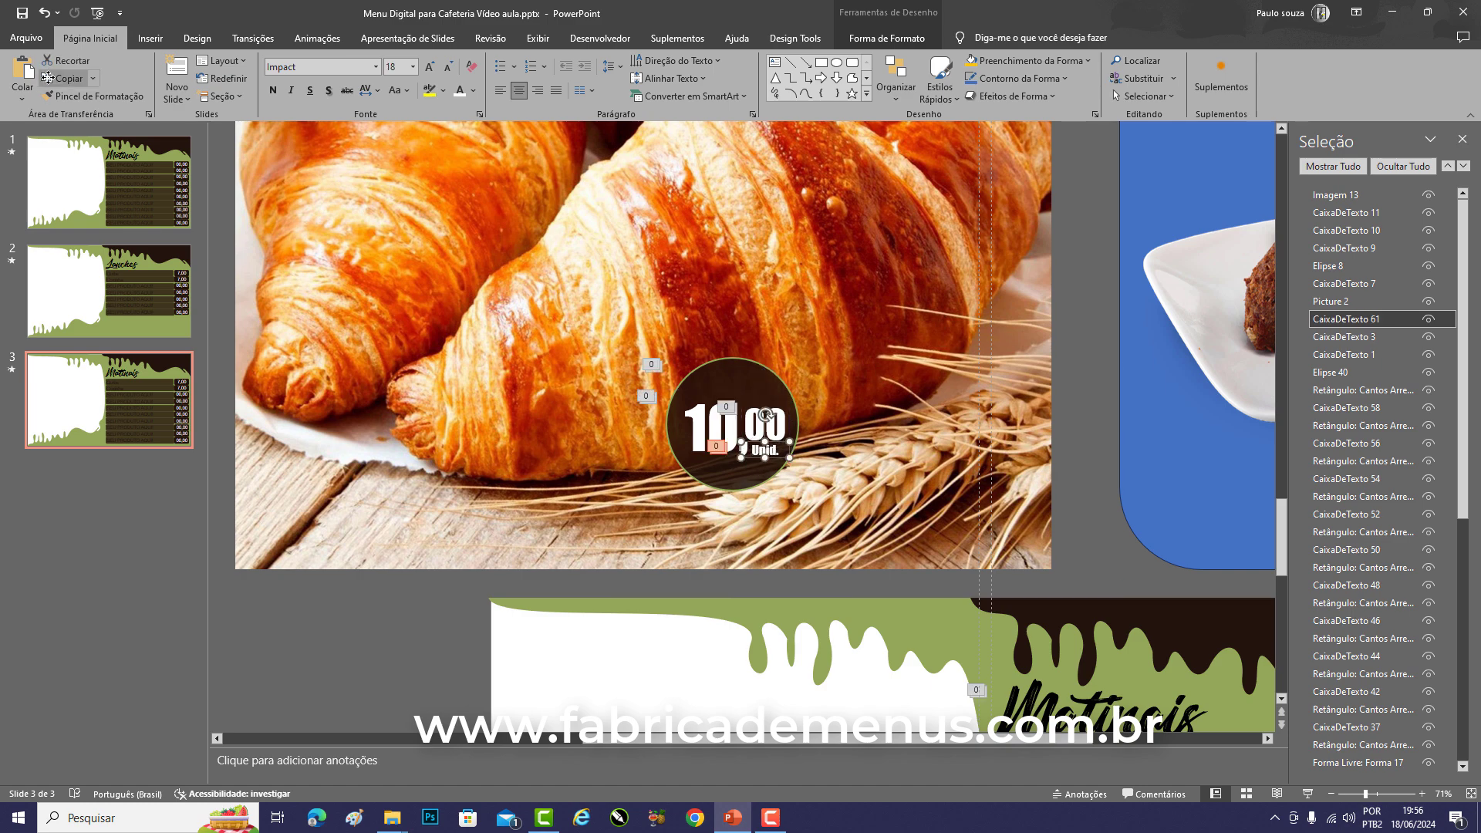
# Preview the slide animations, then return to slide 1
pyautogui.click(317, 37)
pyautogui.click(17, 73)
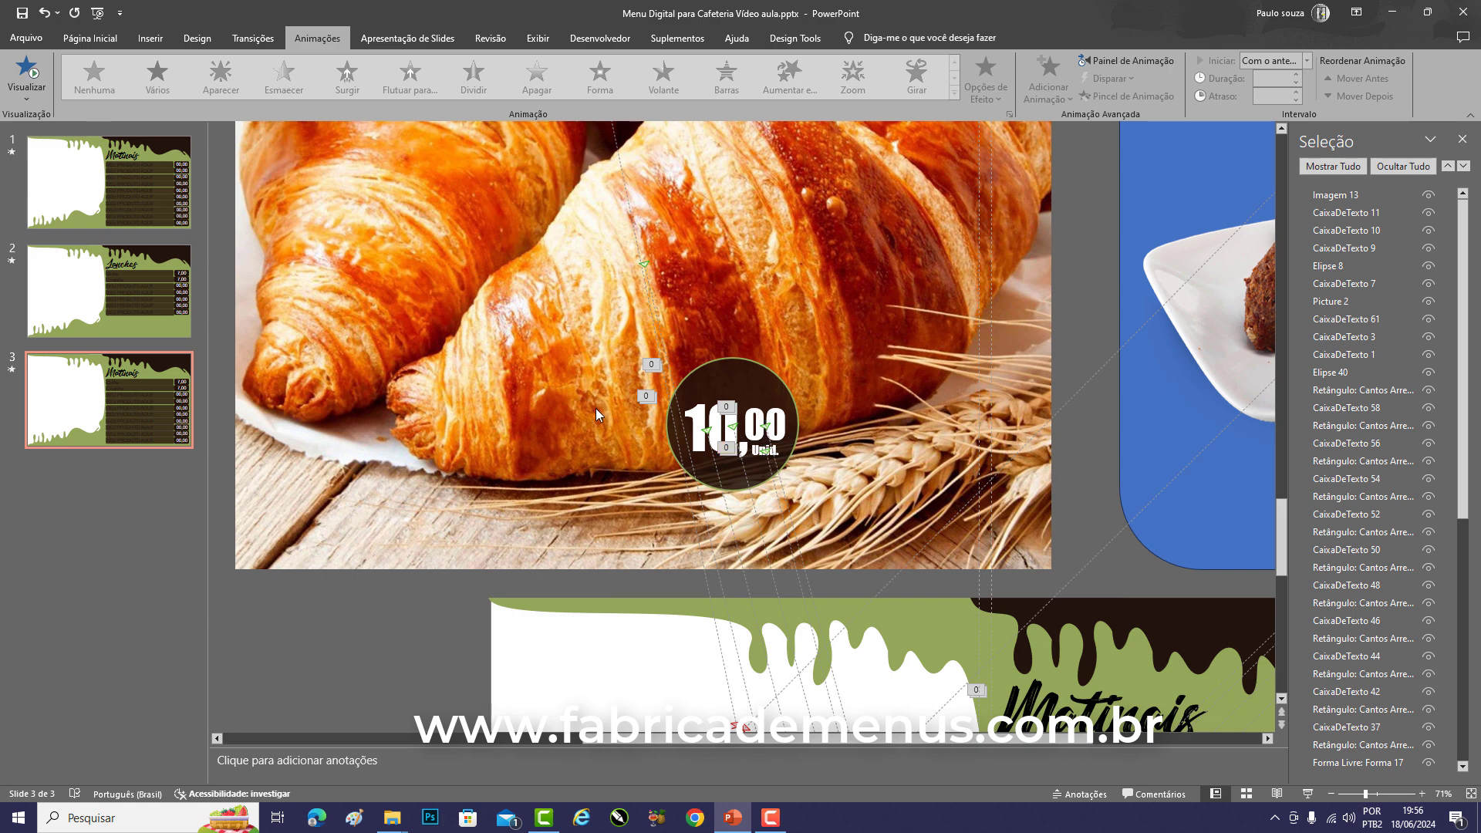
pyautogui.scroll(-2, 595, 406)
pyautogui.click(127, 200)
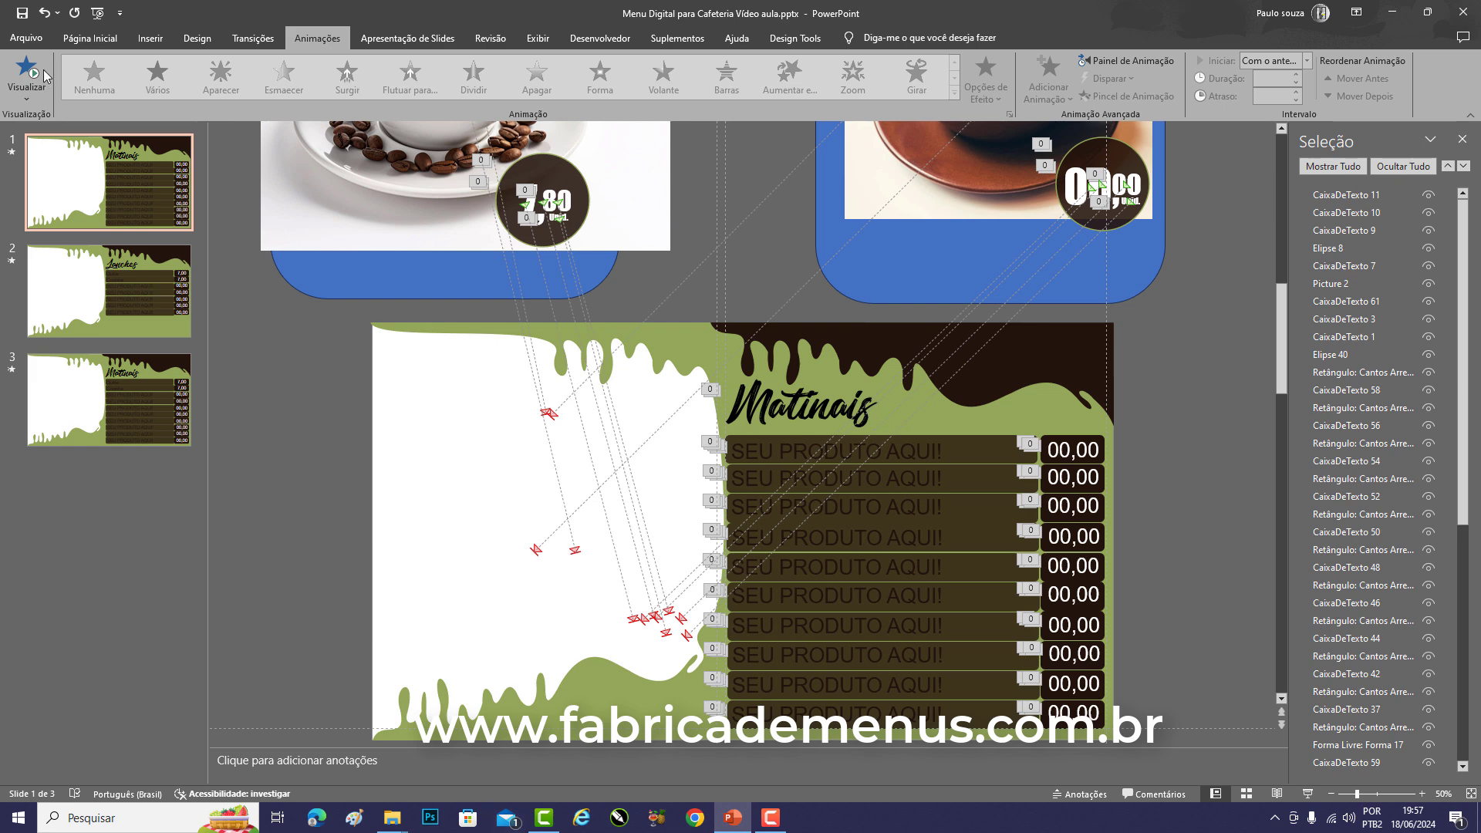
# Export the presentation as an HD (720p) MP4 video
pyautogui.click(22, 40)
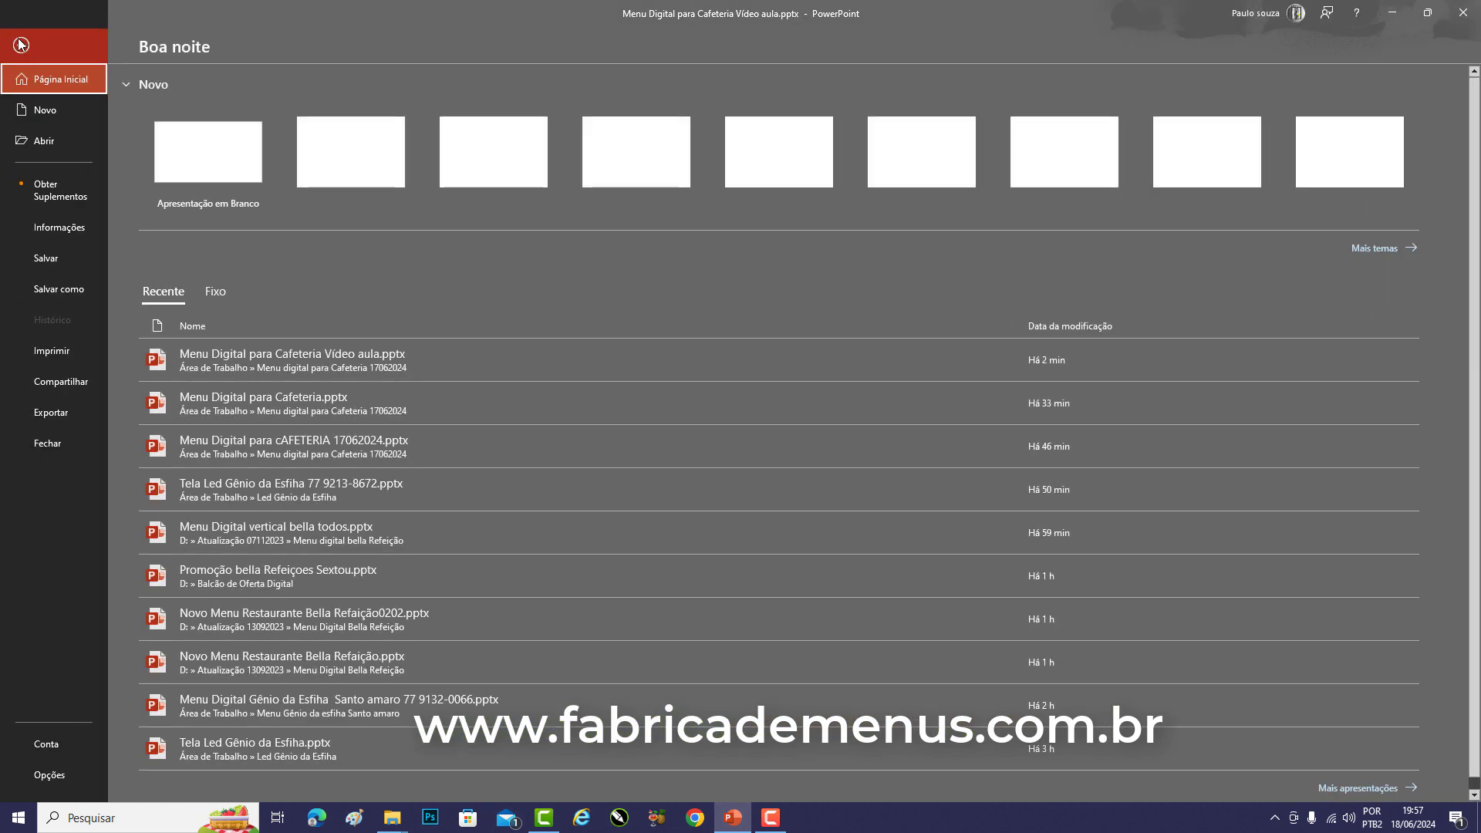
pyautogui.click(63, 414)
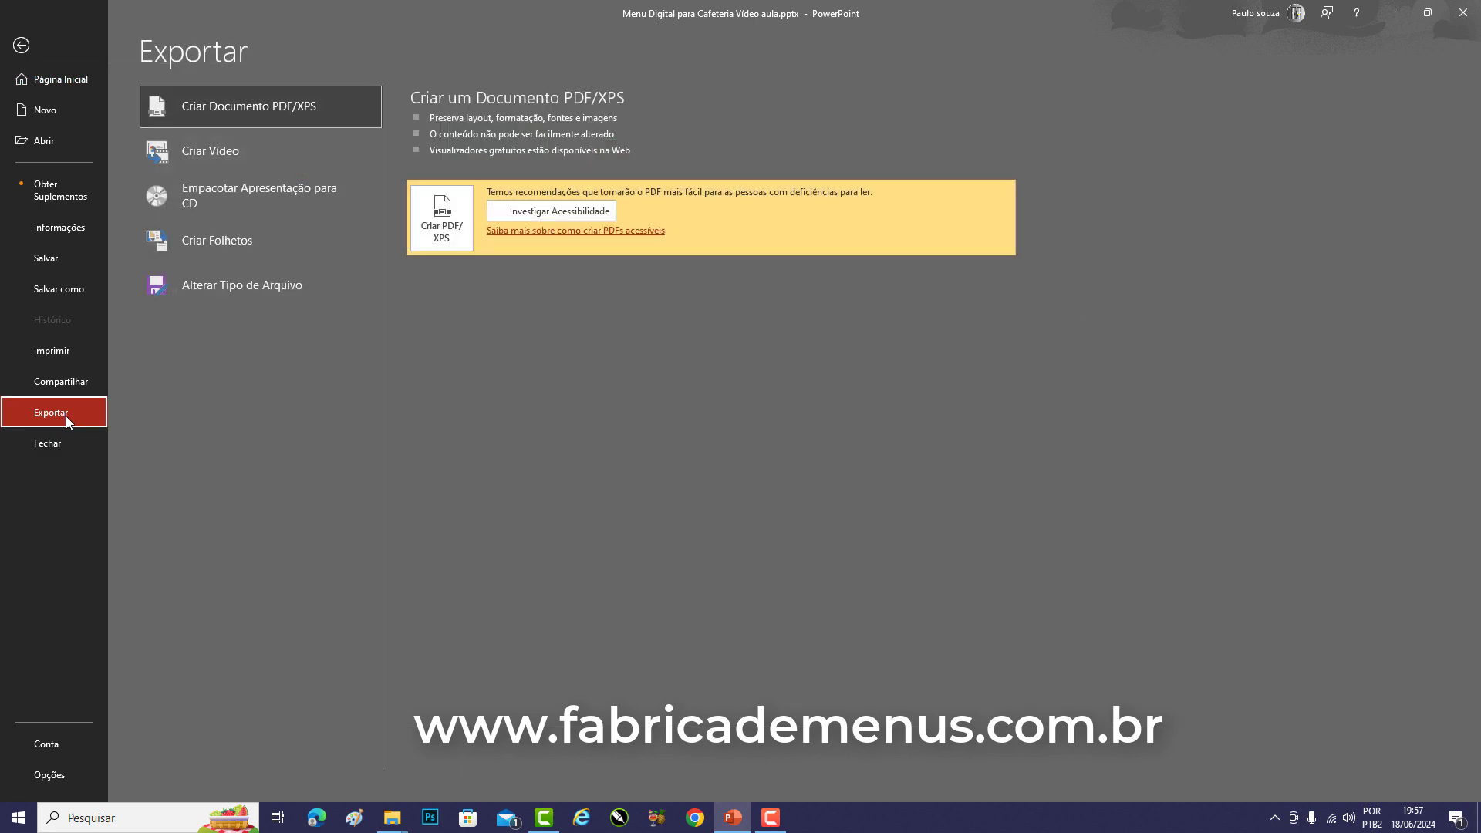
pyautogui.click(277, 159)
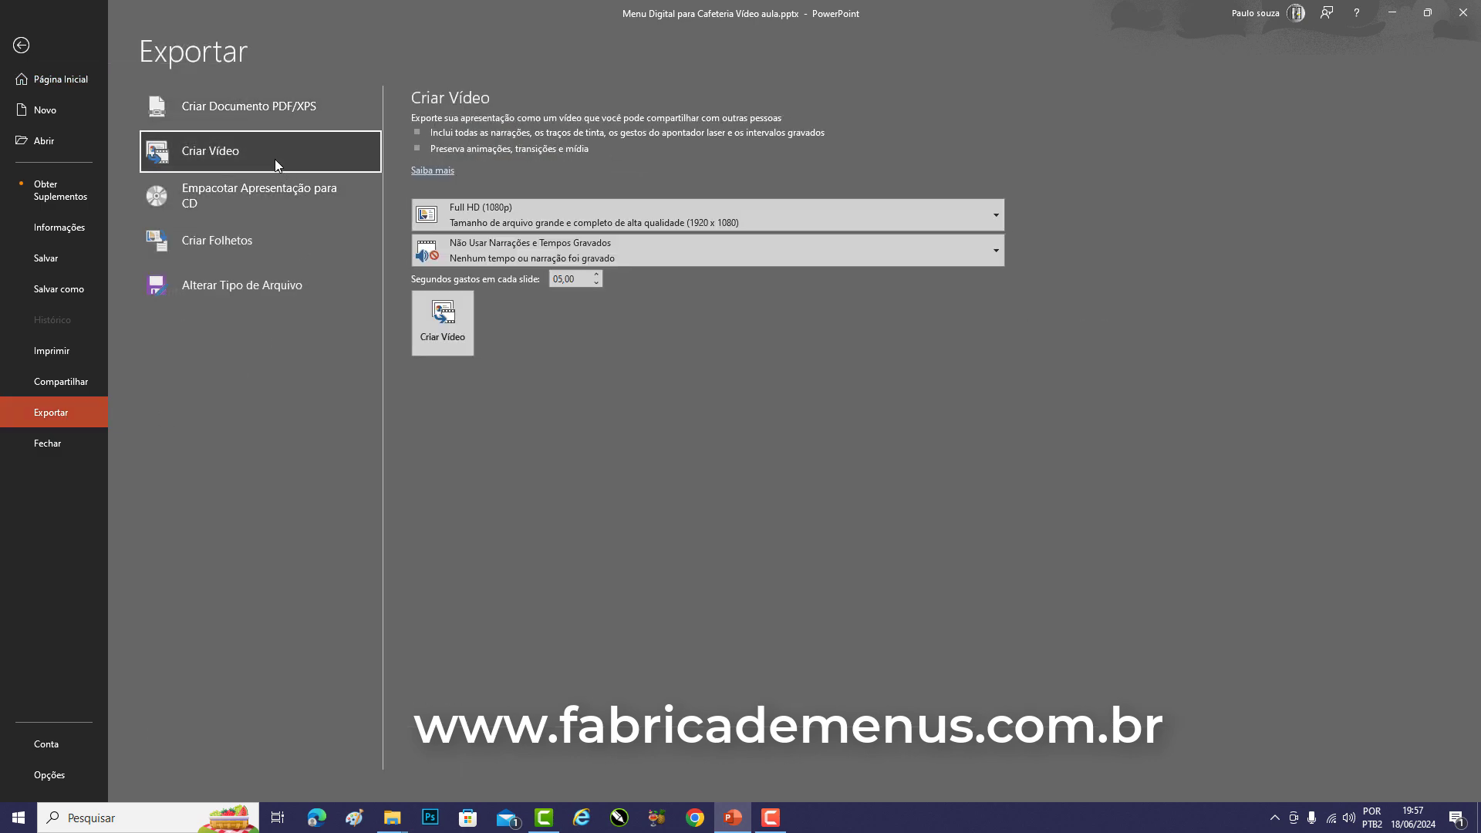
pyautogui.click(694, 223)
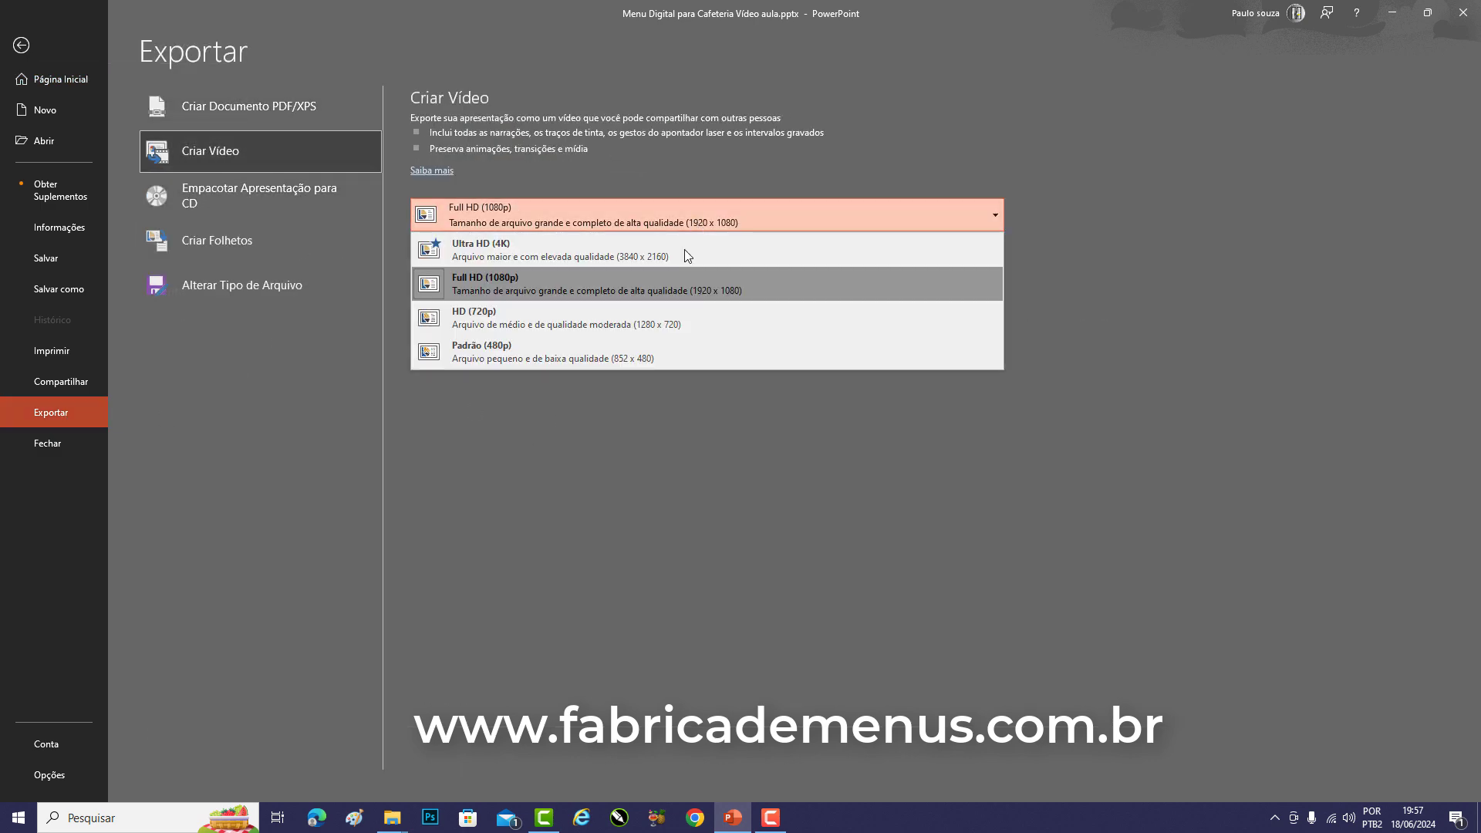
pyautogui.click(680, 330)
pyautogui.click(469, 322)
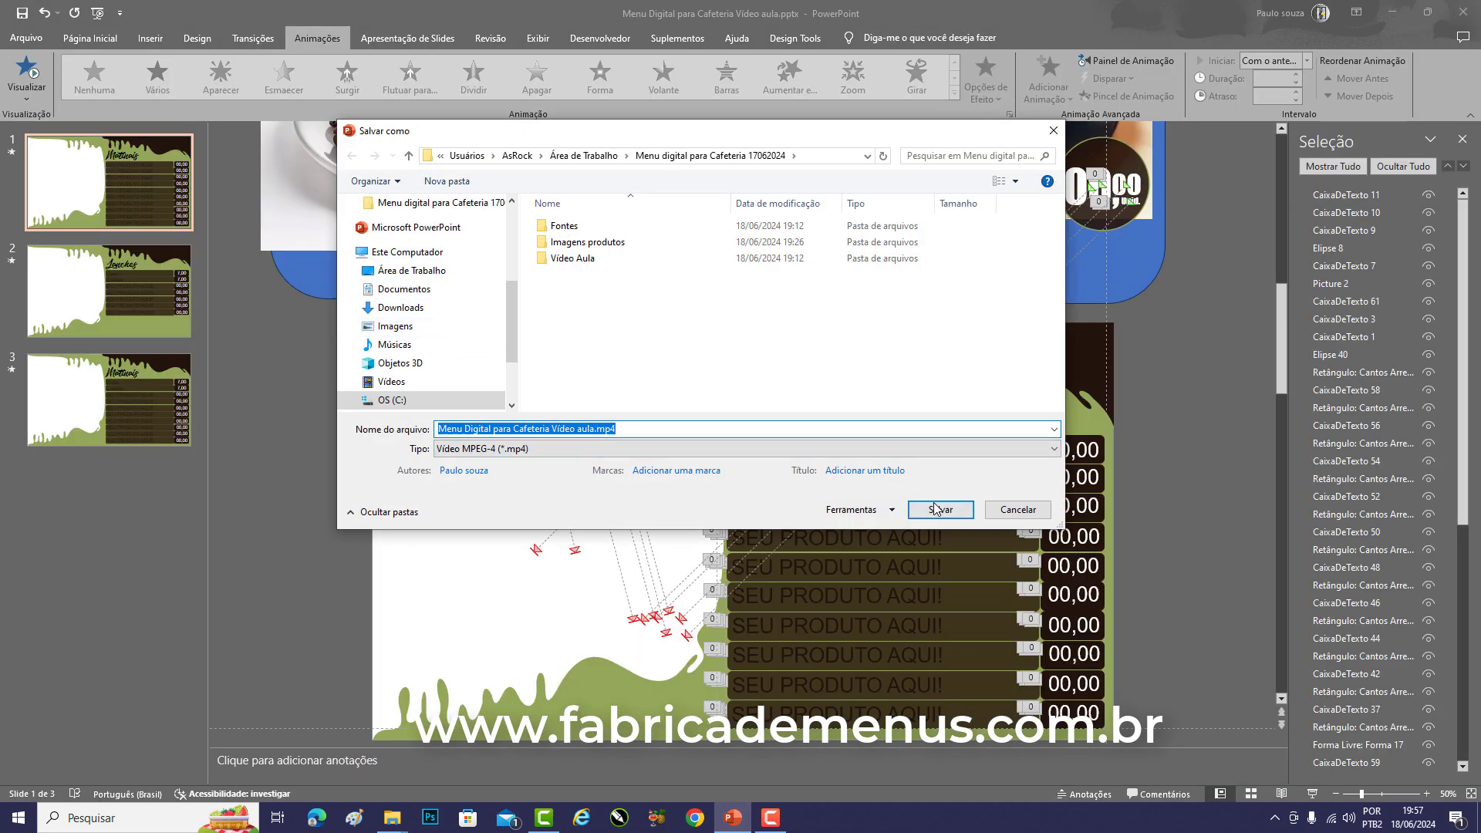
pyautogui.click(939, 510)
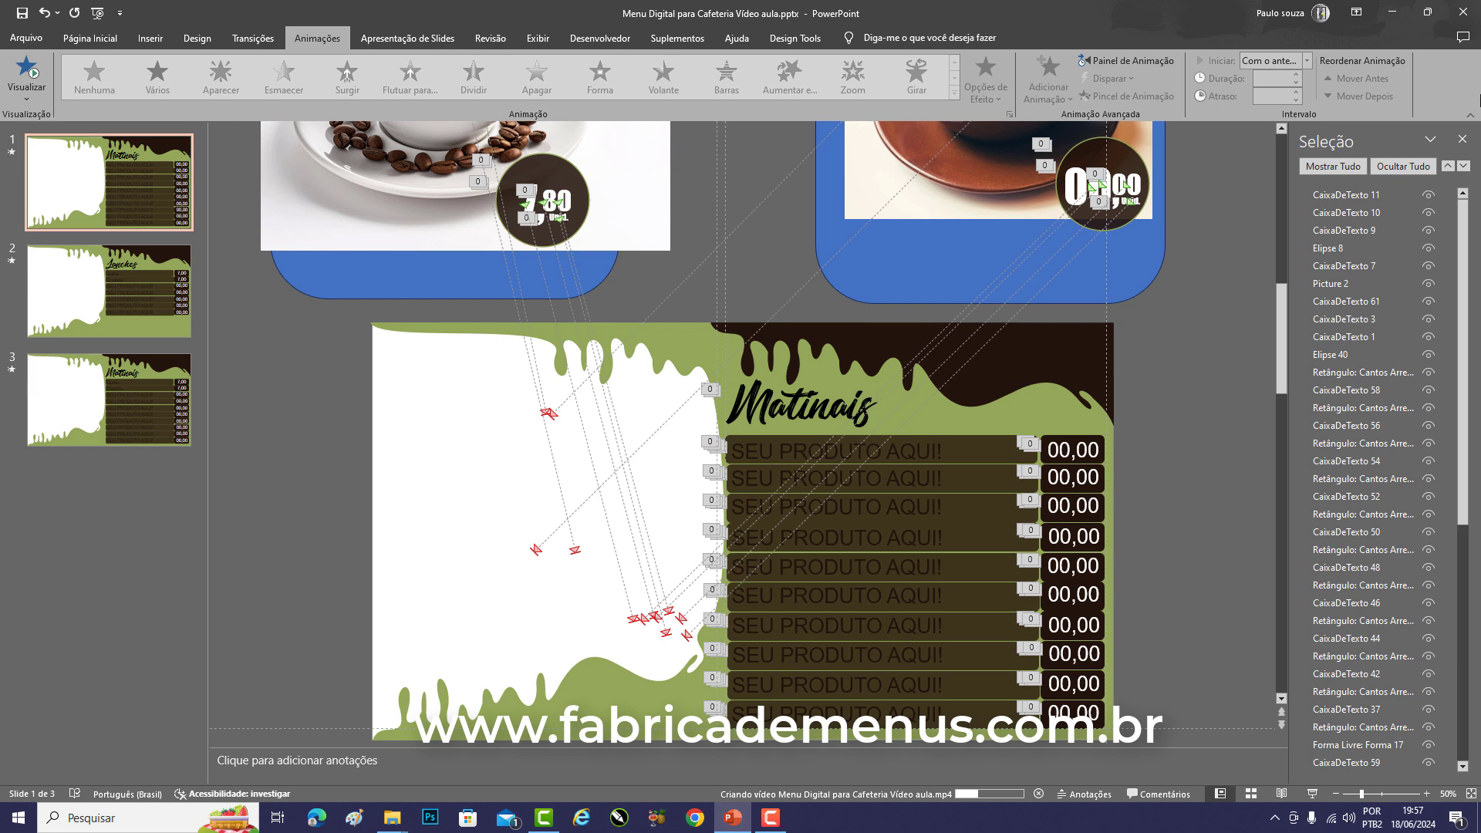
# Find the exported MP4 in the Menu digital para Cafeteria 17062024 folder and bring up its options
pyautogui.click(1463, 140)
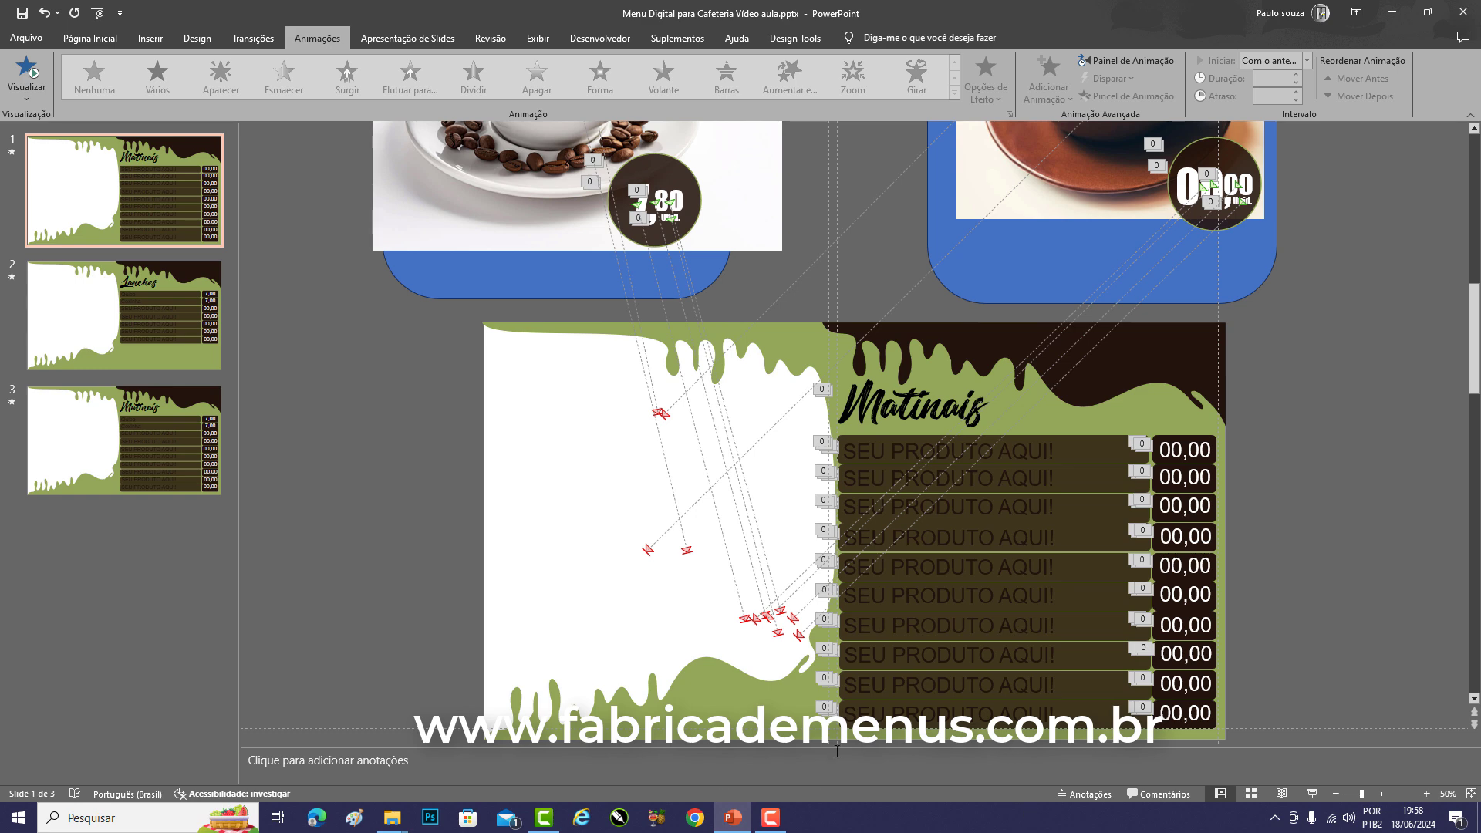
pyautogui.click(393, 820)
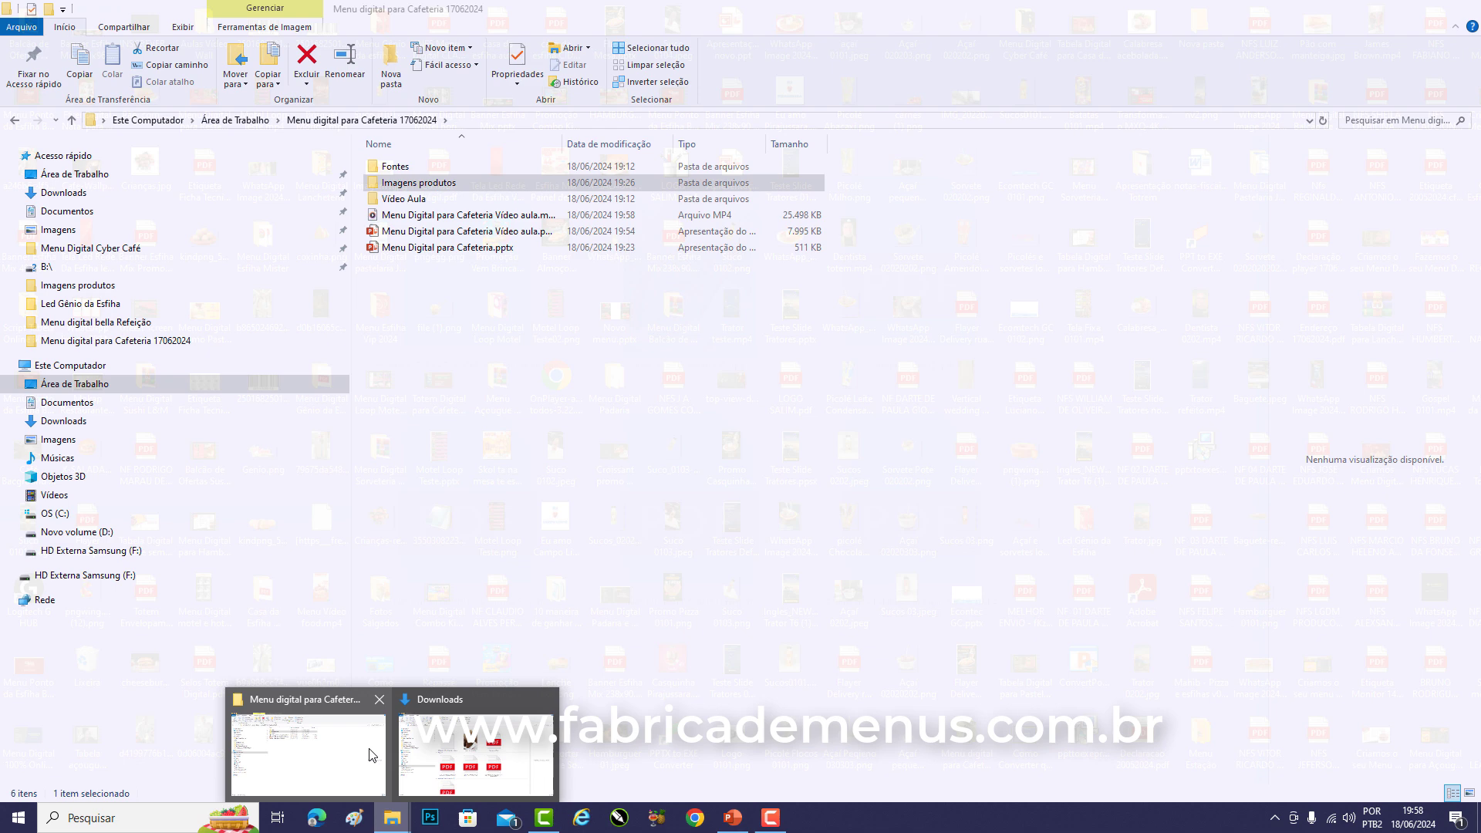
pyautogui.click(324, 741)
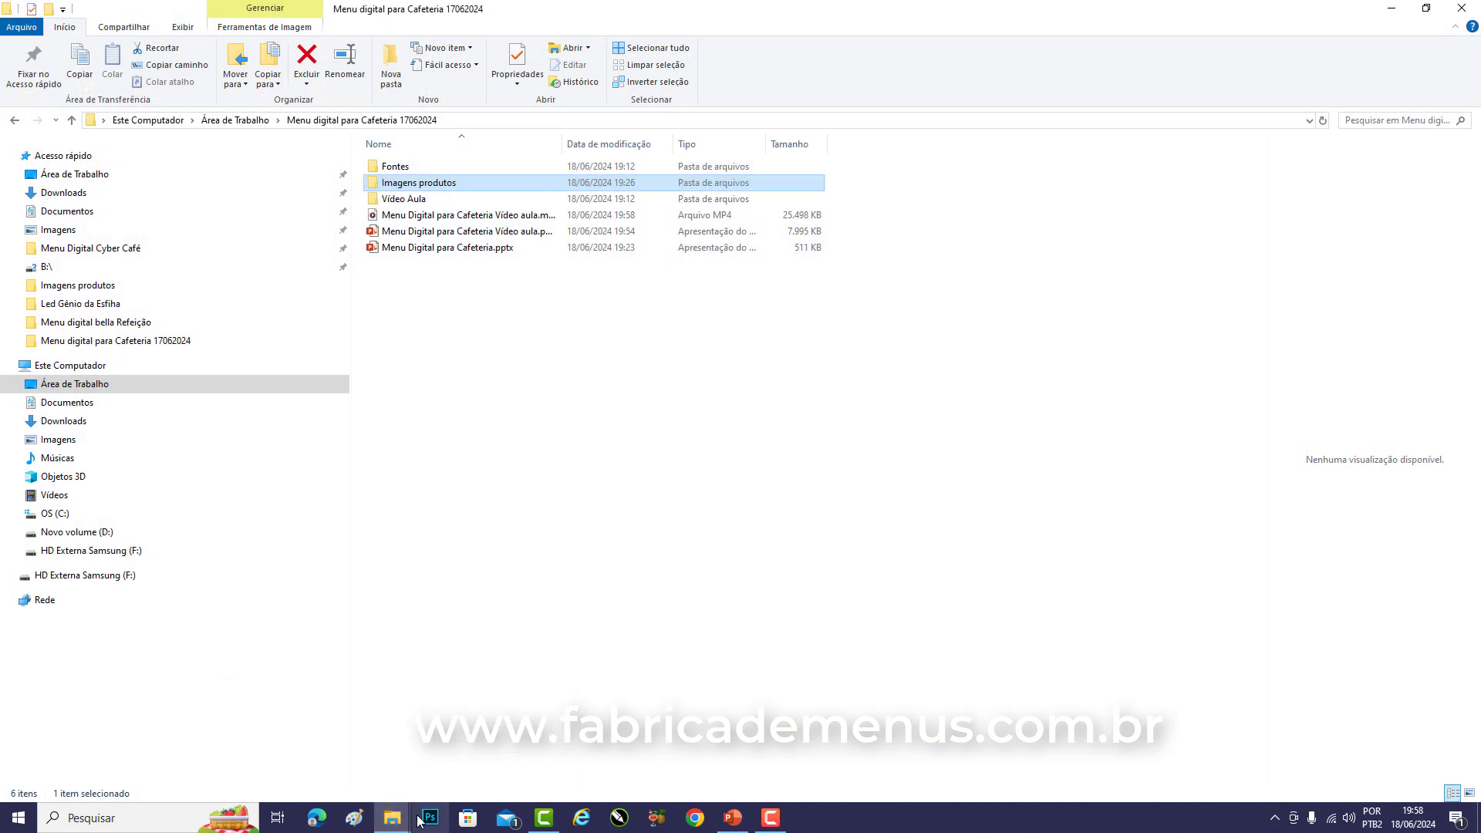
pyautogui.click(386, 217)
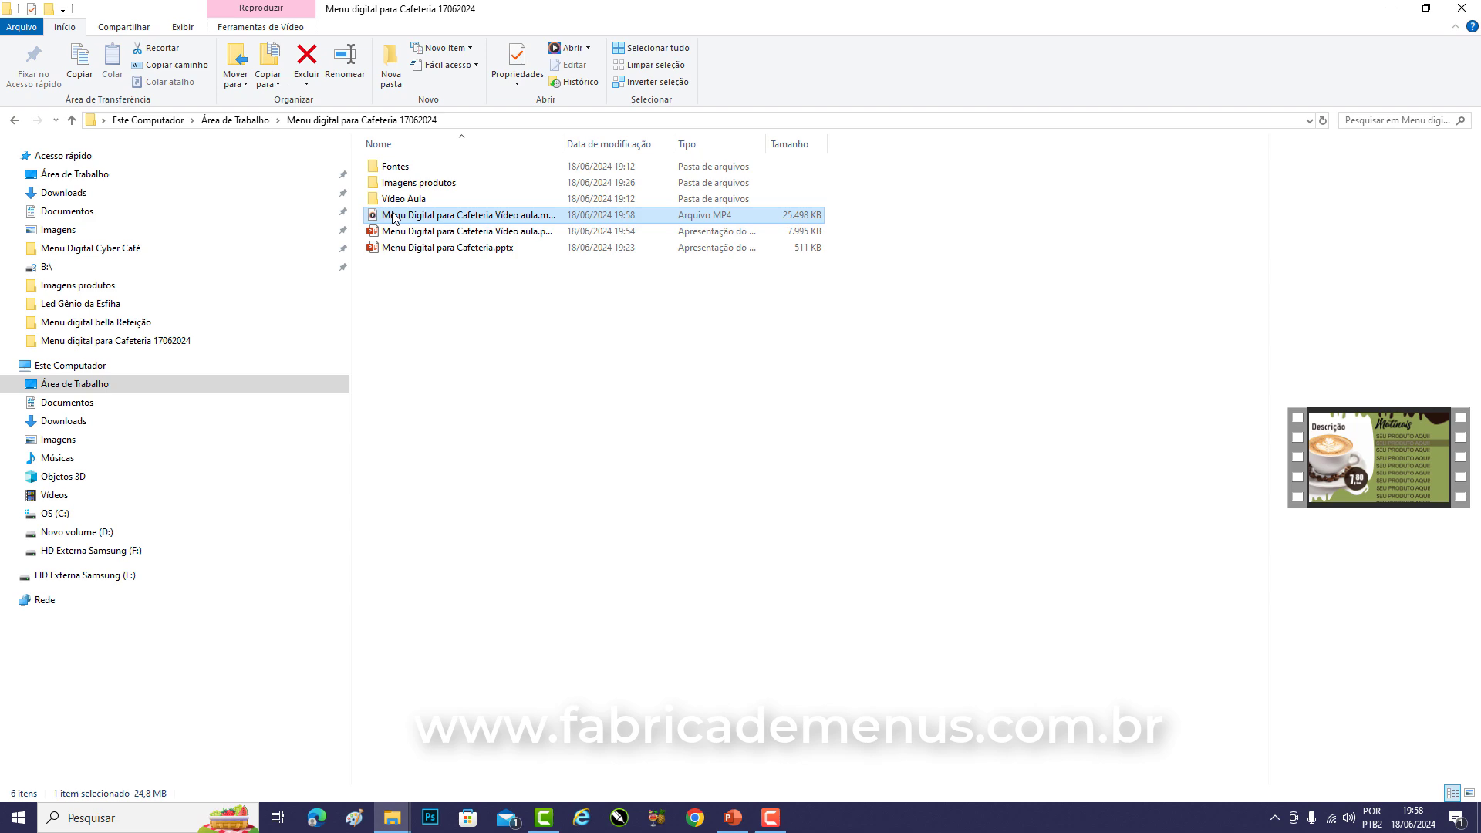
pyautogui.rightClick(393, 217)
# Play the Menu Digital para Cafeteria Vídeo aula MP4 full screen, then exit full screen
pyautogui.click(432, 227)
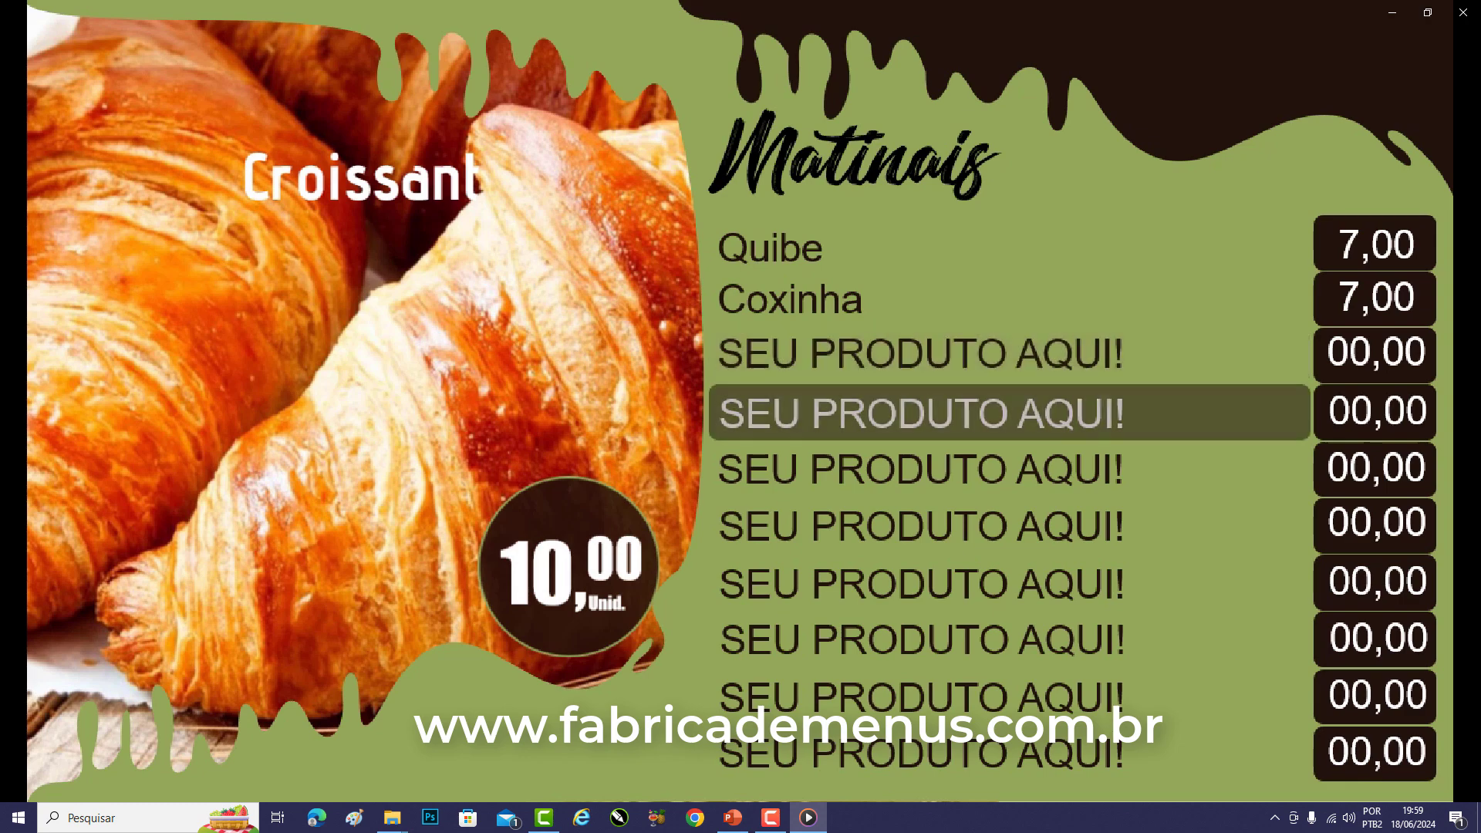
pyautogui.press('Escape')
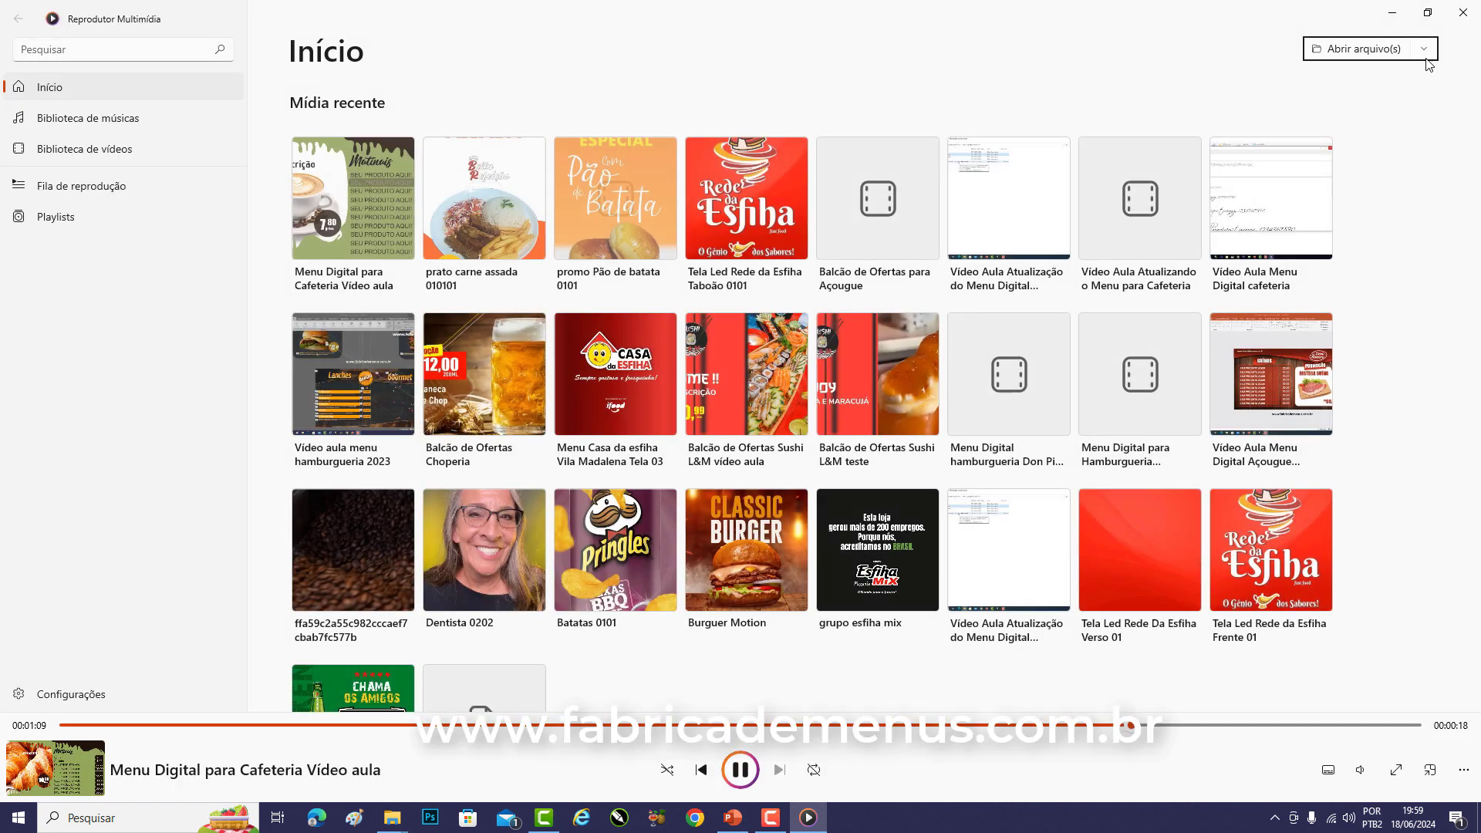
# Close Media Player and bring the PowerPoint café menu deck back to the front
pyautogui.click(1461, 14)
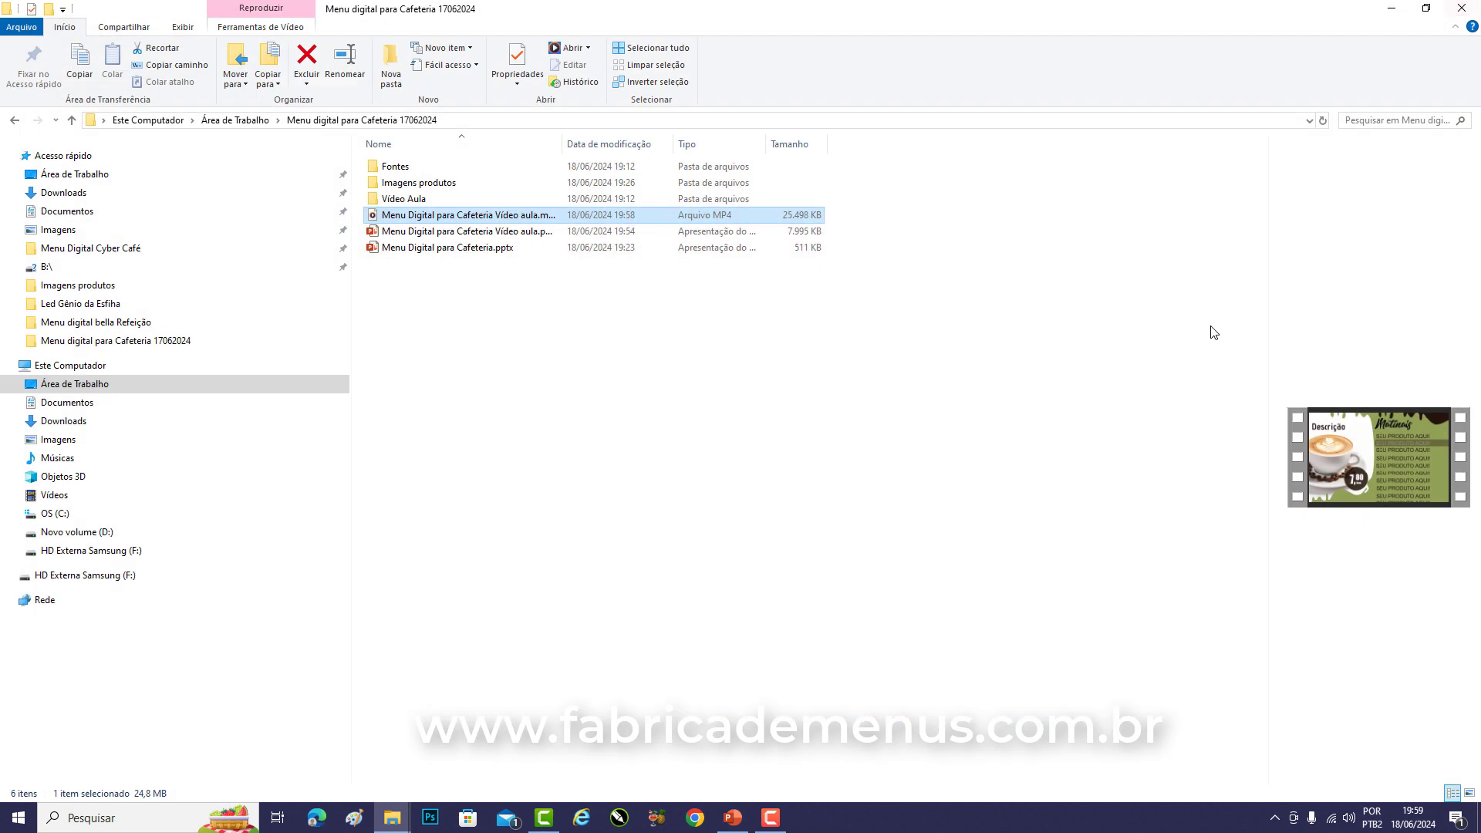
pyautogui.click(733, 818)
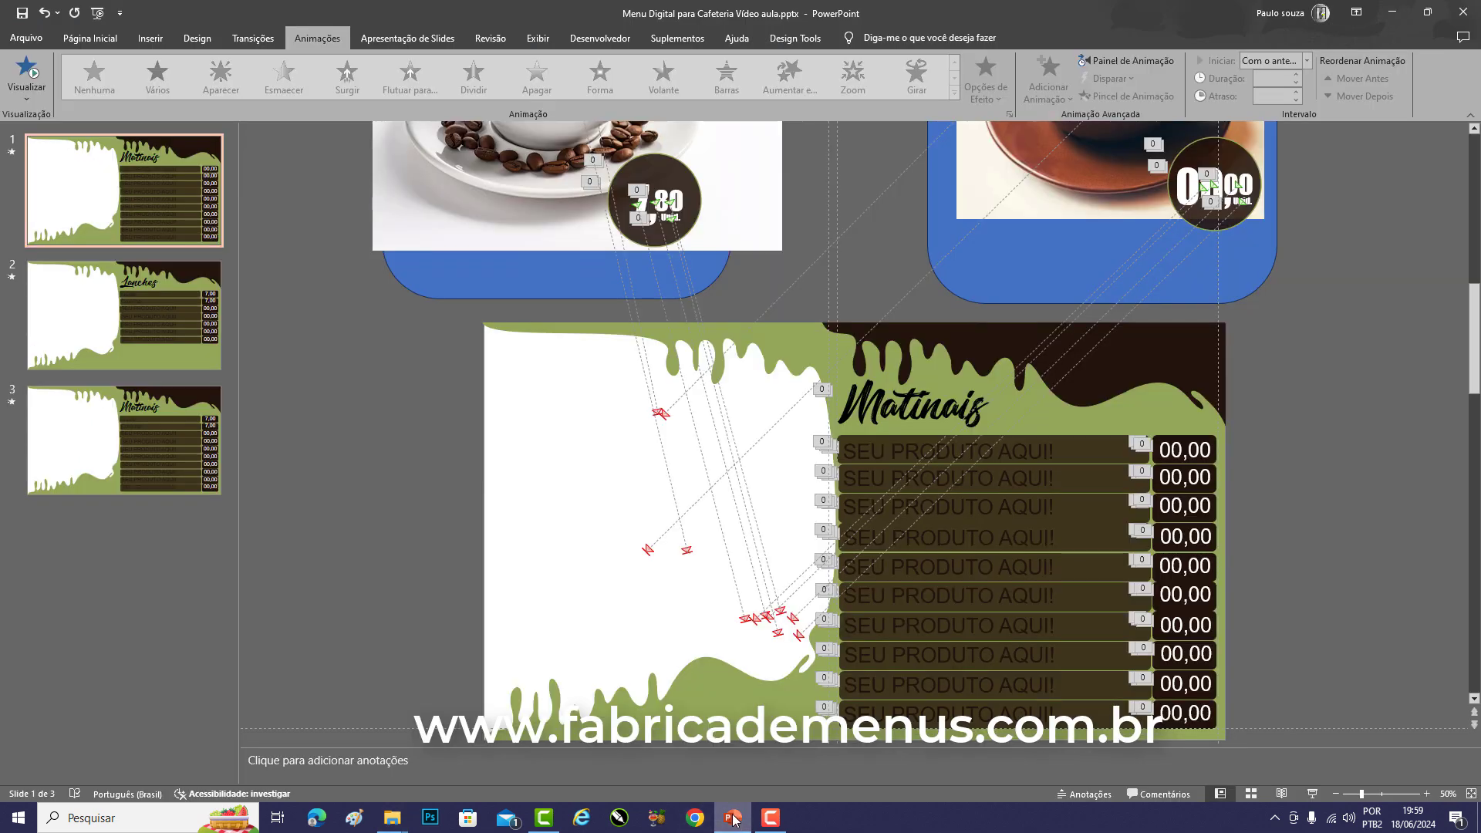